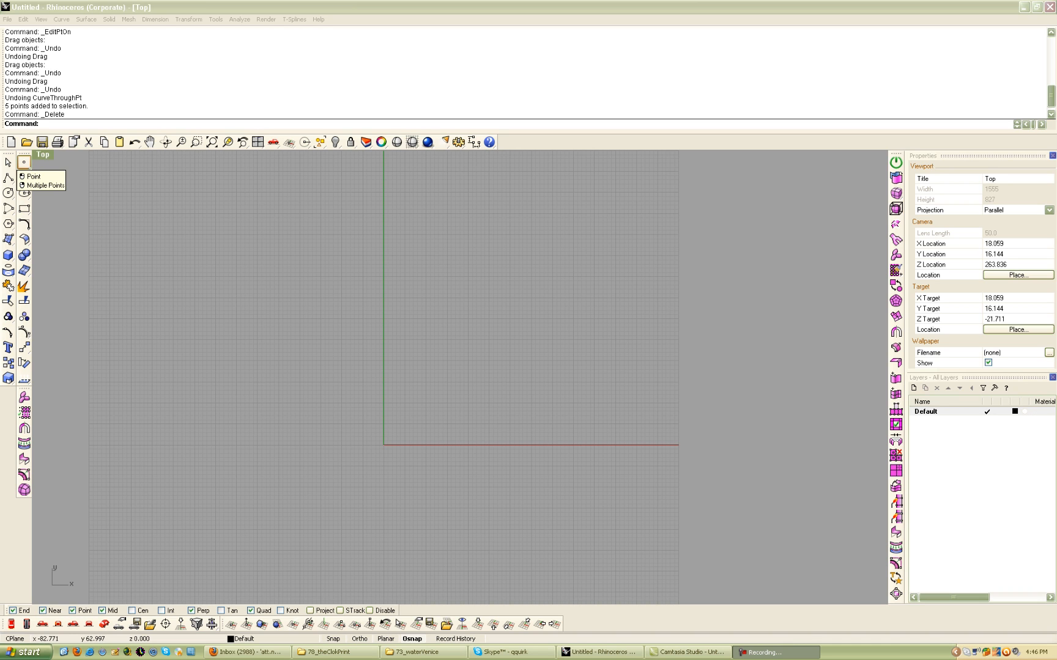
- Place two point objects in the Top view, one beside the origin and one diagonally up from it in the positive quadrant
left_click(32, 176)
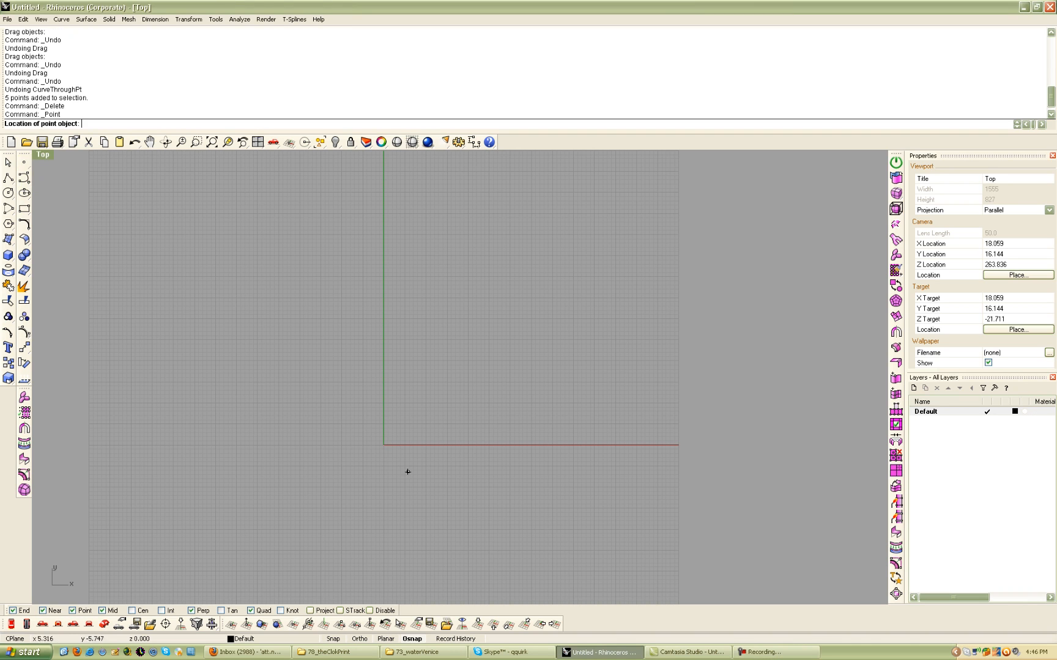
left_click(384, 442)
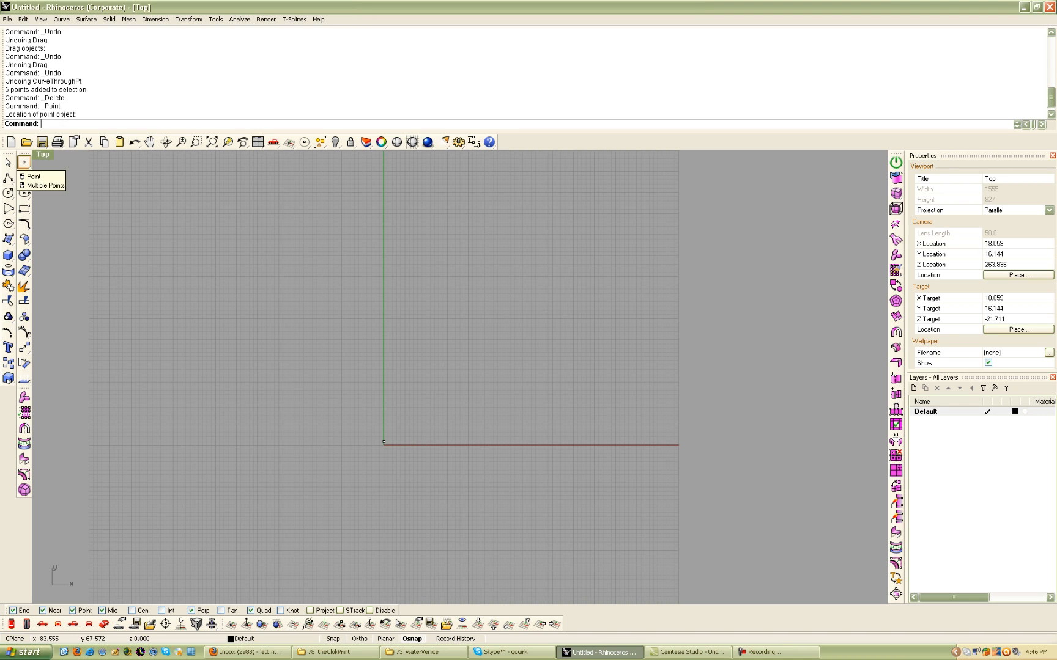
left_click(24, 162)
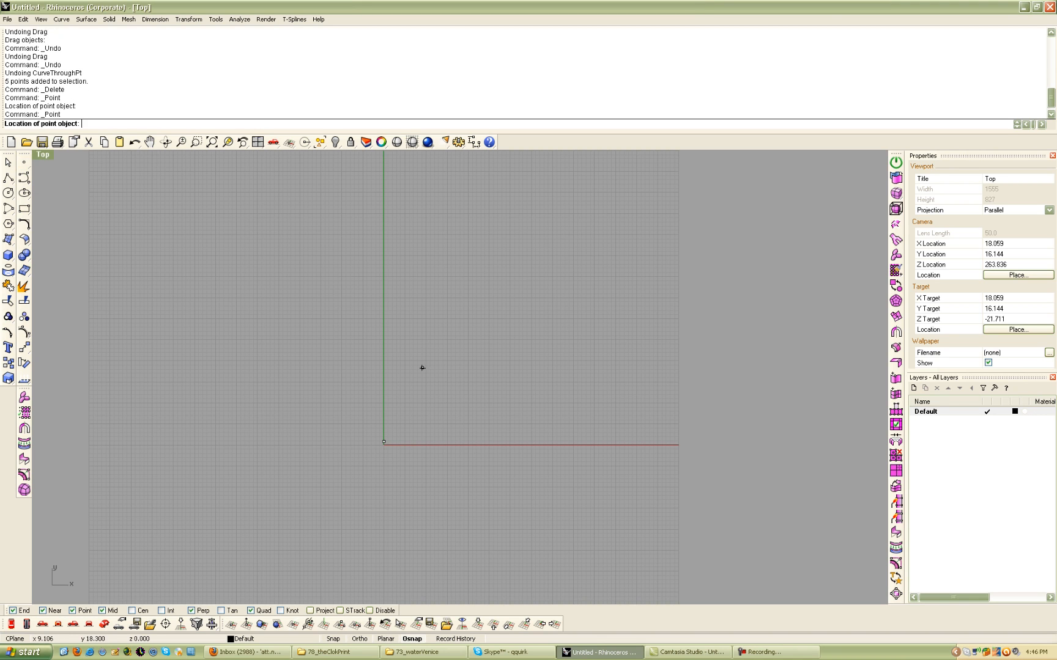
left_click(456, 367)
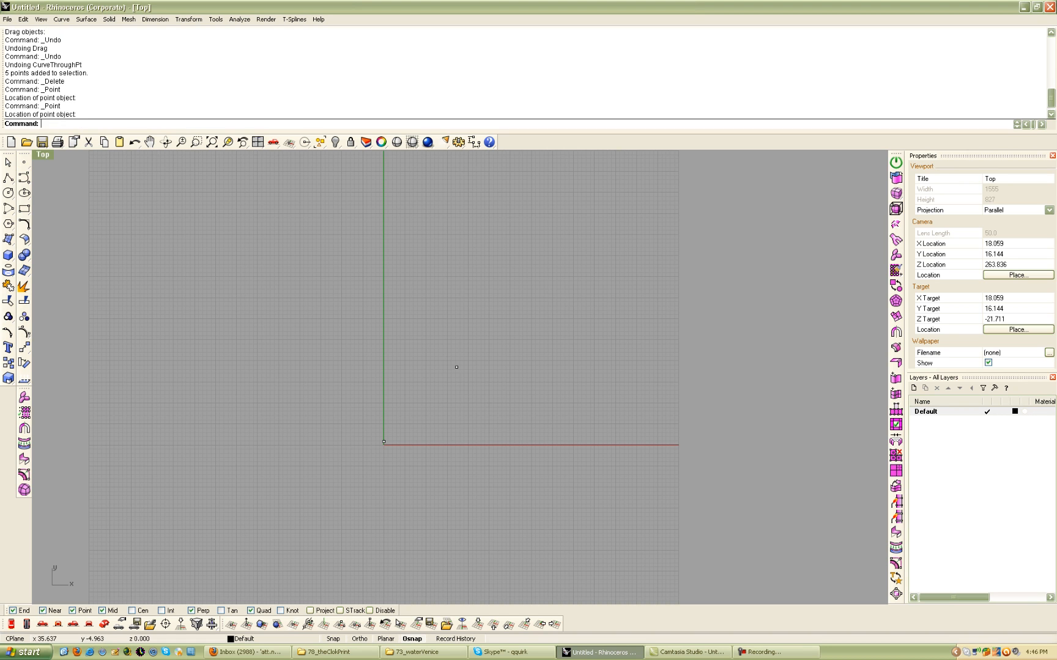
- Create an interpolated degree 7 curve with uniform knots through the two points
key("ctrl+a")
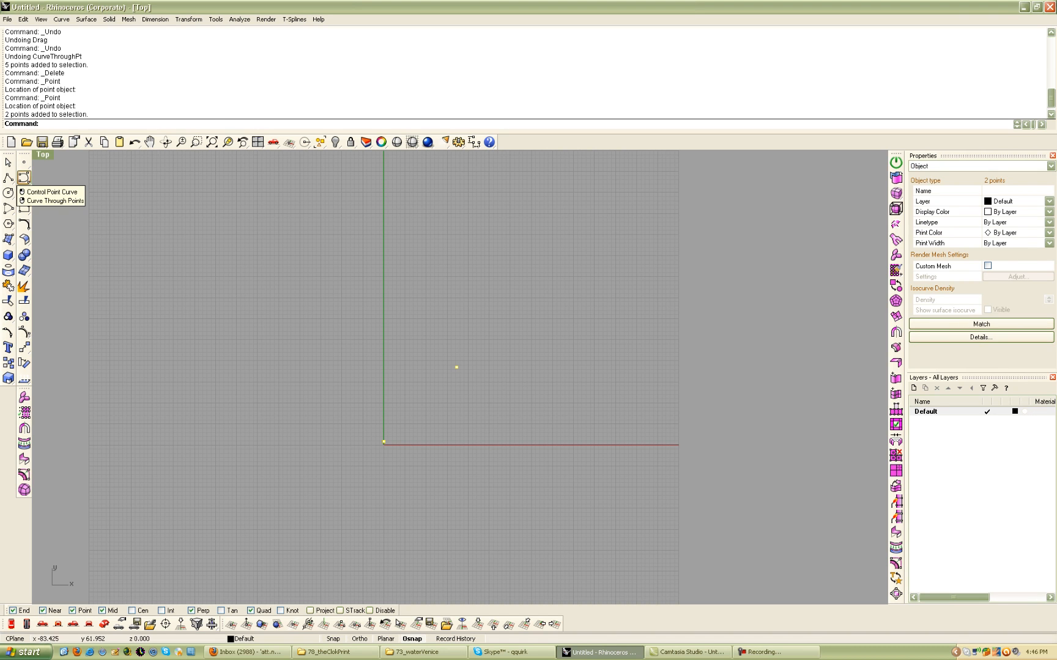
right_click(24, 178)
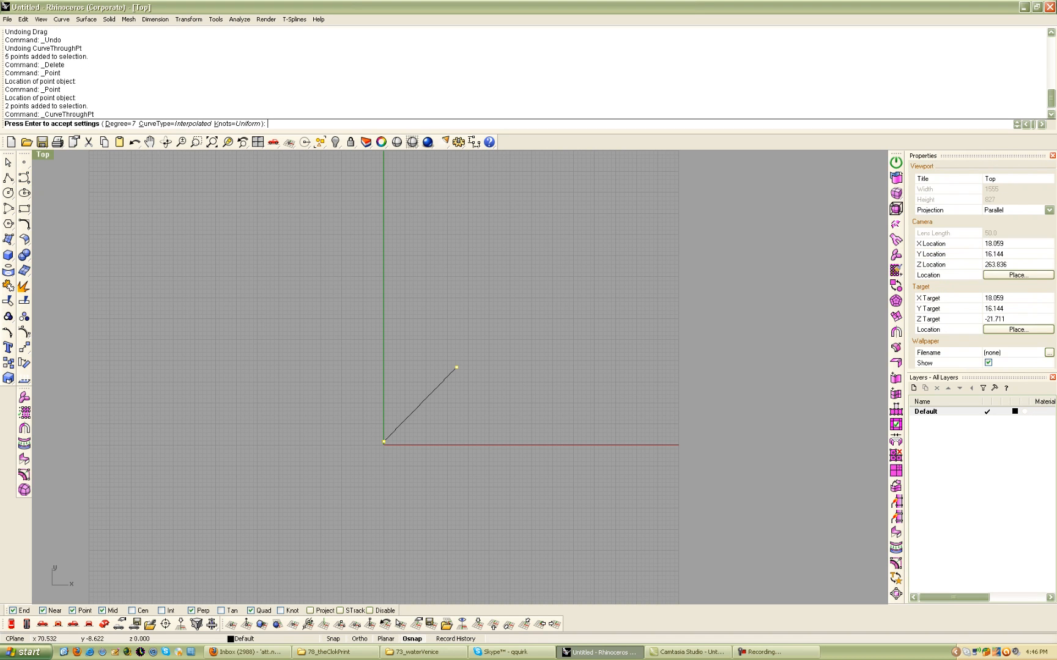
key("Return")
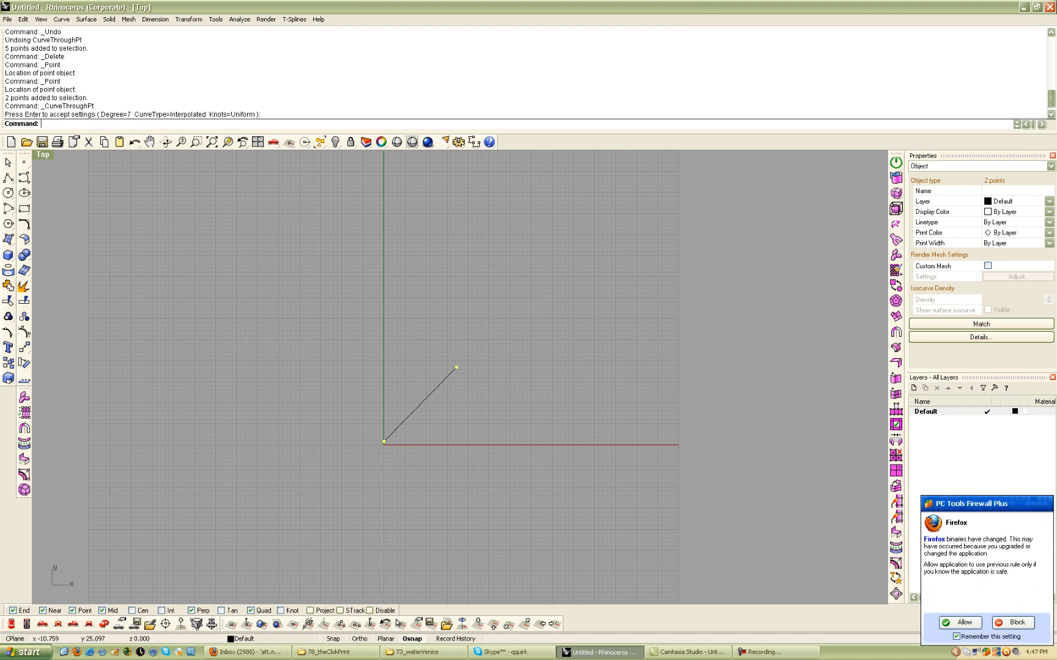
- Inspect the diagonal curve's point count and degree with the Rebuild command
key("Escape")
type("Rebuil")
key("BackSpace")
type("ld")
key("Return")
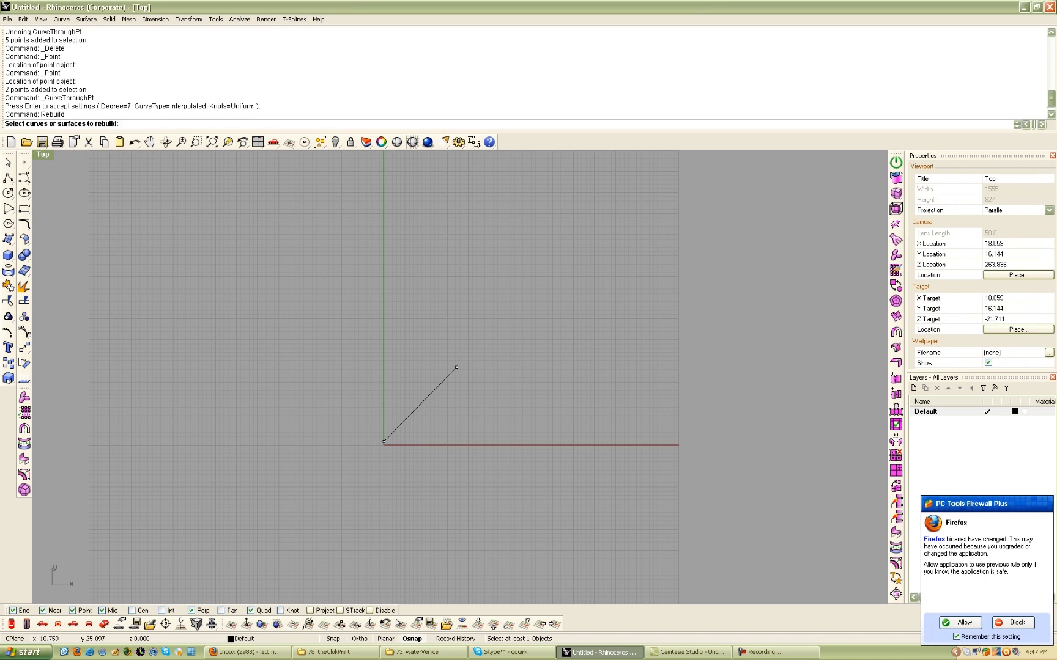
left_click(441, 384)
key("Return")
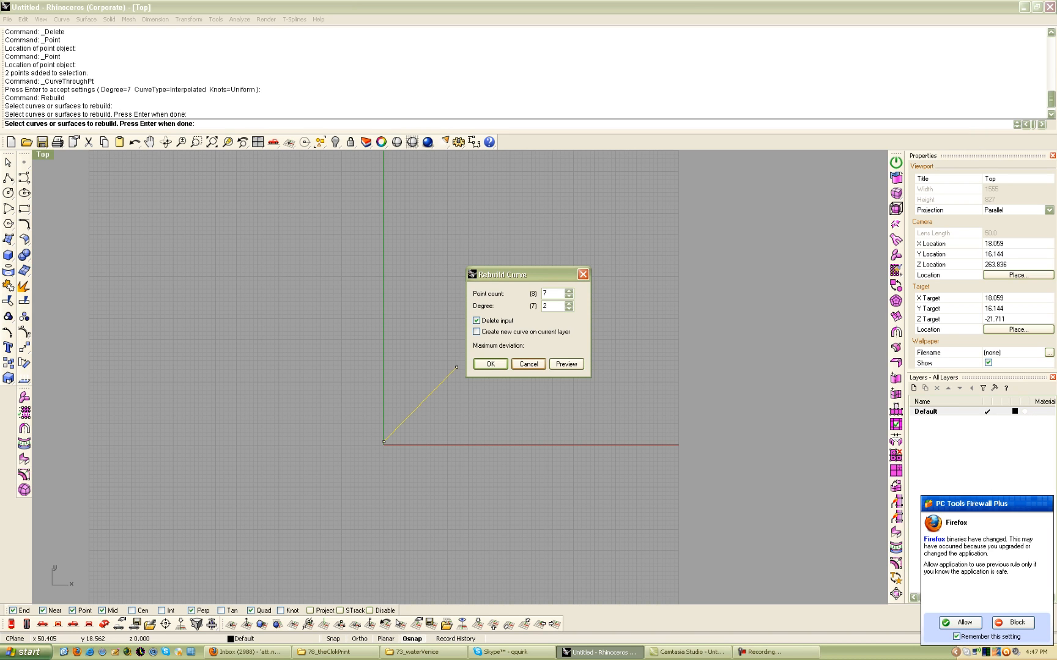
left_click(490, 364)
- Try pulling one of the curve's middle control points across the Y axis, and undo both that move and the curve
left_click(420, 404)
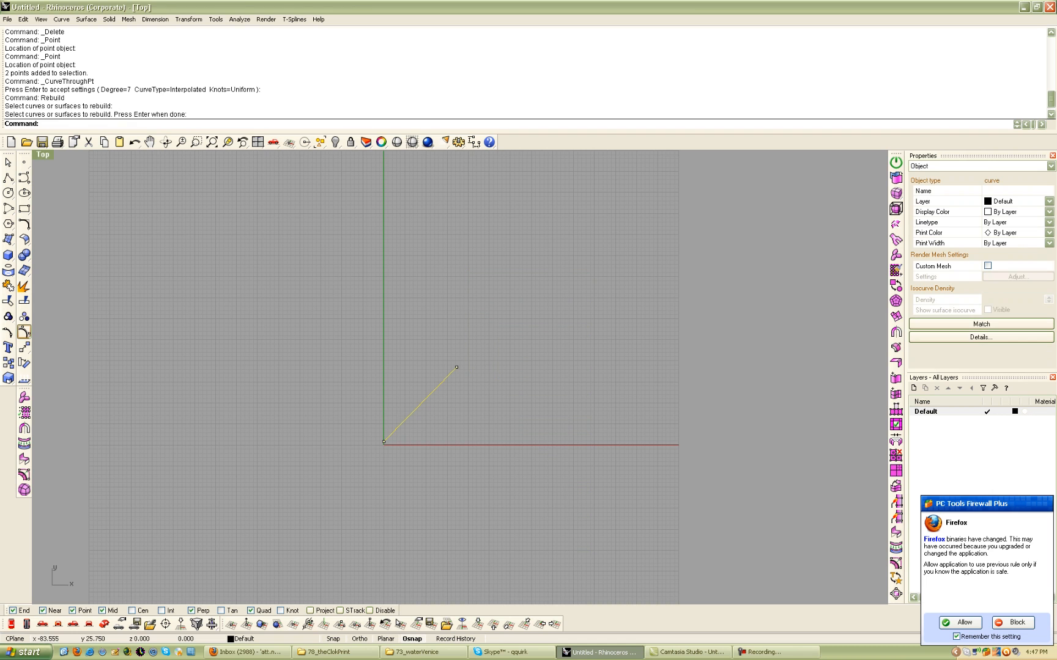
left_click(24, 332)
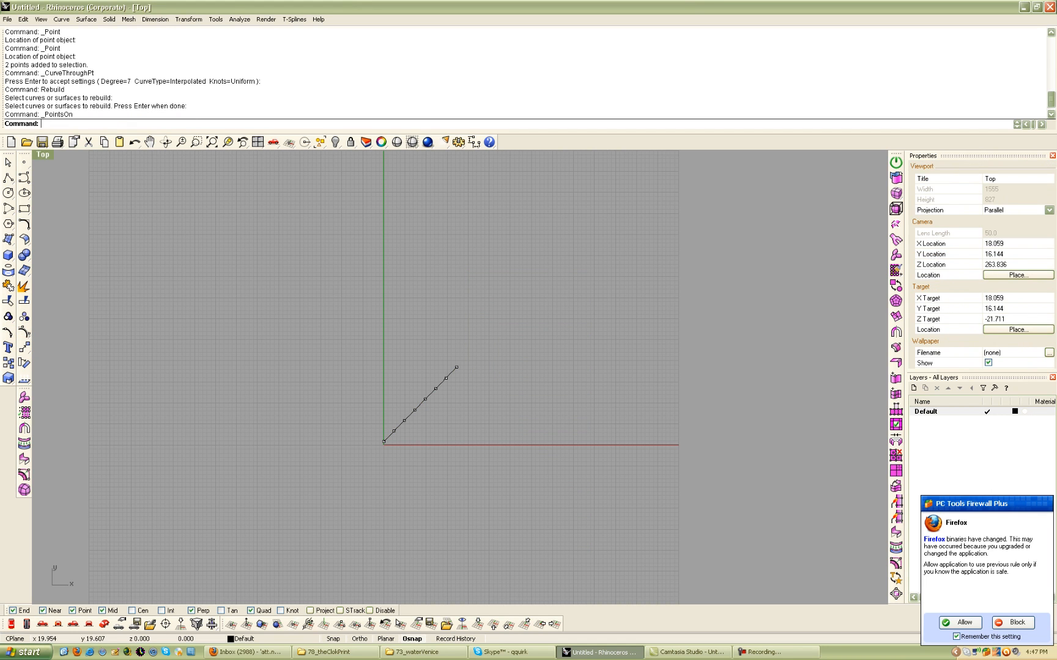
left_click_drag(415, 410, 372, 376)
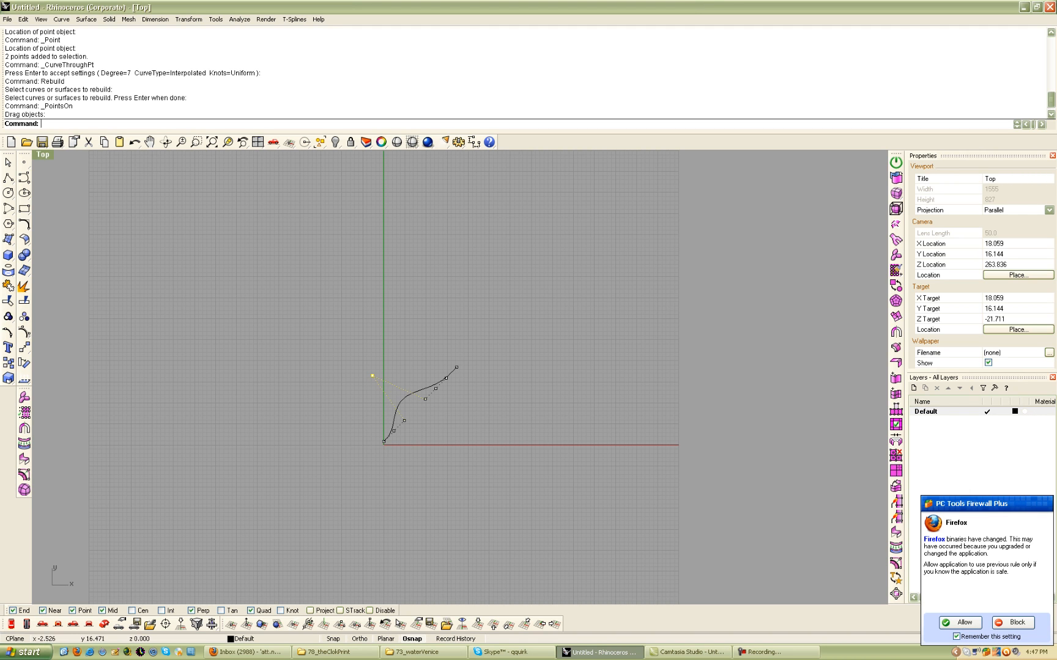
key("ctrl+z")
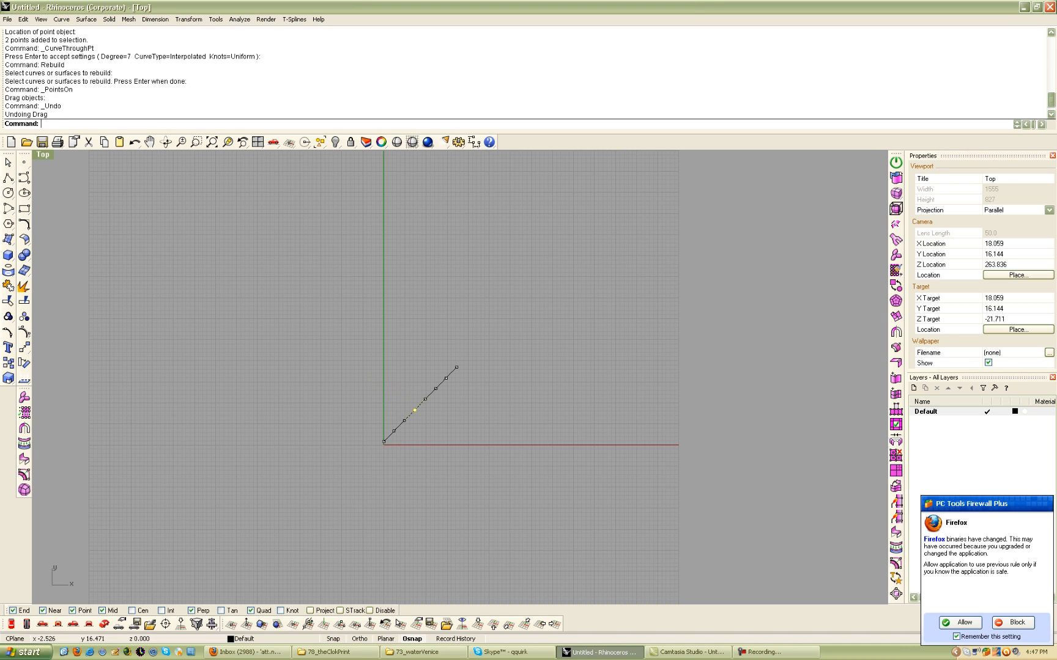
key("ctrl+z")
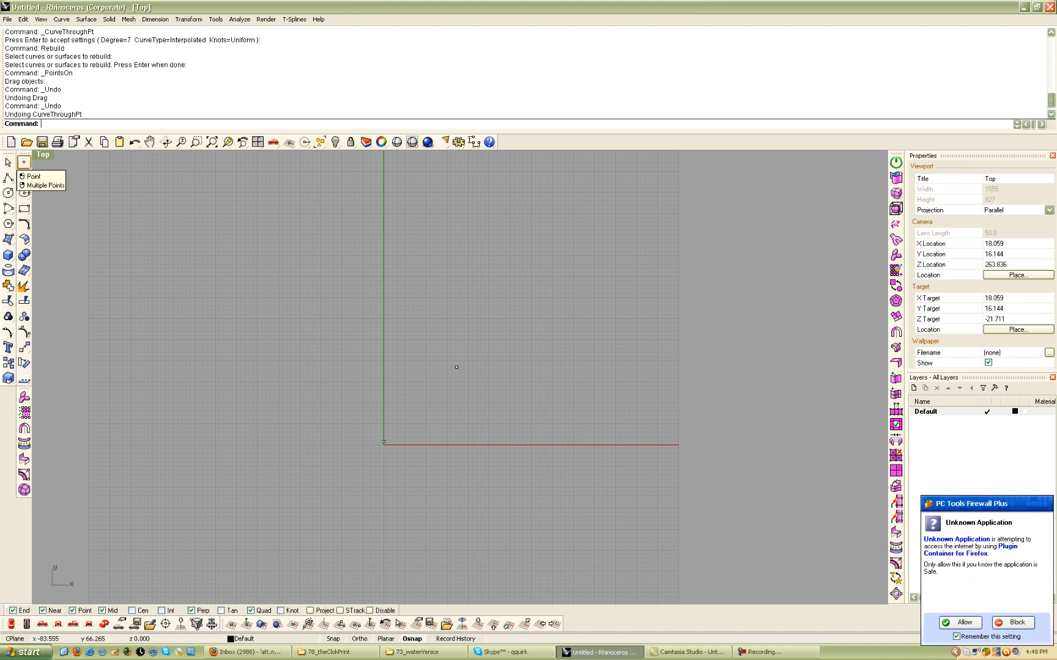
- Detach the set of Point tools so it floats over the viewport
left_click(26, 164)
left_click_drag(68, 159, 112, 181)
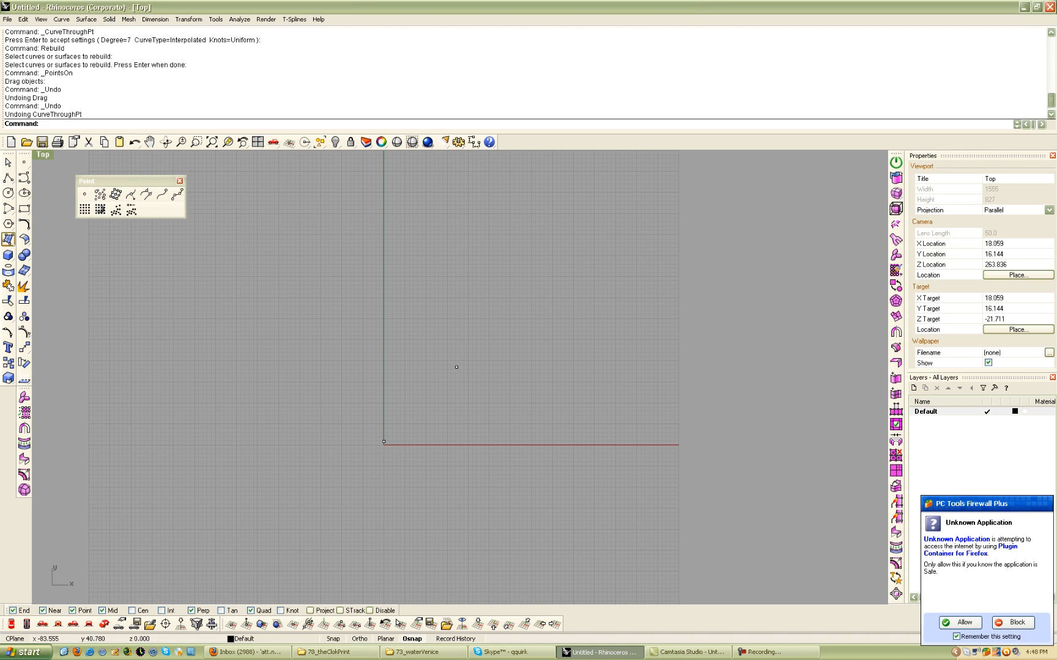
- Create a roughly rectangular surface from four corner points above the two points, with its far corner near X 38, Y 58
left_click(8, 239)
left_click(416, 197)
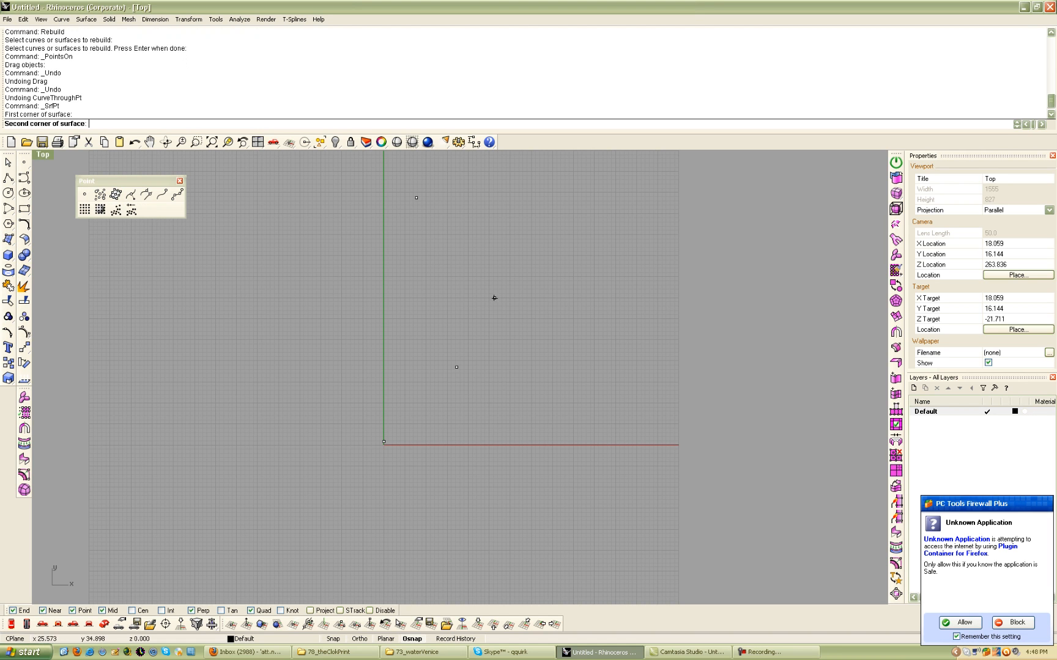
left_click(416, 312)
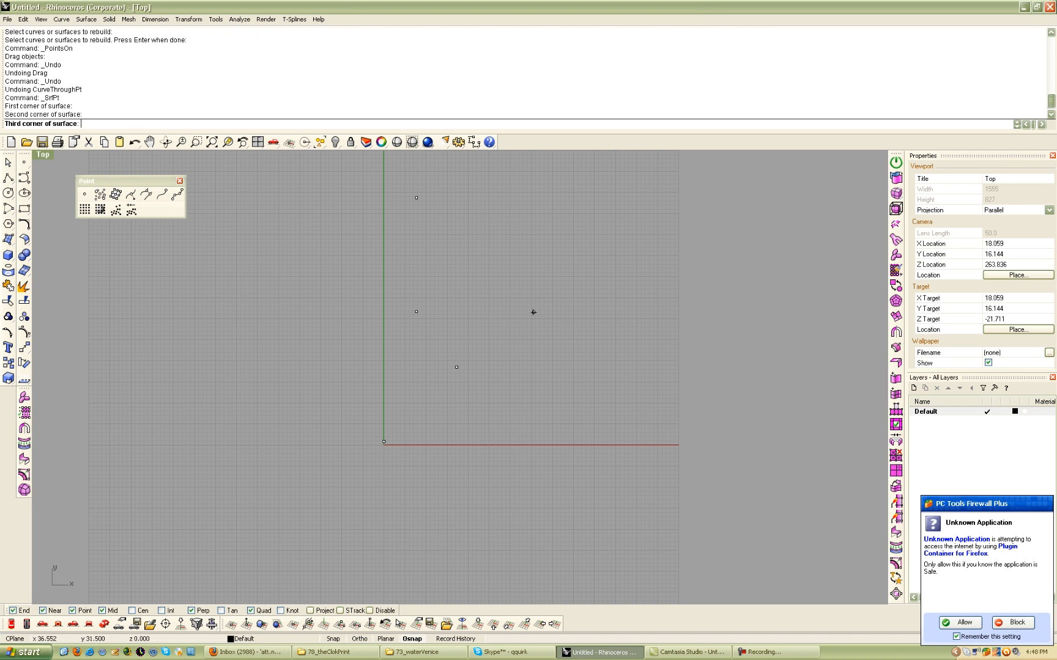
left_click(543, 313)
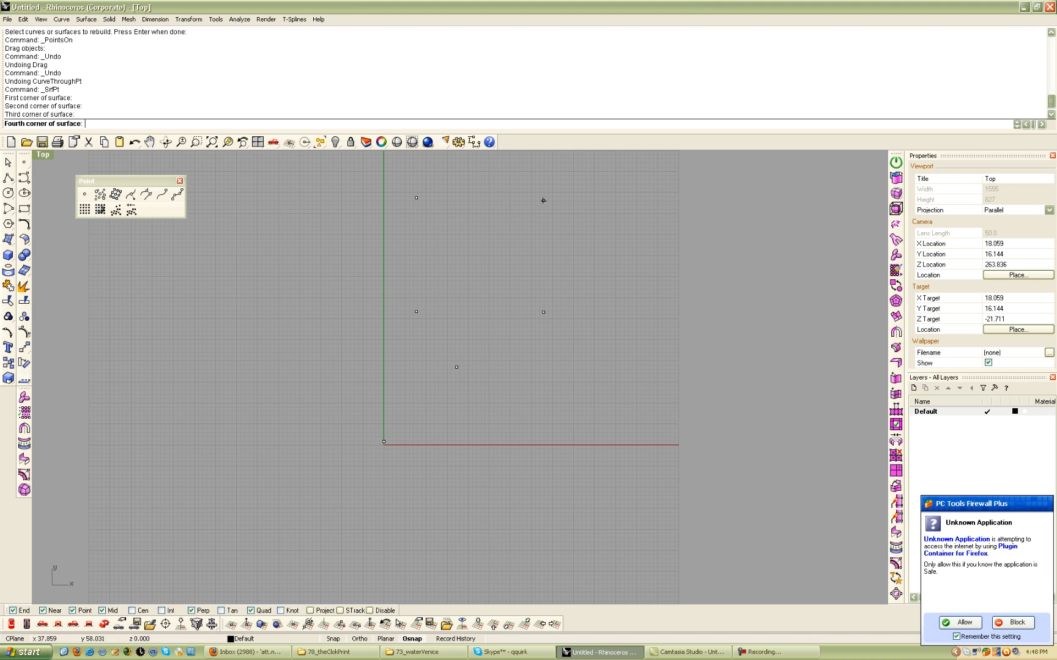
left_click(543, 200)
- Extract the rectangular surface's control points as separate point objects
left_click(459, 257)
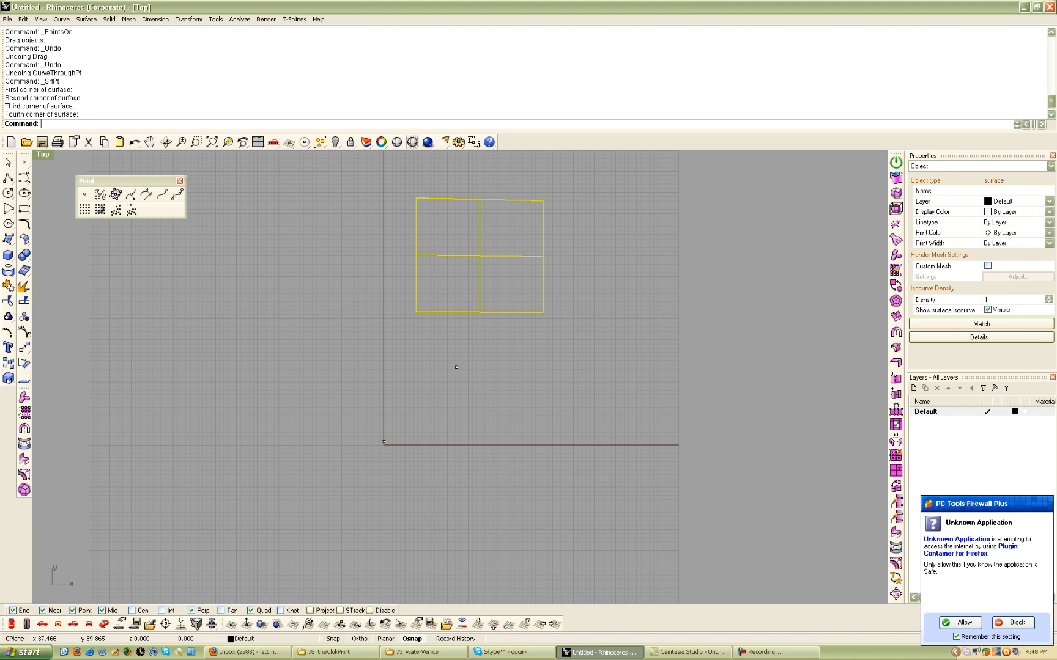
left_click(100, 194)
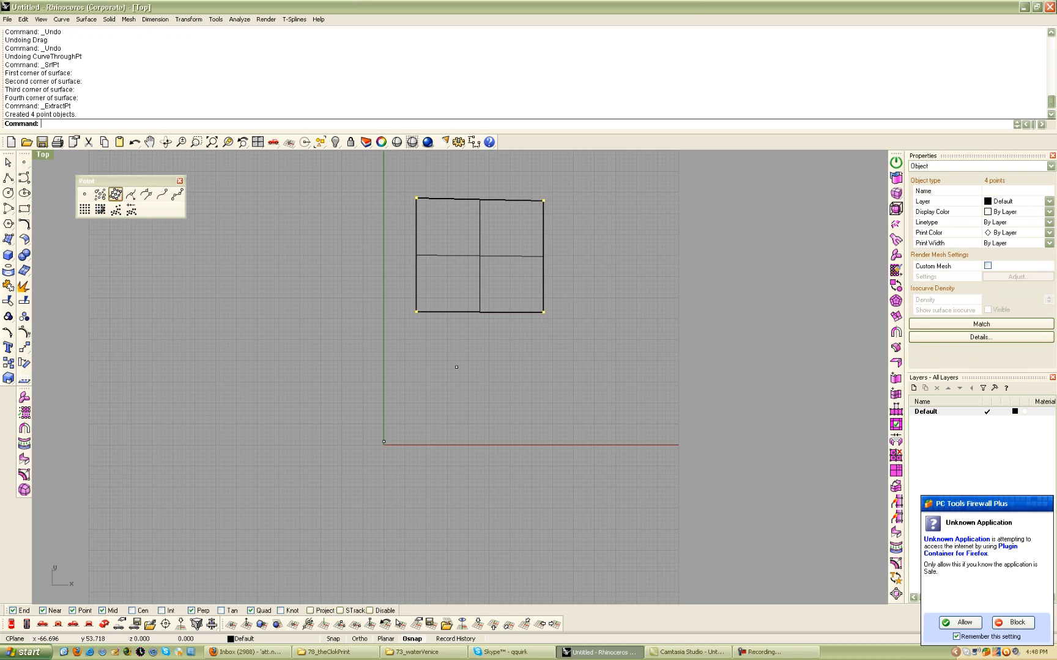
right_click_drag(457, 367, 412, 427)
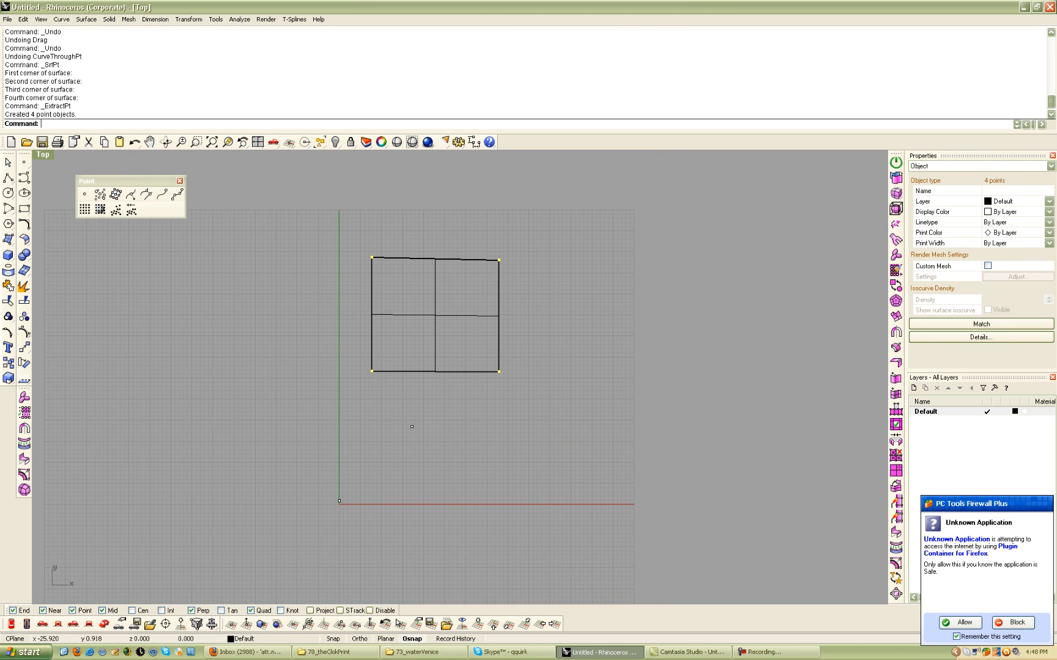
- Switch to the Perspective view and select the rectangular surface
left_click(104, 624)
right_click_drag(611, 303, 398, 367)
scroll(532, 324, "up", 8)
left_click(483, 326)
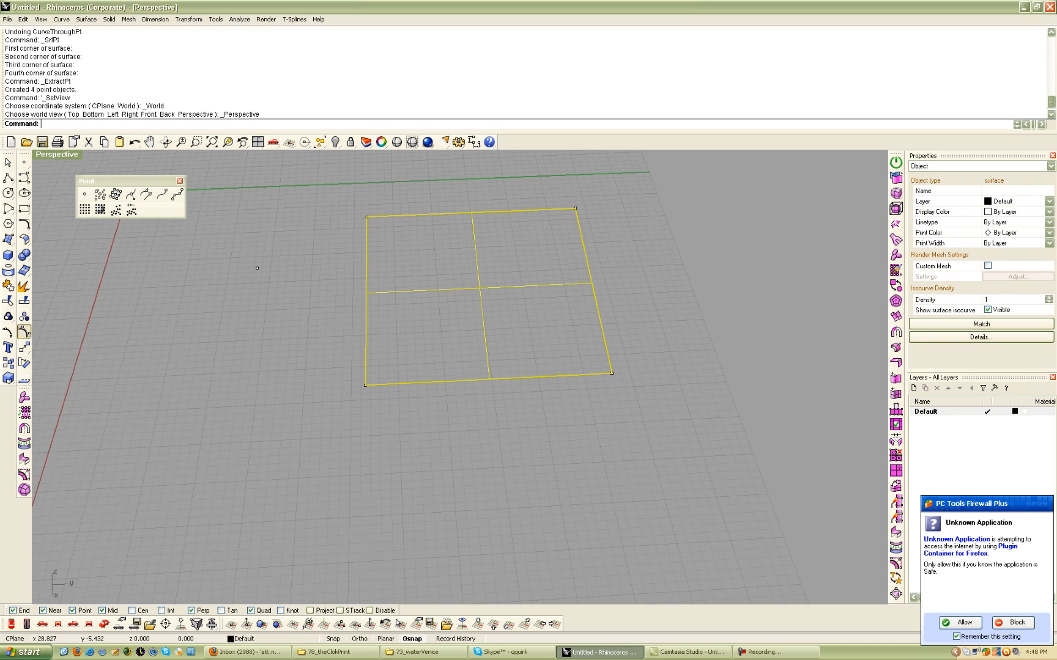
- Display the surface's control points and try pulling one corner point outward, away from its extracted point
left_click(24, 332)
right_click_drag(403, 380, 525, 351)
left_click(522, 355)
left_click(558, 385)
left_click_drag(521, 354, 524, 418)
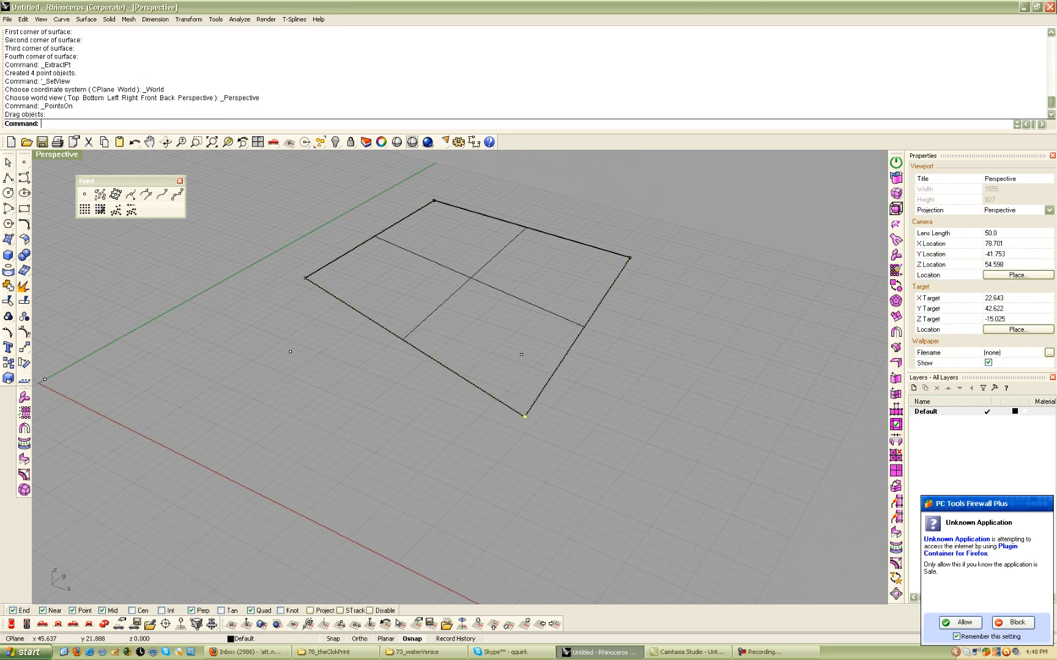
- Undo the corner point move and the point extraction, and leave control point editing
right_click_drag(572, 464, 606, 439)
key("ctrl+z")
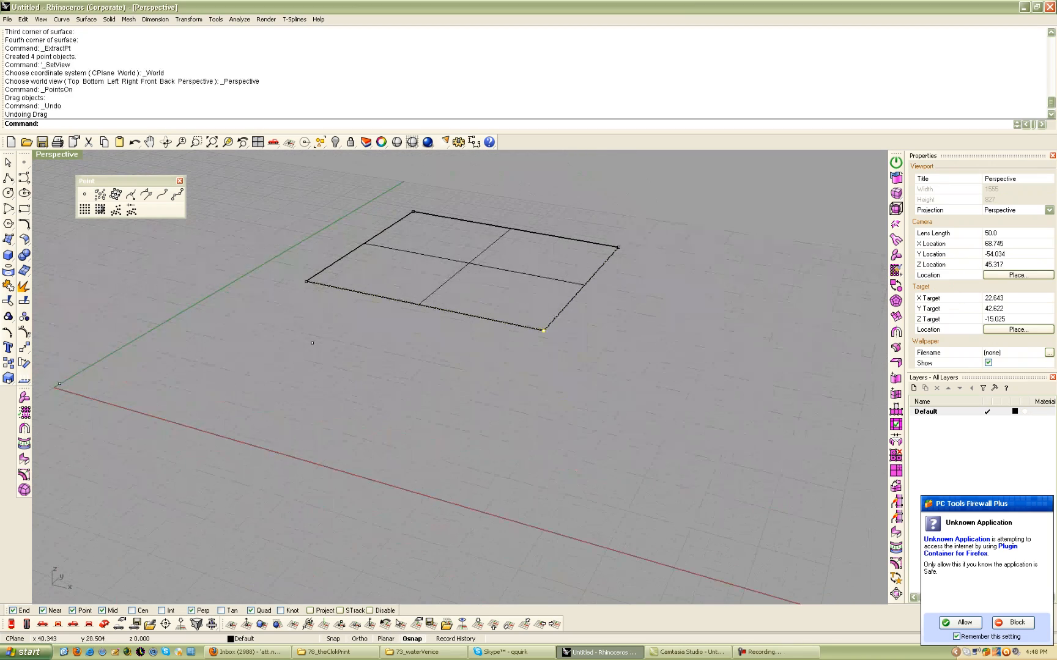
key("ctrl+z")
right_click_drag(526, 382, 548, 434)
scroll(531, 383, "down", 10)
key("Escape")
key("Escape")
right_click_drag(549, 358, 489, 356)
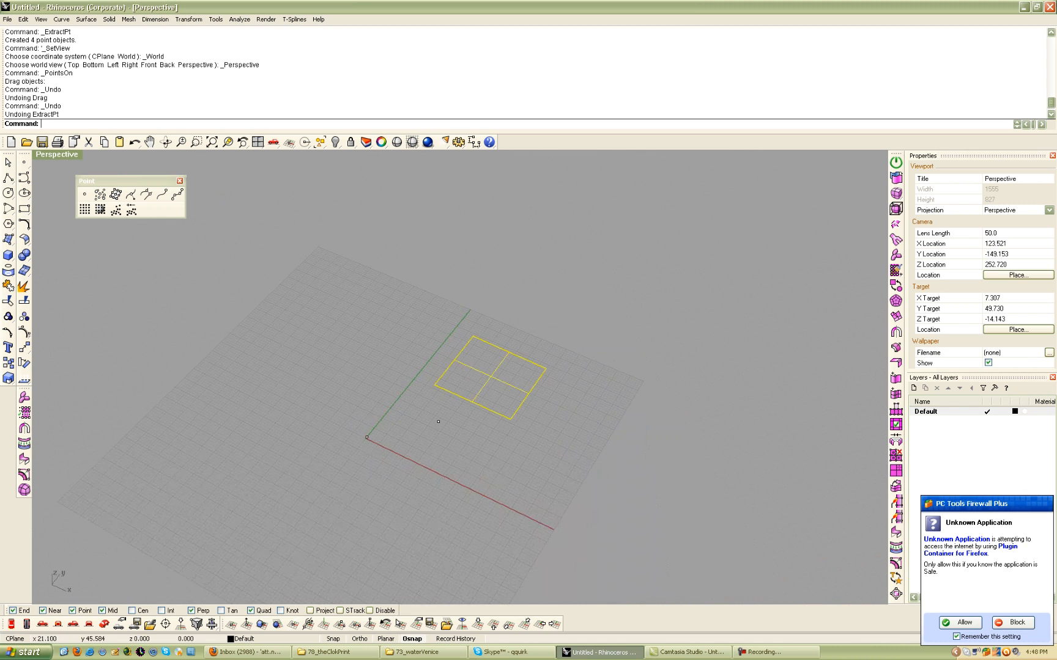
- Rebuild the surface with a point count of 4 in both U and V, keeping degree 8 in U and 6 in V
left_click(548, 361)
scroll(548, 361, "up", 6)
right_click_drag(558, 383, 467, 343, "shift")
right_click_drag(219, 431, 262, 472)
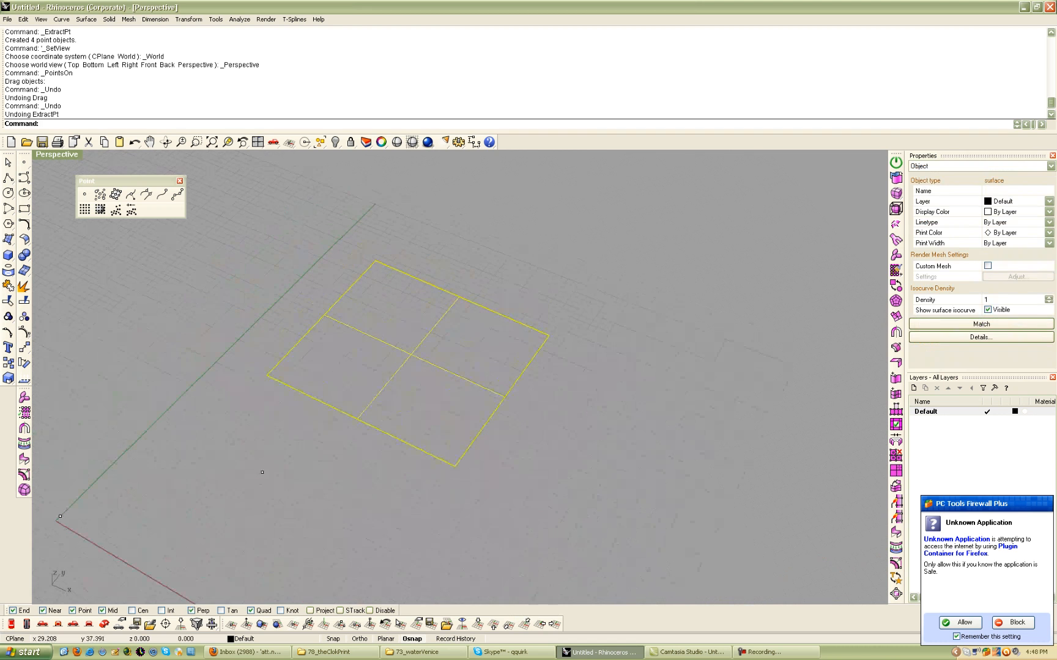
type("rebuild")
key("Return")
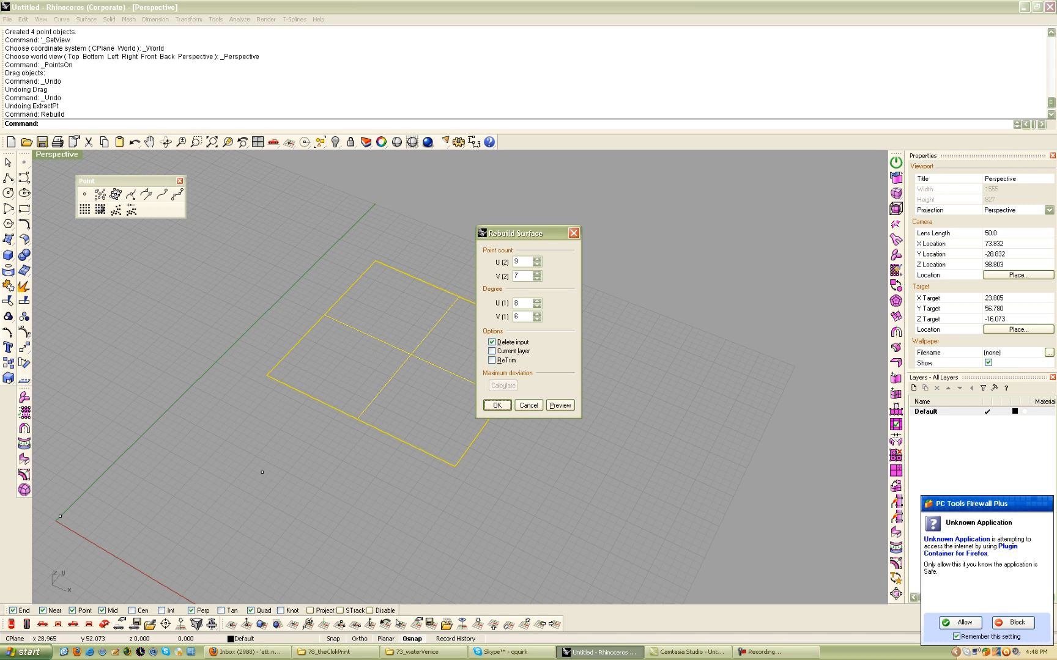
key("Tab")
type("4")
key("Tab")
type("4")
left_click(560, 406)
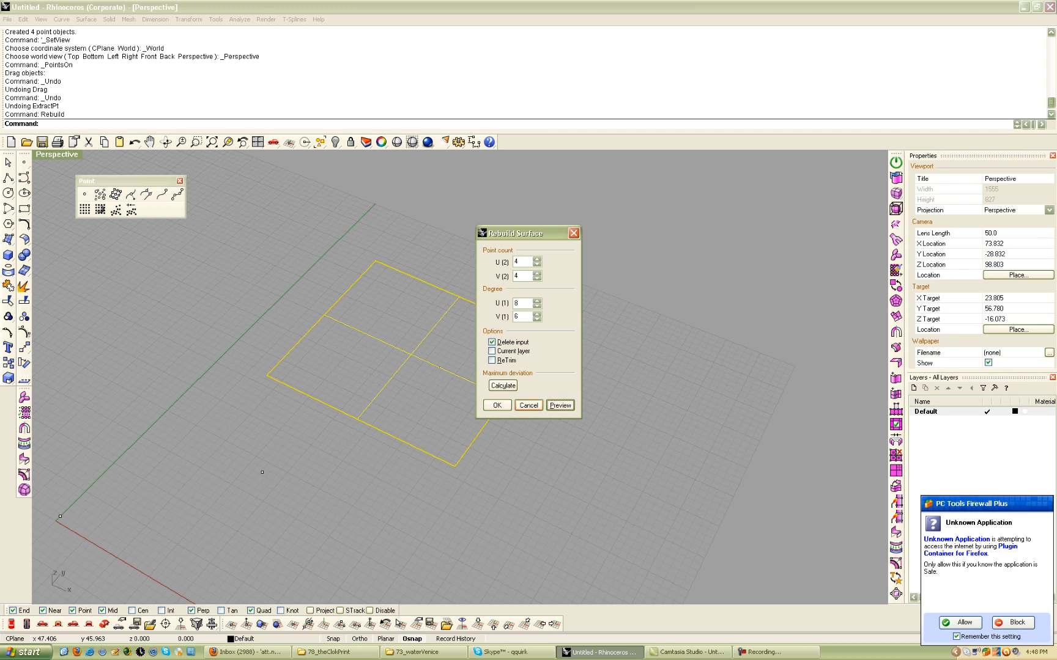
left_click(497, 405)
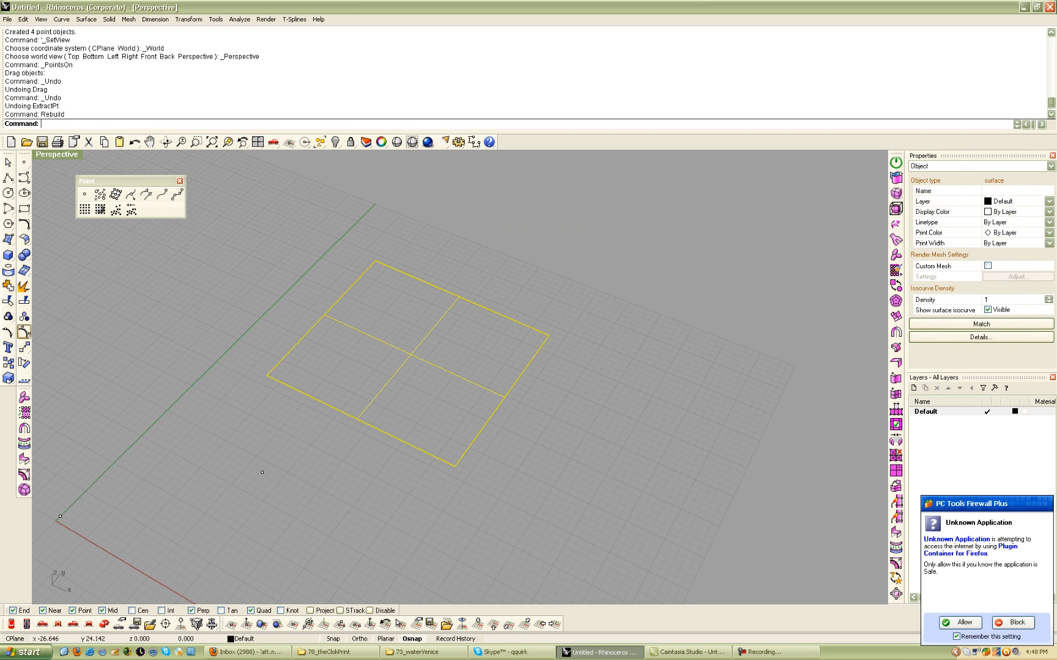
- Display the rebuilt surface's control points to check their number, and undo the rebuild
left_click(24, 332)
right_click_drag(477, 367, 332, 393)
scroll(332, 394, "up", 4)
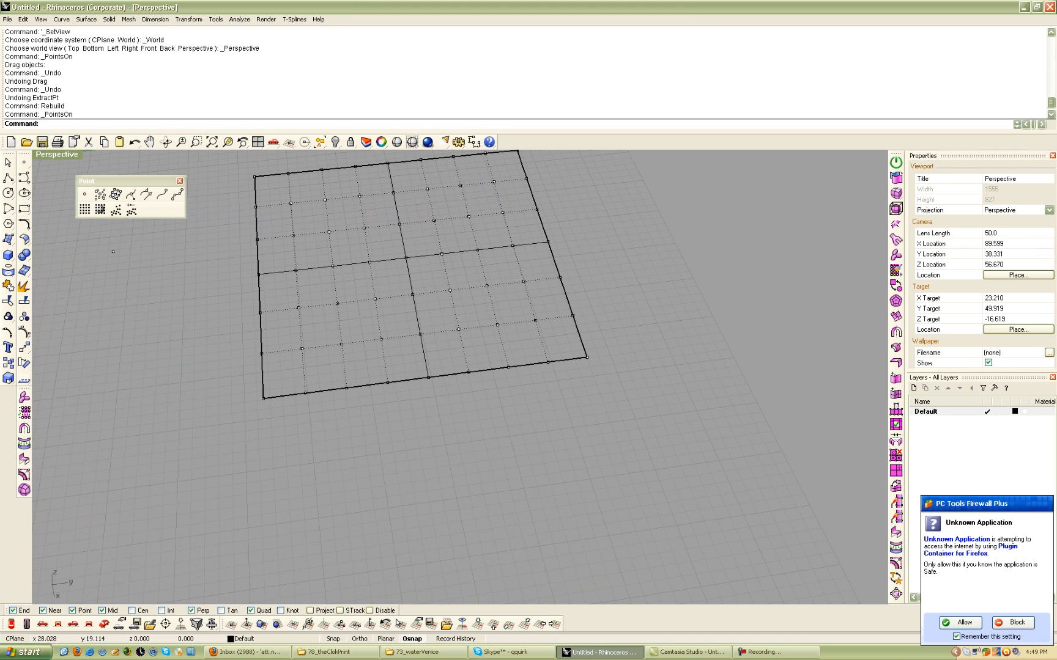
key("ctrl+z")
- Rebuild the surface with degree 2 in both U and V and a point count of 4 in each direction
type("Re")
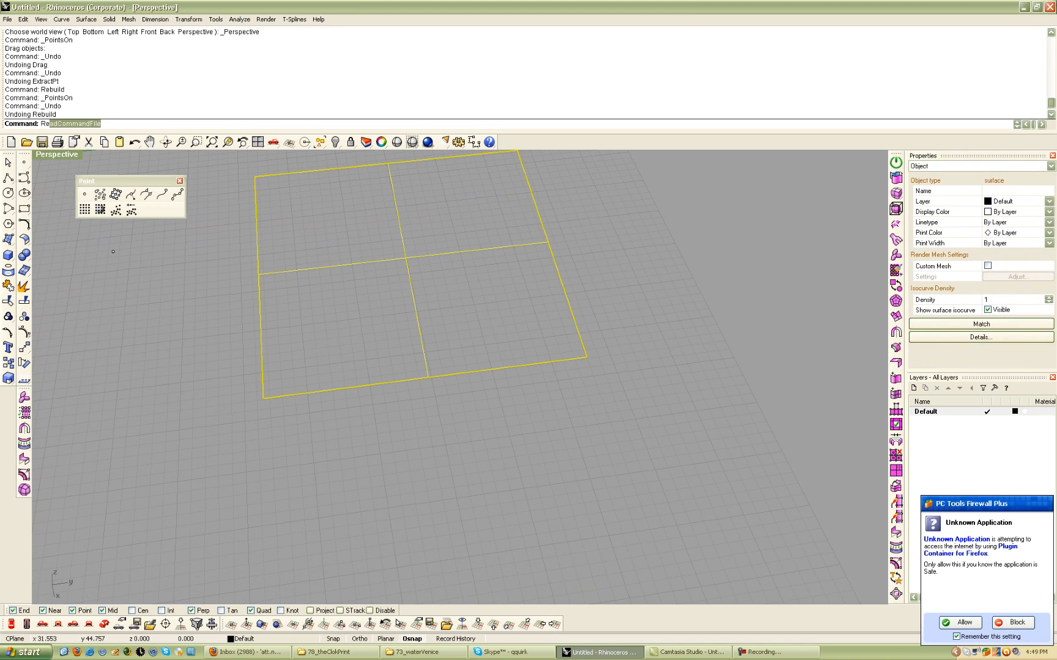
type("build")
key("Return")
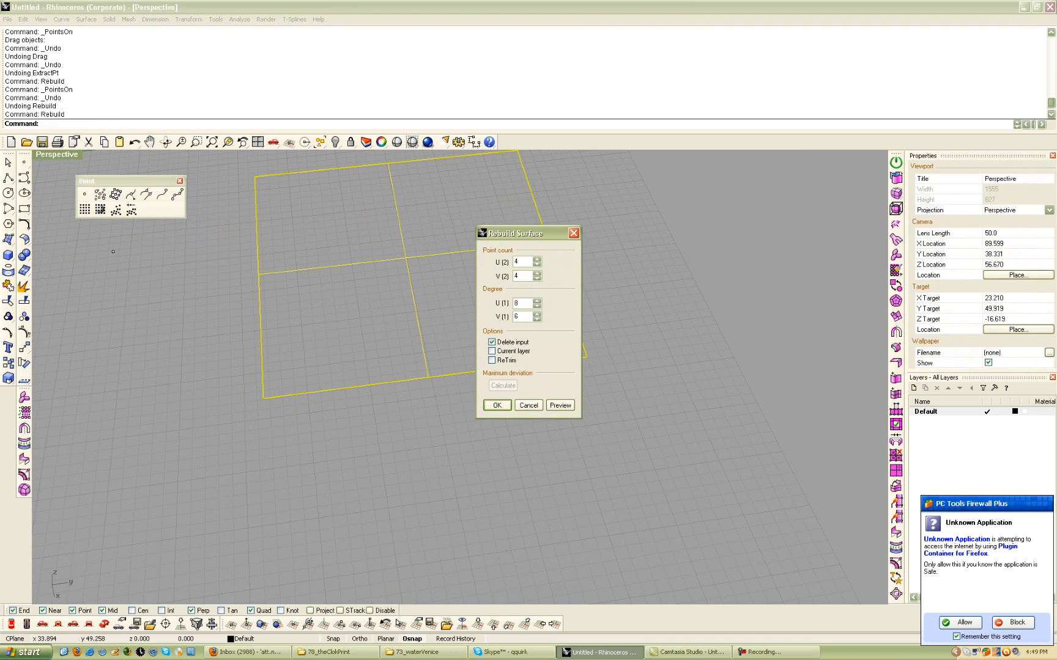
double_click(516, 303)
type("2")
double_click(516, 317)
type("2")
left_click(497, 405)
- Display the control points of the rebuilt surface
right_click_drag(116, 343, 391, 361)
scroll(392, 360, "down", 8)
scroll(392, 361, "up", 4)
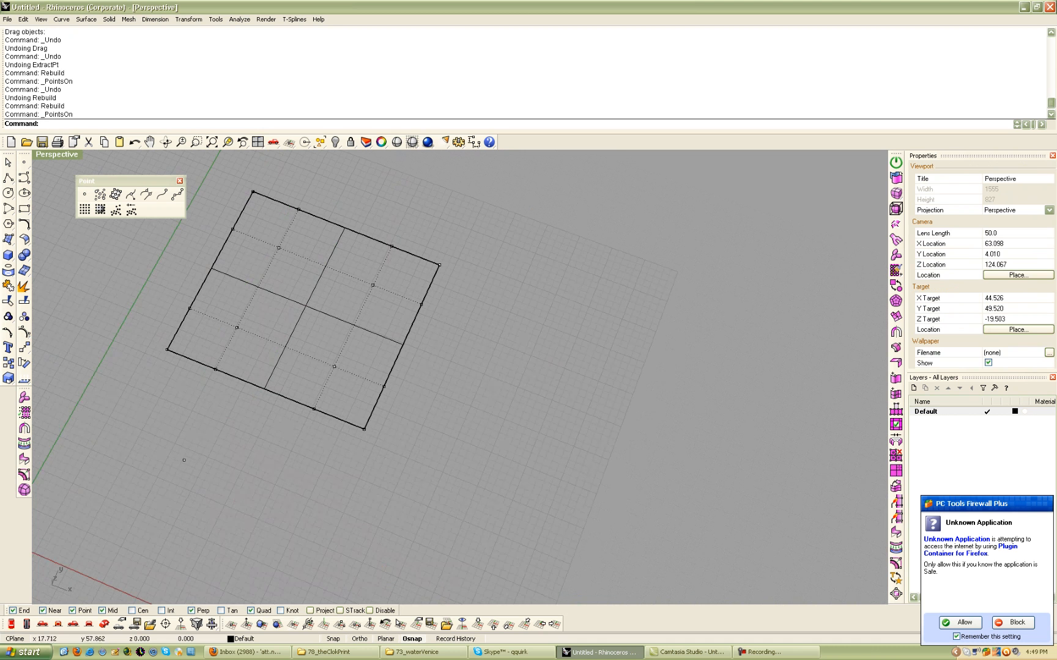
right_click_drag(278, 355, 238, 272, "shift")
scroll(453, 274, "up", 6)
right_click_drag(457, 264, 397, 406, "shift")
- Set the construction plane to World Right and move the surface's four interior control points vertically upward by about 4.87 units
left_click(349, 460)
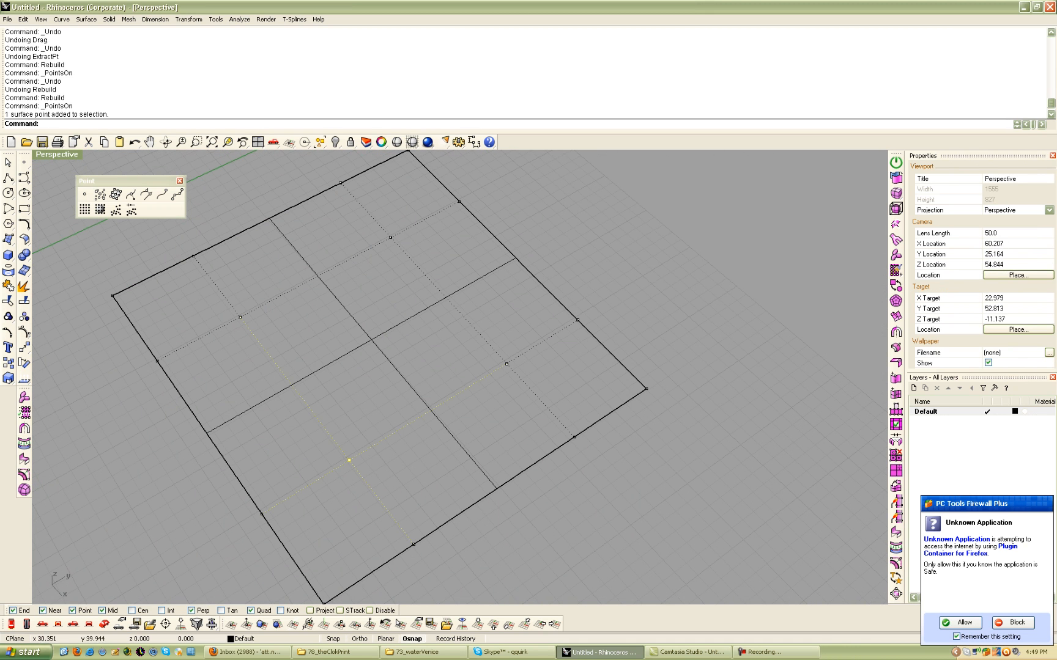
left_click(239, 317, "shift")
left_click(390, 237, "shift")
left_click(506, 364, "shift")
right_click_drag(507, 364, 202, 184)
key("Return")
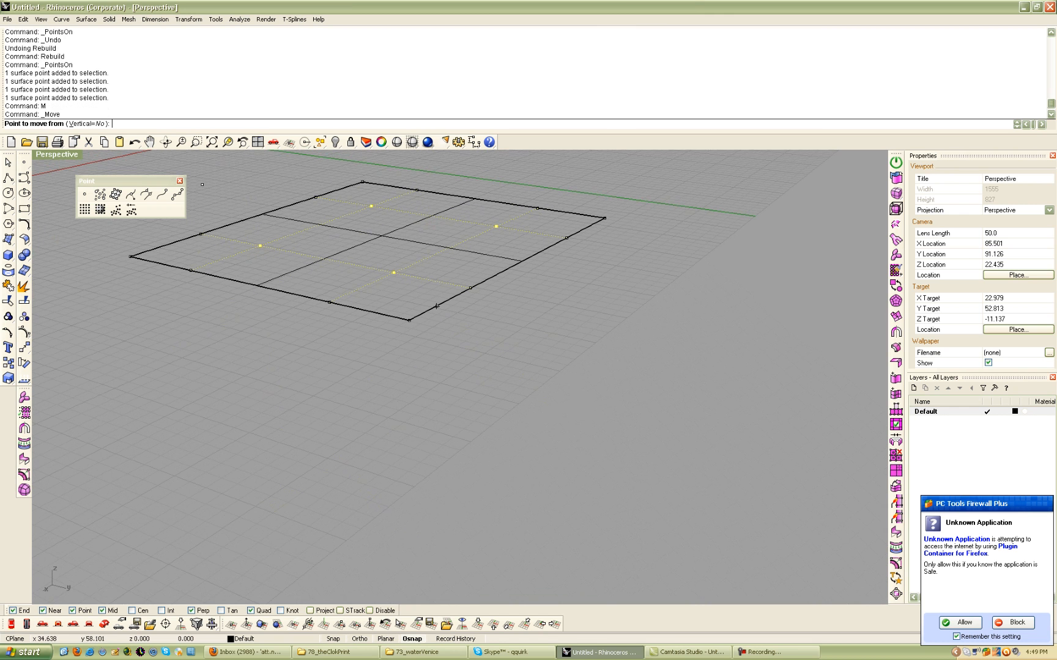
left_click(539, 624)
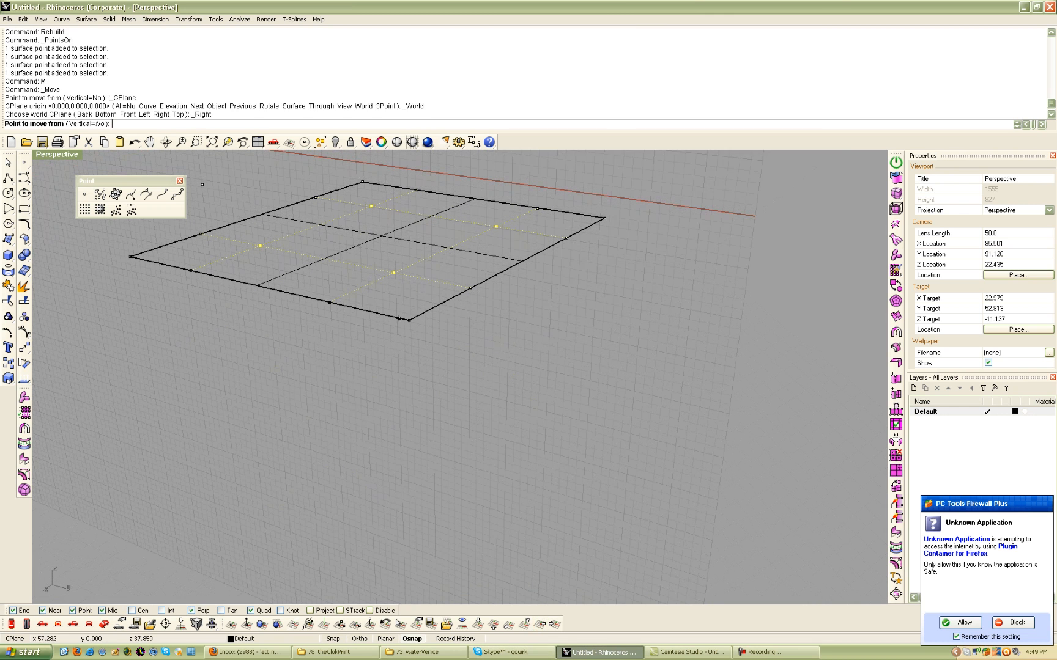
left_click(409, 320)
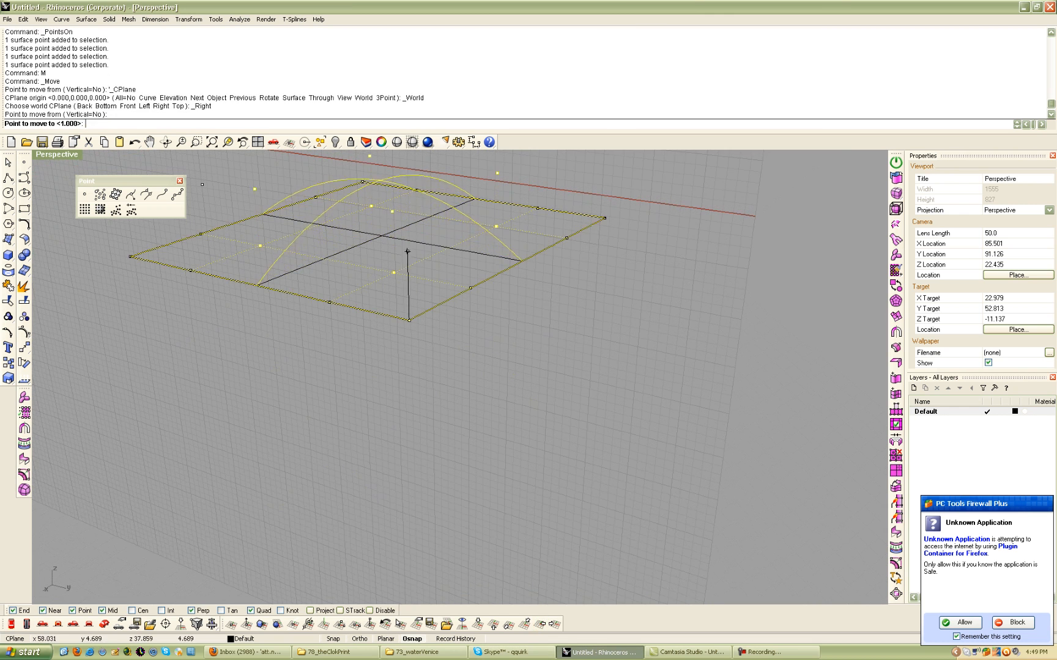
left_click(406, 262)
- Shade the viewport and extract point objects from all control points of the domed surface
right_click_drag(202, 184, 214, 245)
left_click(413, 142)
mouse_move(400, 338)
right_mouse_down()
mouse_move(568, 347)
mouse_move(679, 263)
mouse_move(532, 246)
mouse_move(554, 262)
mouse_move(565, 246)
mouse_move(547, 264)
mouse_move(636, 296)
mouse_move(594, 259)
mouse_move(422, 296)
mouse_move(450, 298)
mouse_move(581, 394)
mouse_move(605, 401)
mouse_move(663, 386)
right_mouse_up()
left_click_drag(272, 206, 700, 446)
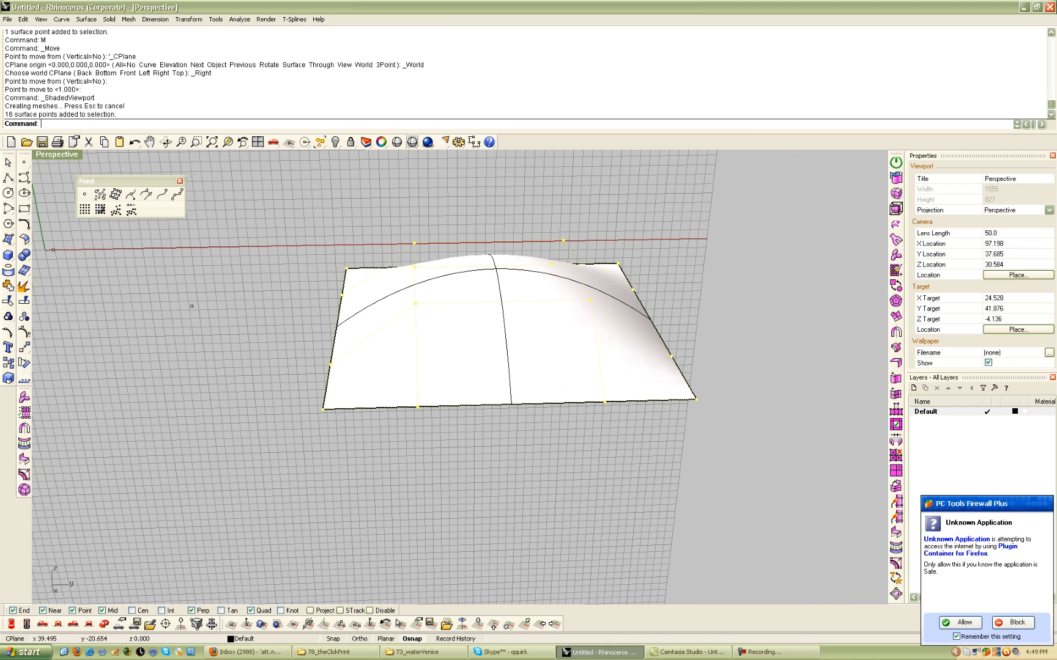
left_click(115, 195)
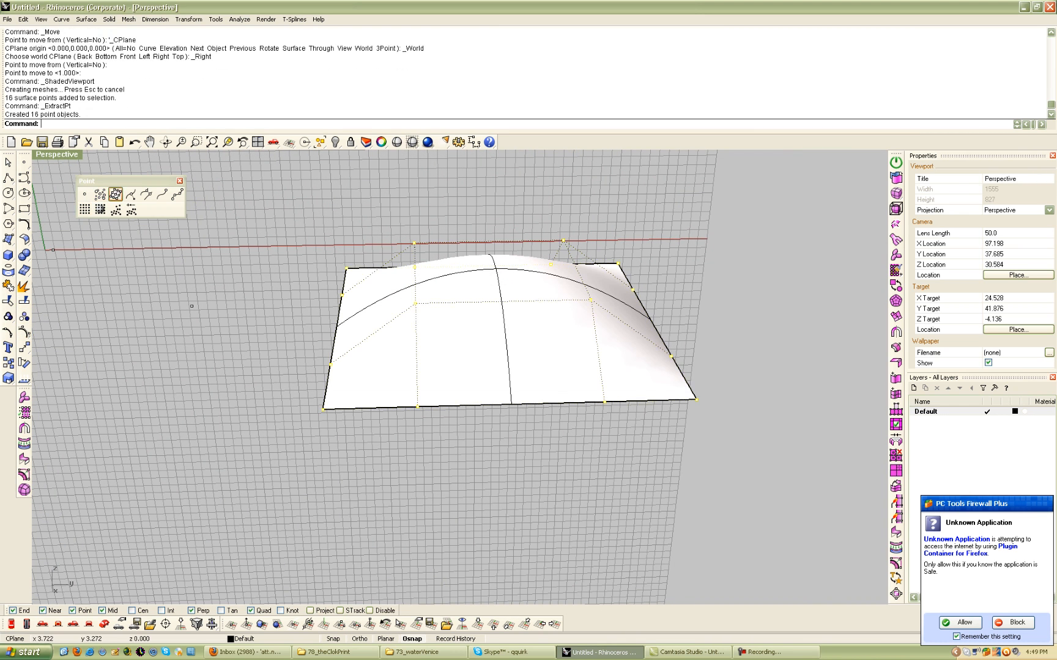
- Try to move the extracted points 20 units sideways, away from the surface
right_click_drag(174, 307, 37, 299, "shift")
type("M")
key("Return")
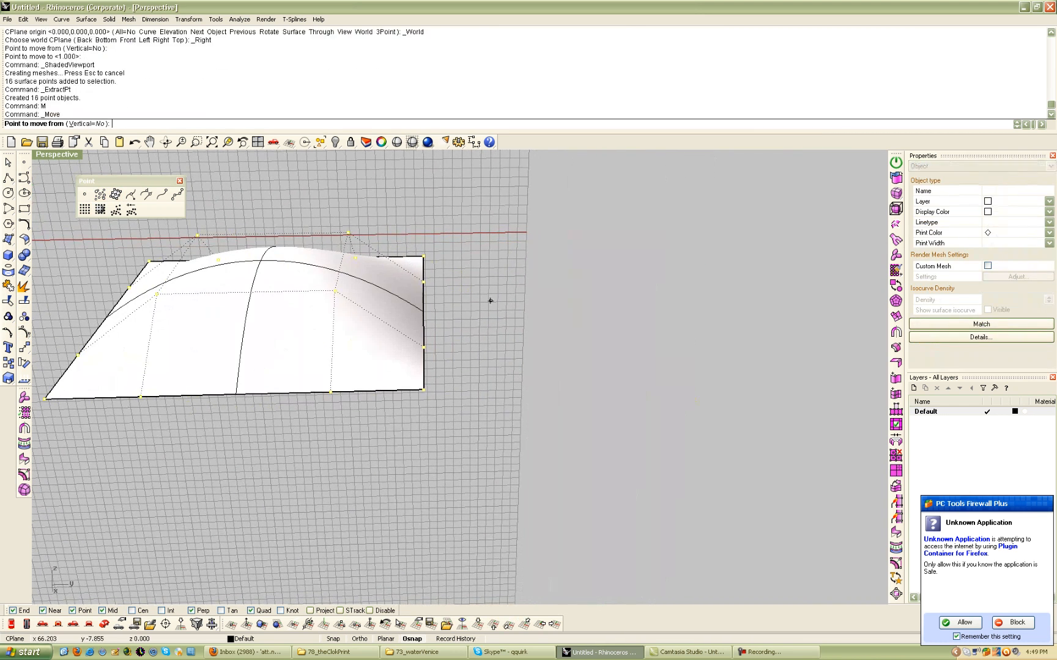
left_click(256, 175)
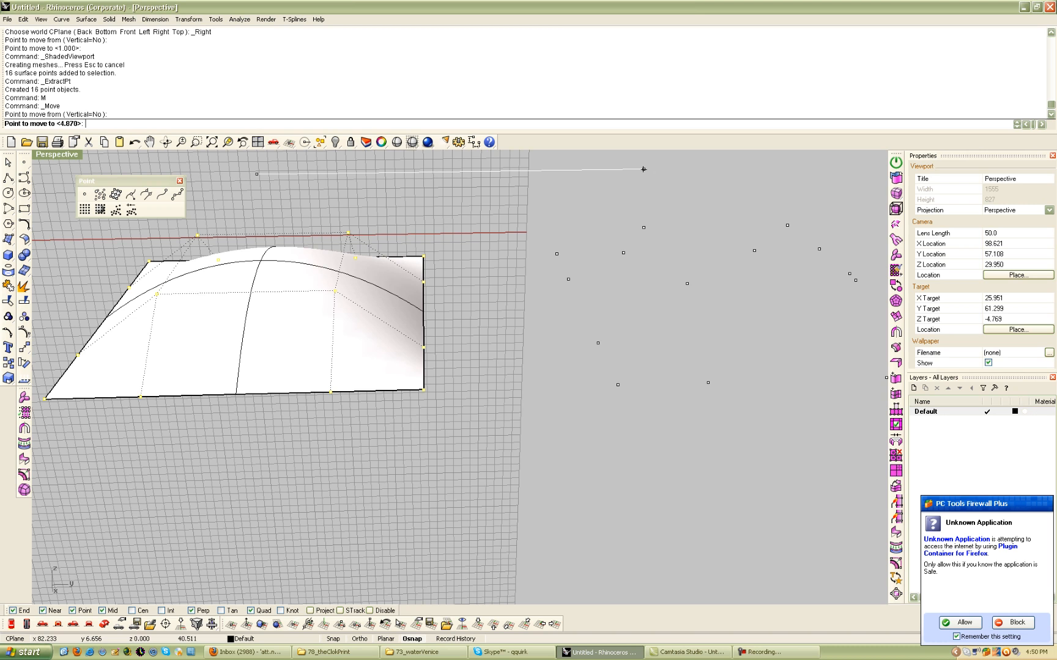
type("20")
key("Return")
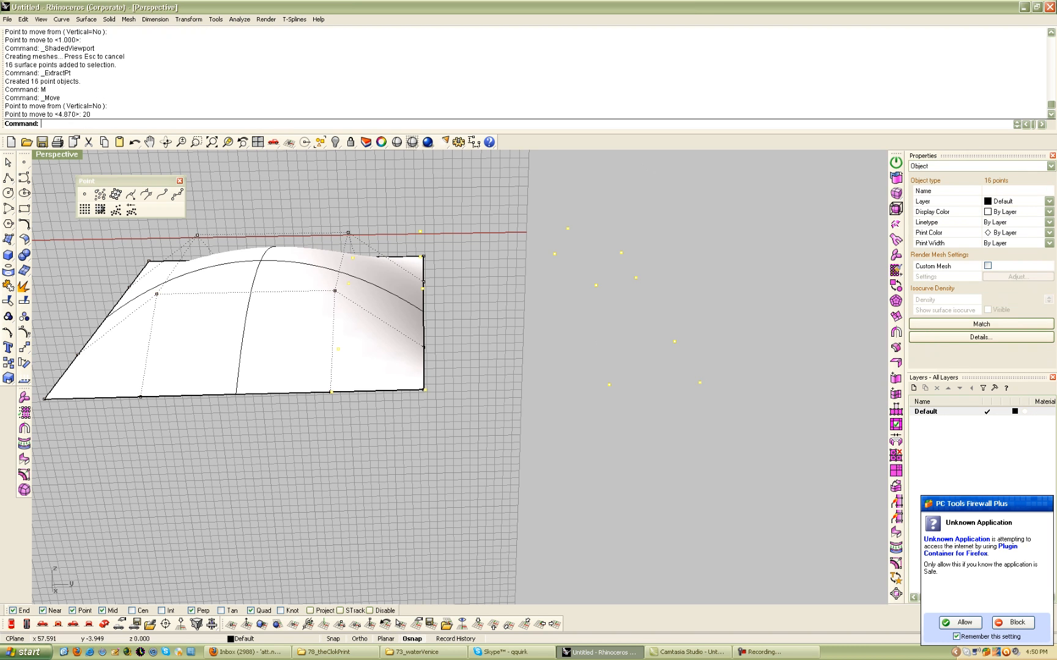
key("ctrl+z")
- Move the extracted points 50 units sideways so they stand clear of the original surface
key("Return")
left_click(273, 196)
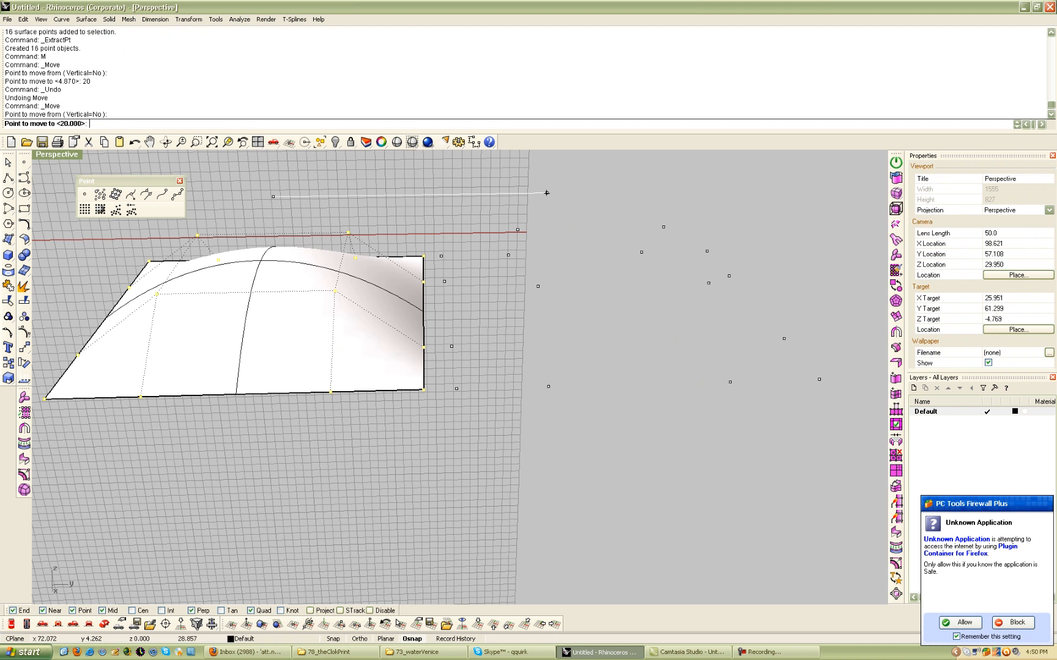
key("Return")
left_click(556, 255)
- Fit interpolated degree 7 curves with uniform knots through the two rows of extracted points nearest the original surface
right_click_drag(556, 255, 342, 242, "shift")
left_click_drag(356, 238, 457, 430)
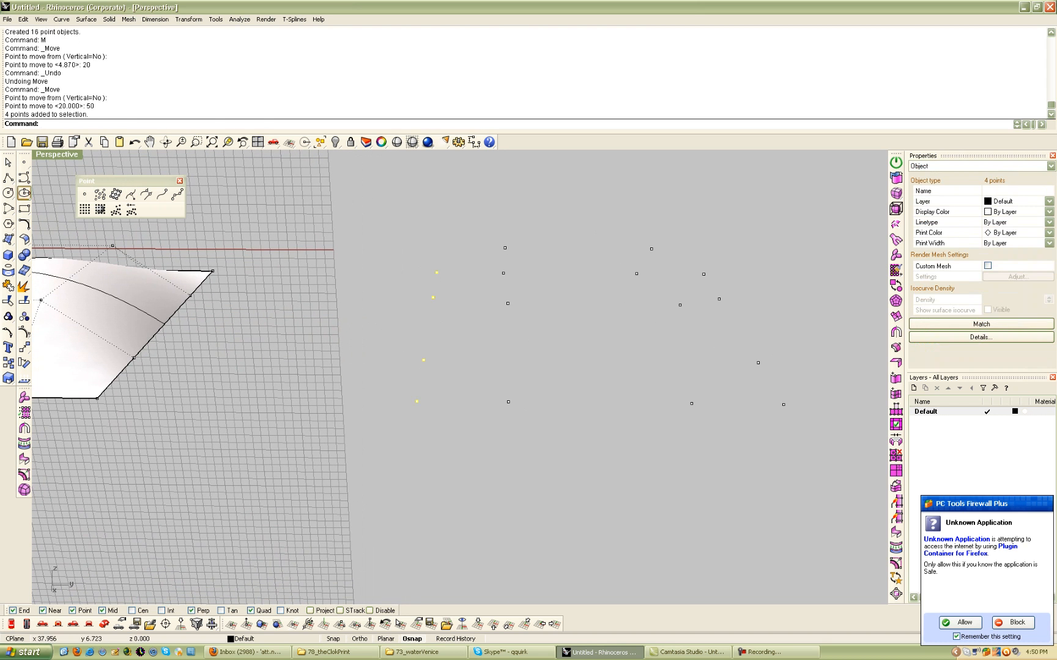
left_click(24, 193)
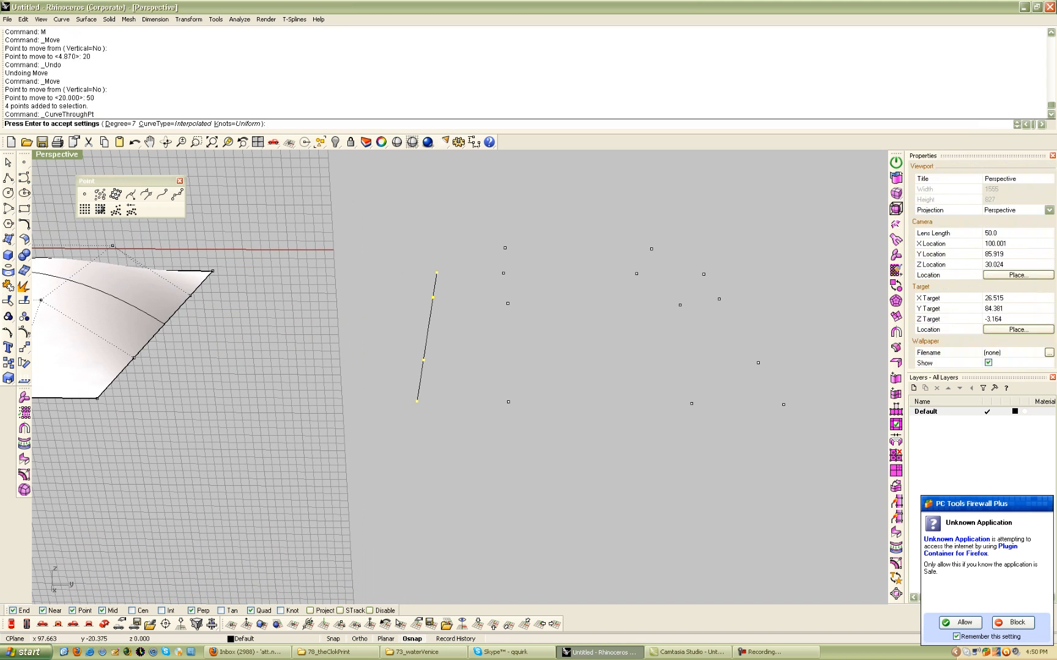
key("Return")
left_click_drag(483, 221, 592, 443)
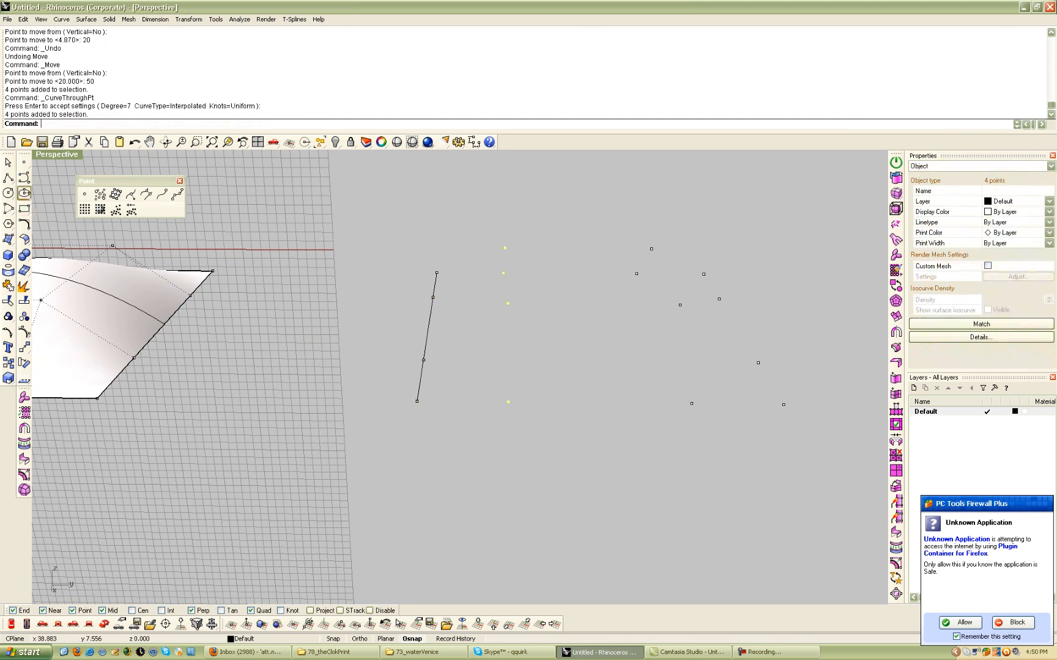
right_click(24, 178)
right_click_drag(343, 269, 282, 283)
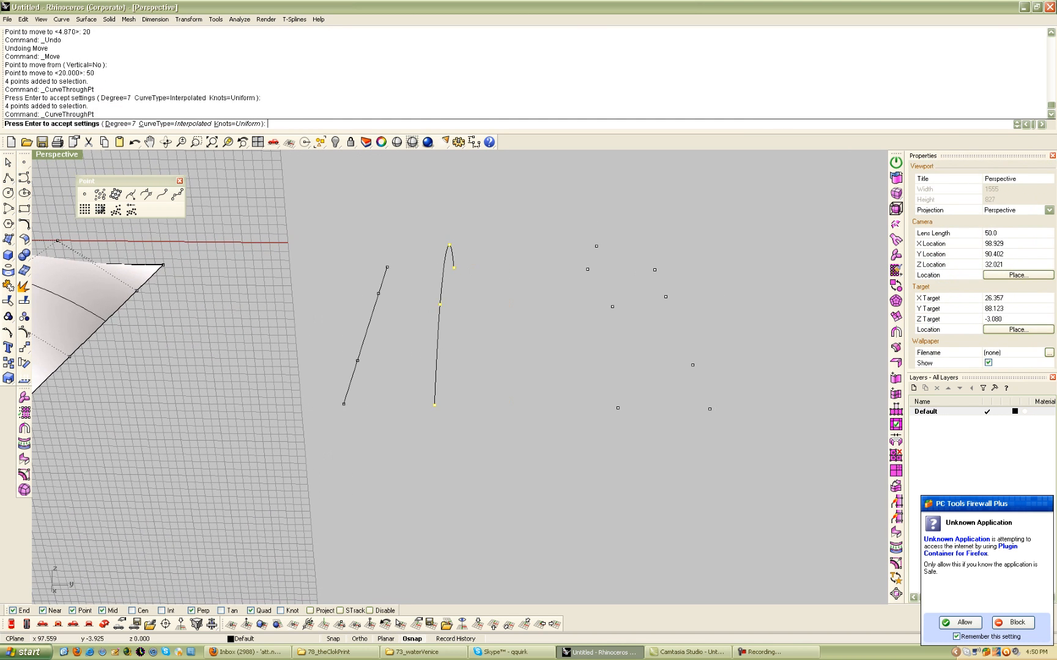
key("Return")
- Fit interpolated degree 7 curves with uniform knots through the two remaining rows of extracted points
left_click_drag(531, 227, 642, 452)
key("Return")
key("Return")
right_click_drag(550, 305, 695, 311)
left_click_drag(653, 227, 756, 463)
key("Return")
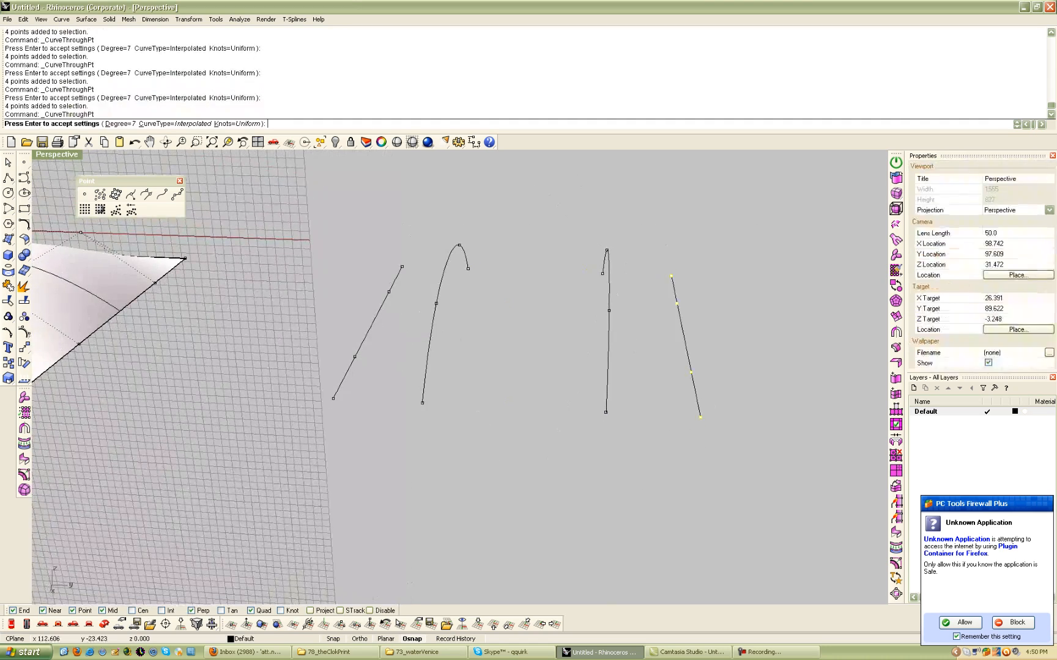
right_click_drag(612, 343, 612, 361)
key("Return")
- Loft a surface through the four interpolated curves
right_click_drag(520, 330, 703, 336)
left_click(356, 355)
left_click_drag(467, 324, 471, 326, "shift")
key("ctrl+z")
left_click(626, 306, "shift")
left_click(656, 302, "shift")
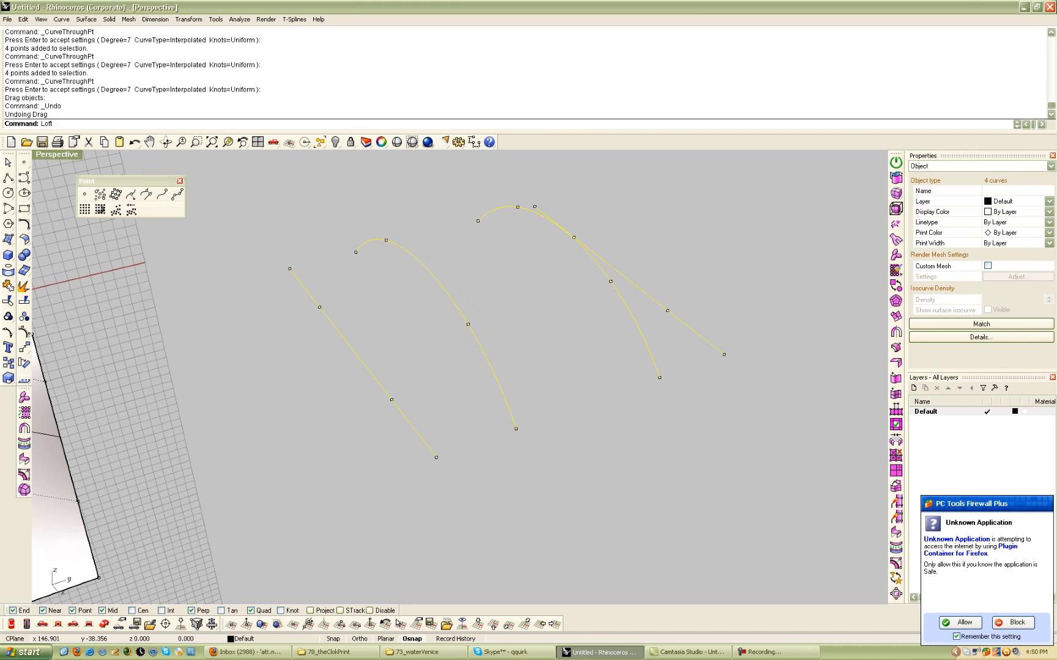
key("Return")
key("Return")
- Compare the height and shape of the lofted surface with the original surface from the side
scroll(683, 396, "down", 8)
left_click(683, 401)
right_click_drag(683, 401, 526, 366)
scroll(526, 367, "up", 4)
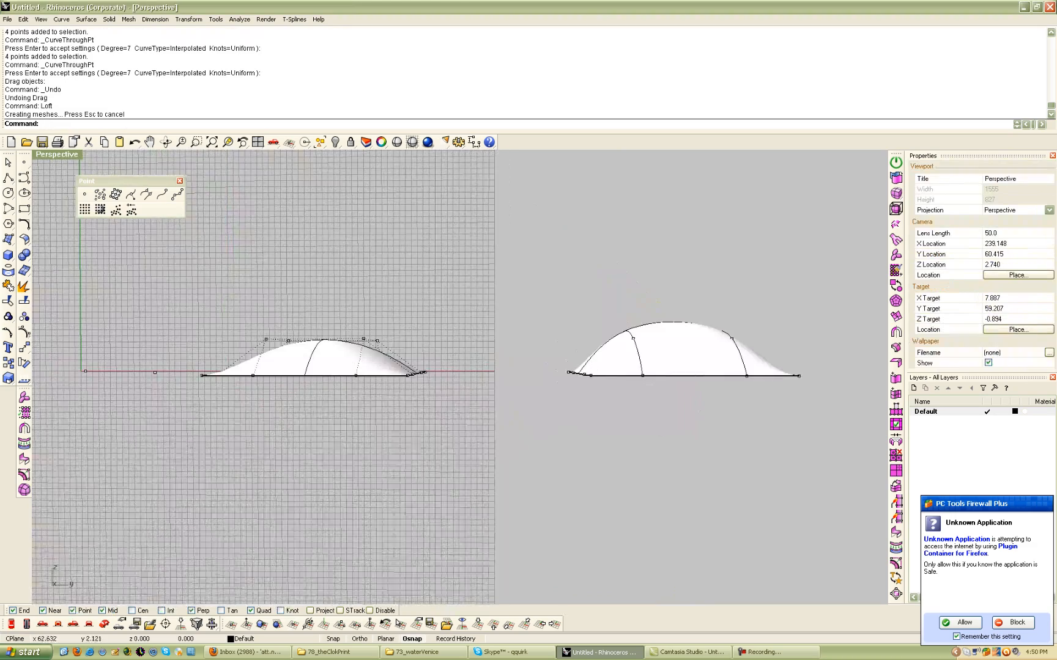
scroll(526, 398, "up", 3)
right_click_drag(497, 360, 508, 381)
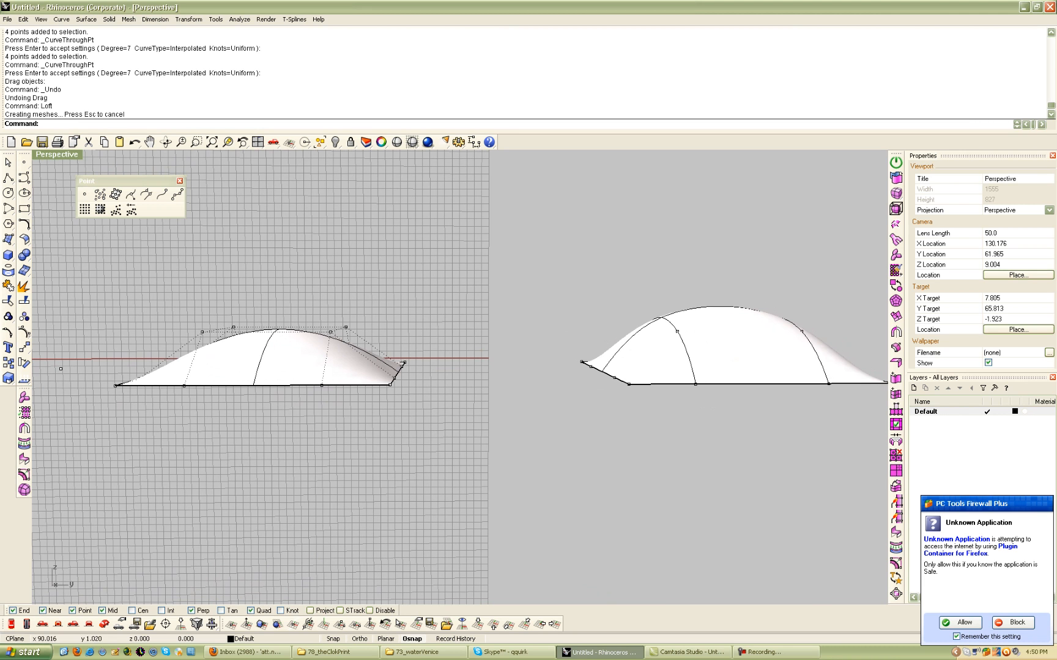
right_click_drag(490, 379, 426, 381, "shift")
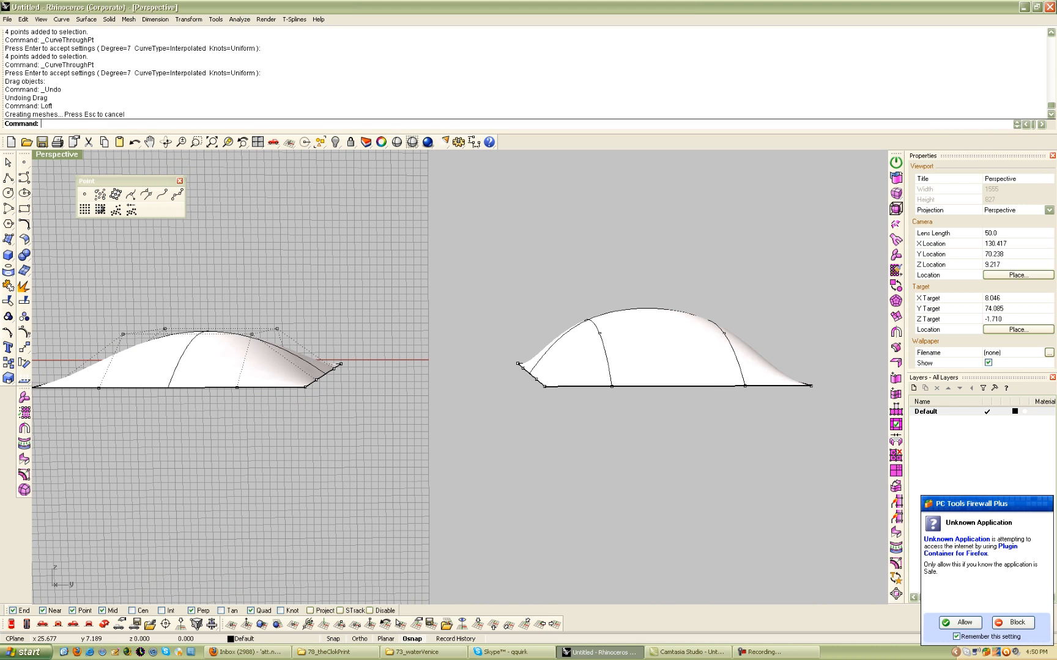
right_click_drag(408, 337, 285, 339, "shift")
- Display the lofted surface's control points to examine their arrangement, and leave control point editing
left_click(438, 346)
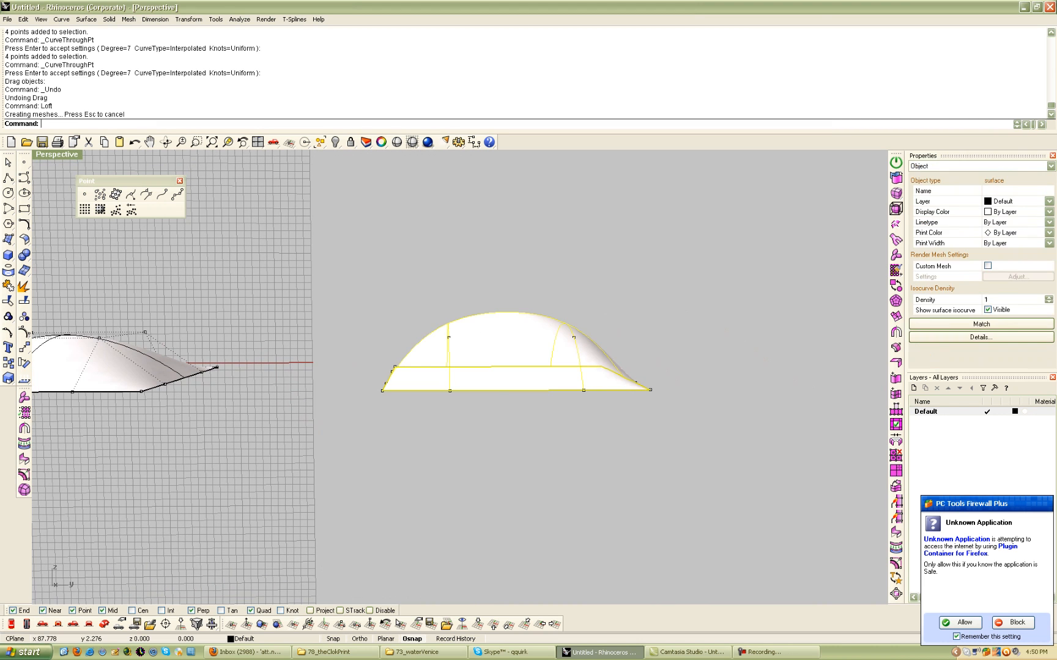
left_click(25, 332)
right_click_drag(215, 292, 287, 353)
right_click_drag(561, 396, 473, 381, "shift")
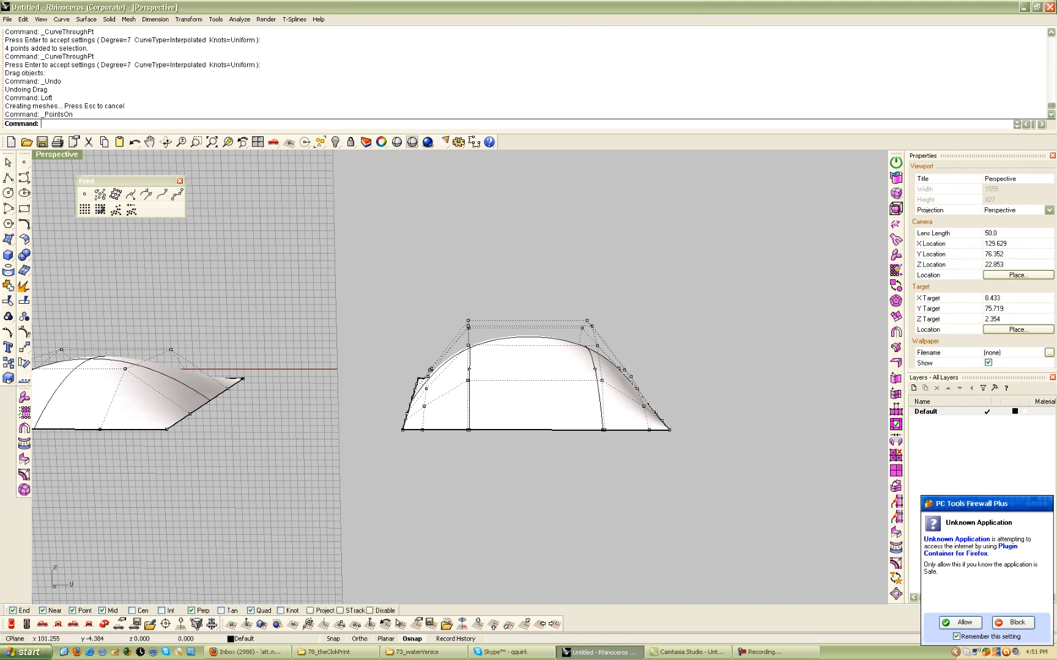
key("Escape")
- Rebuild the lofted surface with a point count of 4 and degree 2 in both U and V
left_click(472, 363)
type("Rebuild")
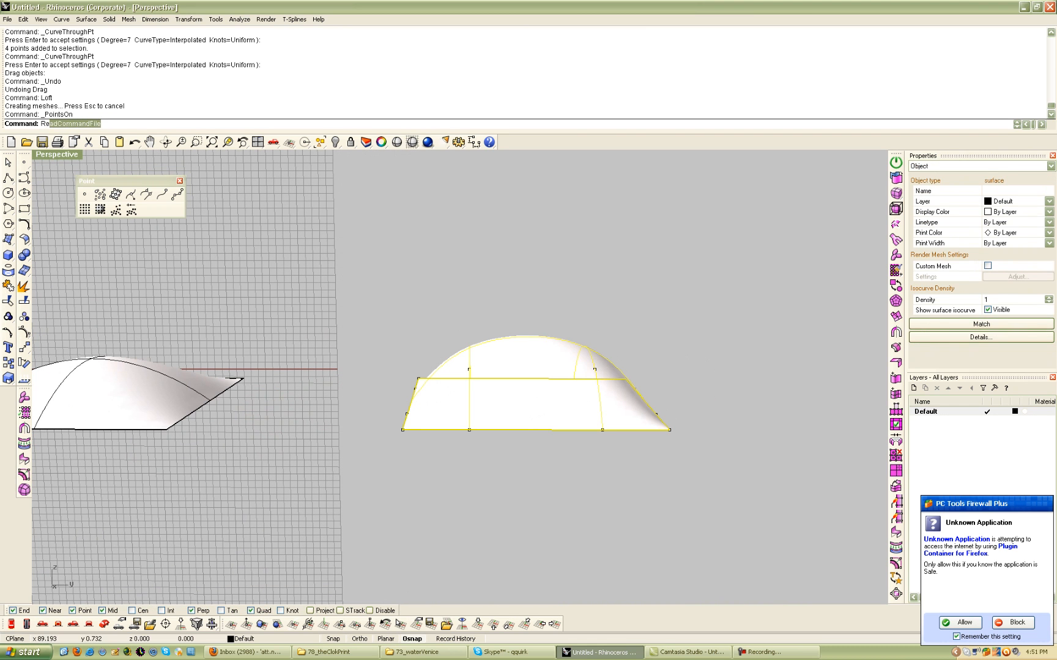
key("Return")
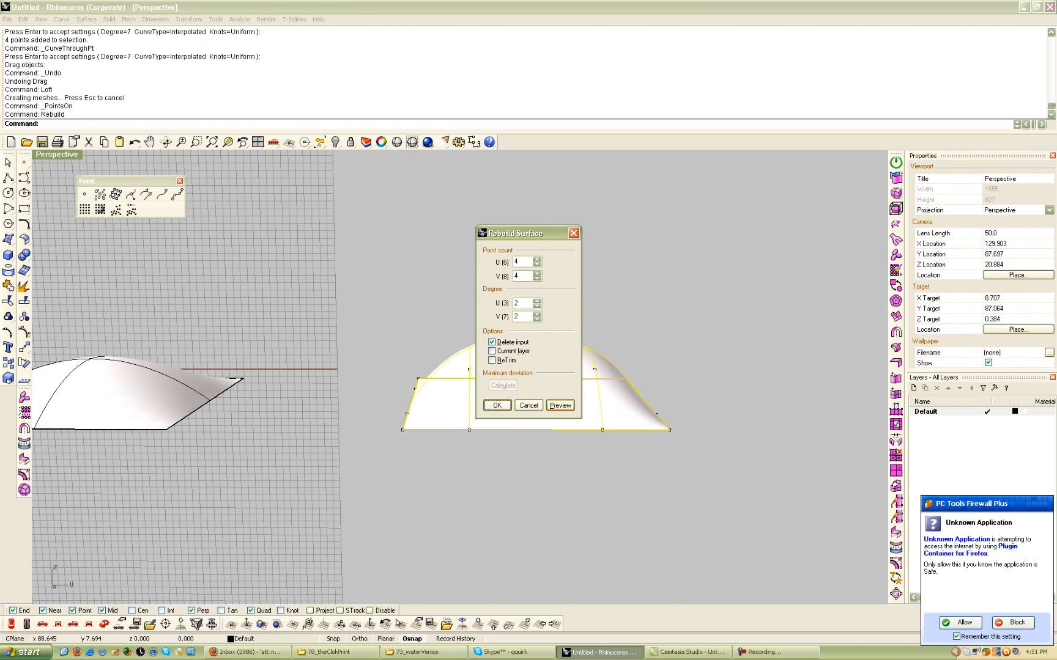
left_click(497, 406)
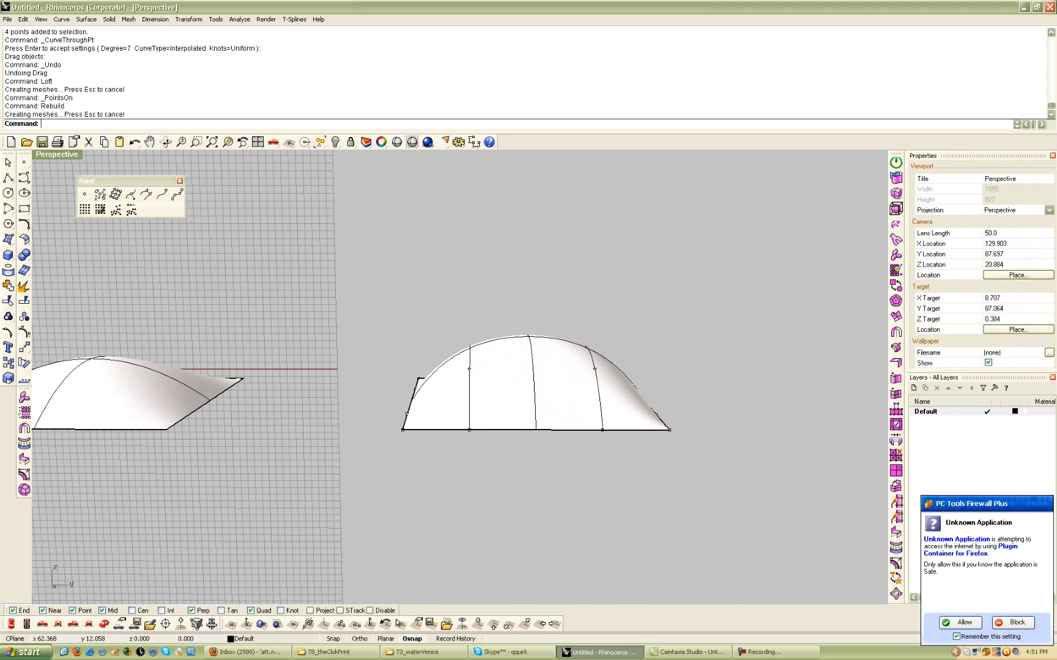
- Display the control points of both the rebuilt loft and the original surface to compare their point grids
right_click_drag(573, 294, 642, 257)
left_click(567, 354)
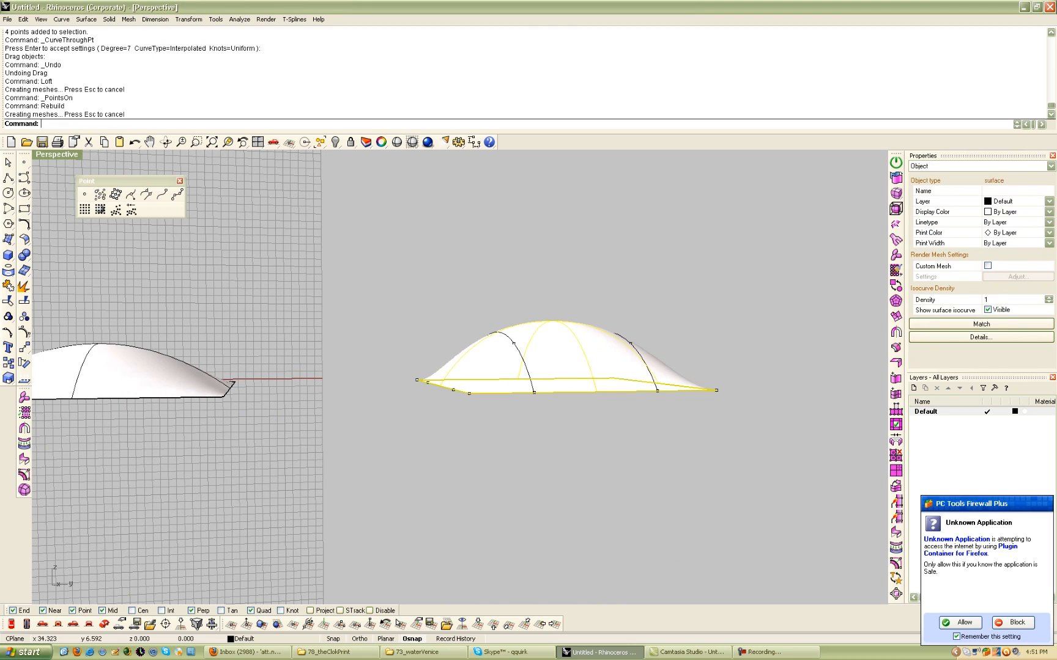
left_click(25, 332)
right_click_drag(342, 404, 392, 431, "shift")
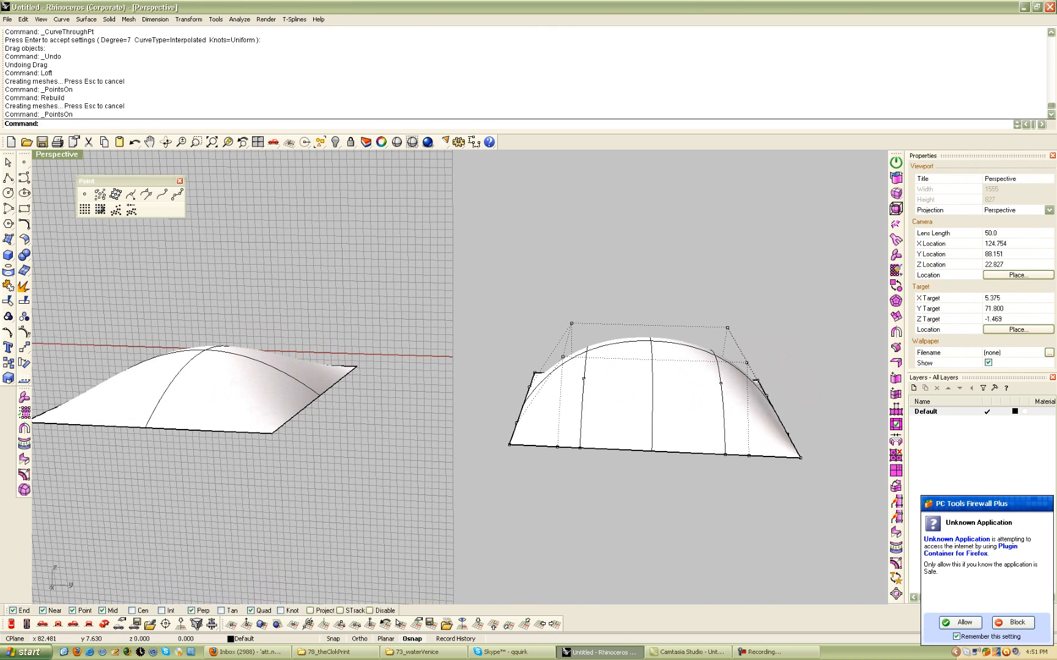
left_click(228, 393)
right_click_drag(319, 333, 353, 300)
left_click(24, 332)
right_click_drag(433, 274, 395, 297, "shift")
right_click_drag(395, 297, 463, 332)
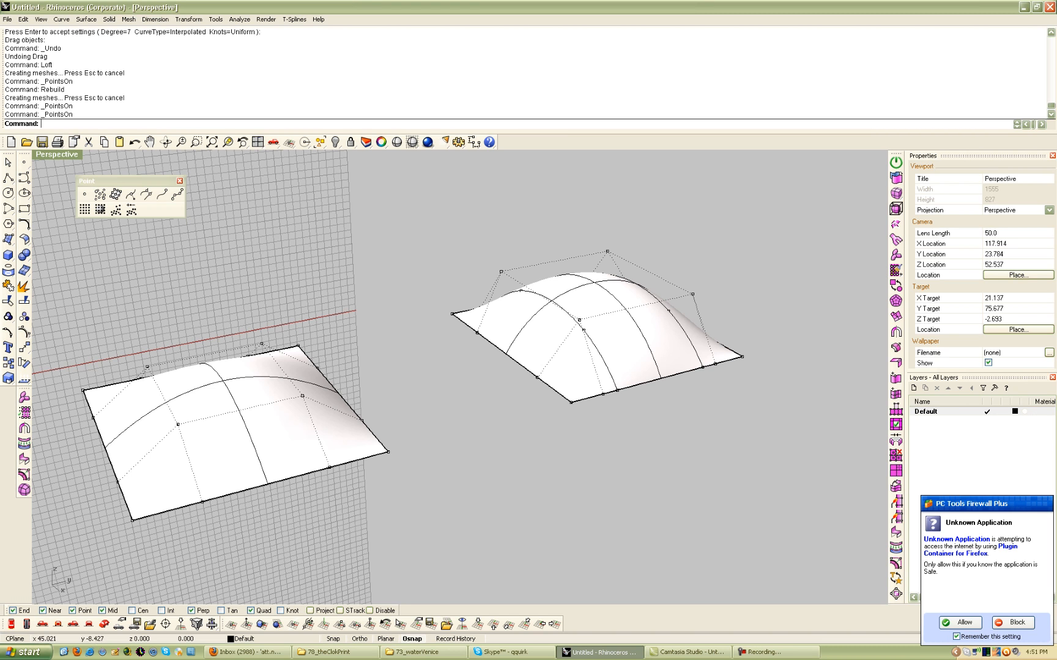
right_click_drag(623, 329, 401, 427, "shift")
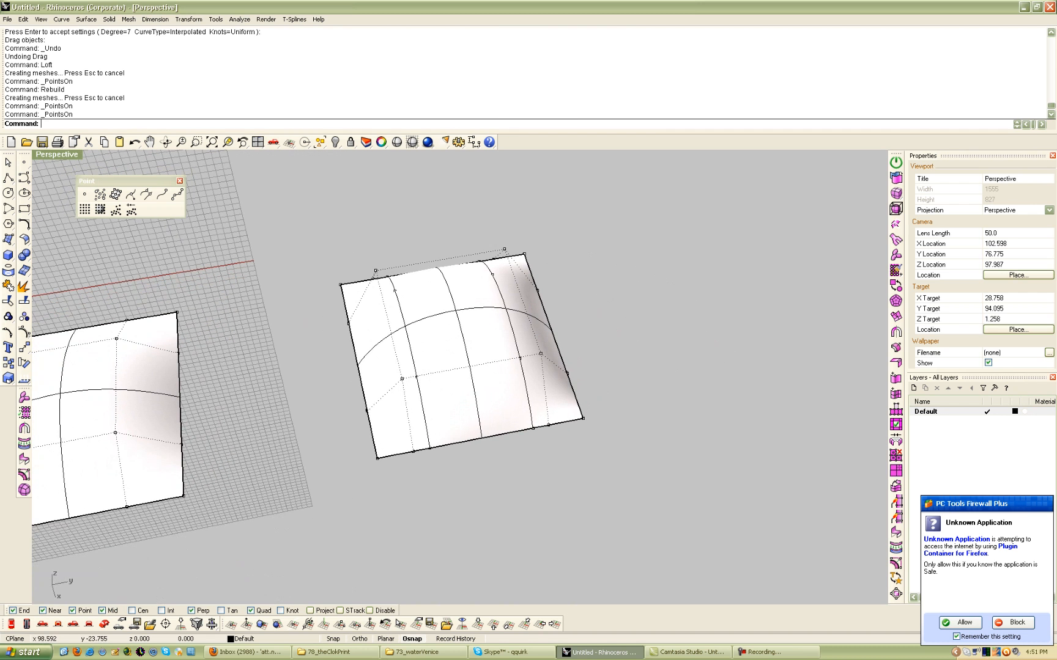
- Leave control point editing and rebuild the lofted surface with a point count of 8 in U and V, keeping degree 2
right_click(498, 335)
left_click(483, 330)
right_click(477, 327)
key("Escape")
left_click(473, 326)
type("Reb")
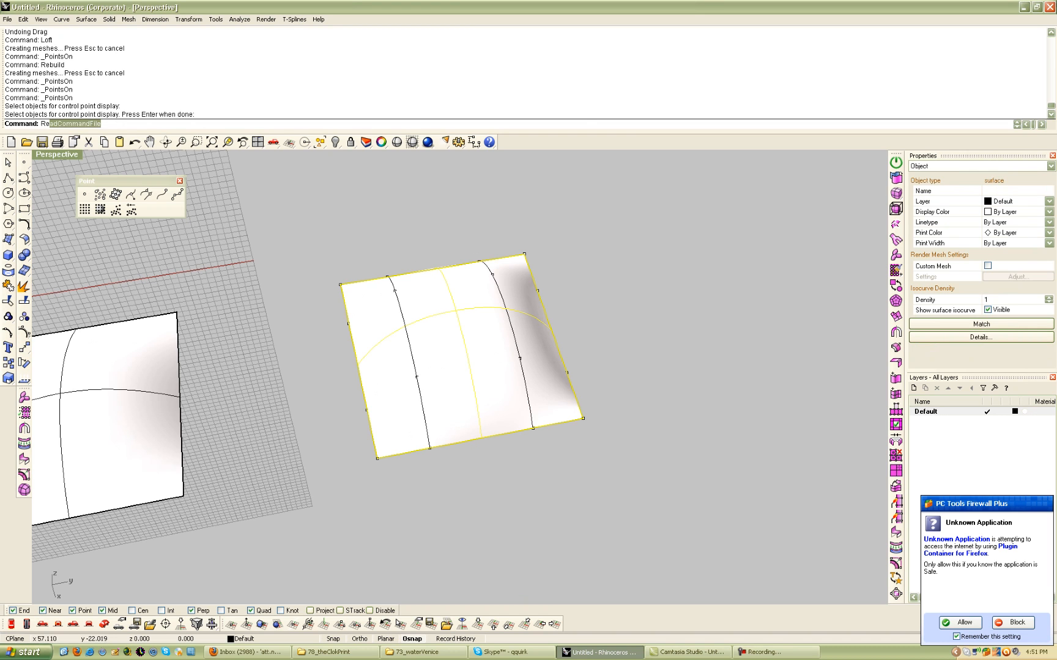
key("Return")
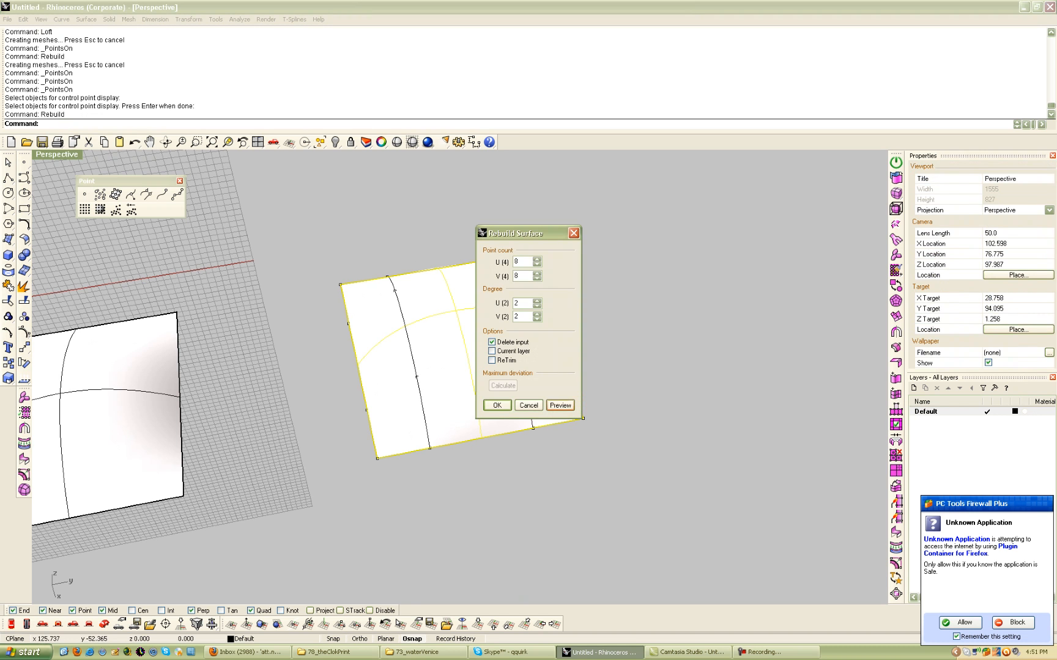
left_click(560, 405)
left_click(497, 406)
- Display the control points of the denser lofted surface
right_click_drag(599, 367, 463, 316)
left_click(24, 332)
right_click_drag(367, 214, 456, 293)
scroll(456, 293, "up", 4)
scroll(455, 294, "up", 3)
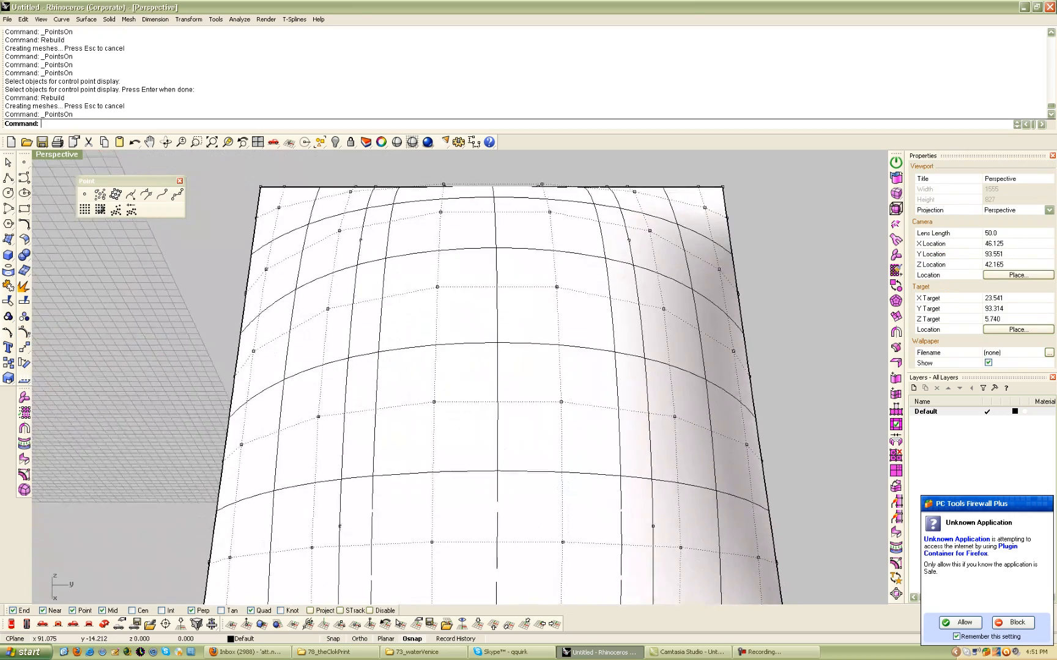
- Move the four central control points of the denser lofted surface straight down to form a dent in its crown
left_click_drag(404, 259, 576, 426)
left_click_drag(438, 296, 575, 427)
right_click_drag(576, 426, 545, 326)
type("m")
key("Return")
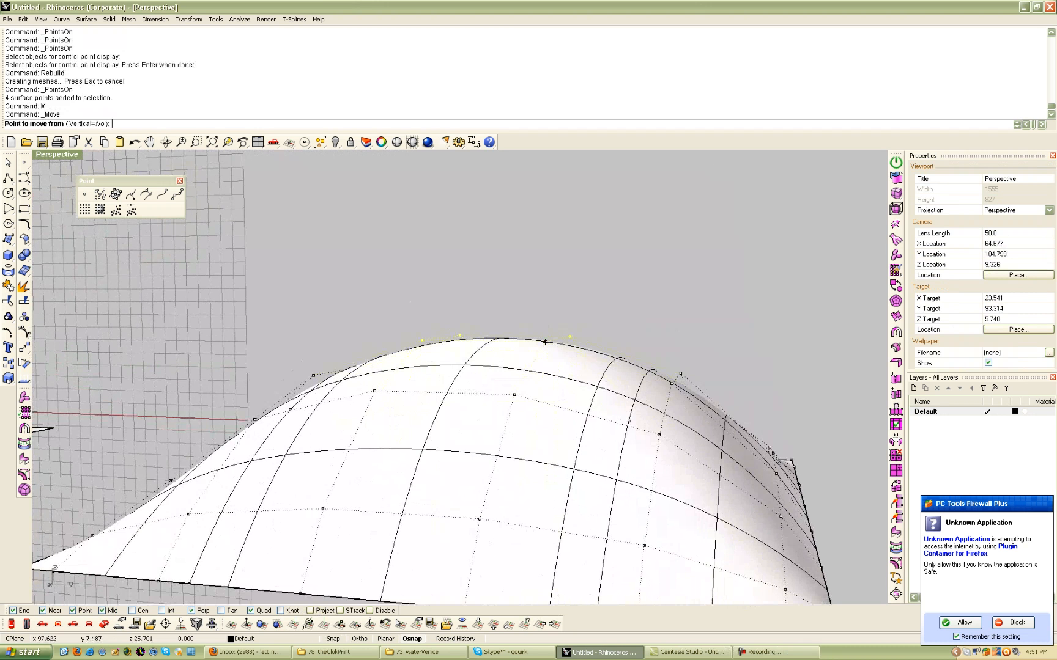
left_click(545, 342)
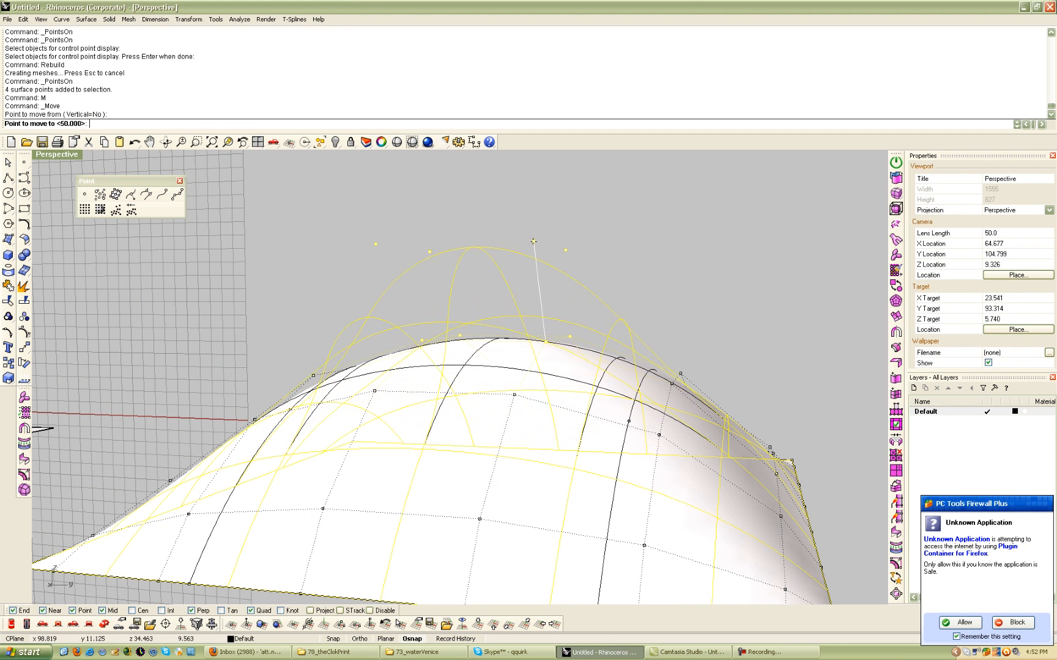
right_click_drag(541, 360, 459, 347)
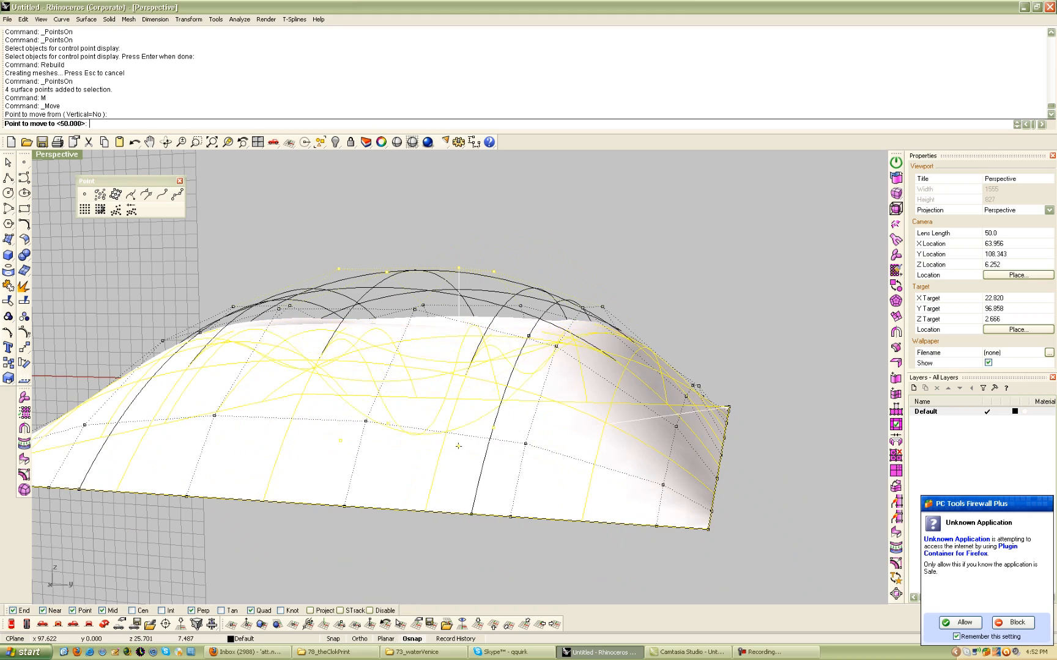
left_click(458, 402)
right_click_drag(458, 402, 531, 365)
scroll(361, 318, "down", 8)
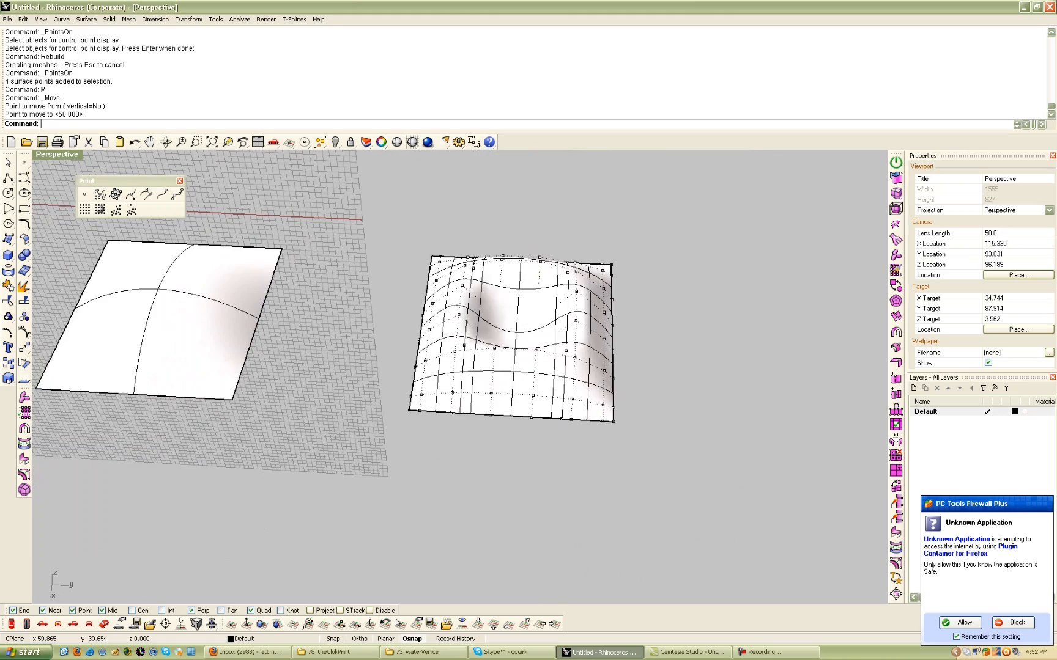
- Turn off control point display and compare the dented loft with the original surface
right_click_drag(275, 347, 364, 292, "shift")
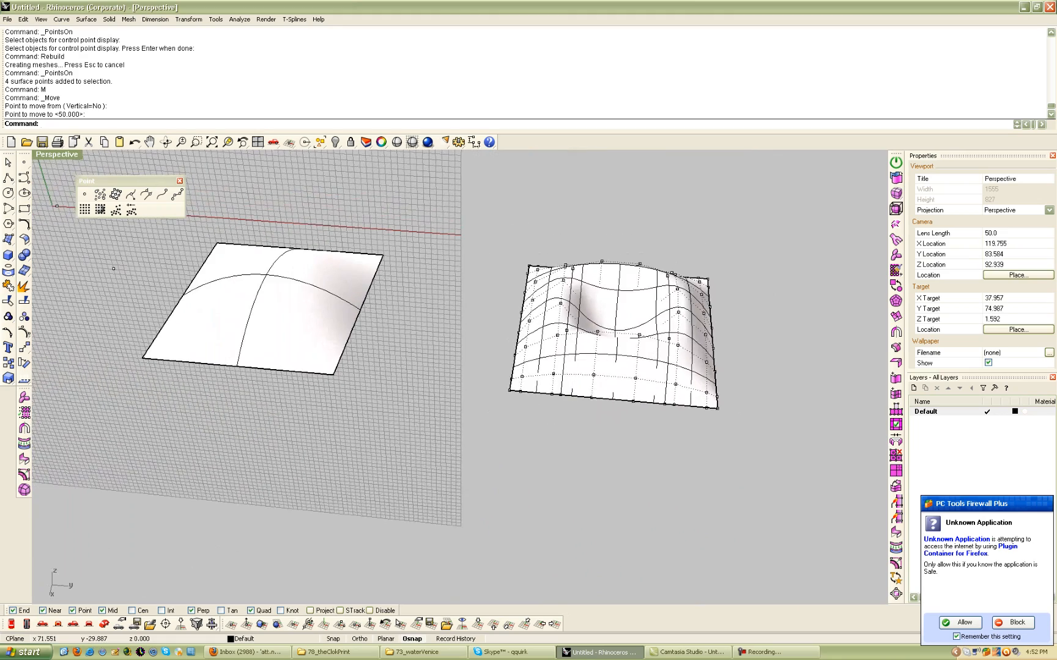
left_click(261, 268)
key("Escape")
key("Escape")
left_click(264, 283)
left_click(654, 351)
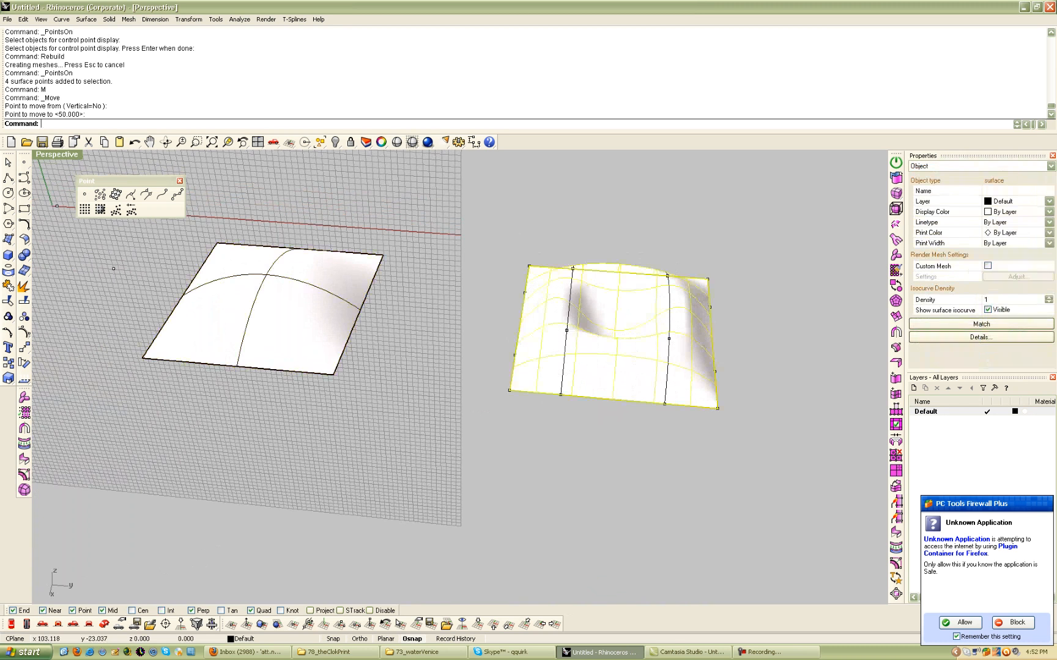
left_click(482, 347)
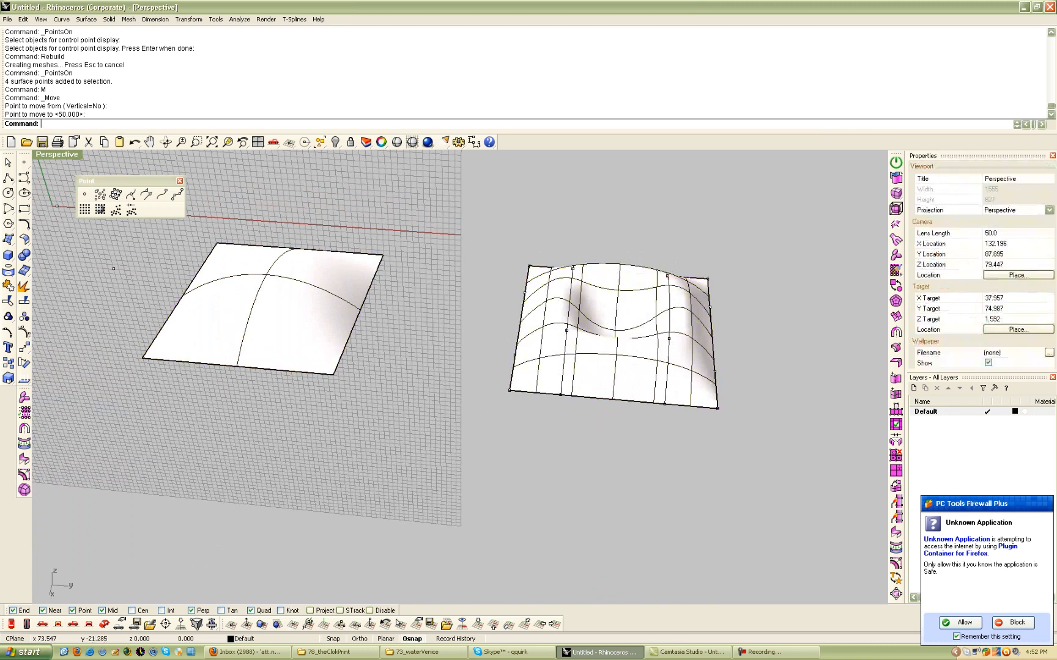
right_click_drag(372, 312, 299, 312, "shift")
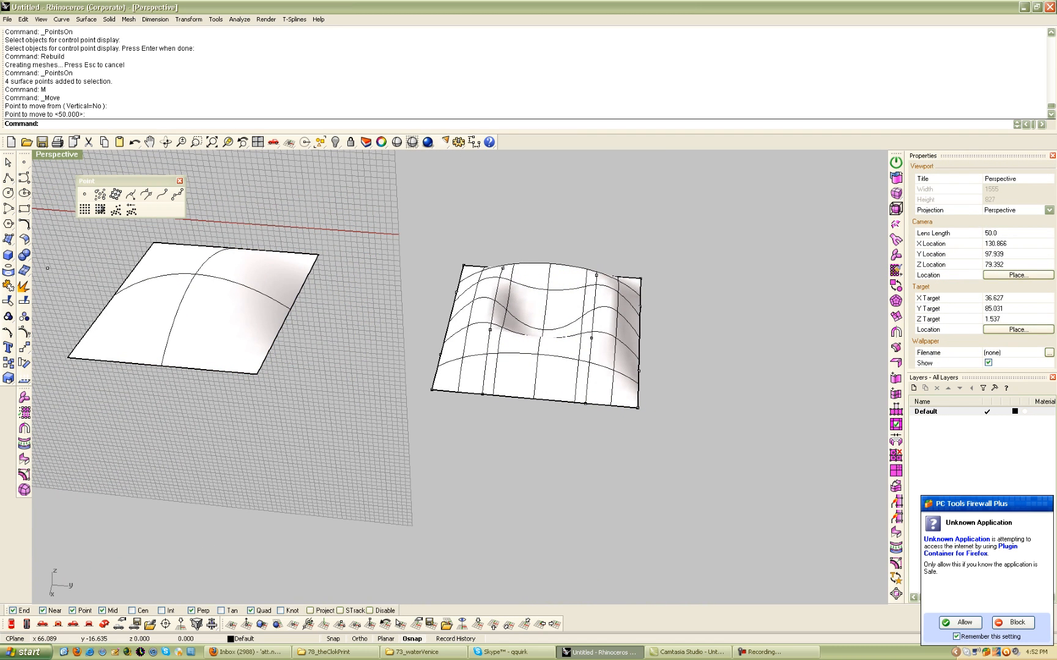
- Undo the control point move and the last rebuild of the lofted surface, leaving its control points hidden
key("ctrl+z")
key("ctrl+z")
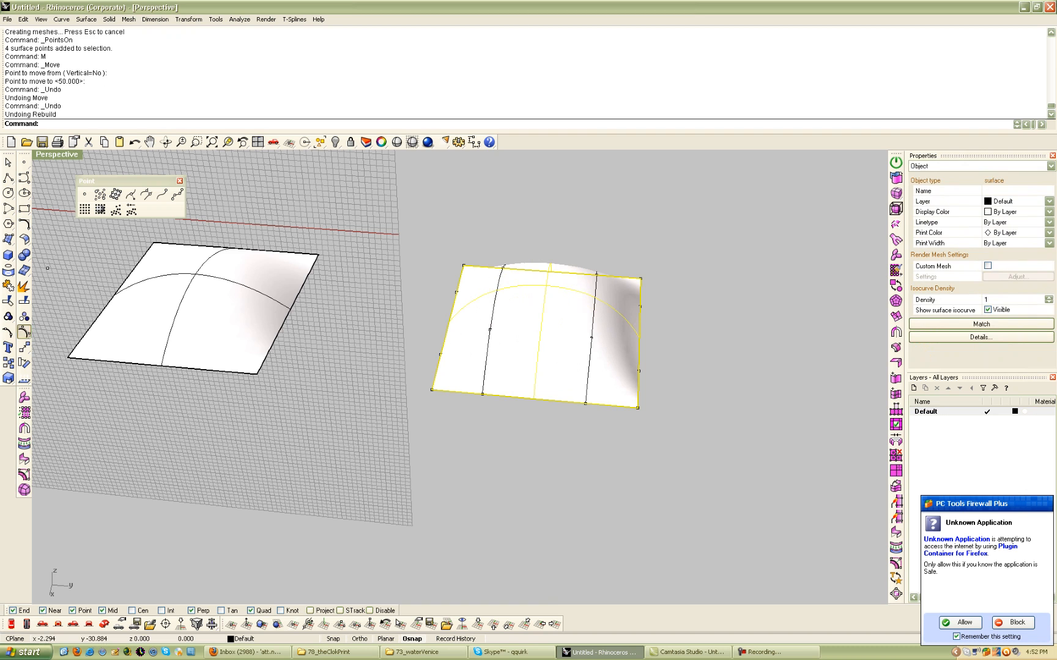
left_click(23, 332)
left_click(260, 309)
key("Escape")
key("Escape")
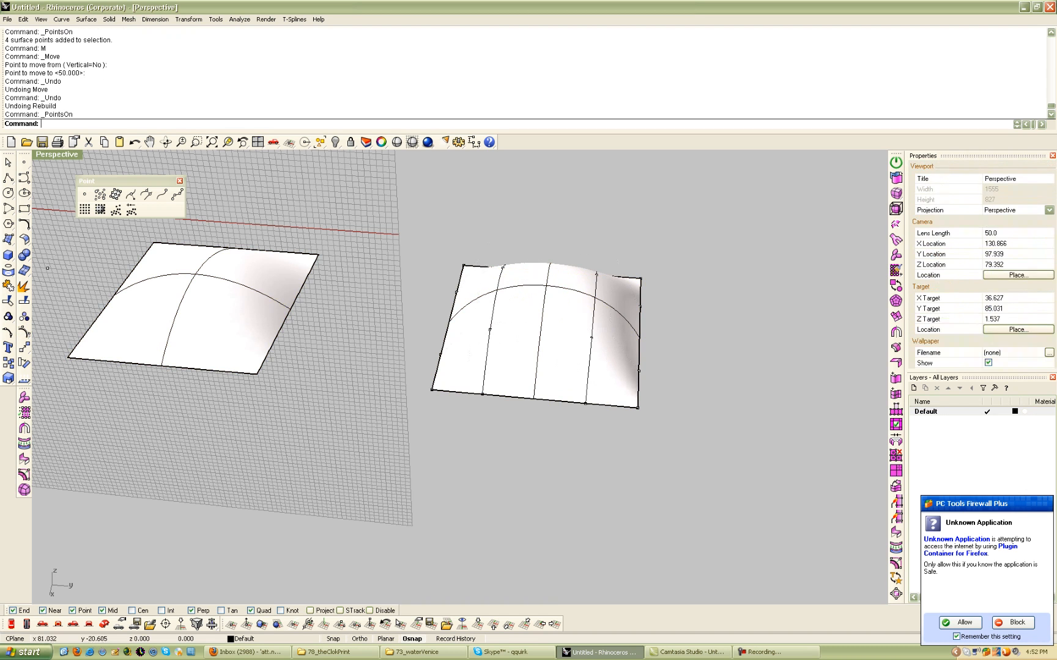
- Copy the lofted surface 50 units to the side, away from the original surface
left_click(546, 312)
key("Return")
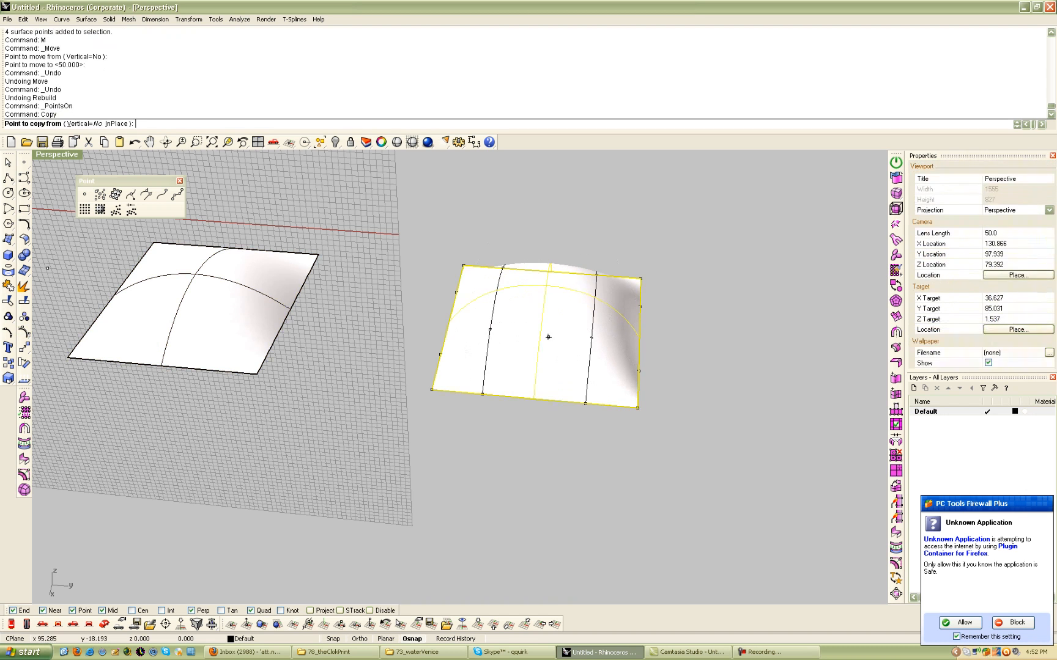
left_click(389, 216)
type("5")
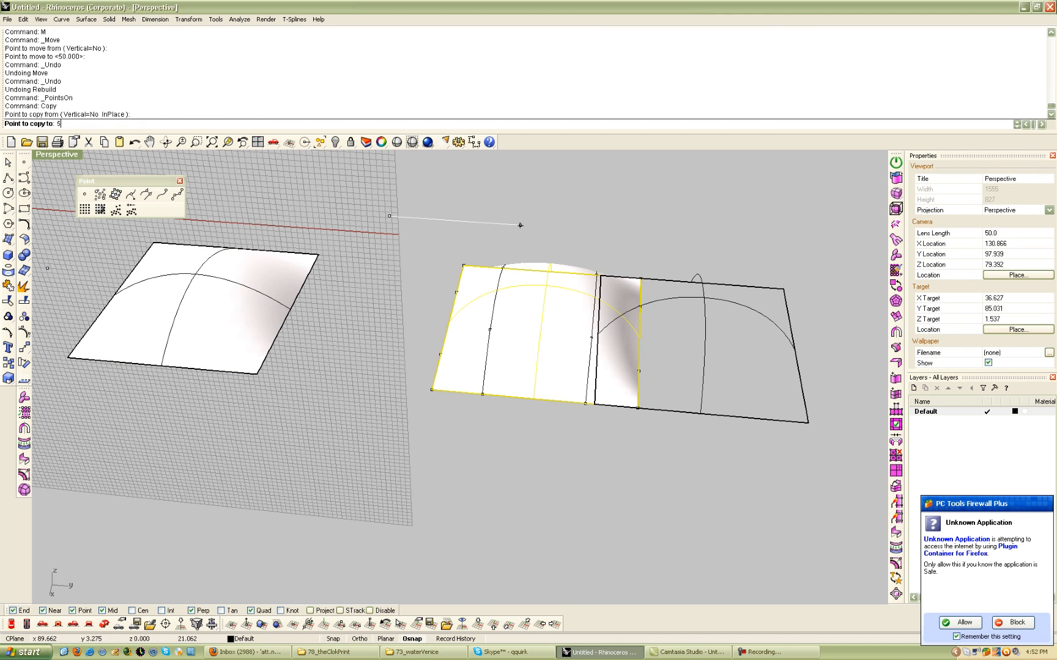
type("0")
key("Return")
key("Return")
- Rebuild the copied loft with a point count of 8 and degree 2 in both U and V
right_click_drag(583, 224, 267, 212, "shift")
left_click(546, 310)
type("Rebuild")
key("Return")
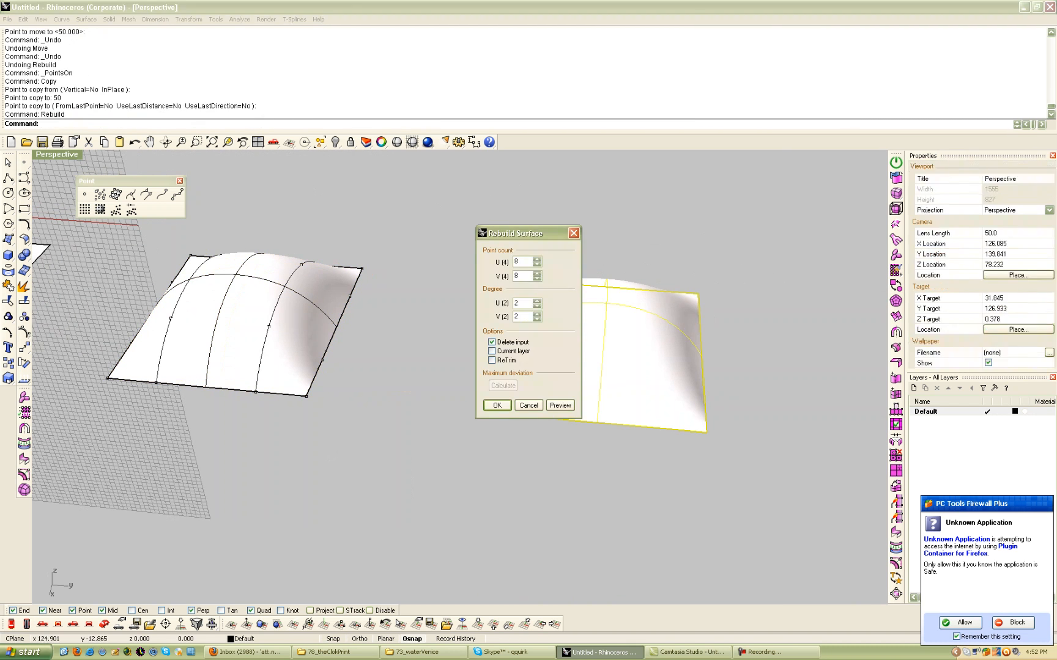
left_click(560, 405)
left_click(497, 405)
right_click_drag(514, 373, 306, 371, "shift")
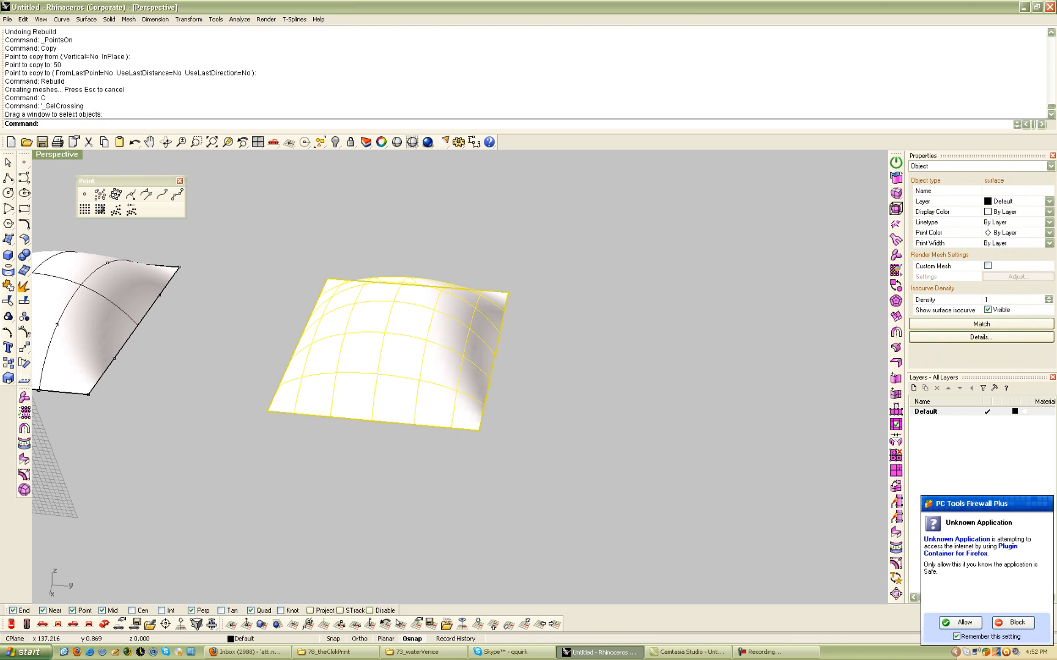
- Copy the rebuilt 8-point surface another 50 units along the row
type("y")
key("Return")
left_click(374, 232)
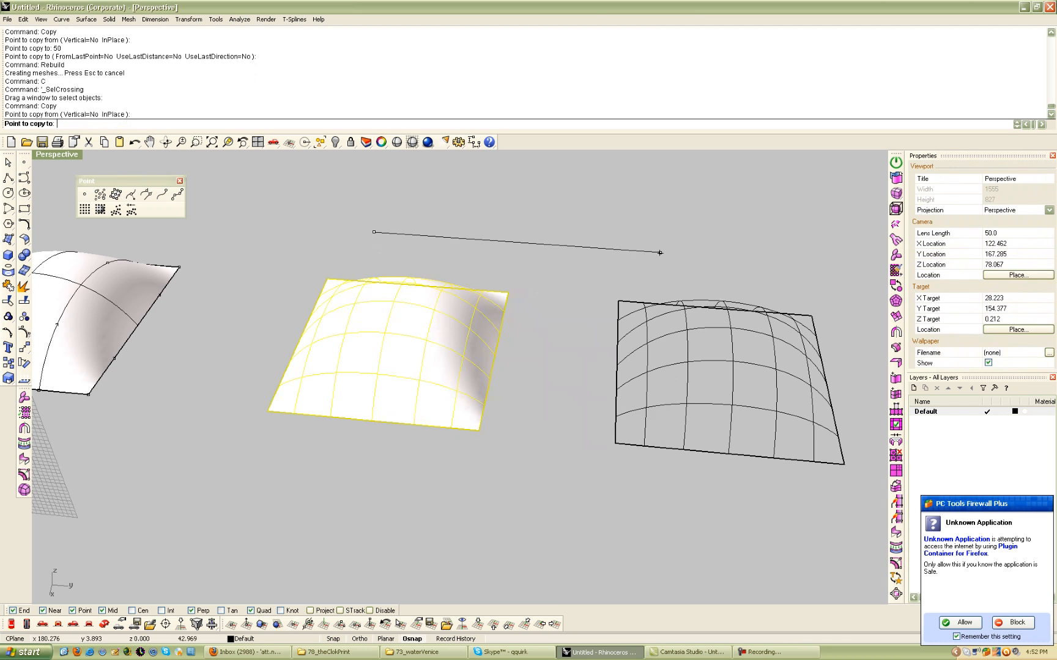
key("Return")
left_click(658, 252)
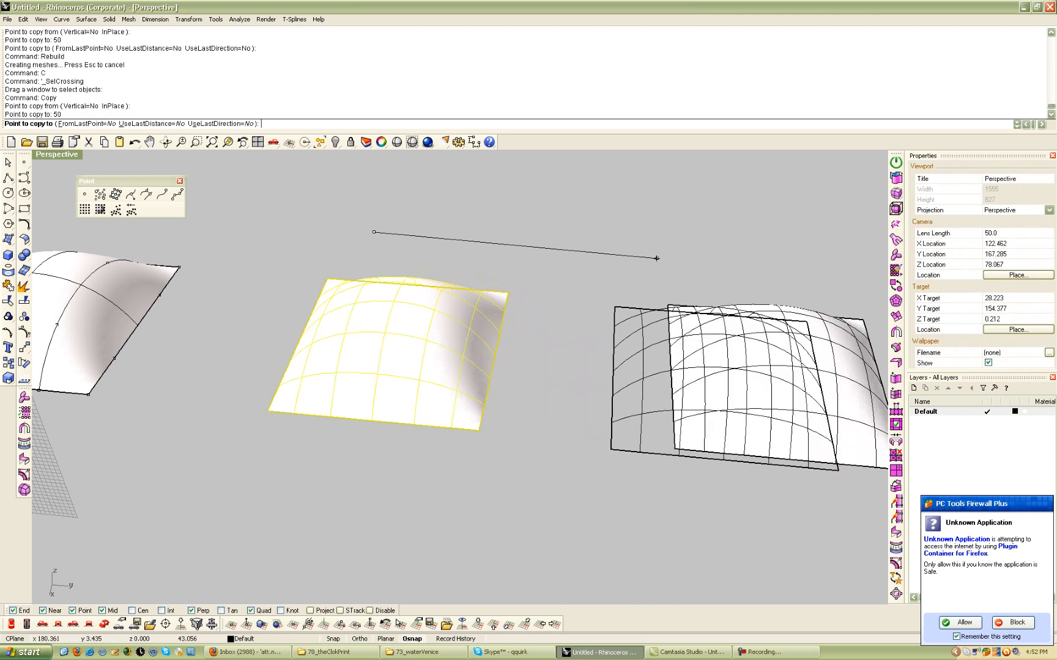
key("Return")
key("Escape")
- Display the control points of the newest copy and move its four central crown points down to form a dent
right_click_drag(701, 303, 547, 295, "shift")
left_click(557, 300)
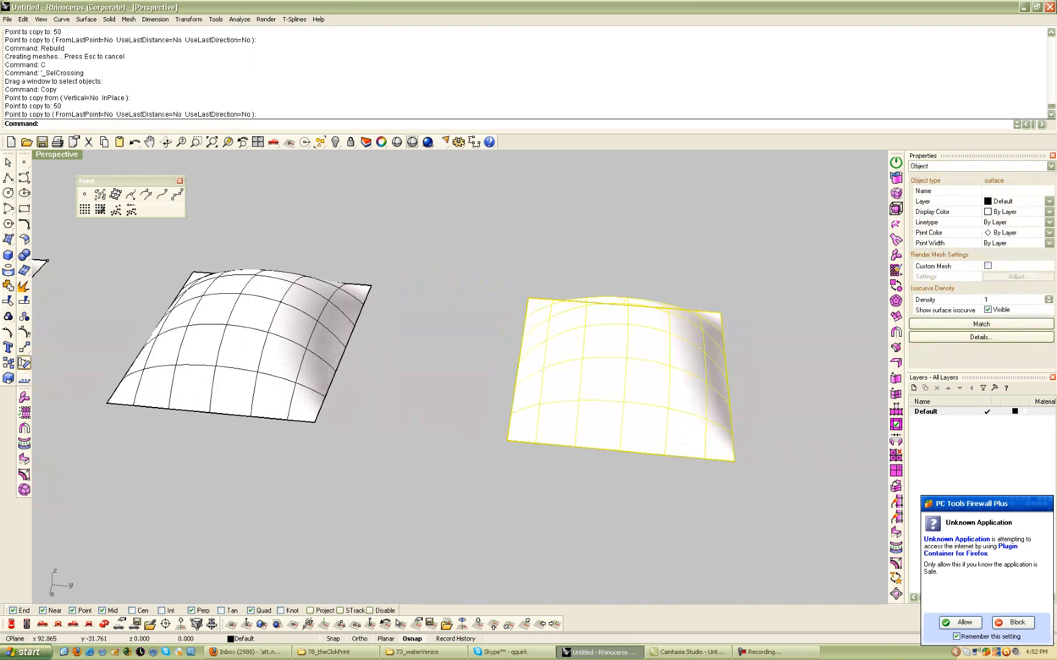
left_click(25, 332)
right_click_drag(646, 431, 677, 506)
left_click_drag(596, 297, 663, 361)
right_click_drag(663, 361, 728, 404)
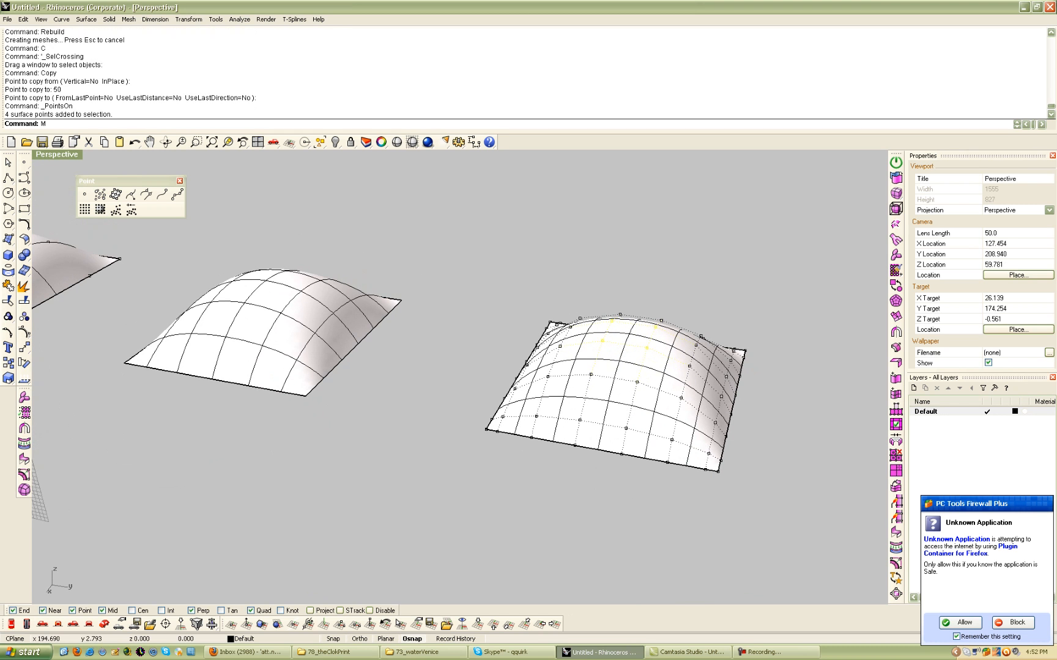
key("Return")
left_click(655, 327)
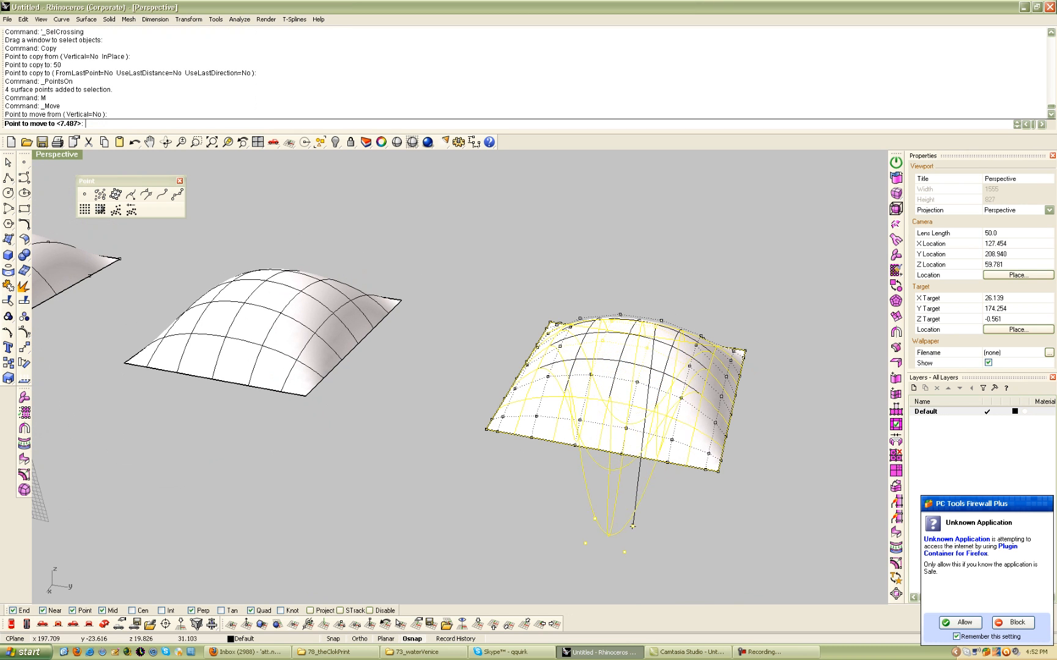
left_click(655, 333)
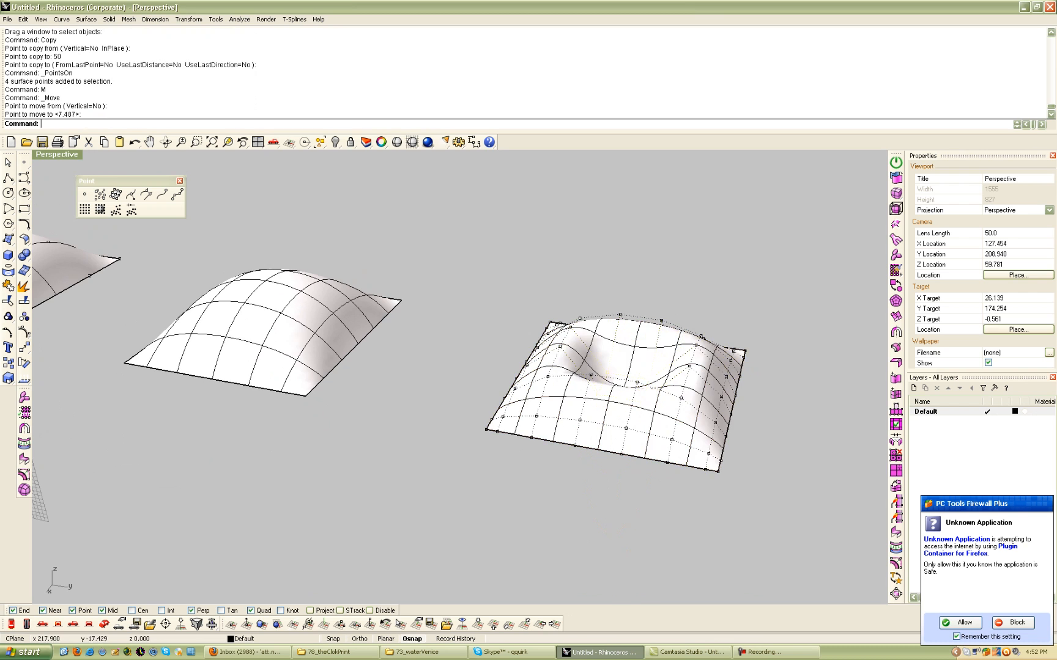
- Hide the control points and move the three lofted surfaces 50 units along the row, clear of the points and curves
scroll(655, 333, "down", 5)
scroll(502, 355, "up", 3)
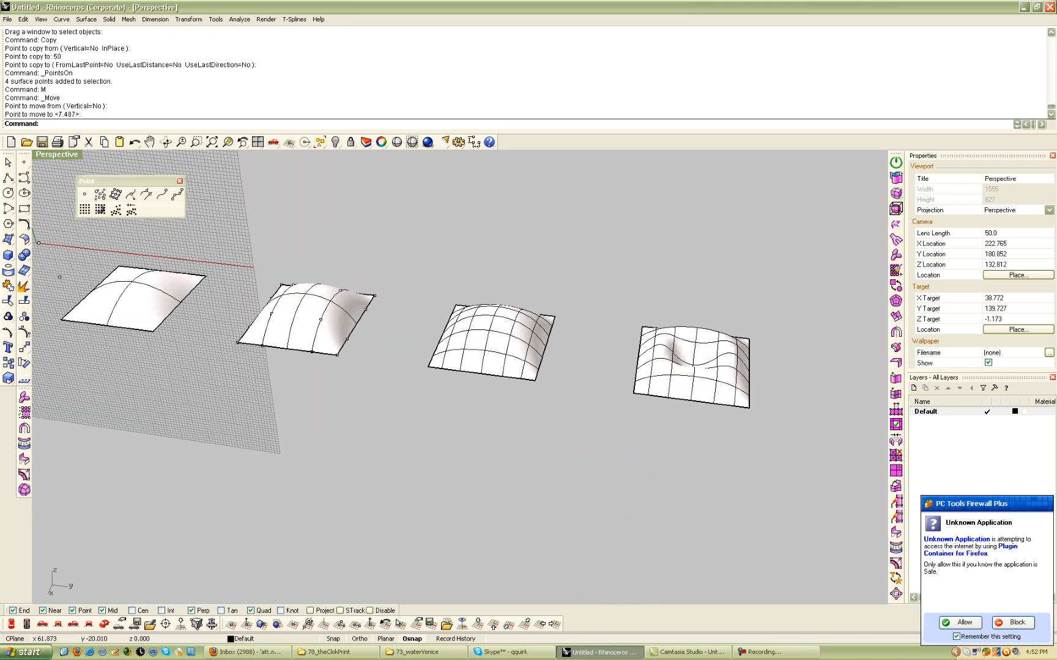
left_click(131, 299)
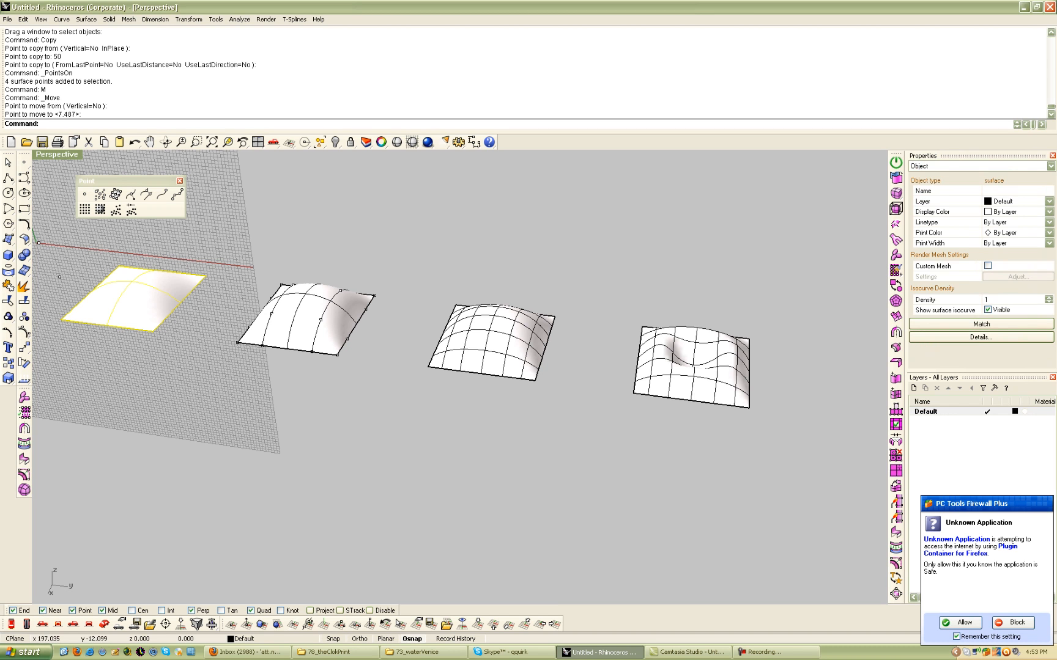
right_click_drag(212, 301, 206, 307, "shift")
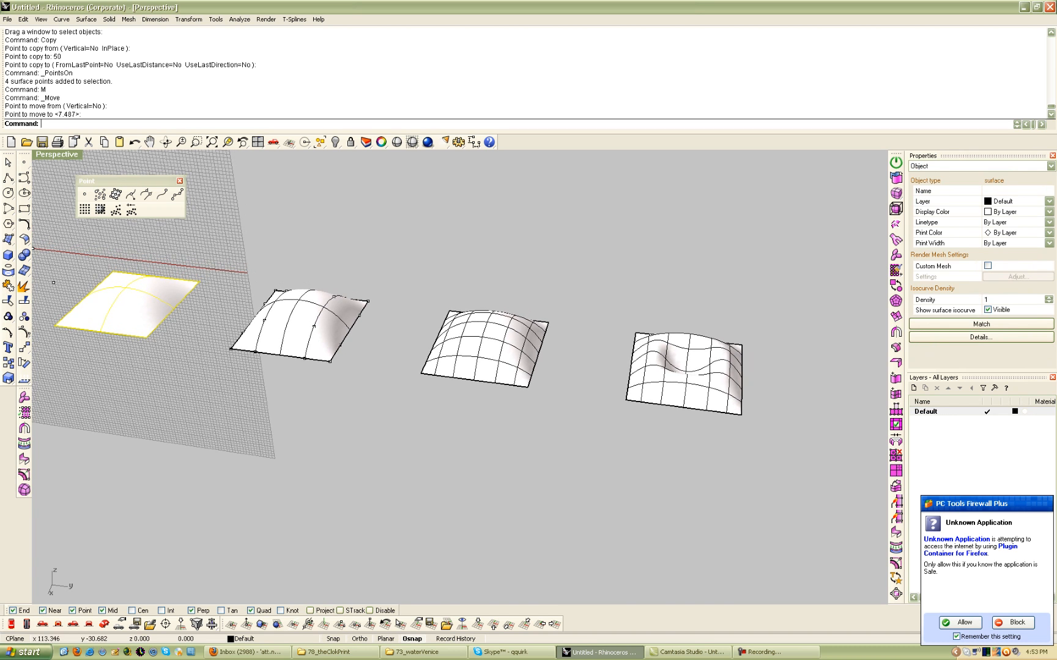
left_click(306, 324)
left_click(483, 349, "shift")
left_click(685, 373, "shift")
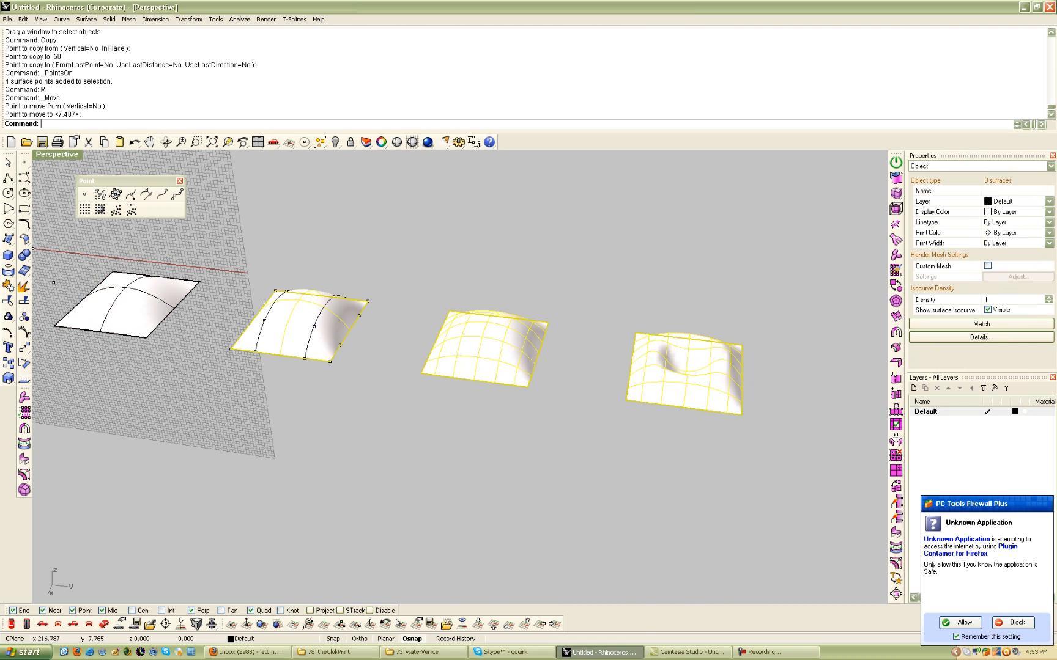
type("M")
key("Return")
left_click(346, 220)
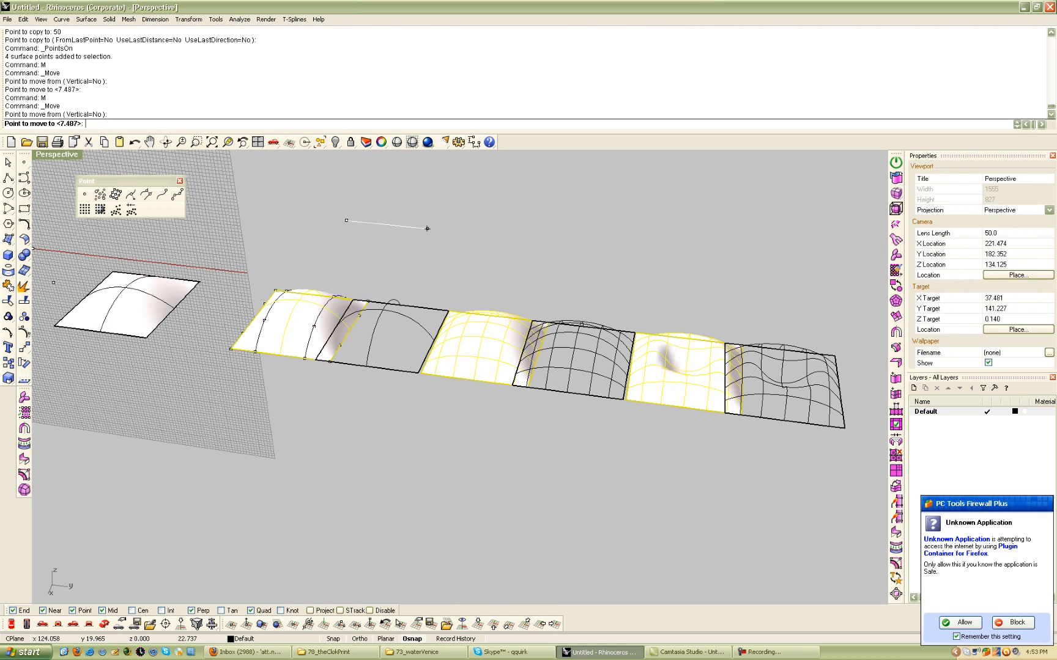
type("50")
key("Return")
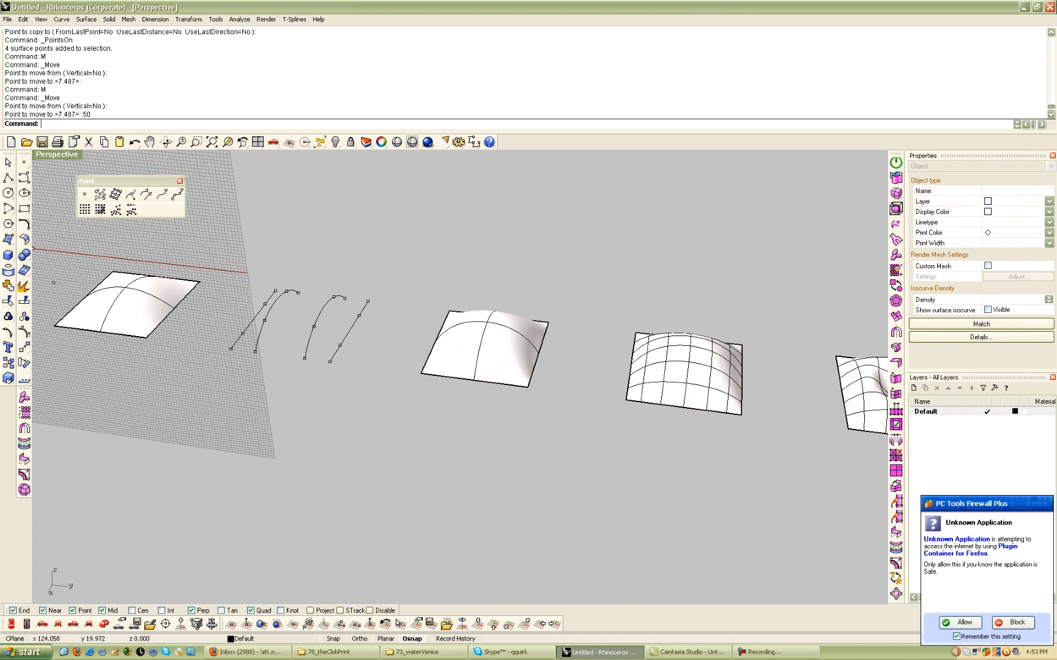
- Examine the row of stages from the original surface through the points and curves to the dented loft
right_click_drag(239, 285, 334, 294)
right_click_drag(335, 294, 227, 289, "shift")
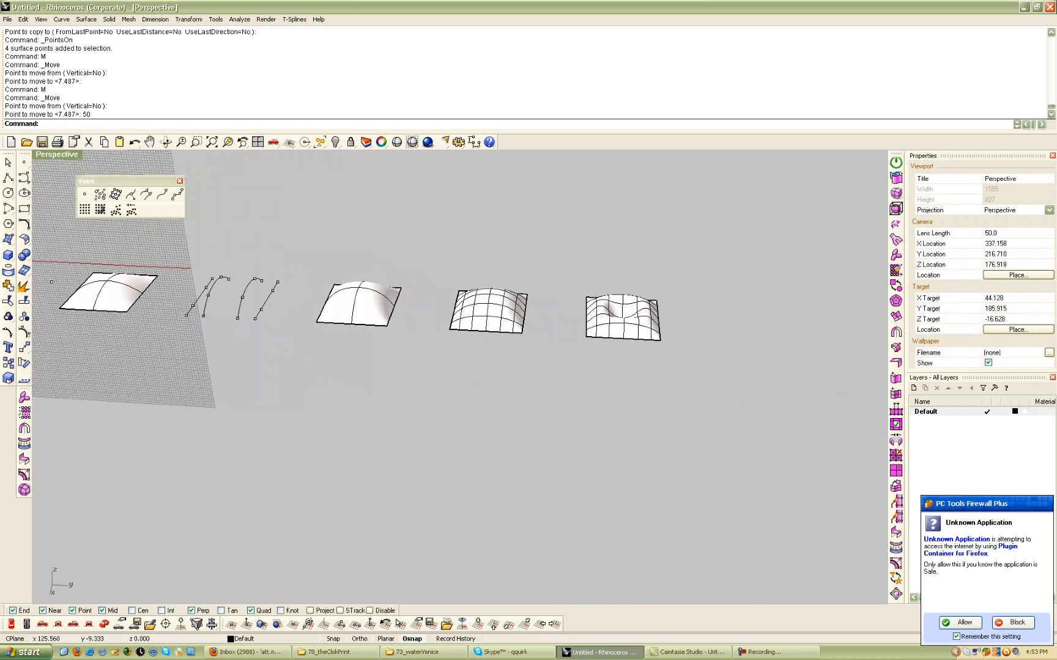
right_click_drag(227, 289, 120, 285, "shift")
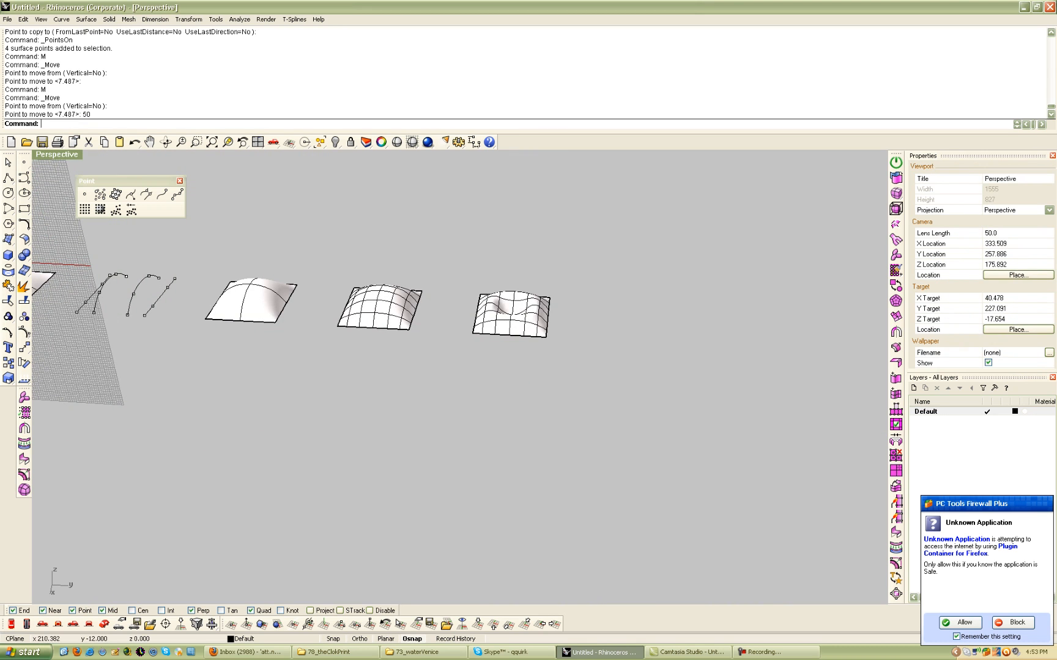
right_click_drag(514, 302, 438, 292, "shift")
right_click_drag(282, 325, 537, 345, "shift")
right_click_drag(536, 342, 664, 367, "shift")
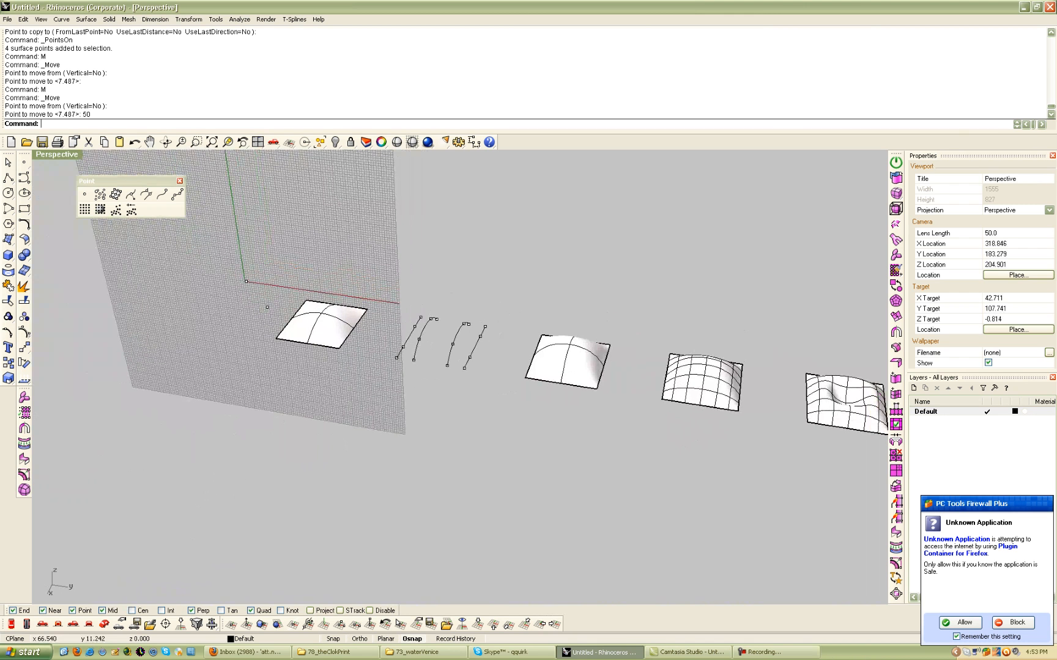
- Move the four profile curves 50 units away from the extracted points, switching the construction plane to World Top during the move
left_click(418, 345)
left_click(408, 336, "shift")
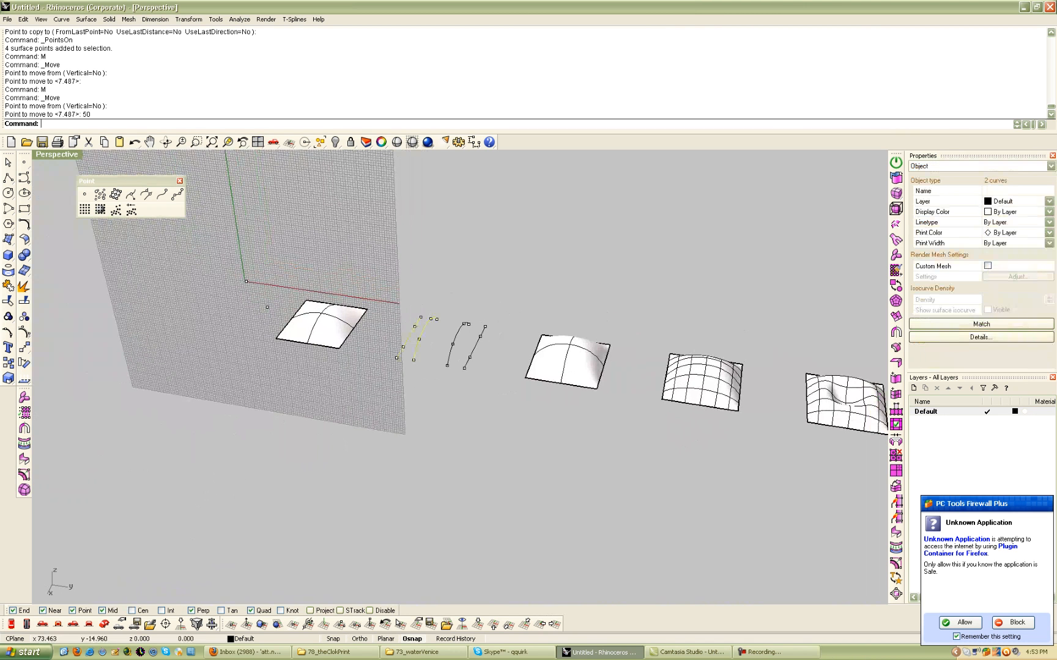
left_click(454, 340, "shift")
left_click(469, 357, "shift")
left_click(473, 349, "shift")
key("Return")
left_click(340, 348)
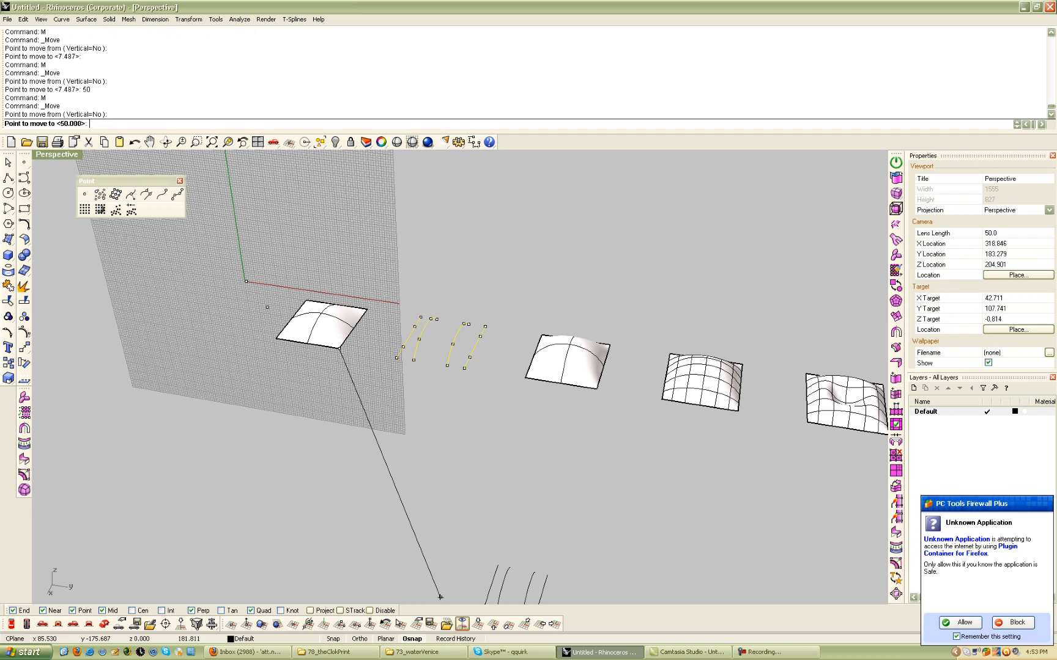
left_click(478, 624)
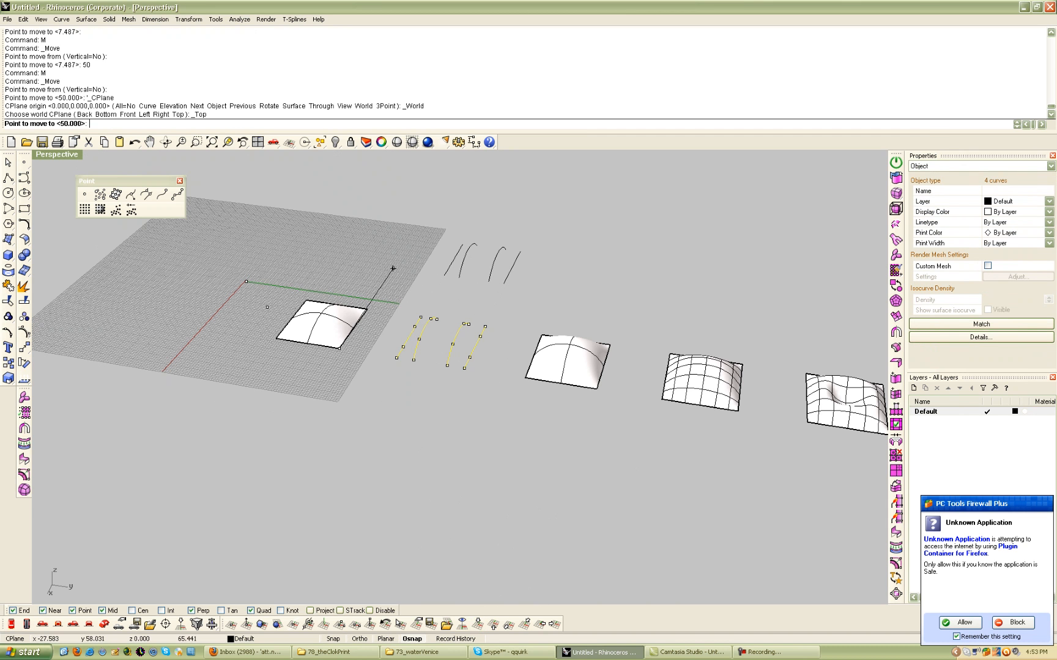
key("Return")
left_click(393, 269, "shift")
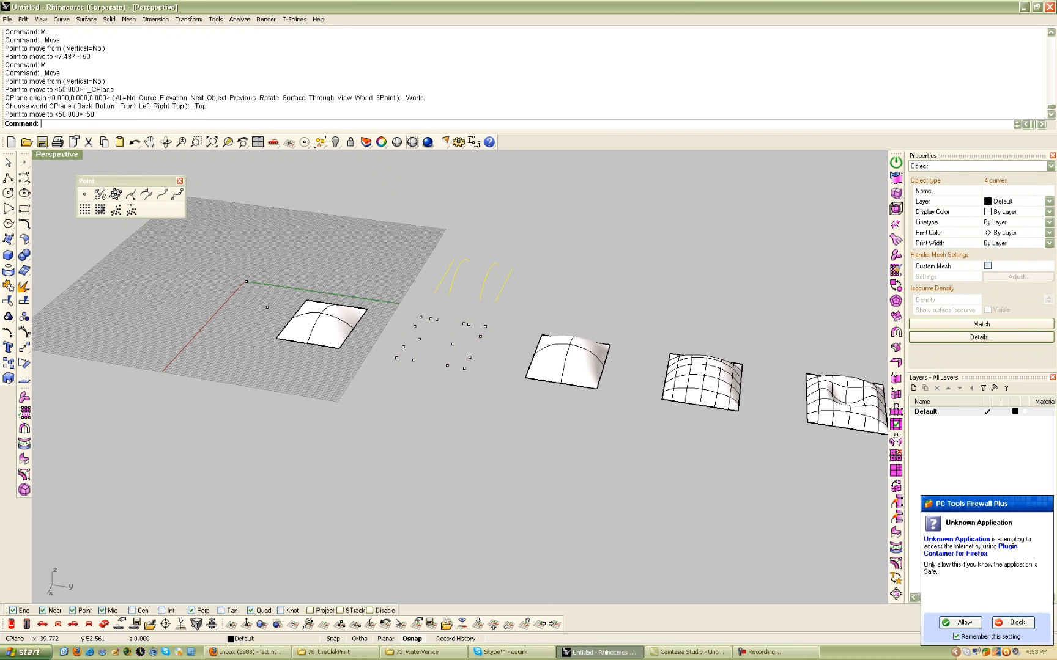
- Draw a degree 7 interpolated curve through a line of four extracted points running crosswise to the arched profile curves
left_click(512, 320)
right_click_drag(512, 319, 832, 378)
scroll(506, 336, "up", 5)
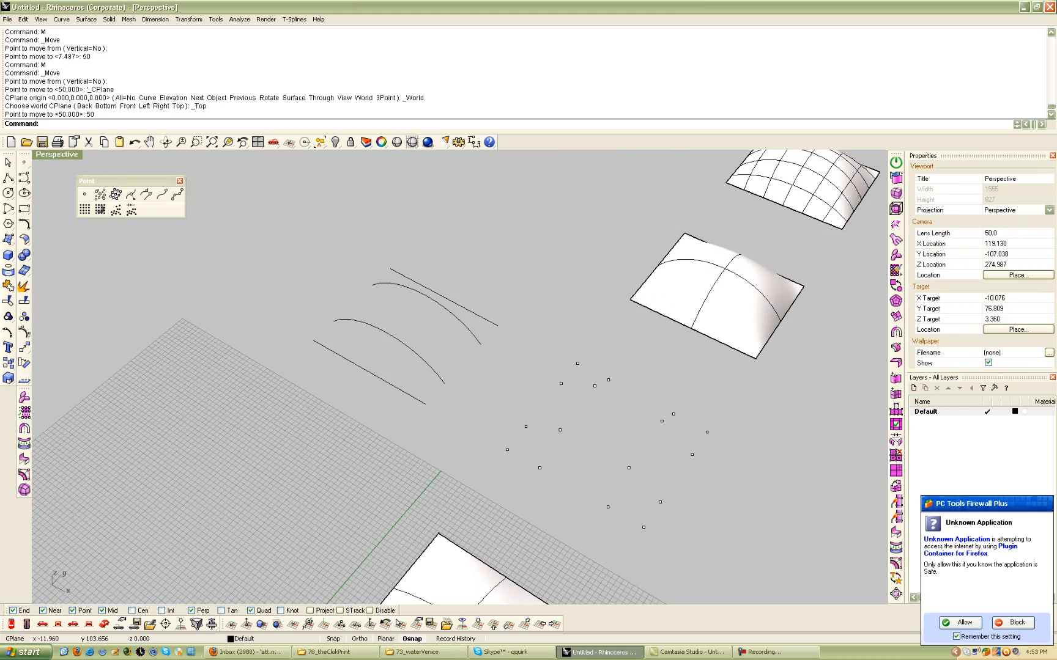
left_click(419, 356)
left_click(446, 308, "shift")
right_click_drag(455, 318, 449, 349)
right_click_drag(549, 443, 602, 436)
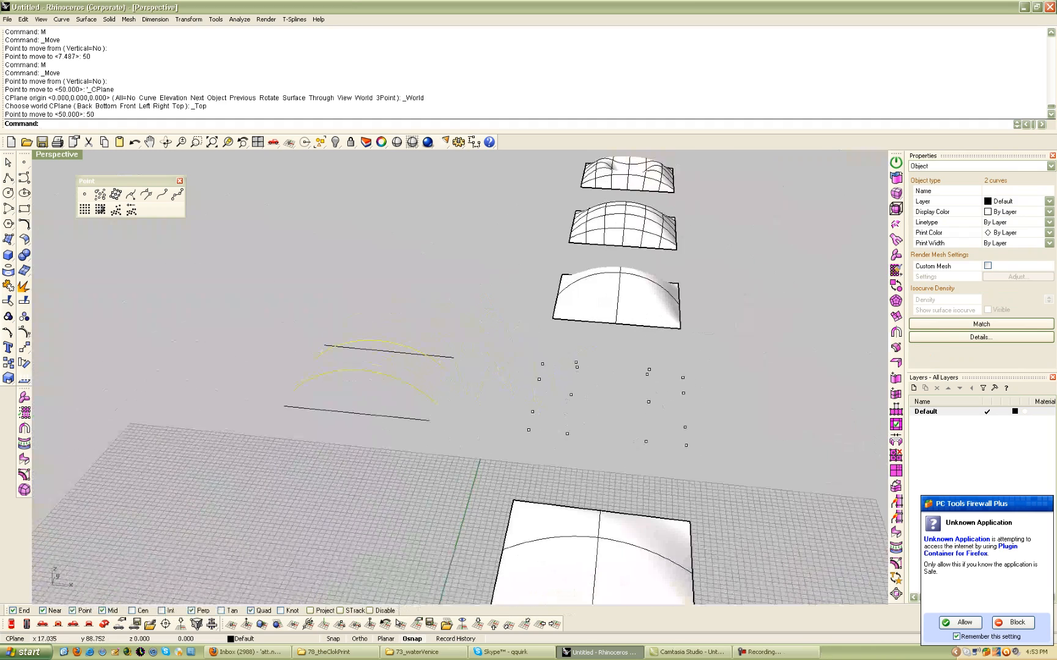
left_click_drag(558, 335, 609, 469)
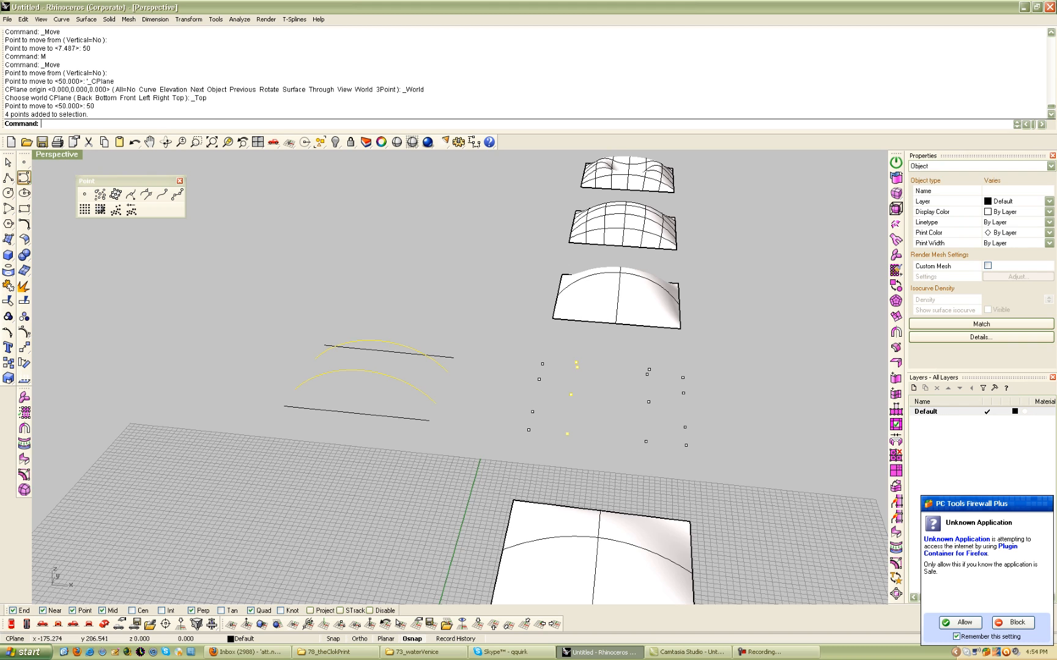
right_click(25, 178)
right_click_drag(636, 407, 469, 413)
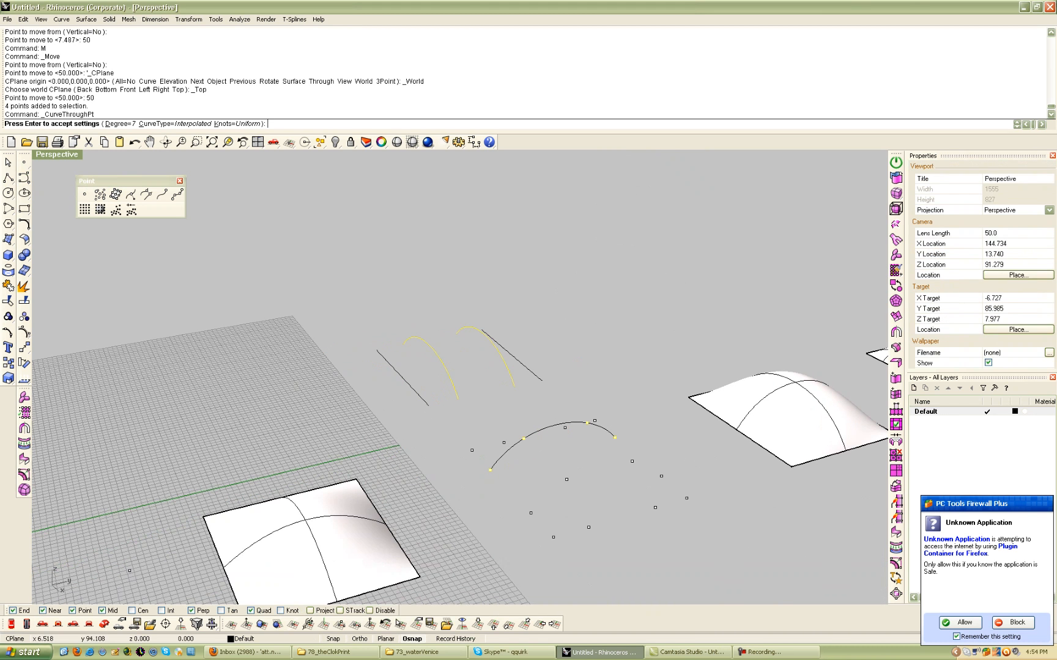
key("Return")
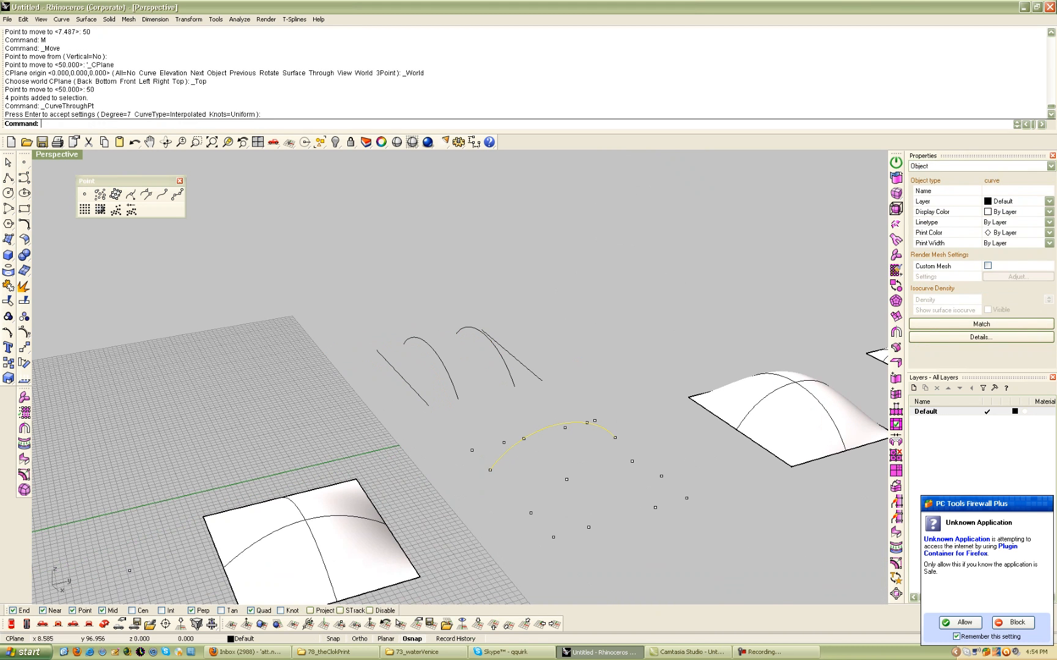
- Move the new cross curve from the extracted points onto the separated set of four profile curves
key("Return")
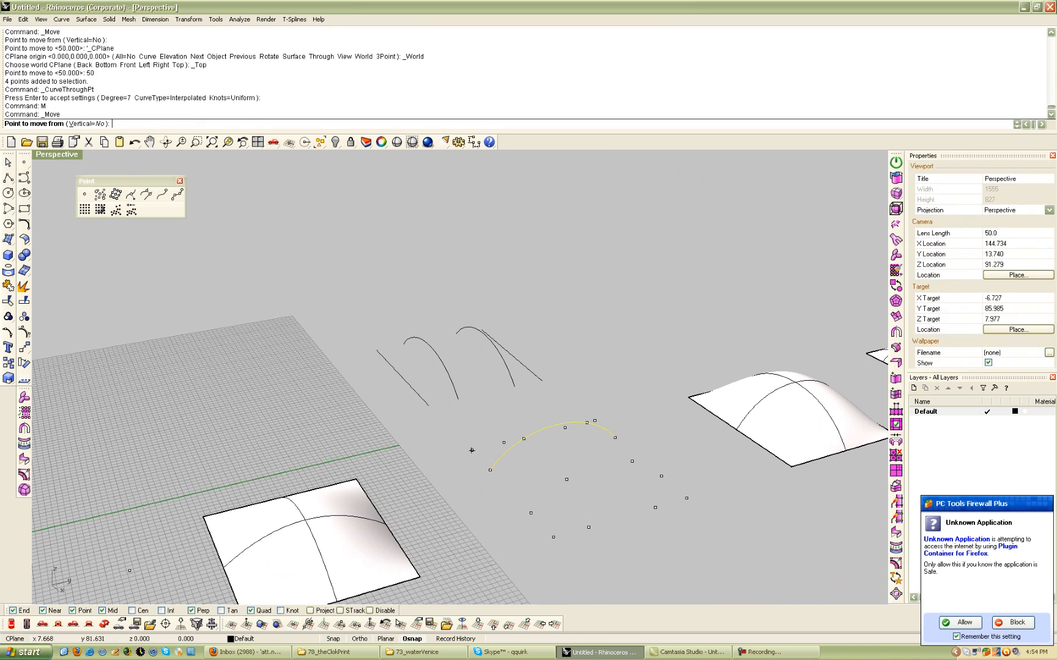
left_click(472, 450)
left_click(369, 341)
key("Escape")
right_click_drag(469, 363, 753, 401)
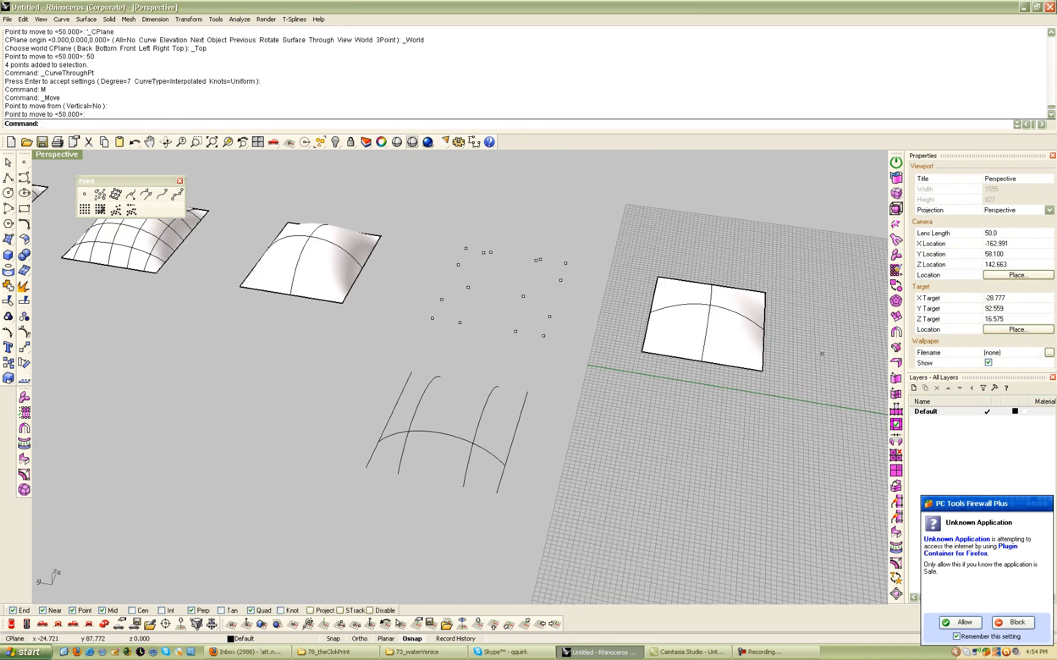
- Select the two arched profile curves for comparison, and display the control points of the cross curve
left_click(478, 423)
left_click(414, 416, "shift")
right_click_drag(425, 428, 246, 390)
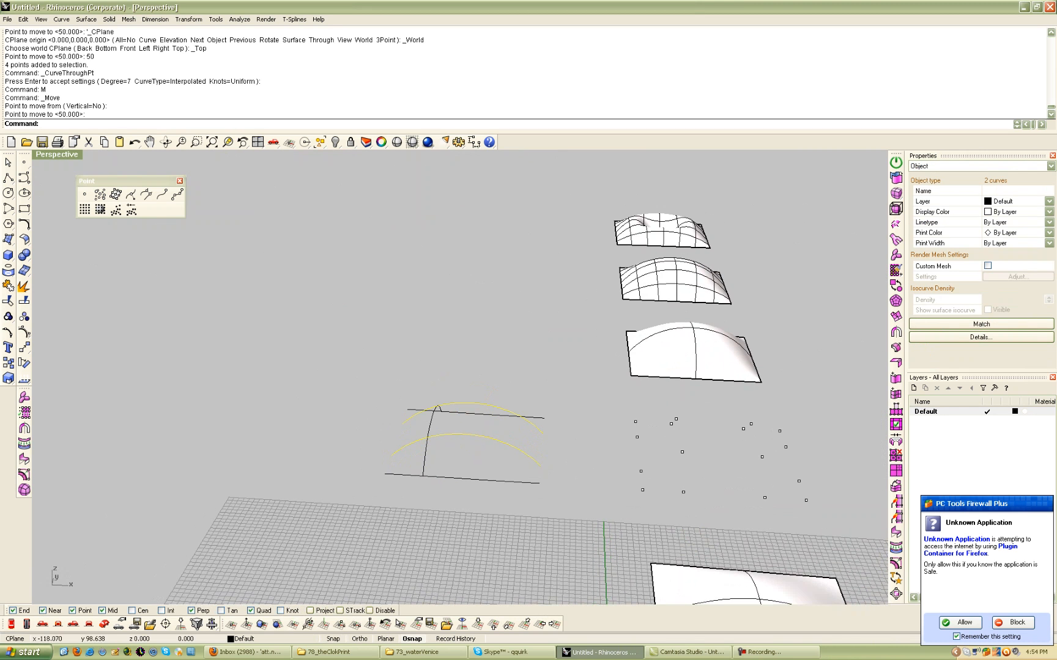
left_click(426, 450)
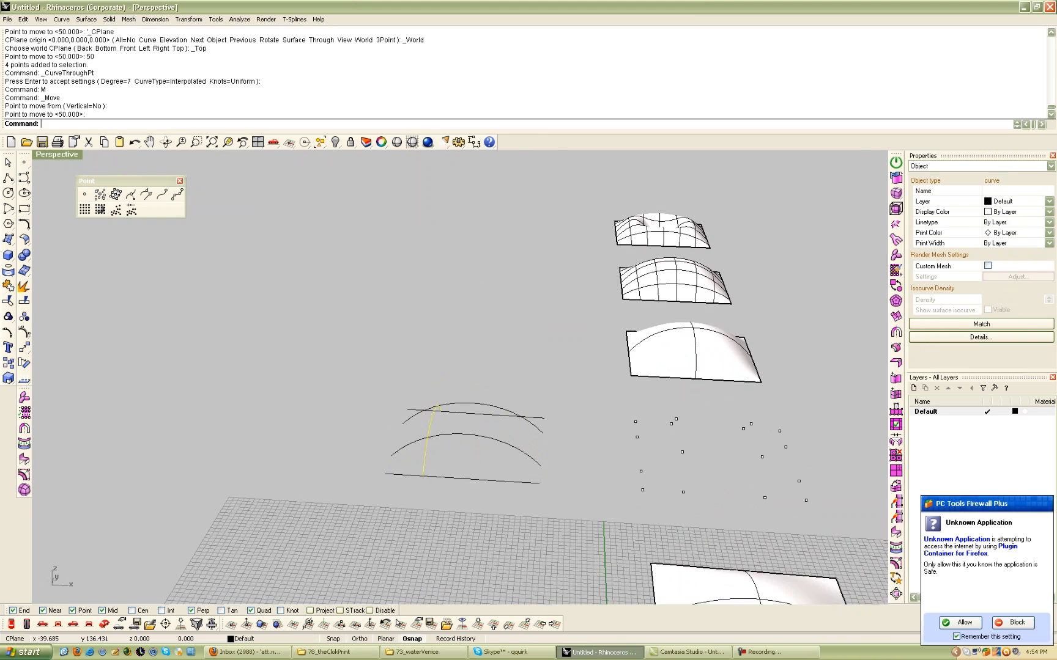
right_click_drag(422, 446, 256, 450)
left_click(24, 332)
- Move the cross curve's two middle control points down to form a dip, using the World Left construction plane
right_click_drag(428, 440, 208, 443)
right_click_drag(367, 441, 477, 487)
left_click_drag(451, 378, 489, 421)
key("Return")
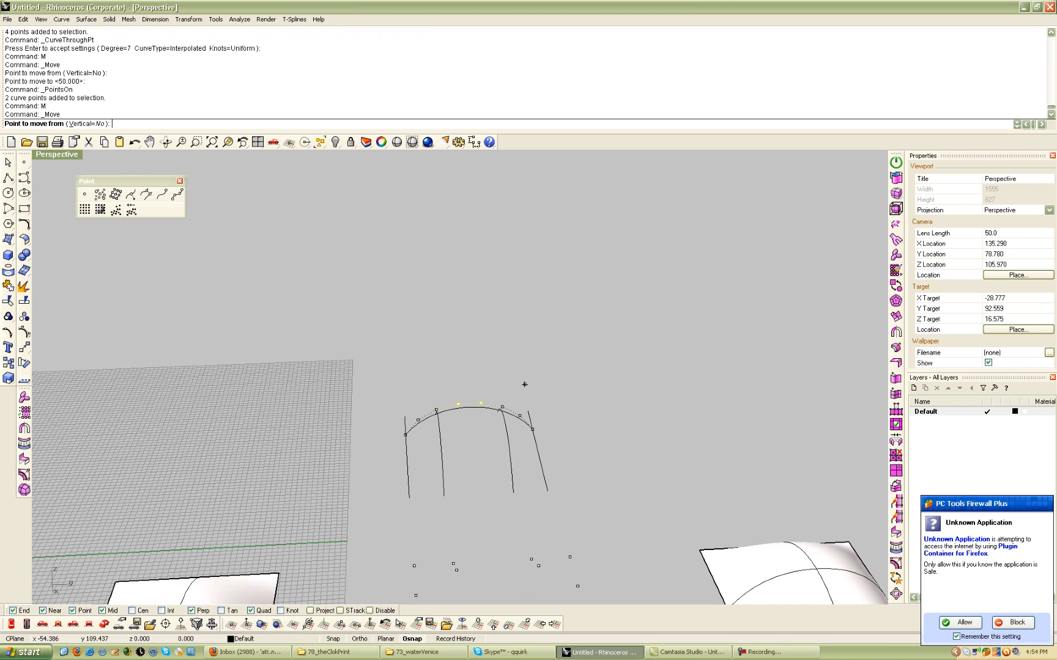
left_click(481, 404)
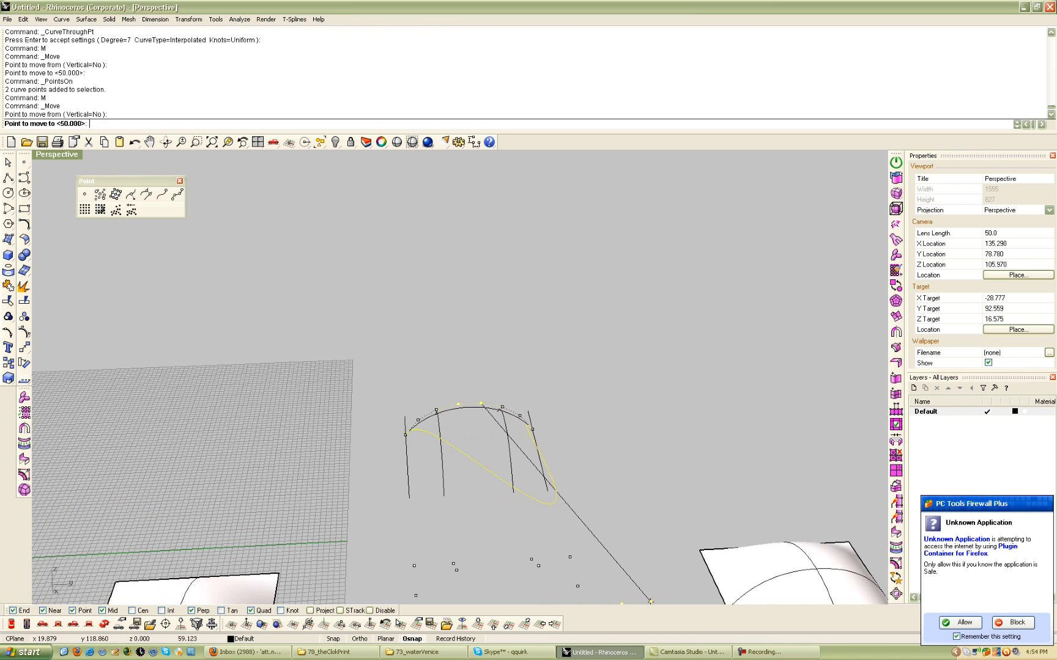
left_click(555, 624)
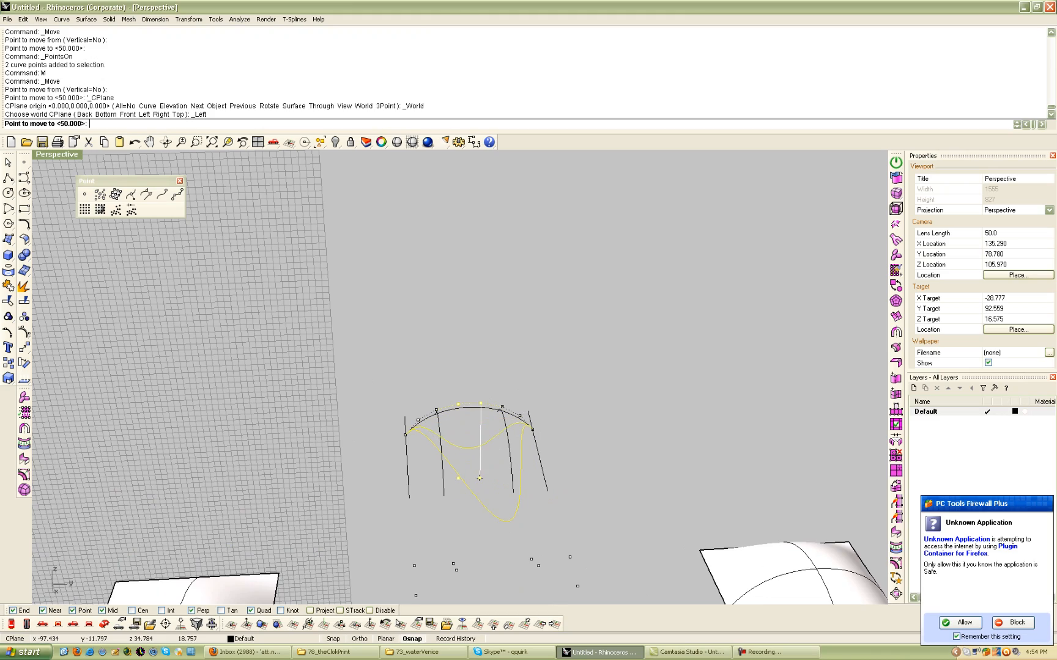
left_click(479, 477)
right_click_drag(608, 408, 810, 462)
key("Escape")
right_click_drag(649, 520, 534, 529)
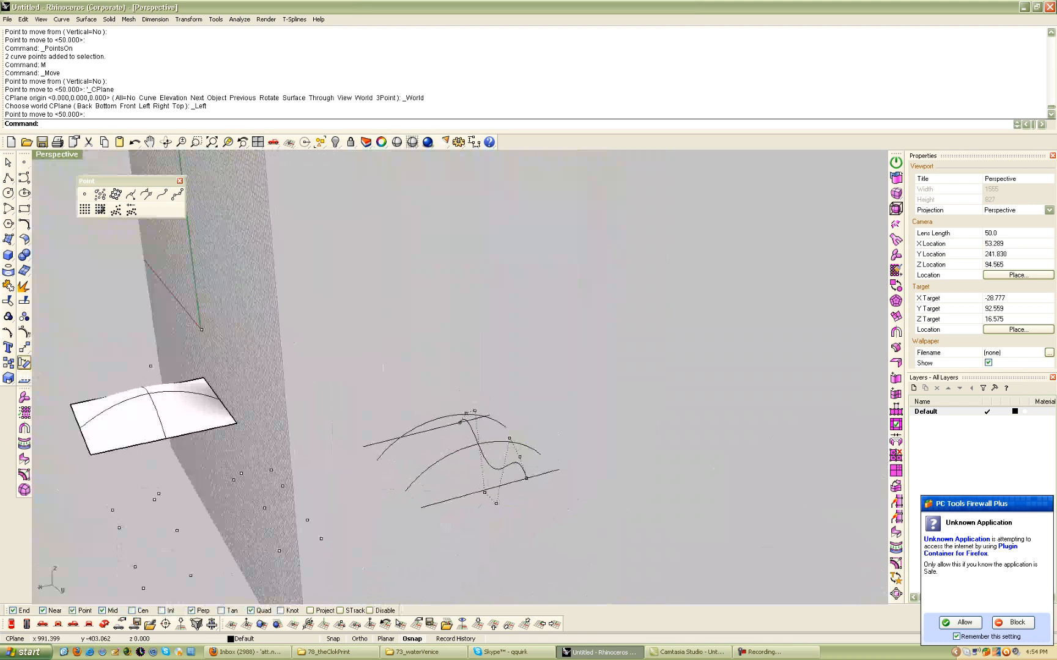
- Keep the UDT deformation tools floating beside the model and dismiss the Transform tool palette
left_click(24, 347)
left_click_drag(36, 343, 77, 278)
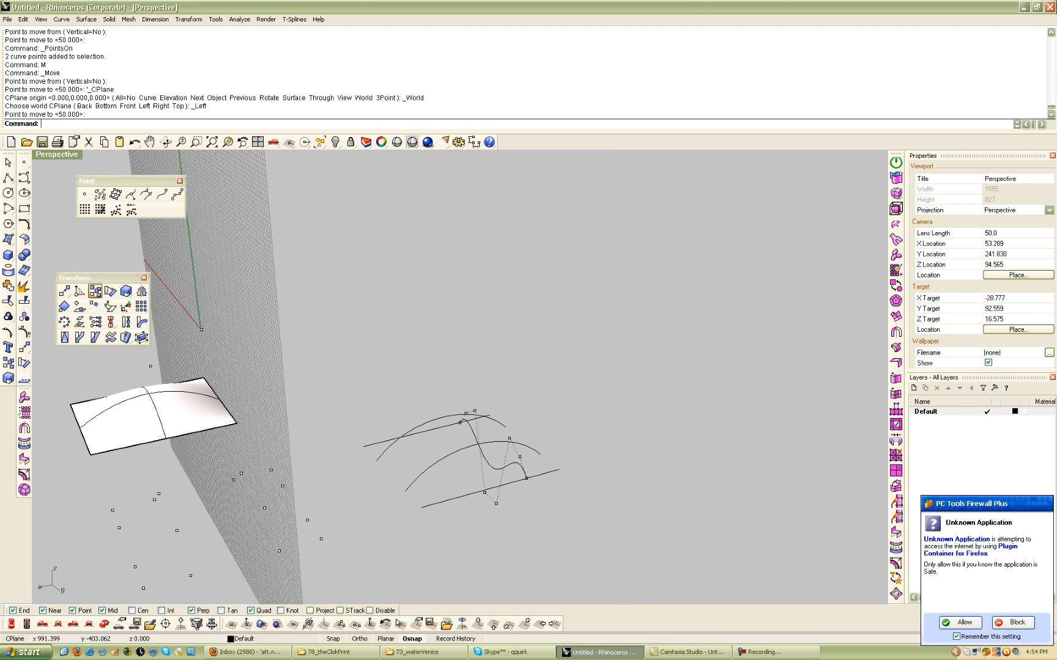
left_click(126, 337)
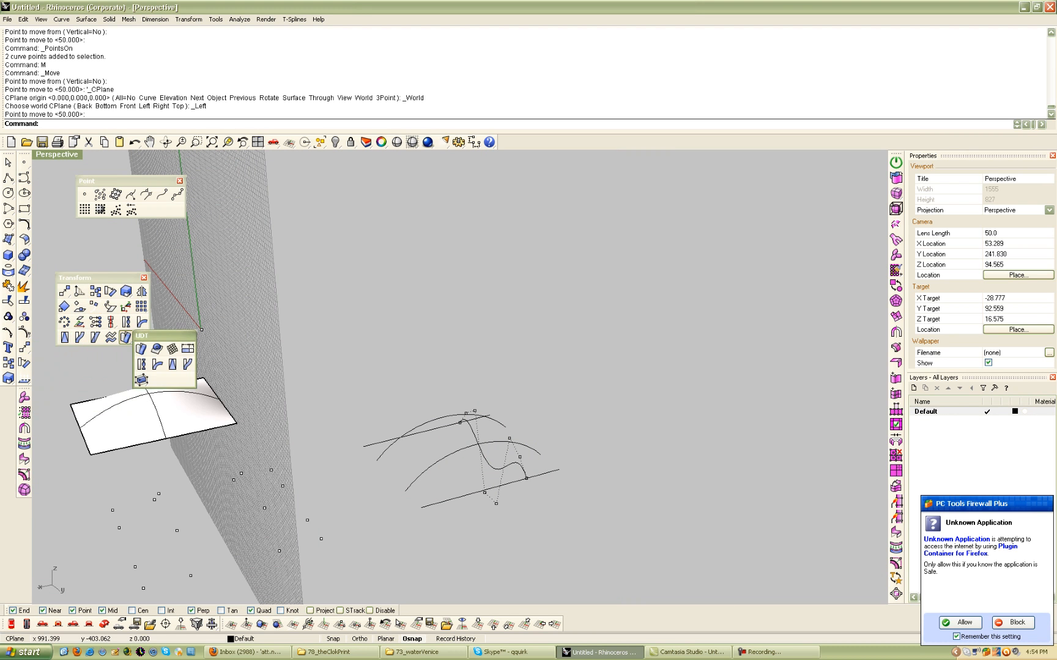
left_click_drag(142, 335, 56, 437)
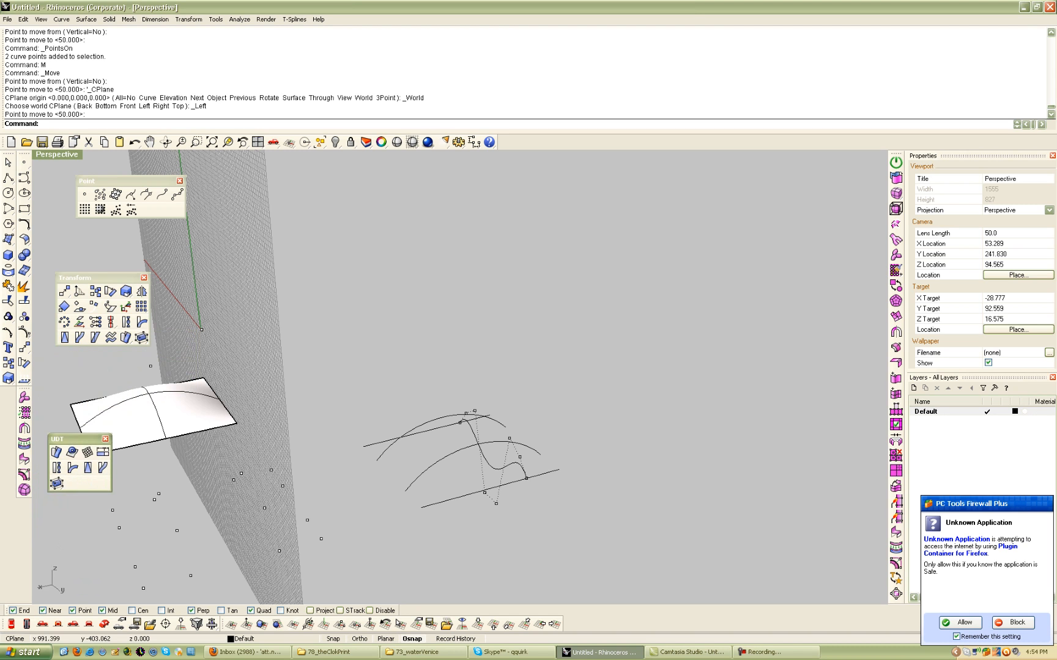
left_click(144, 277)
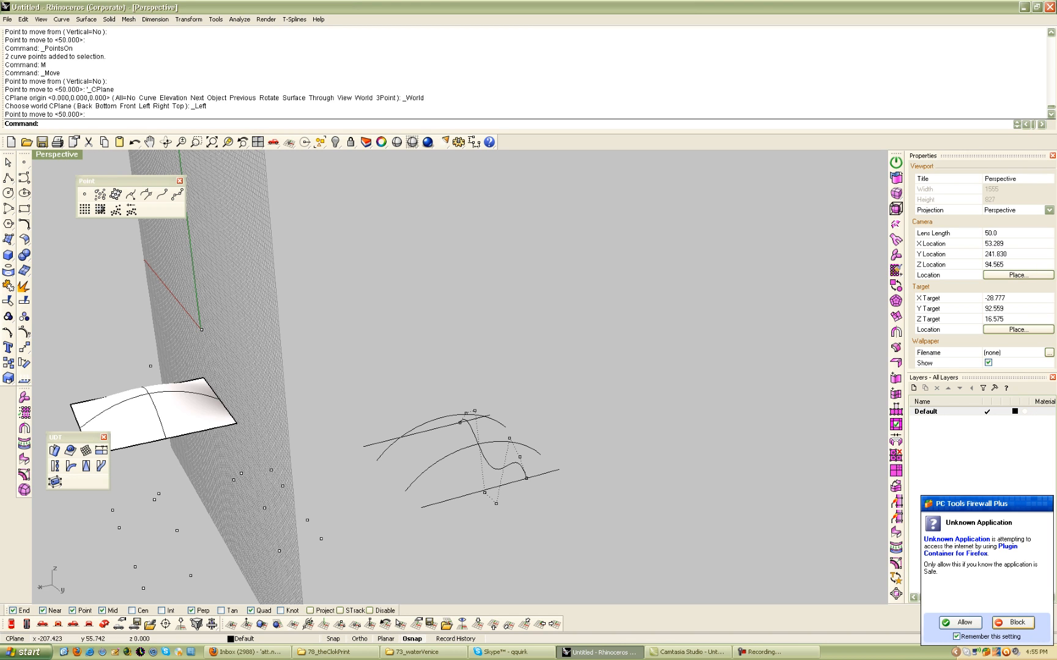
- Block the unknown application's internet access and allow Firefox in the firewall alerts
left_click(1014, 623)
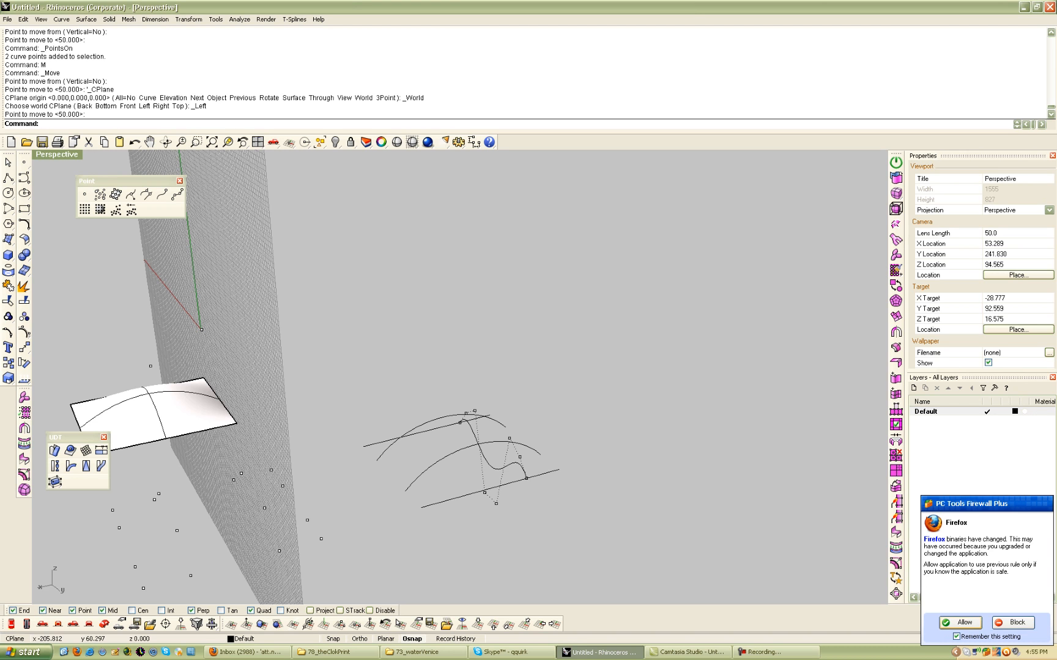
left_click(960, 622)
- Try to flow the cross curve's two lowered control points along a curve, switching the construction plane to World Top
right_click_drag(551, 486, 505, 480)
right_click_drag(444, 464, 502, 408, "shift")
scroll(564, 371, "up", 6)
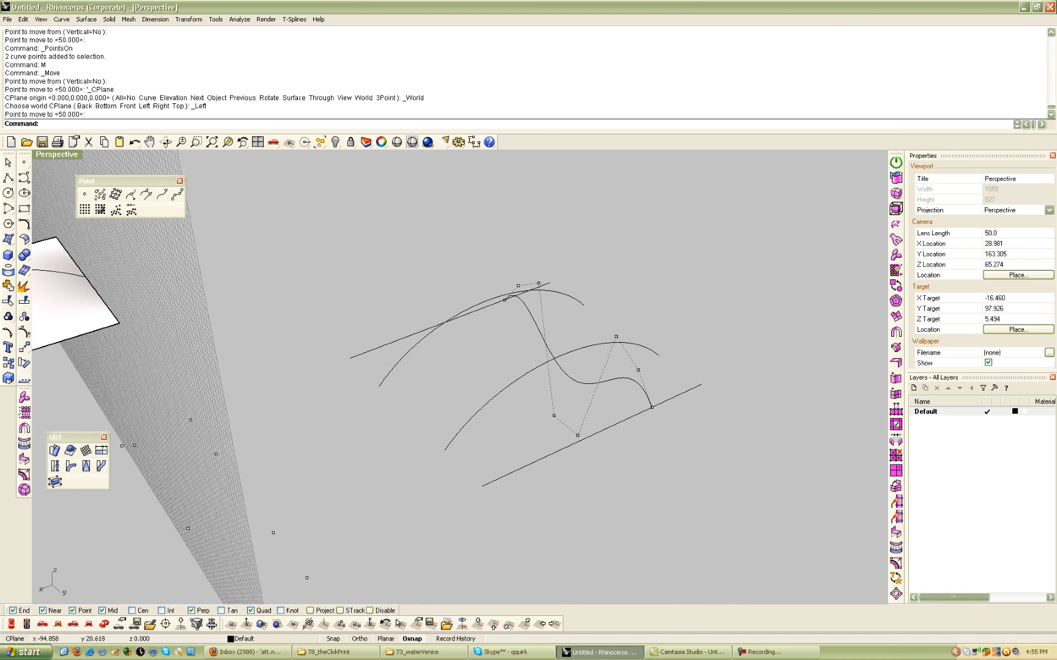
left_click(101, 466)
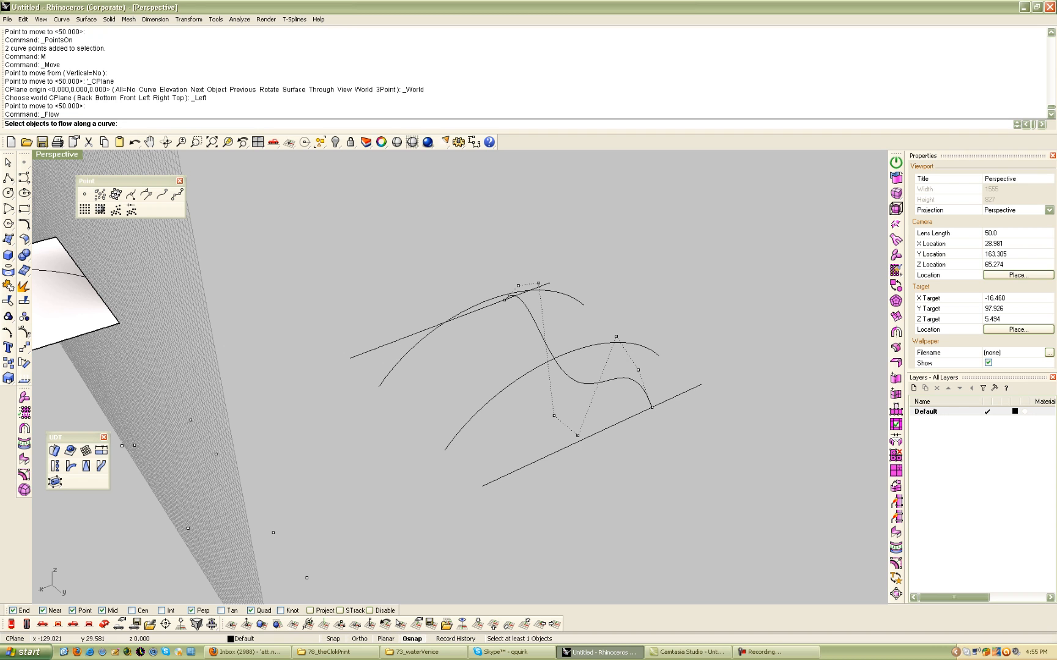
left_click(477, 625)
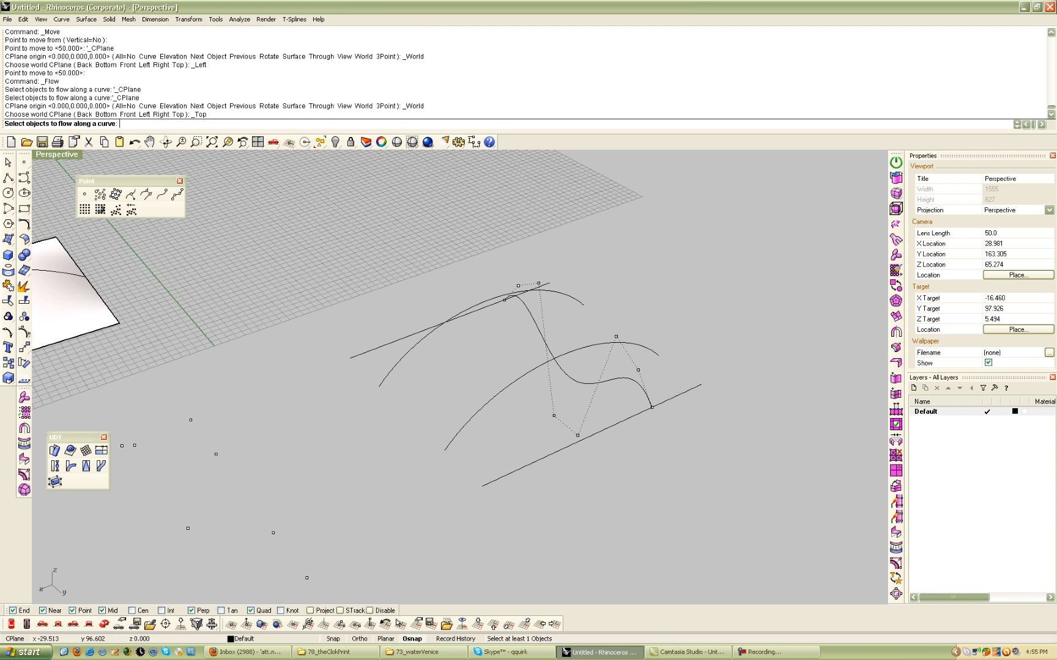
left_click_drag(460, 350, 594, 467)
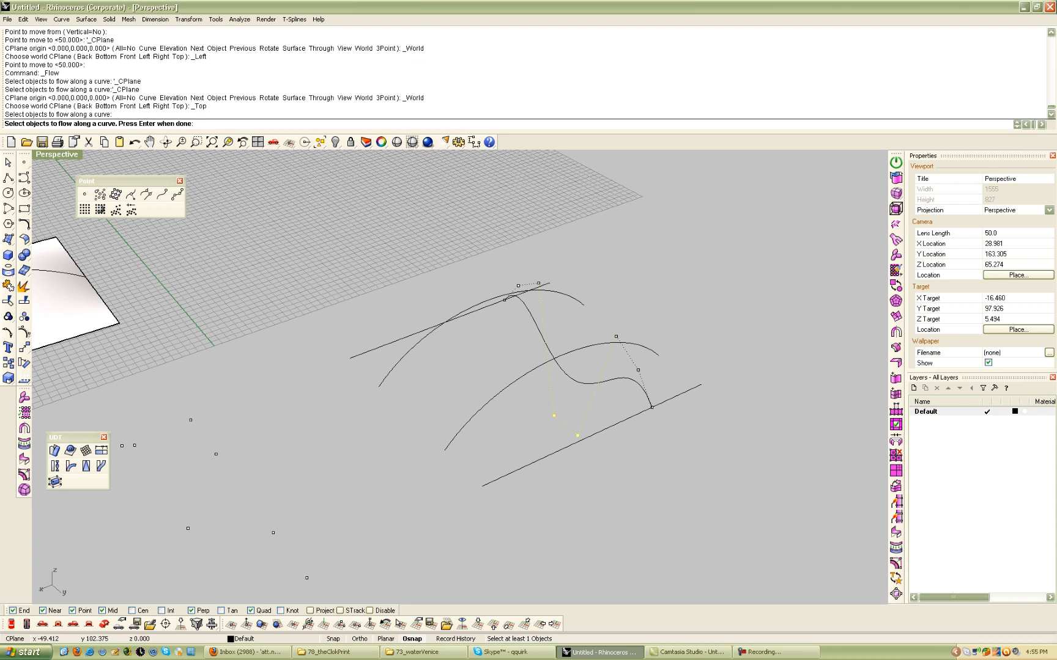
right_click_drag(690, 294, 497, 229)
right_click_drag(605, 393, 651, 418)
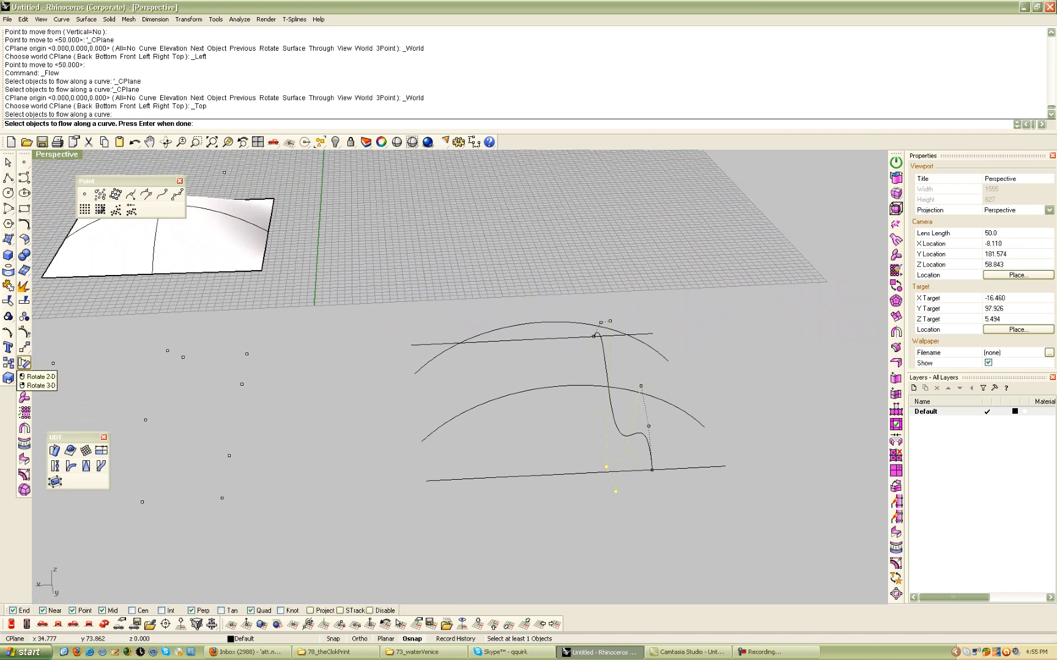
- Set out the Transform and Array tool palettes floating above the UDT tools
left_click(25, 348)
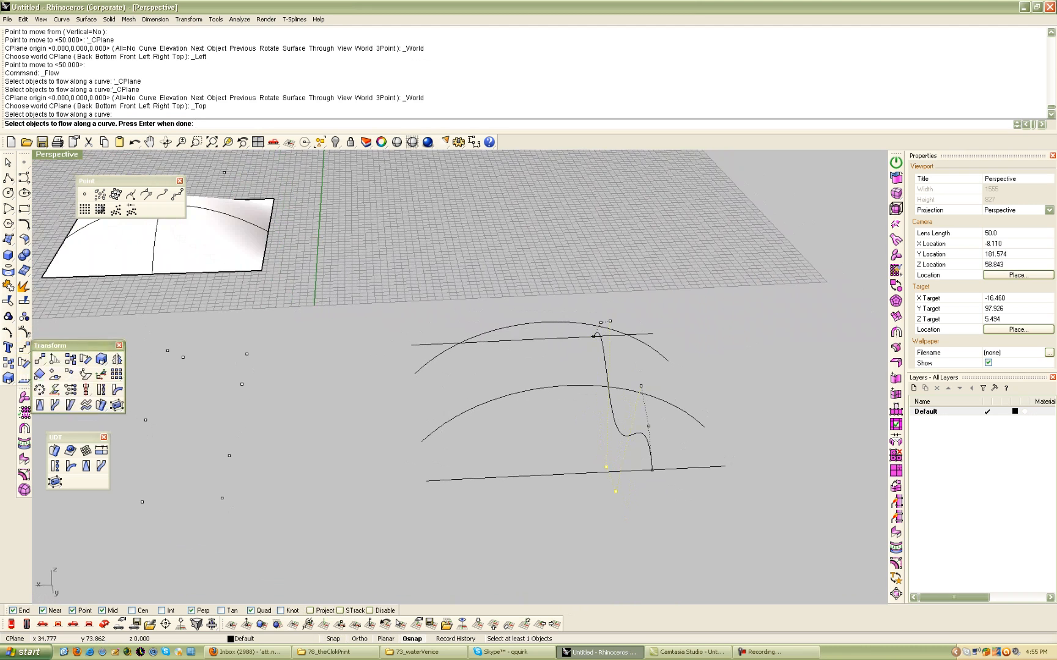
left_click_drag(69, 347, 101, 318)
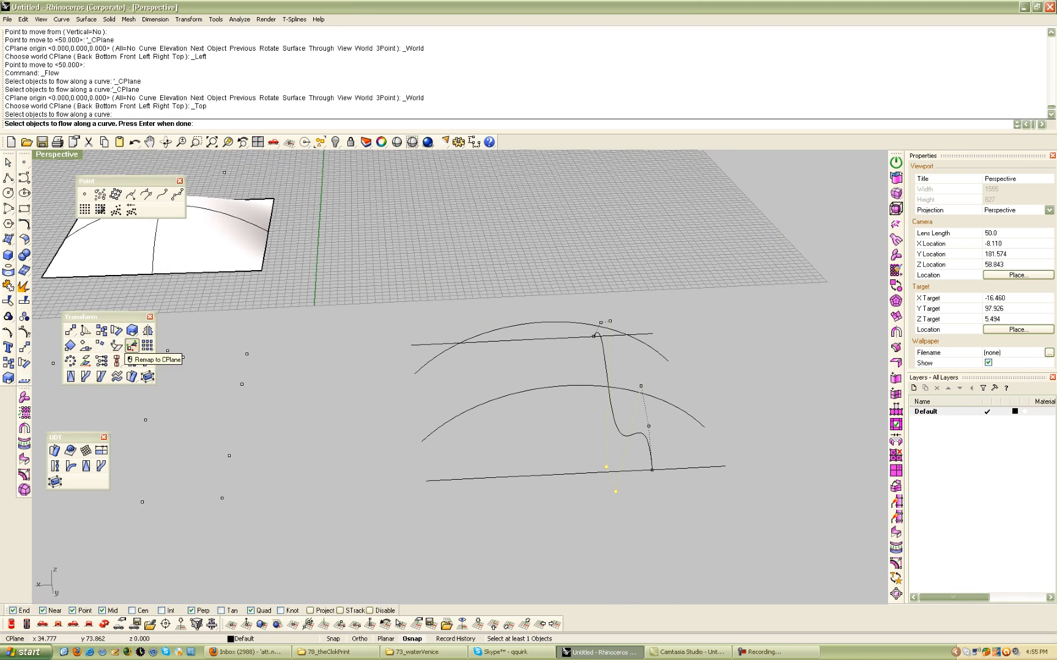
left_click(147, 345)
left_click_drag(184, 344, 89, 392)
- Array the cross curve's two lowered control points along the nearer arched profile curve, with 8 items and Freeform orientation
left_click(100, 405)
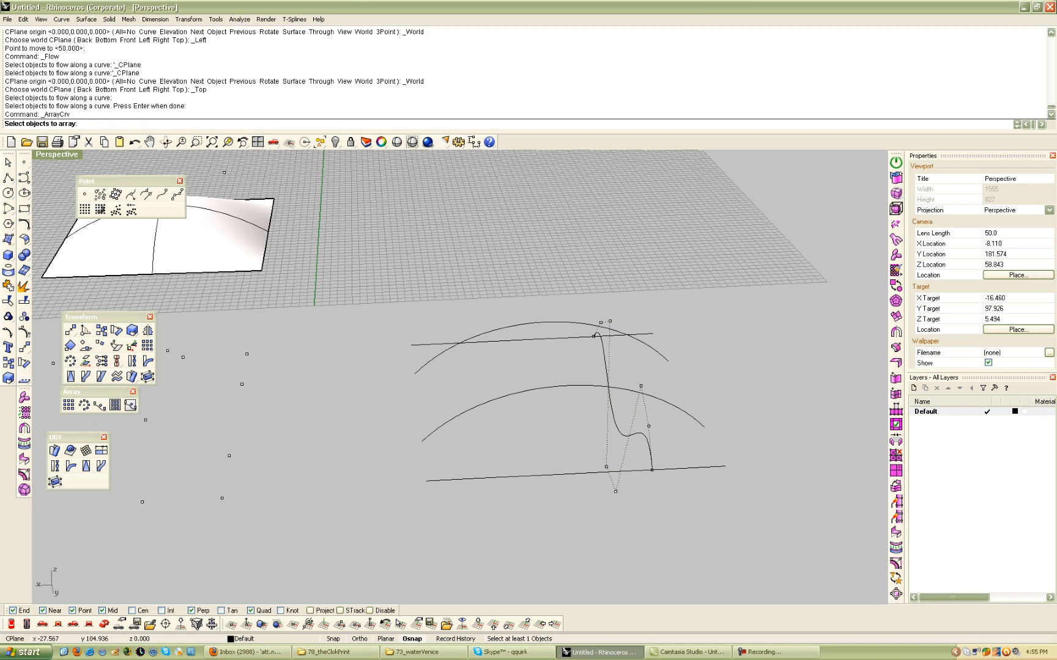
left_click_drag(547, 439, 636, 528)
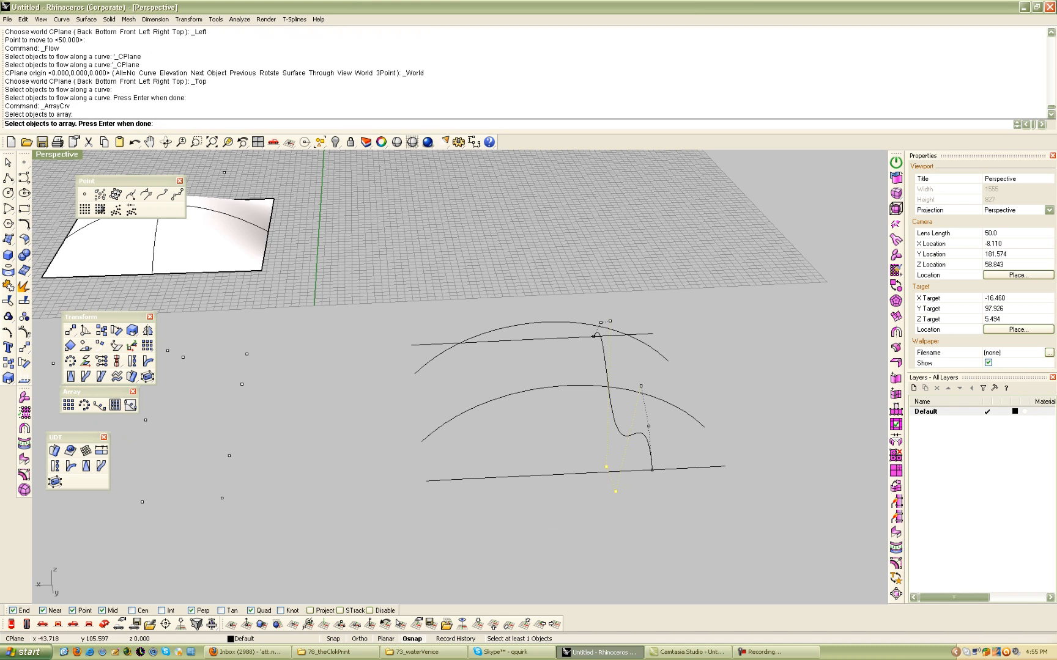
key("Return")
left_click(563, 384)
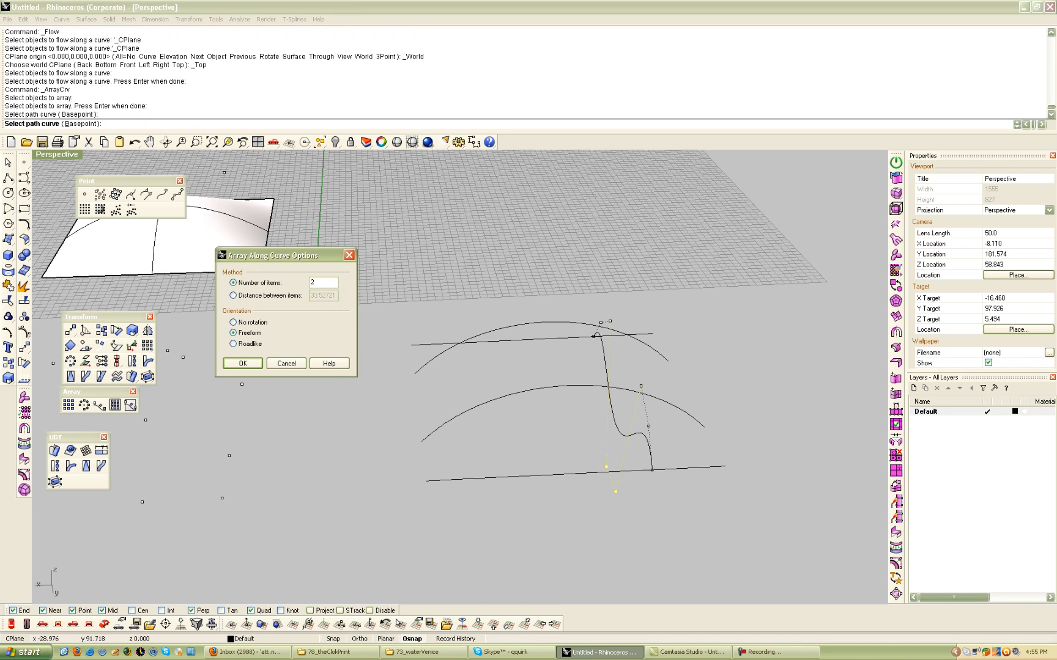
type("8")
left_click(245, 364)
right_click_drag(473, 332, 600, 379)
scroll(599, 429, "up", 7)
right_click_drag(532, 428, 548, 392)
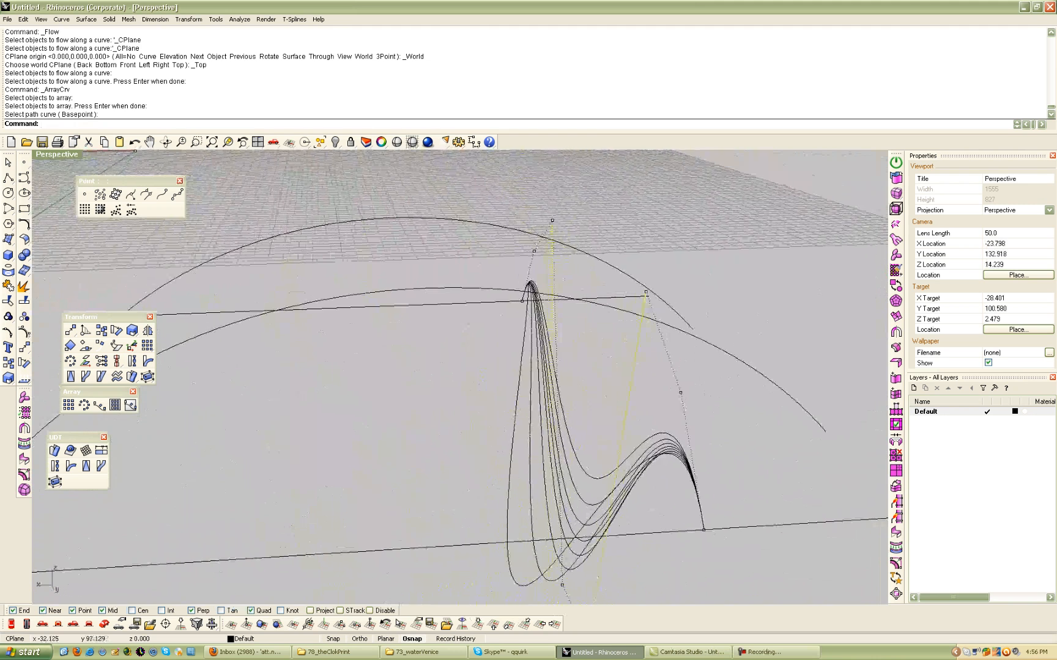
key("Return")
right_click_drag(439, 378, 442, 382)
key("Escape")
- Hide the control points of the fan of arrayed curves
right_click_drag(489, 409, 520, 484)
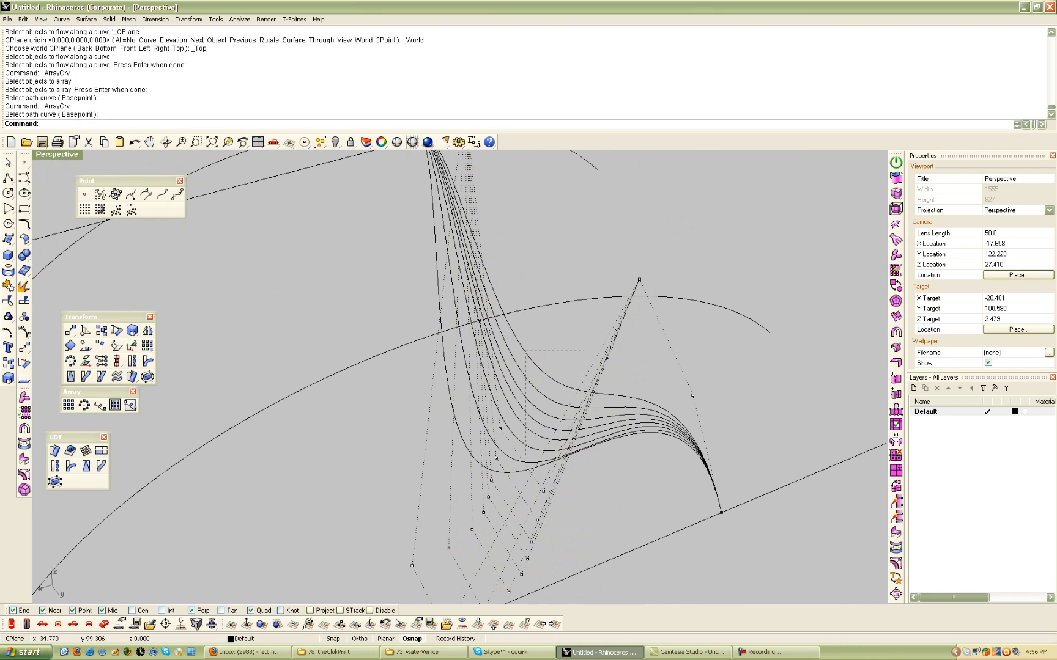
left_click_drag(583, 351, 530, 475)
key("Escape")
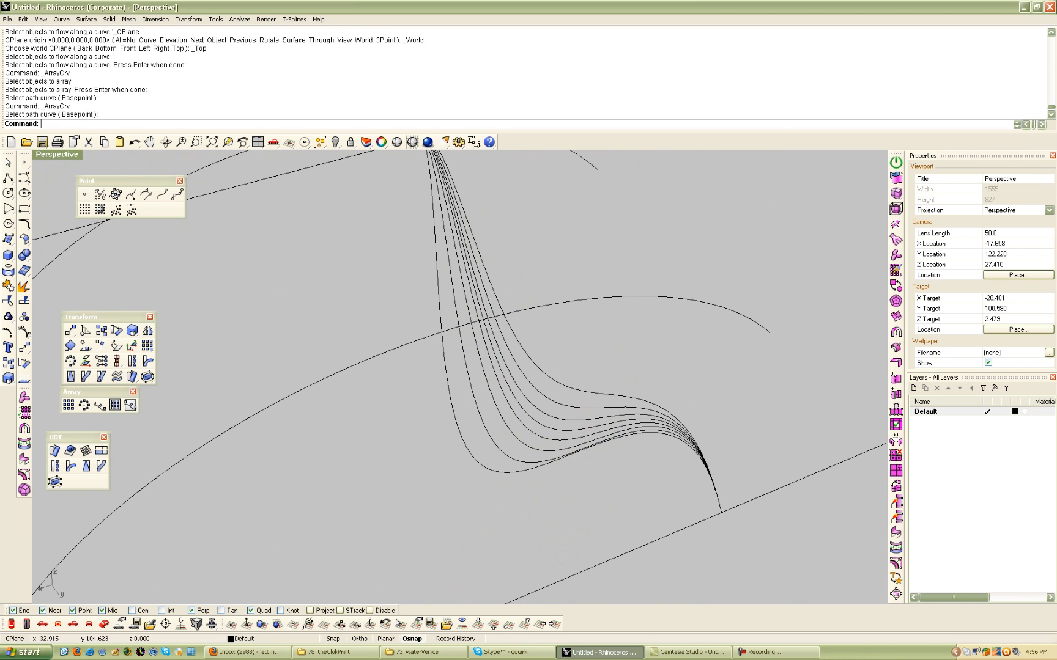
left_click_drag(554, 365, 553, 364)
mouse_move(641, 404)
right_mouse_down()
mouse_move(550, 367)
mouse_move(590, 294)
mouse_move(587, 391)
mouse_move(649, 405)
right_mouse_up()
left_click_drag(655, 410, 565, 440)
type("Loft")
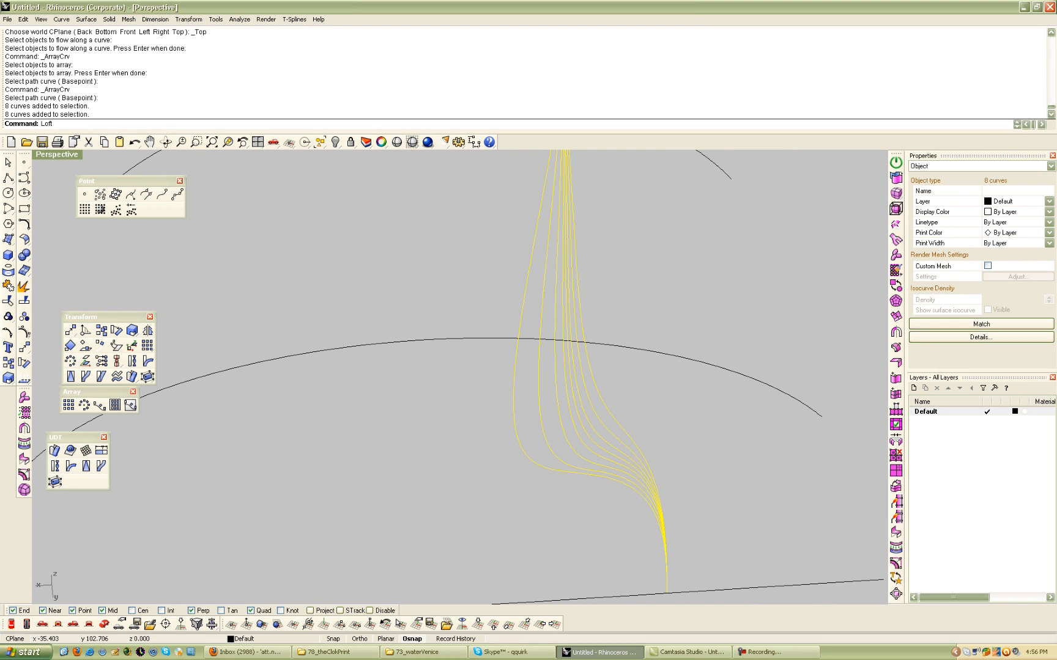
key("Return")
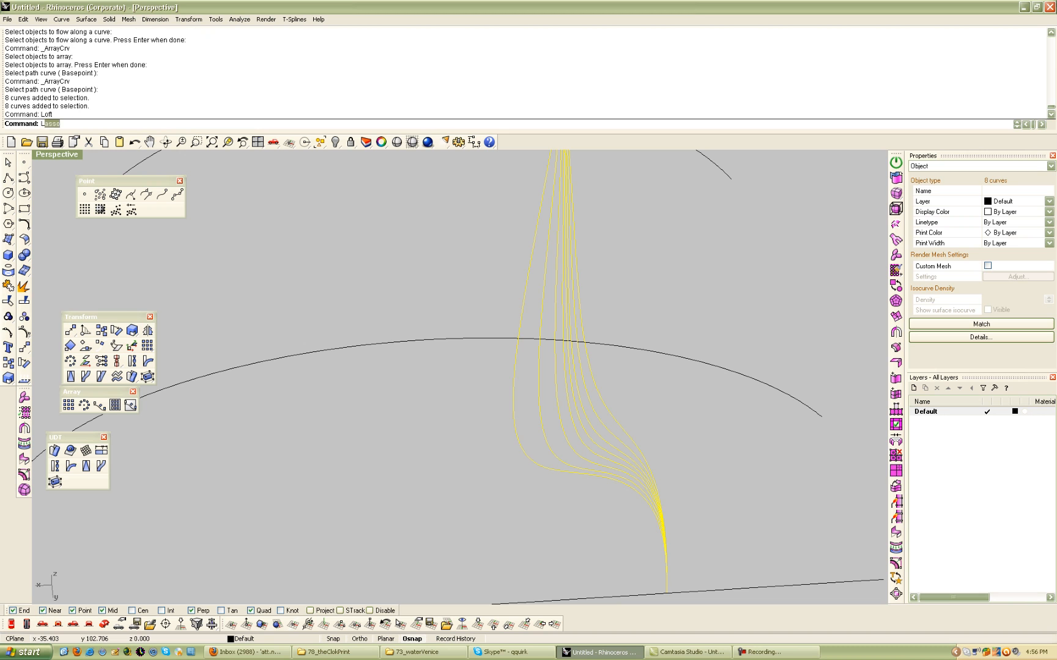
key("Return")
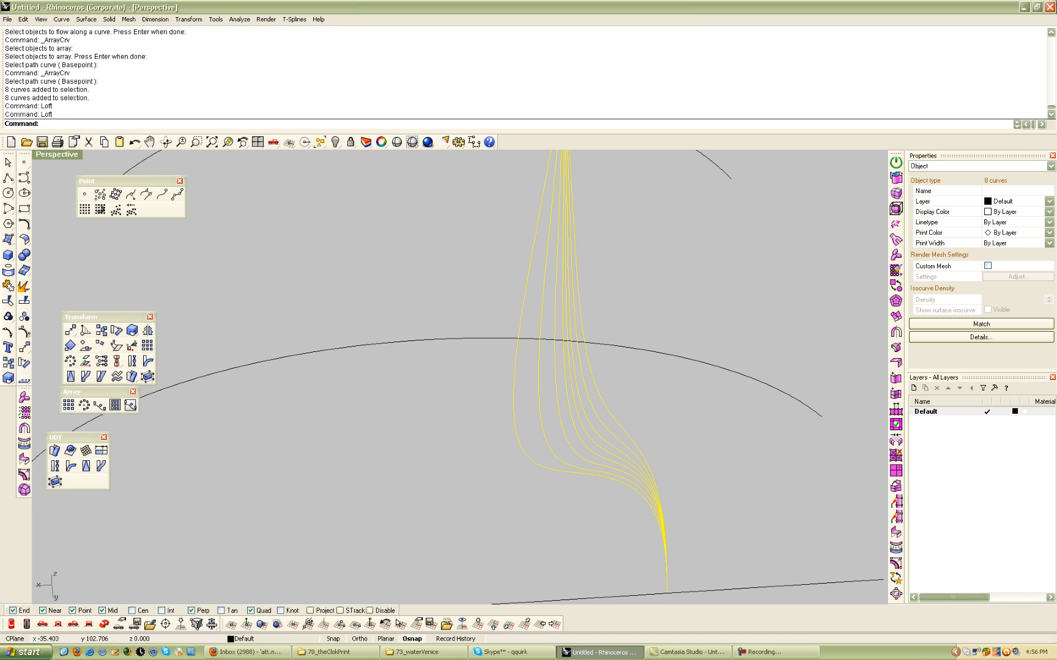
key("Escape")
- Try lofting the eight arrayed curves, picked one by one in order across the fan, and undo the loft
key("Return")
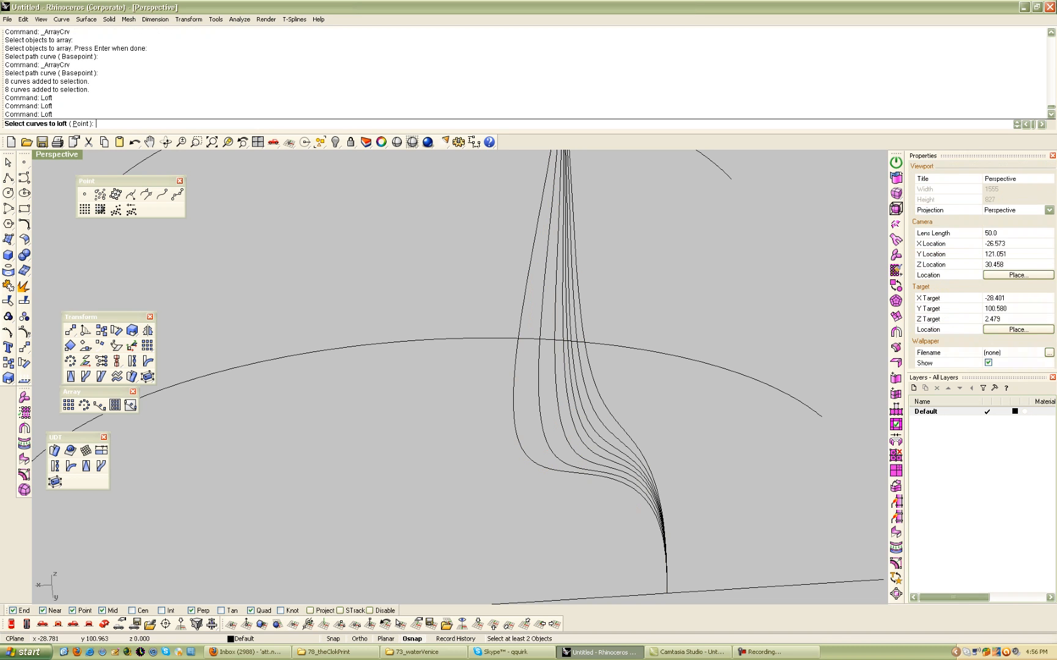
left_click(515, 398)
left_click(538, 398)
left_click(554, 397)
left_click(563, 398)
left_click(575, 403)
left_click(582, 404)
left_click(592, 404)
left_click(605, 403)
key("Return")
mouse_move(710, 411)
right_mouse_down()
mouse_move(593, 330)
mouse_move(562, 391)
mouse_move(777, 361)
mouse_move(428, 306)
right_mouse_up()
key("Return")
right_click_drag(550, 306, 330, 379)
right_click_drag(539, 361, 453, 242, "shift")
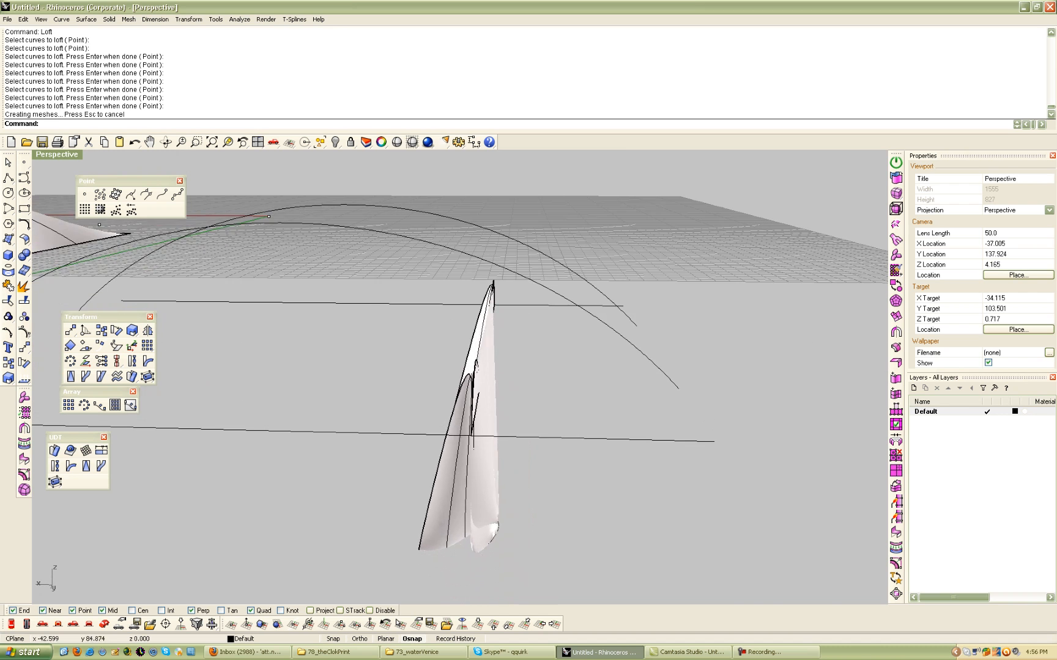
key("ctrl+z")
- Loft only two neighbouring curves of the fan with the Normal style and cross-sections set to Do not simplify
right_click_drag(530, 405, 477, 502)
key("Return")
left_click(507, 389)
left_click(504, 411)
key("Return")
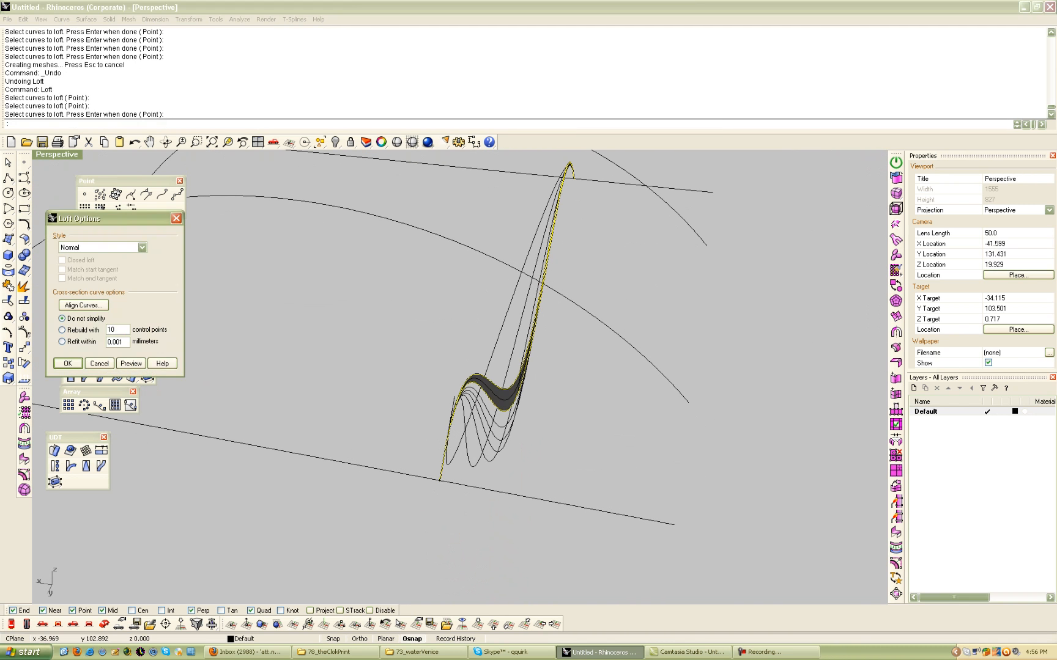
right_click_drag(502, 404, 612, 373)
key("Return")
- Examine the narrow lofted strip and the fan of arrayed curves from several angles
right_click_drag(687, 379, 400, 349)
scroll(567, 454, "up", 6)
right_click_drag(430, 415, 667, 457)
scroll(509, 373, "down", 12)
right_click_drag(510, 373, 232, 422, "shift")
scroll(490, 430, "up", 8)
right_click_drag(490, 430, 587, 457, "shift")
right_click_drag(526, 398, 636, 407)
scroll(528, 386, "down", 8)
scroll(489, 367, "up", 5)
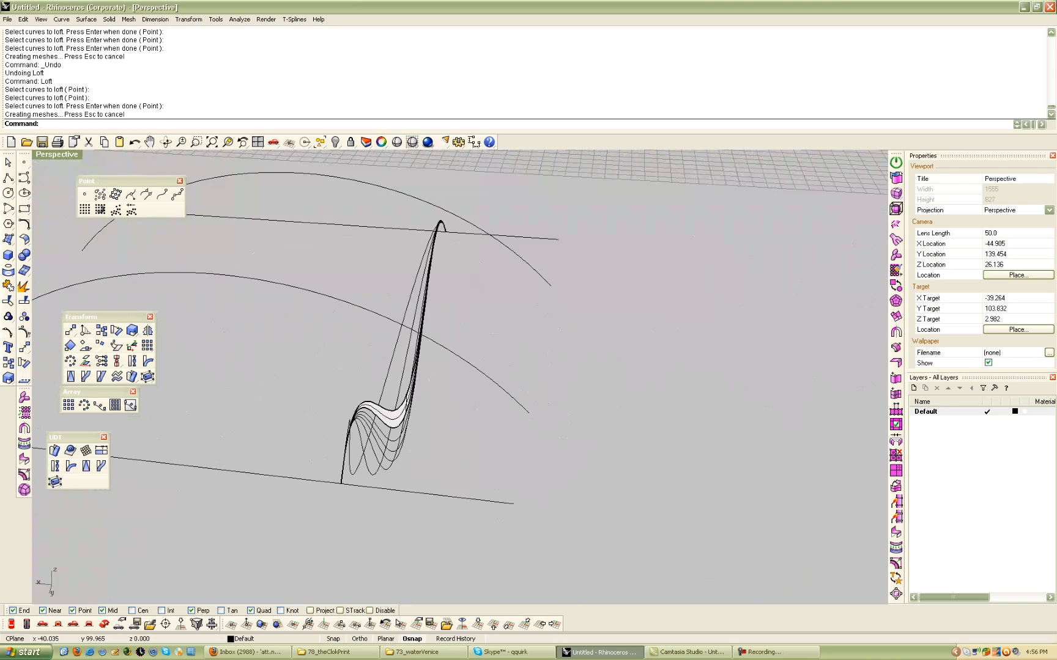
- Undo the two-curve loft and the array of the cross curve's control points
key("ctrl+z")
key("ctrl+z")
right_click_drag(445, 398, 569, 419)
scroll(465, 404, "down", 14)
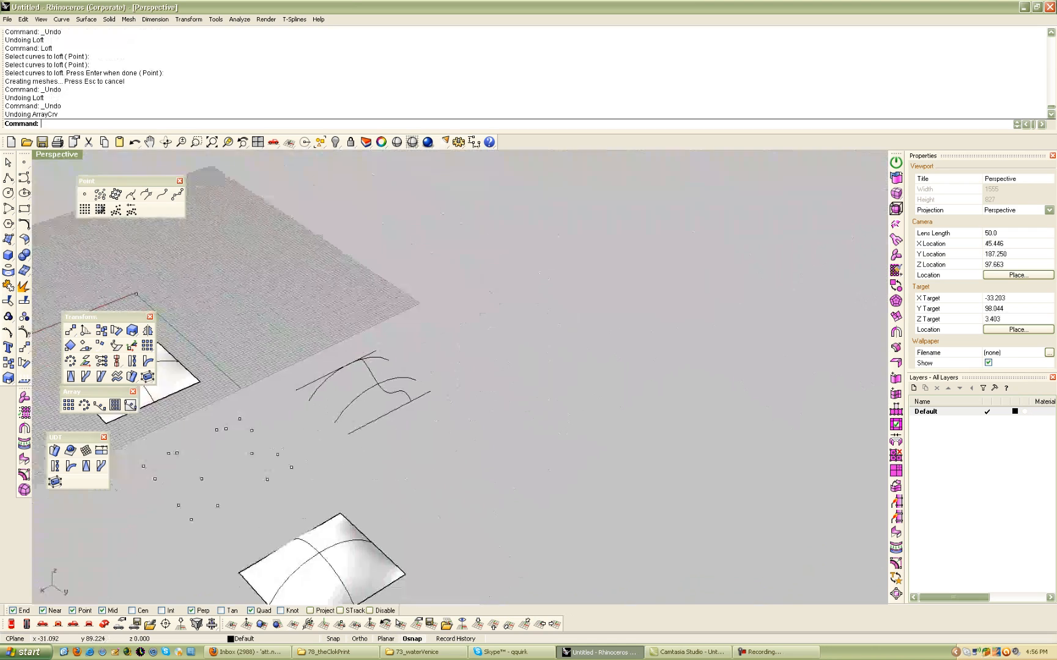
scroll(452, 404, "up", 6)
left_click(435, 407)
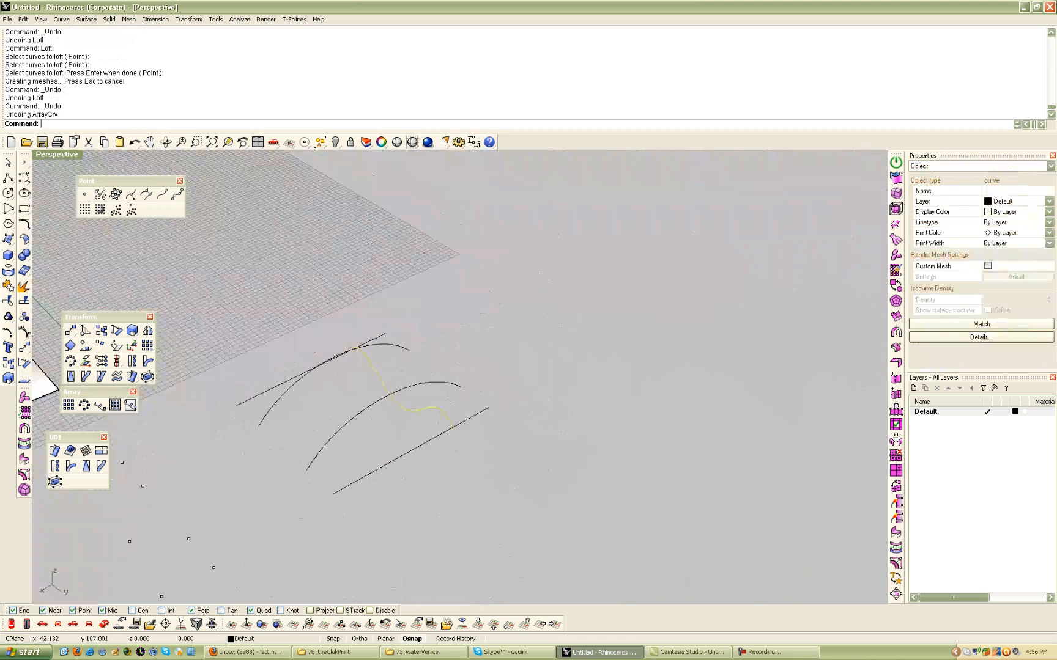
type("copy")
key("Return")
key("Escape")
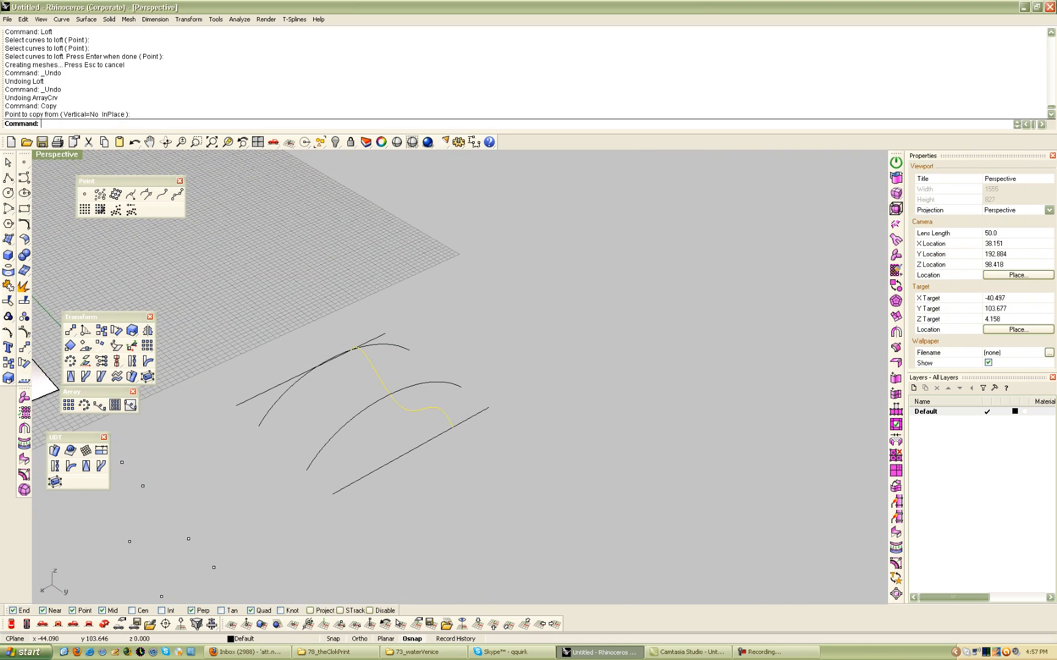
- Select the original domed surface near the origin and set out the Curve From Object tool palette as a floating palette
scroll(470, 388, "down", 10)
scroll(334, 383, "up", 5)
right_click_drag(325, 385, 462, 323, "shift")
left_click(394, 336)
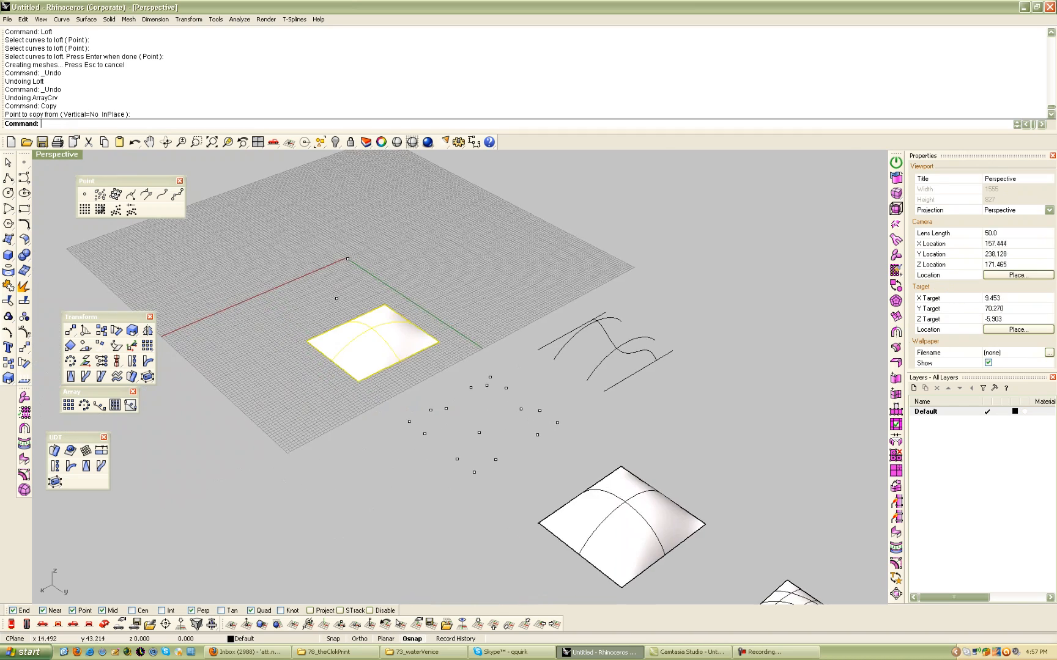
scroll(386, 334, "up", 7)
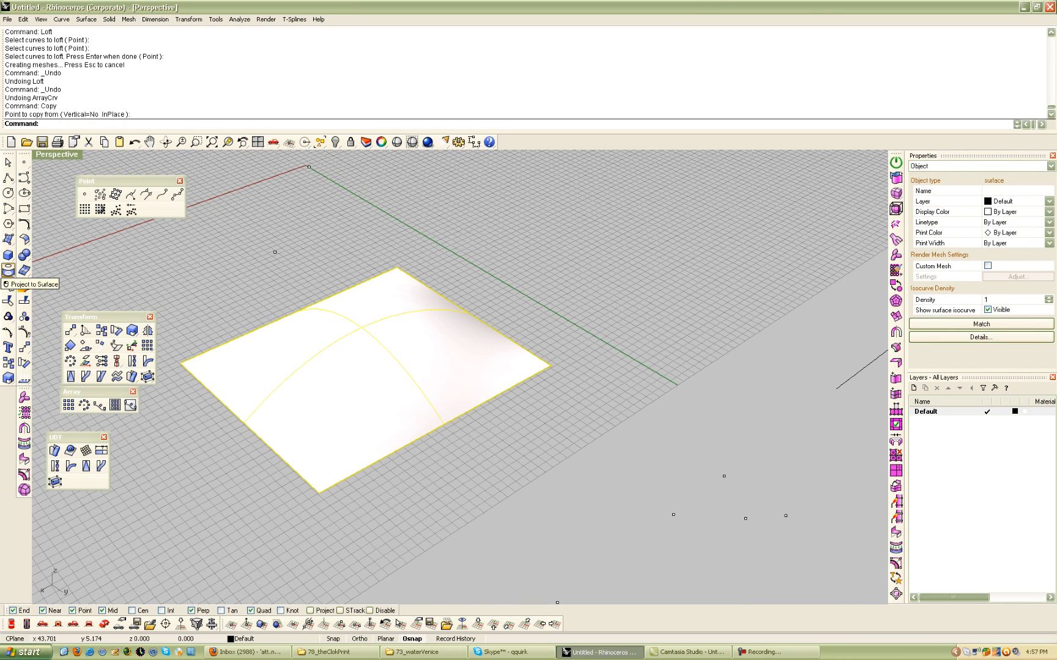
left_click(8, 269)
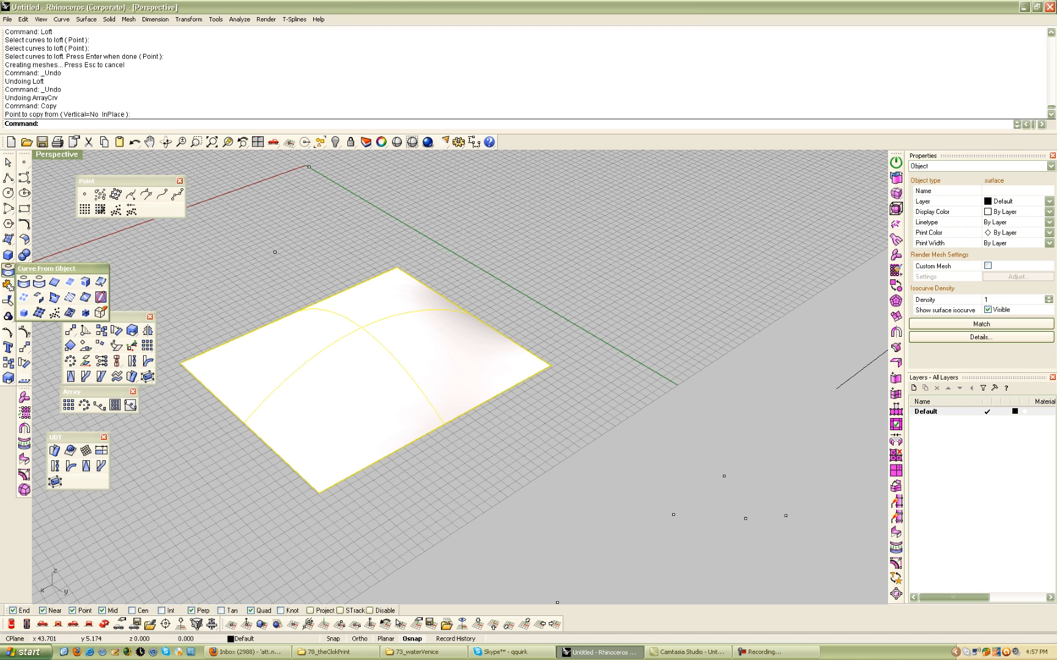
left_click_drag(55, 269, 97, 244)
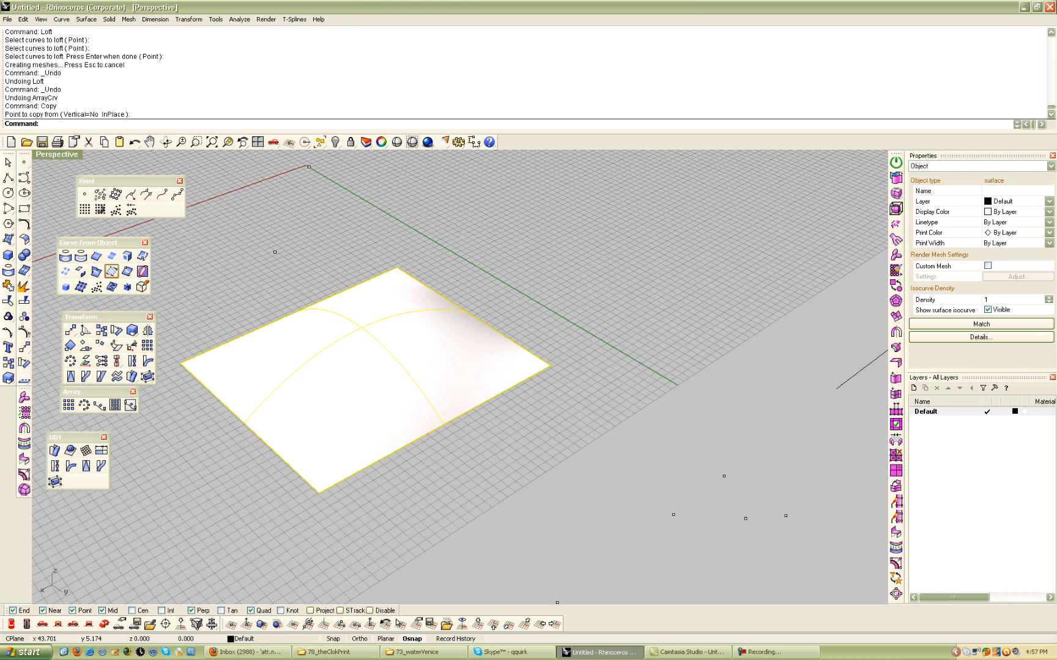
- Try contouring the domed surface from its front corner along the adjacent edge at a spacing of 10, and undo it
left_click(111, 271)
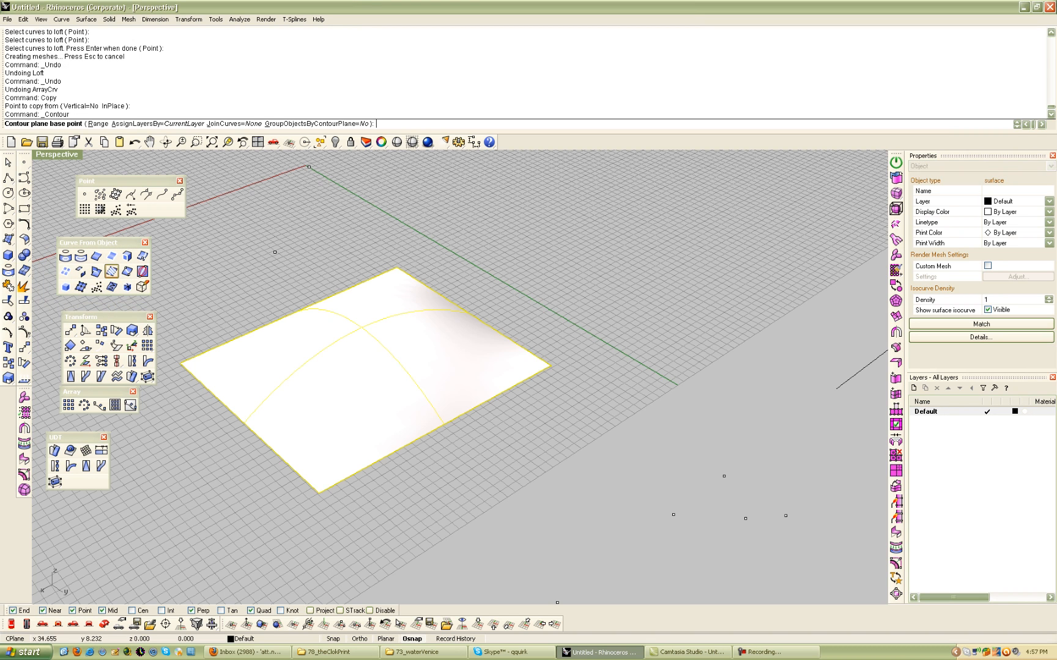
left_click(319, 493)
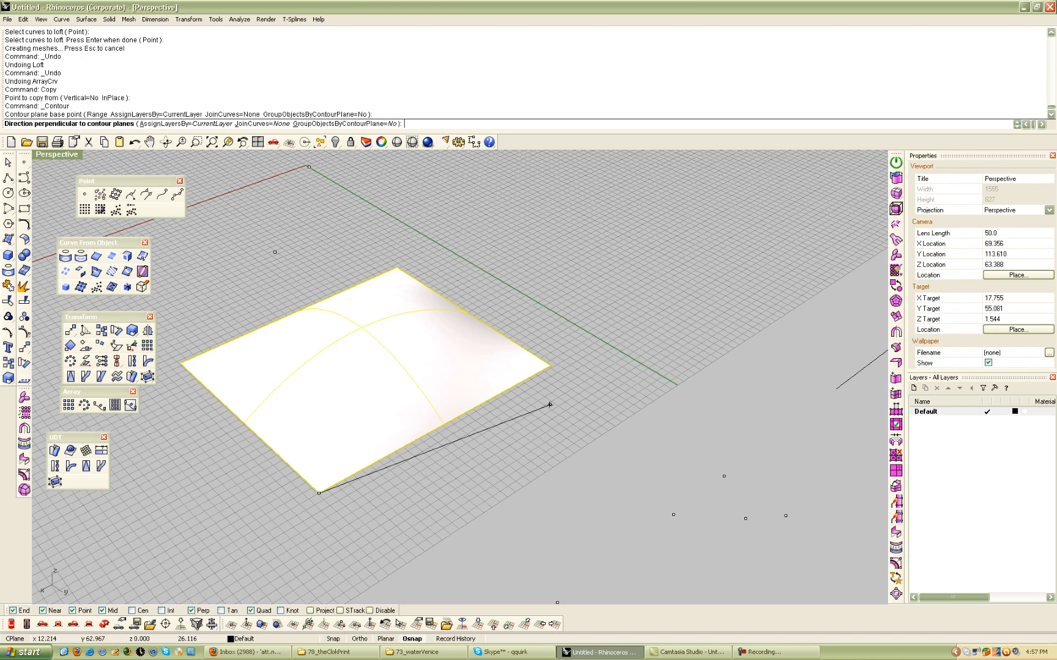
left_click(558, 364)
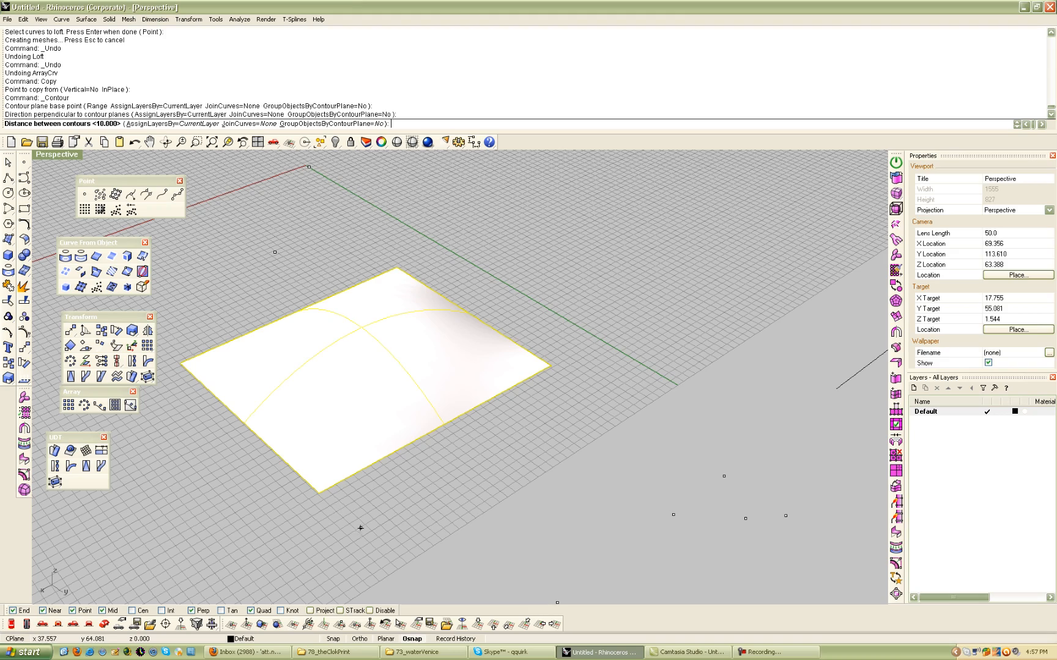
key("Return")
right_click_drag(496, 410, 373, 422)
key("ctrl+z")
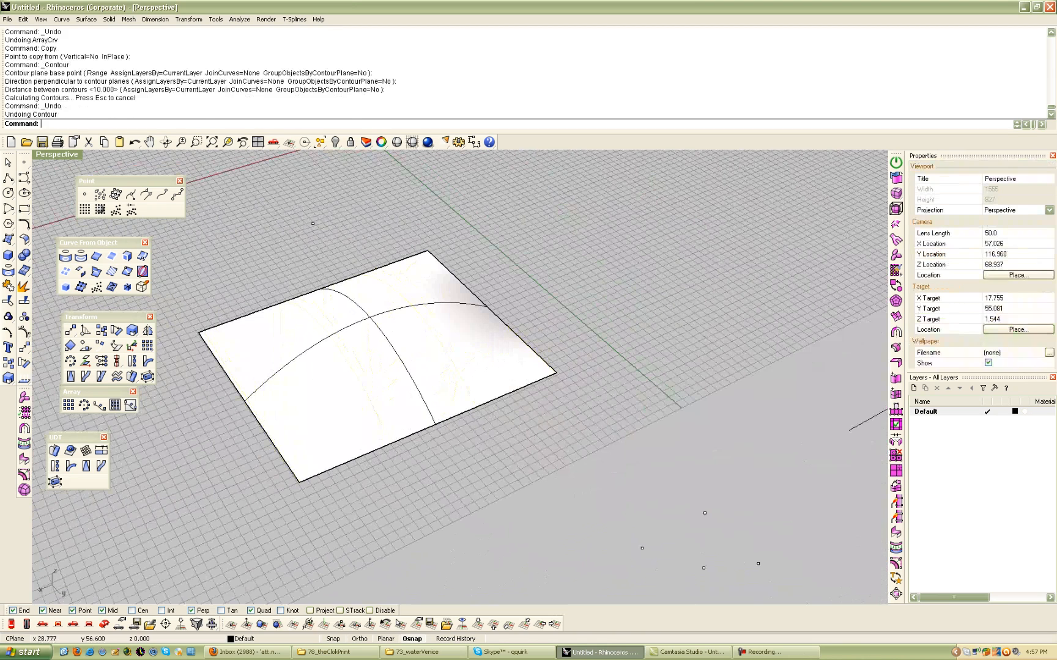
- Try contouring the domed surface between the midpoints of two opposite edges at a spacing of 1, and undo it
key("Return")
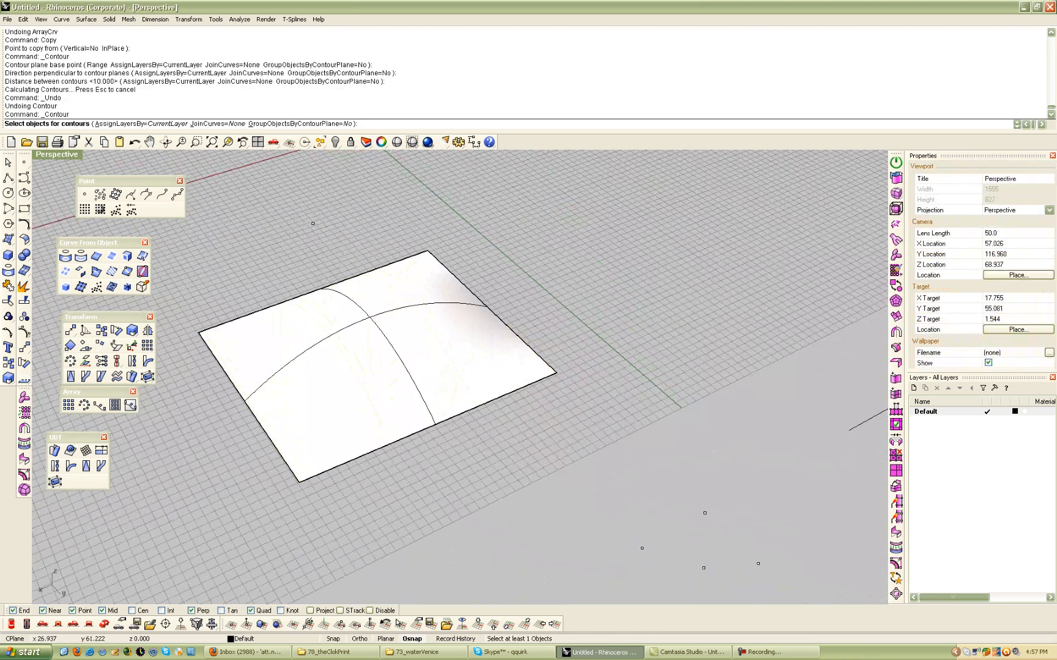
left_click(374, 436)
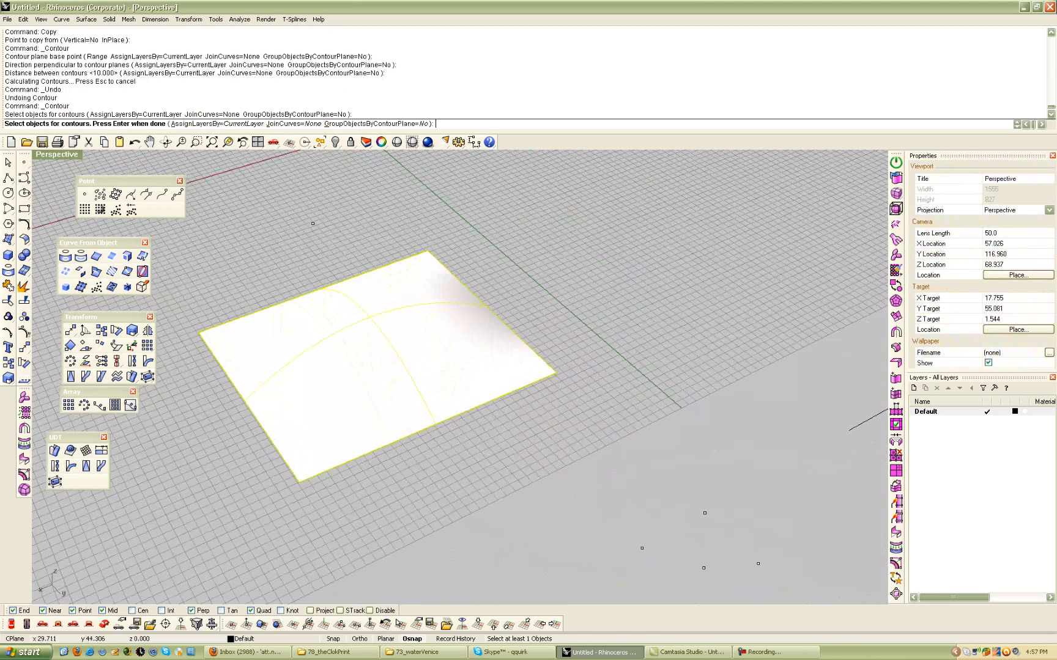
key("Return")
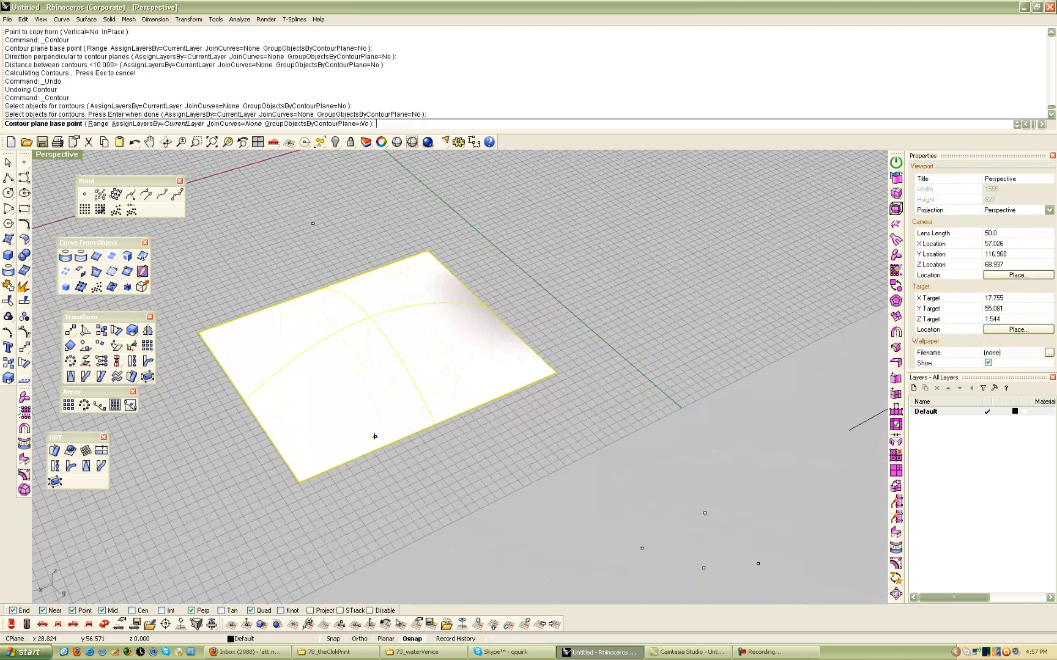
left_click(244, 402)
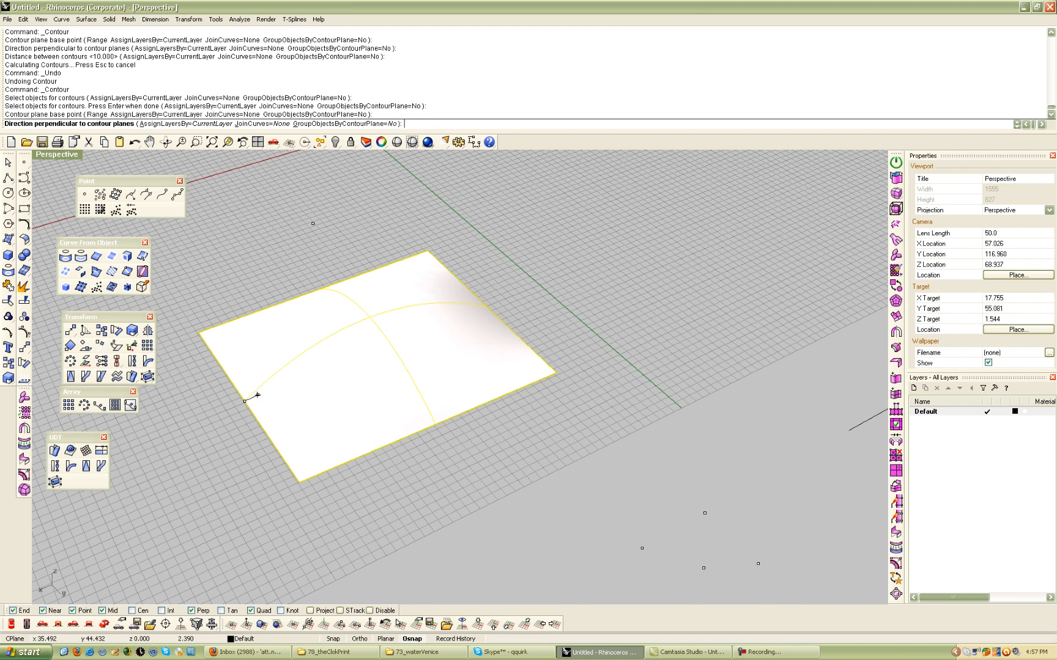
left_click(486, 306)
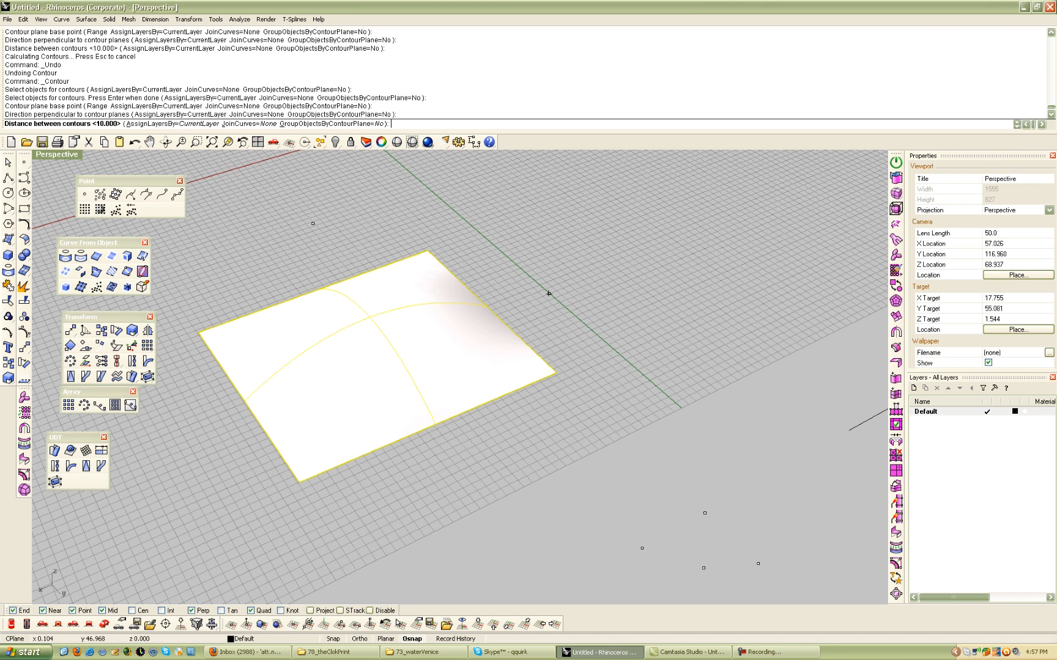
key("Return")
right_click_drag(546, 300, 483, 318)
right_click_drag(430, 172, 402, 171)
key("ctrl+z")
- Contour the domed surface from one edge's midpoint towards the opposite edge's midpoint at a spacing of 5
key("Return")
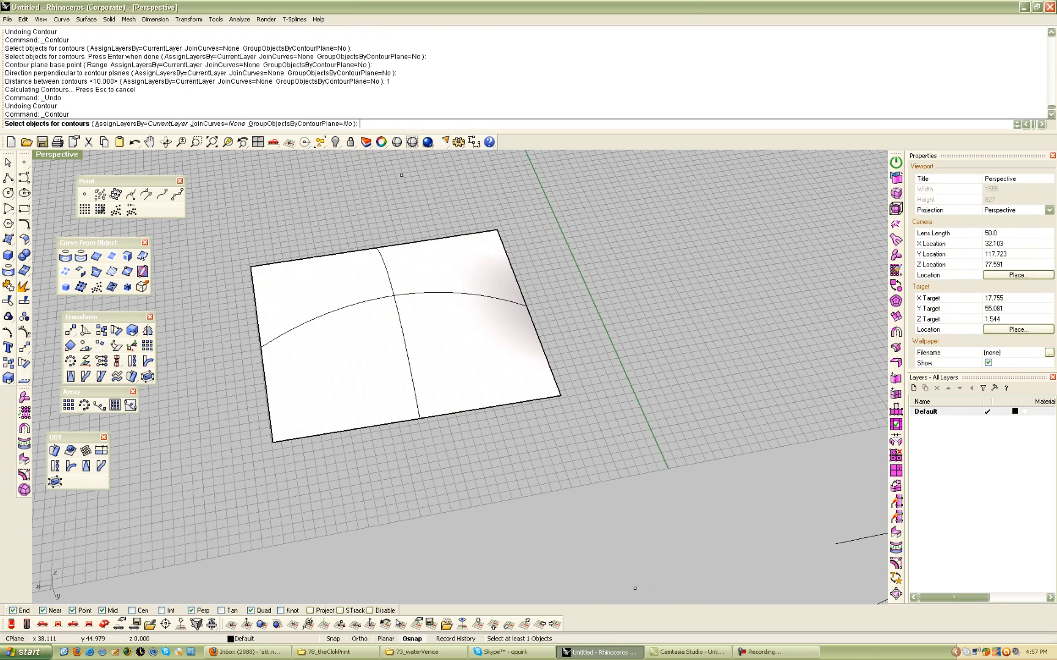
left_click(299, 337)
key("Return")
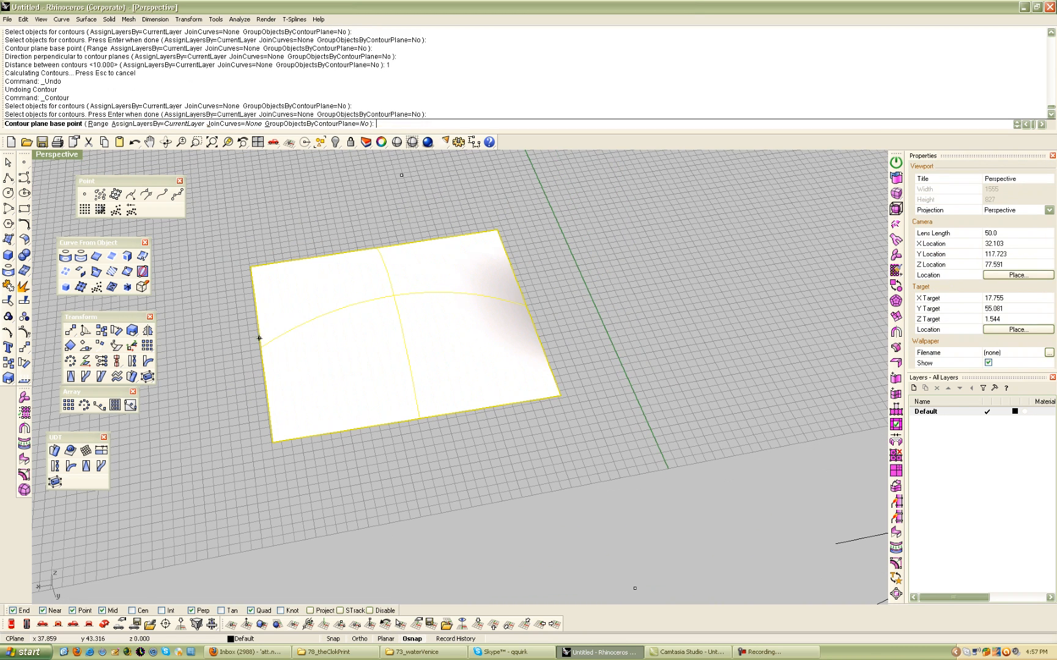
left_click(260, 348)
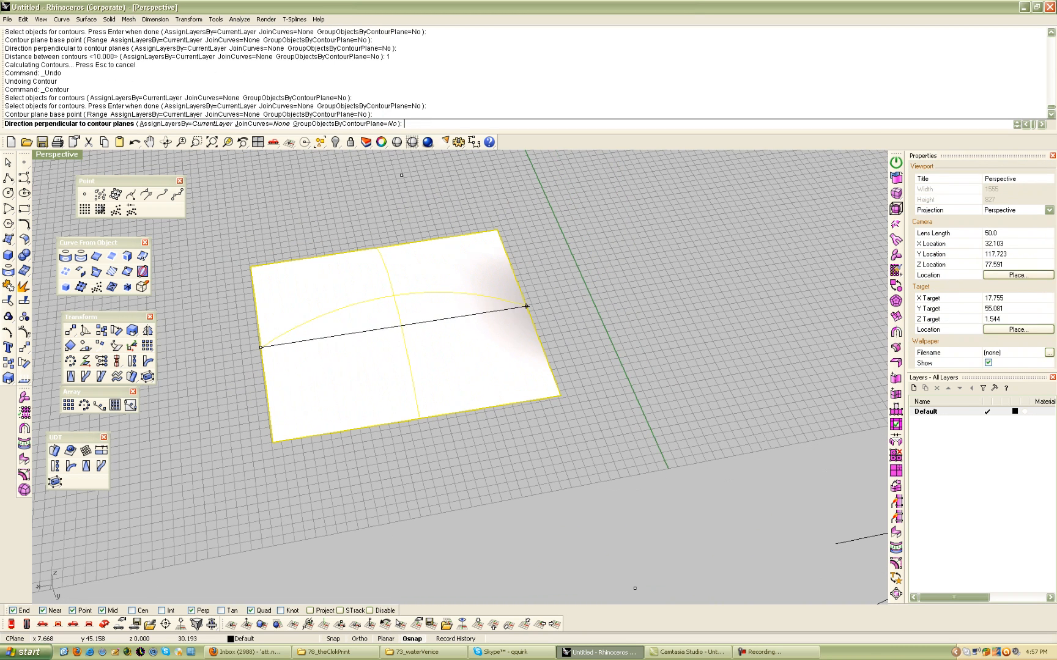
left_click(460, 340)
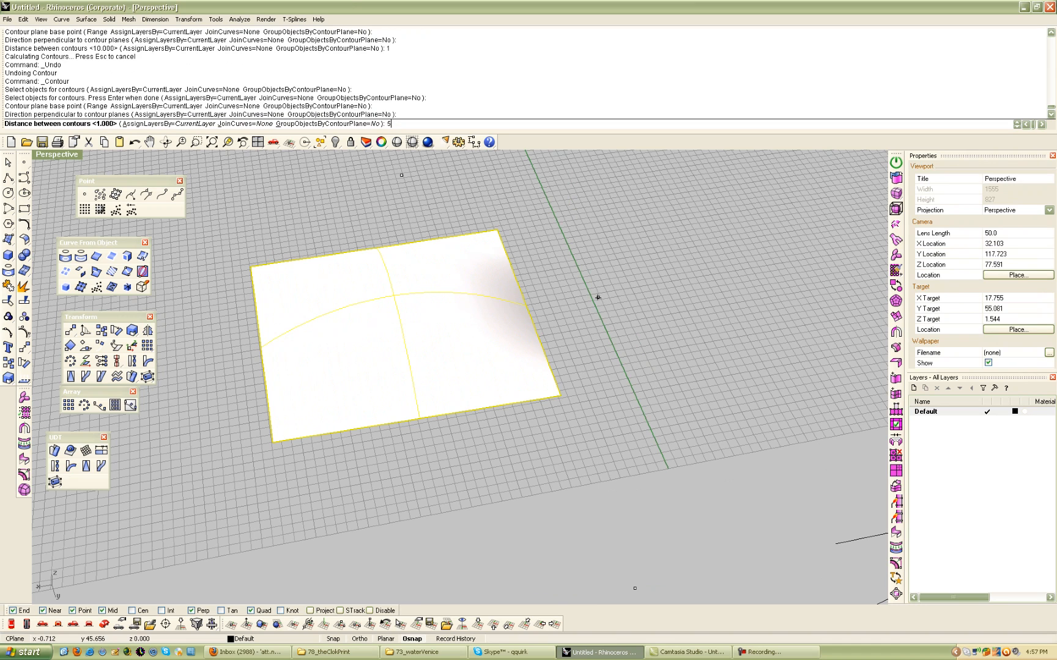
key("Return")
- Move the seven contour curves 50 units off the domed surface, across the green axis
scroll(597, 297, "down", 3)
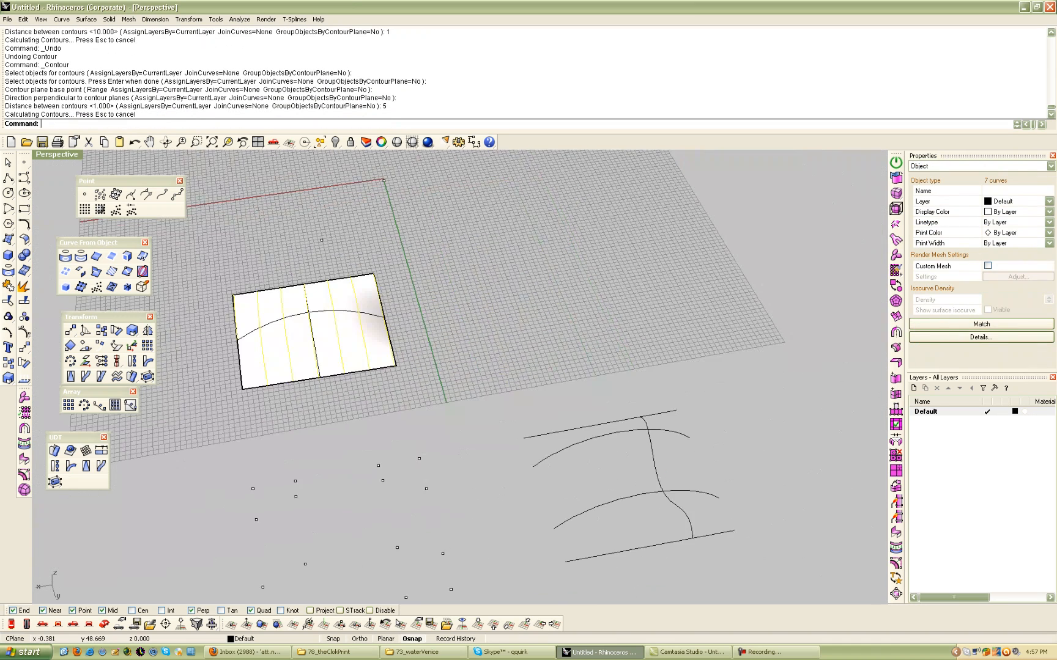
key("Return")
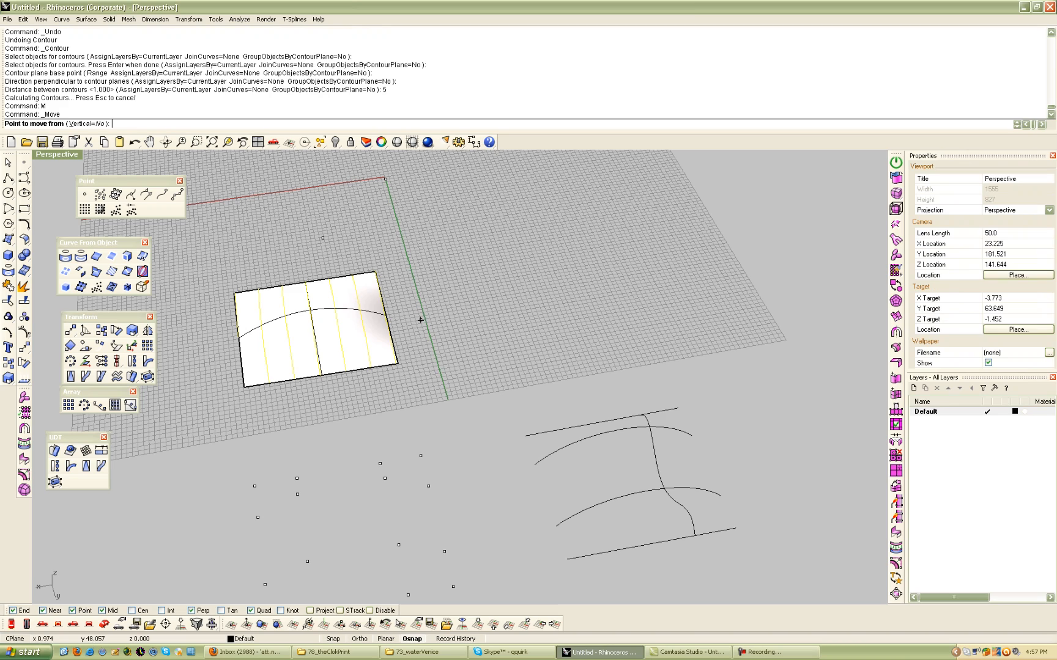
left_click(295, 415)
type("5")
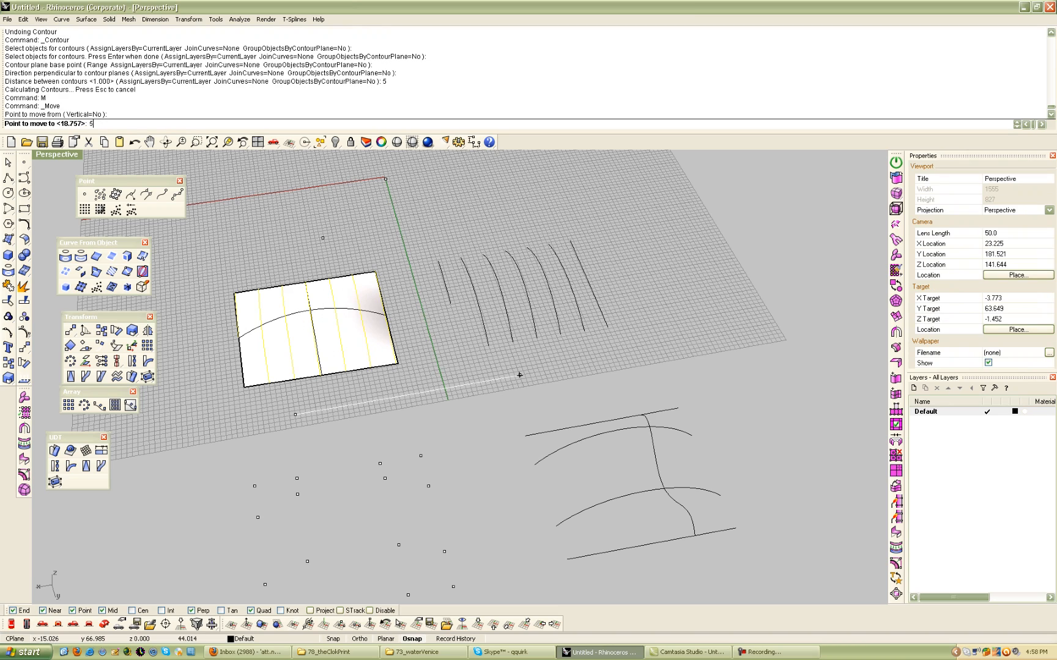
type("0")
key("Return")
right_click_drag(573, 421, 670, 381)
- Show the control points of the seven moved contour curves to inspect their density, and hide them again
left_click_drag(677, 296, 450, 328)
scroll(547, 327, "up", 6)
right_click_drag(547, 327, 820, 288)
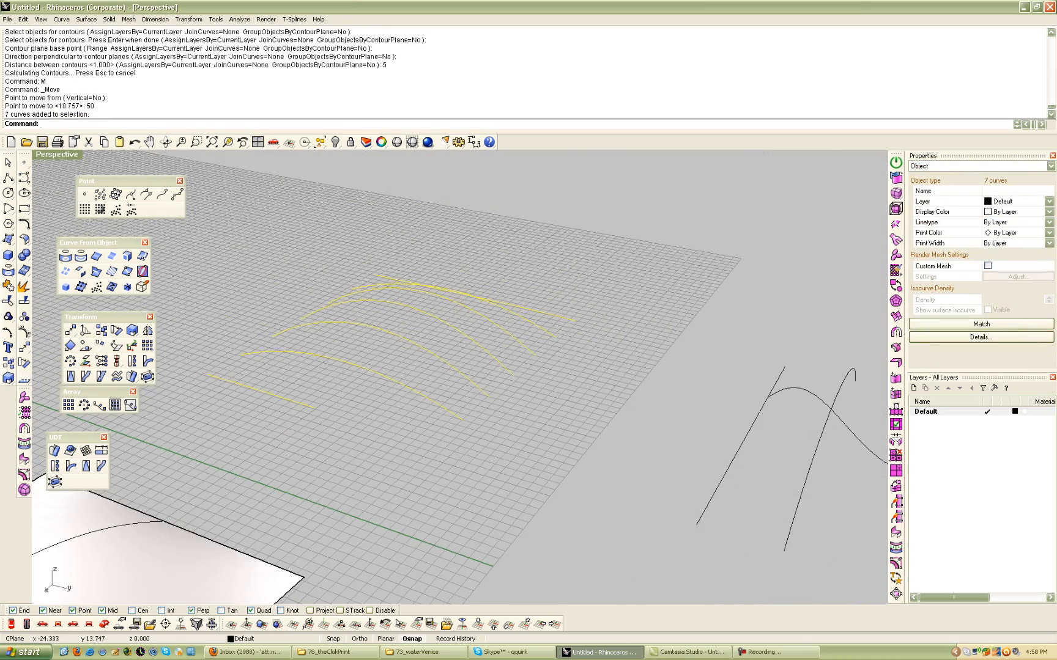
left_click(24, 332)
right_click_drag(601, 301, 529, 263)
right_click_drag(611, 330, 554, 345)
key("Escape")
left_click(491, 349)
left_click_drag(554, 221, 318, 369)
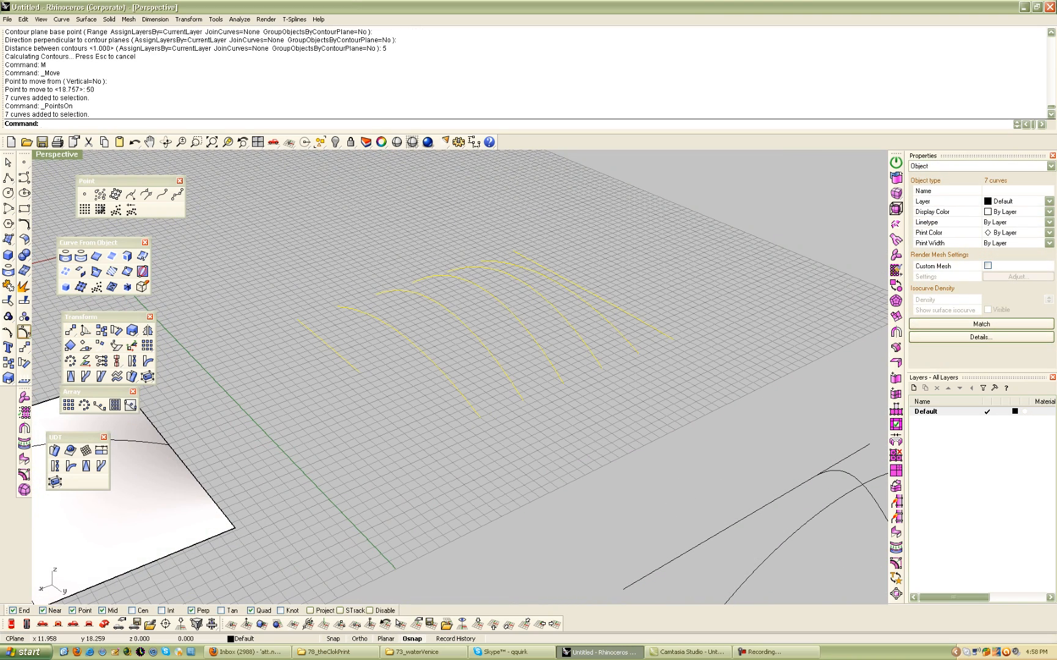
type("Rebuild")
key("Return")
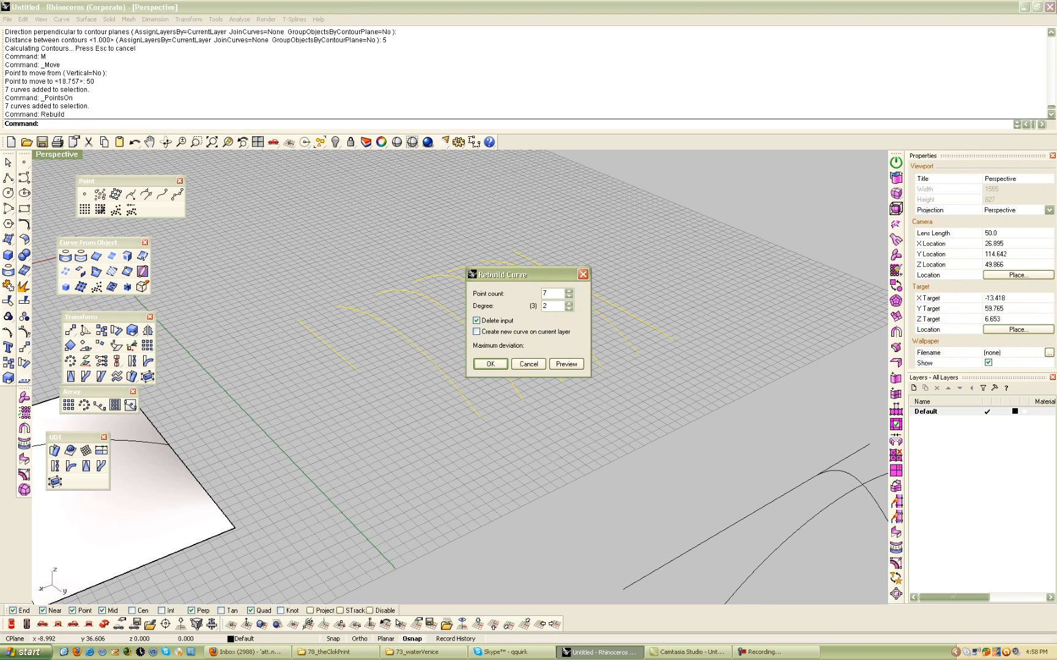
left_click(529, 365)
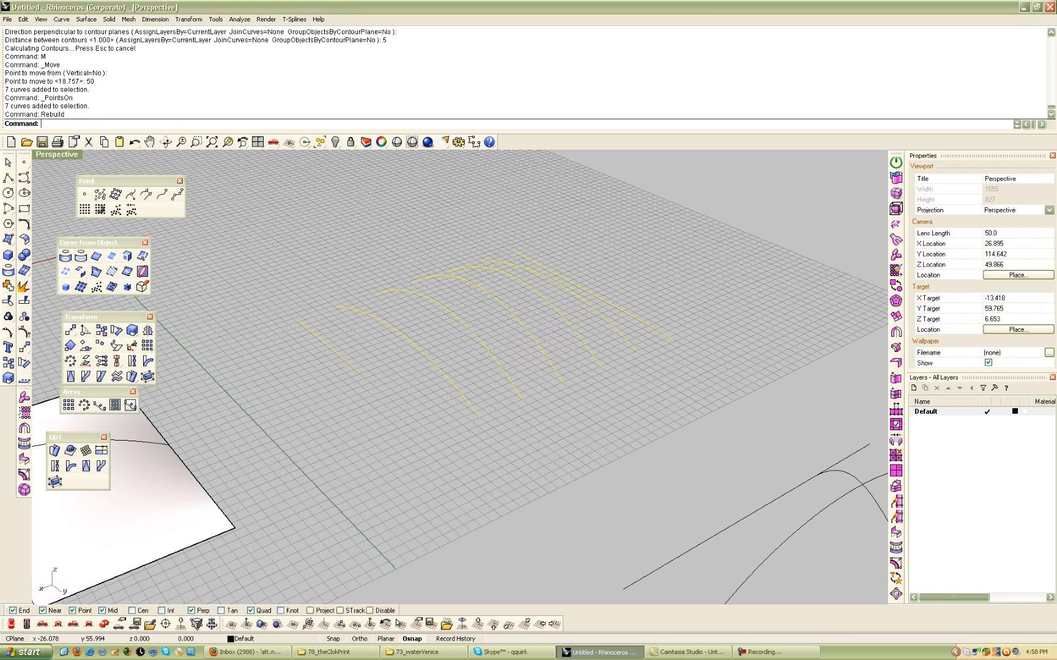
- Try rebuilding the middle contour curve with 10 points and degree 2, and undo it
left_click(515, 320)
right_click_drag(490, 333, 473, 328)
key("Return")
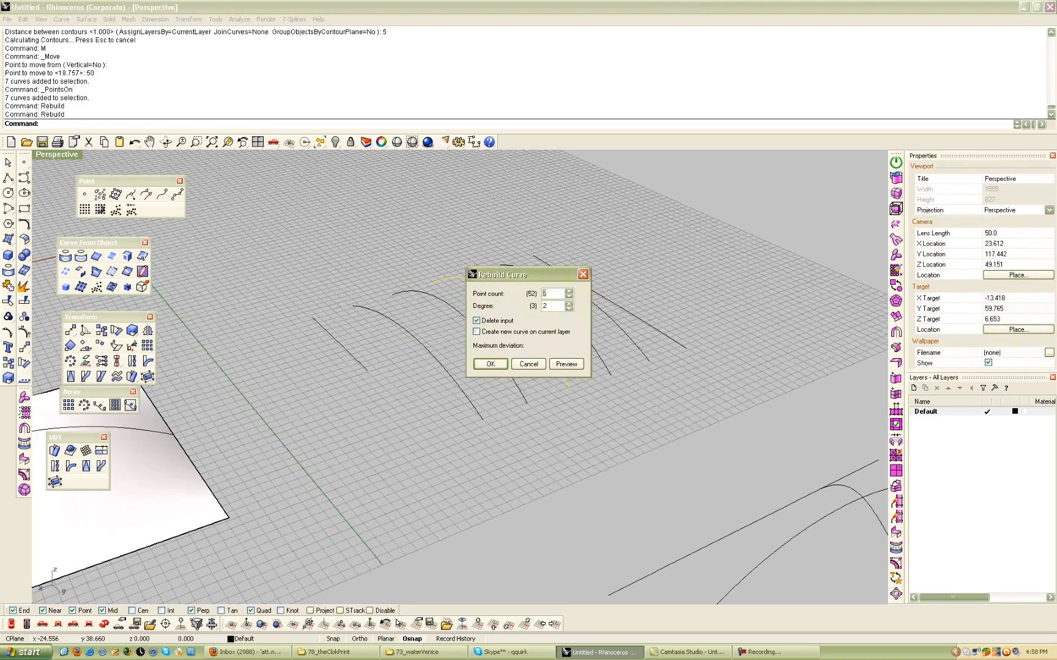
left_click(566, 364)
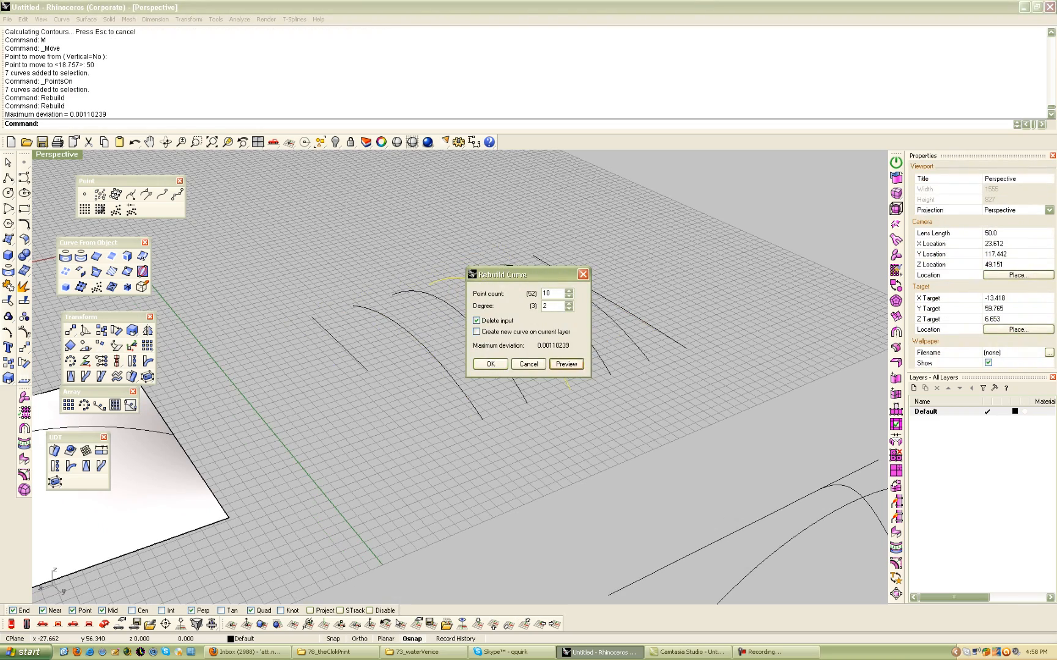
left_click(490, 365)
right_click_drag(683, 343, 379, 221)
key("ctrl+z")
- Rebuild the middle contour curve again with 10 points and degree 2, show its control points, and undo the rebuild
key("Return")
key("Escape")
right_click_drag(391, 288, 584, 362)
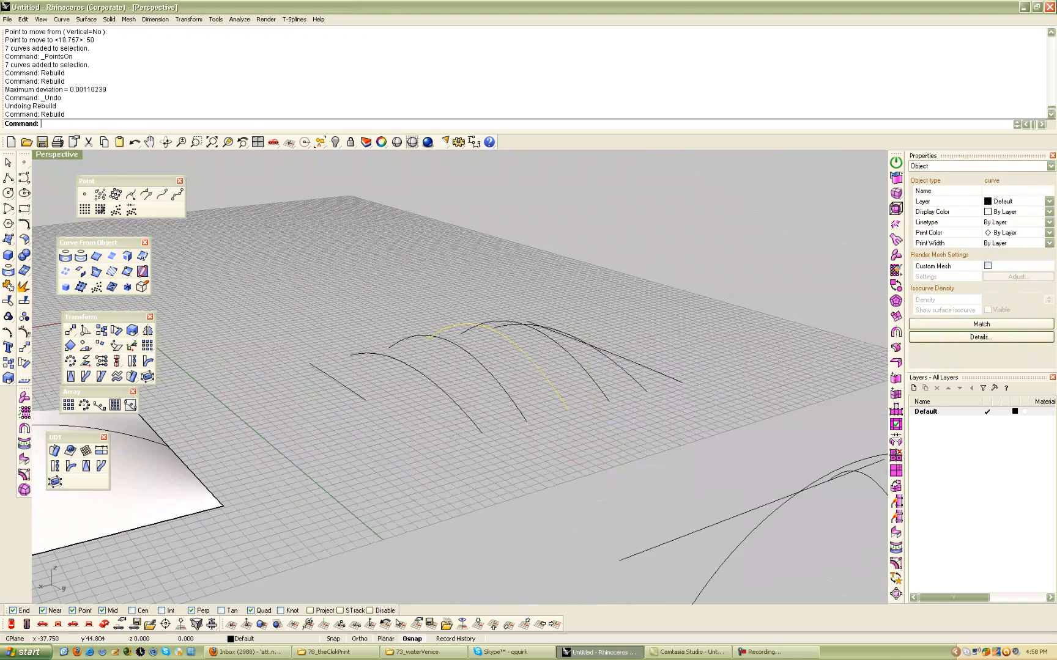
left_click(24, 332)
right_click_drag(346, 300, 177, 245)
right_click_drag(263, 279, 624, 366)
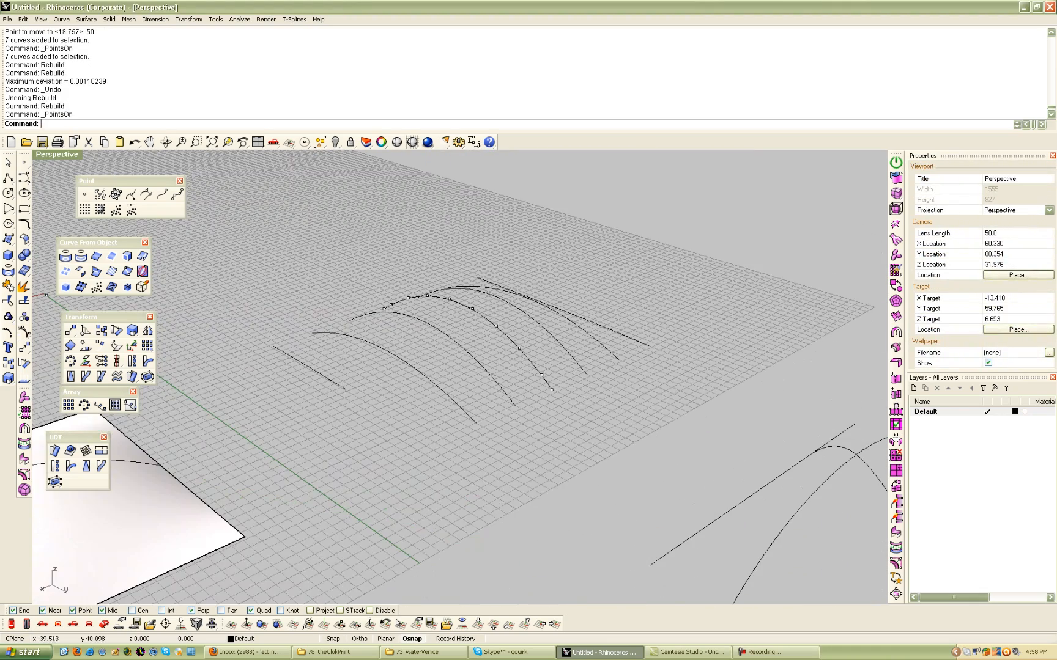
key("ctrl+z")
right_click_drag(458, 384, 385, 422)
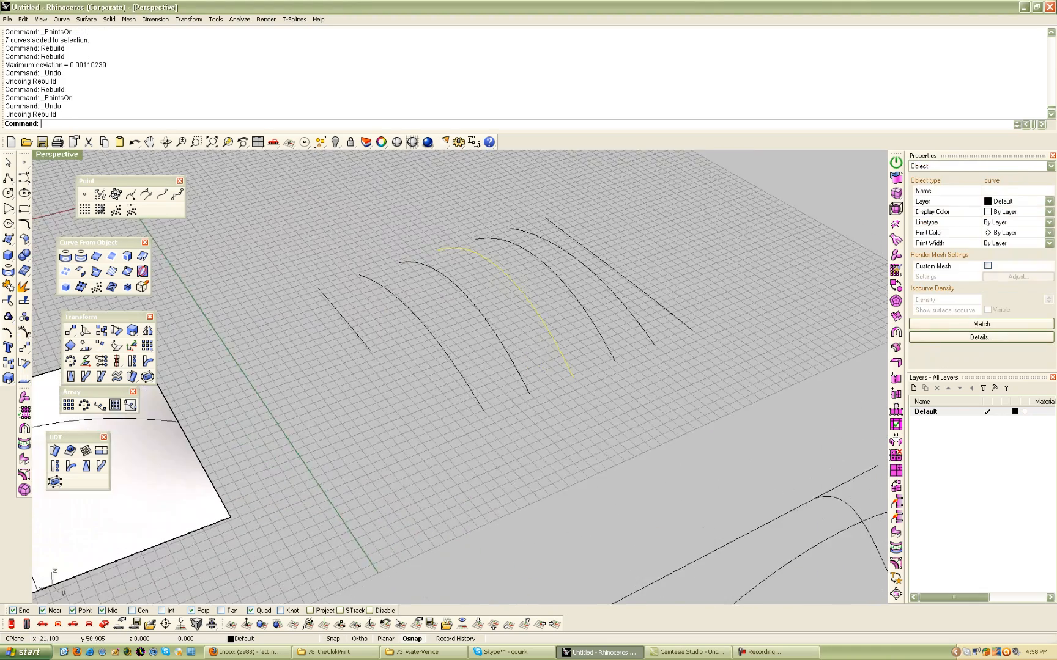
type("rebuild")
key("Return")
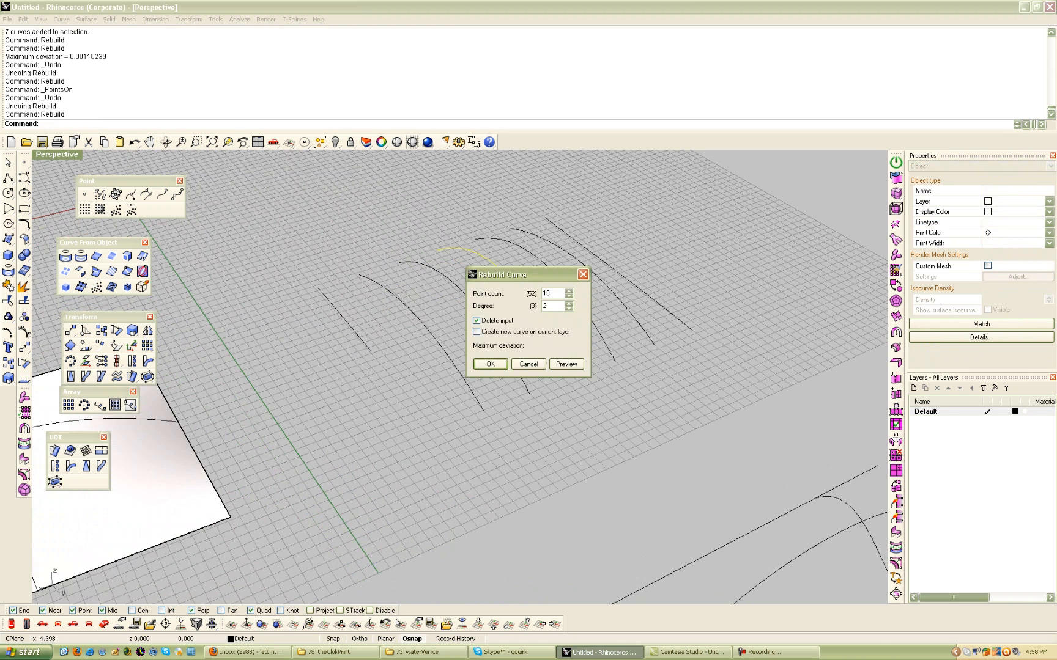
left_click(528, 364)
- Rebuild all seven moved contour curves together with 10 points and degree 2
left_click_drag(755, 208, 345, 342)
right_click(416, 326)
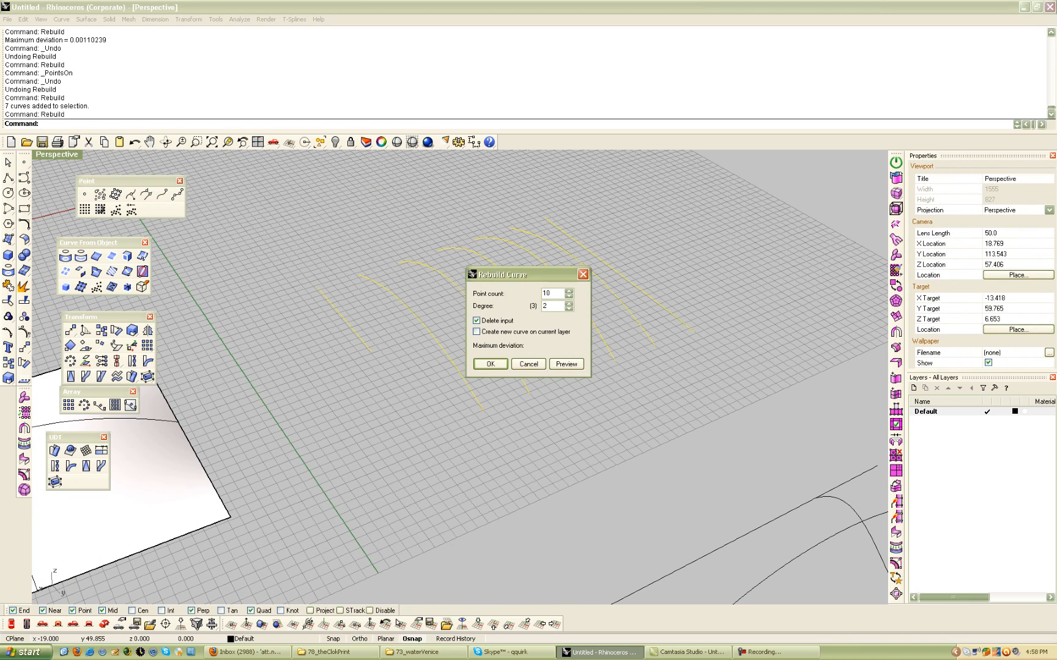
left_click(491, 364)
right_click_drag(438, 385, 409, 343)
key("Escape")
scroll(408, 343, "up", 6)
- Show the control points of the six curves beside the short first one and examine their even spacing
left_click(456, 351)
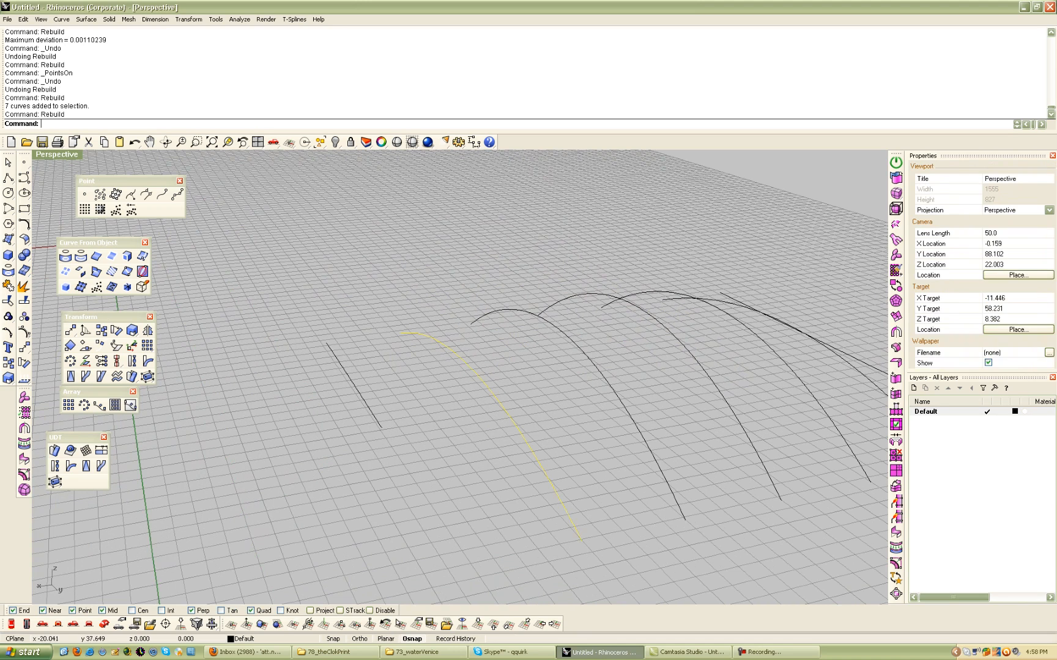
left_click(566, 335, "shift")
right_click_drag(567, 254, 459, 249, "shift")
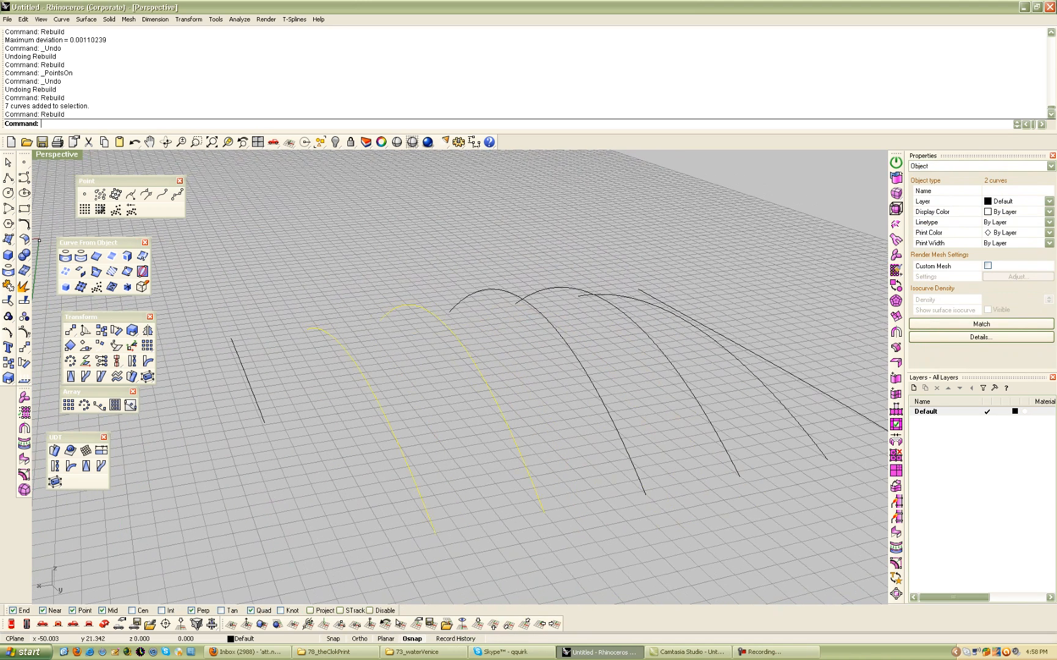
left_click_drag(844, 285, 318, 309, "shift")
left_click(25, 332)
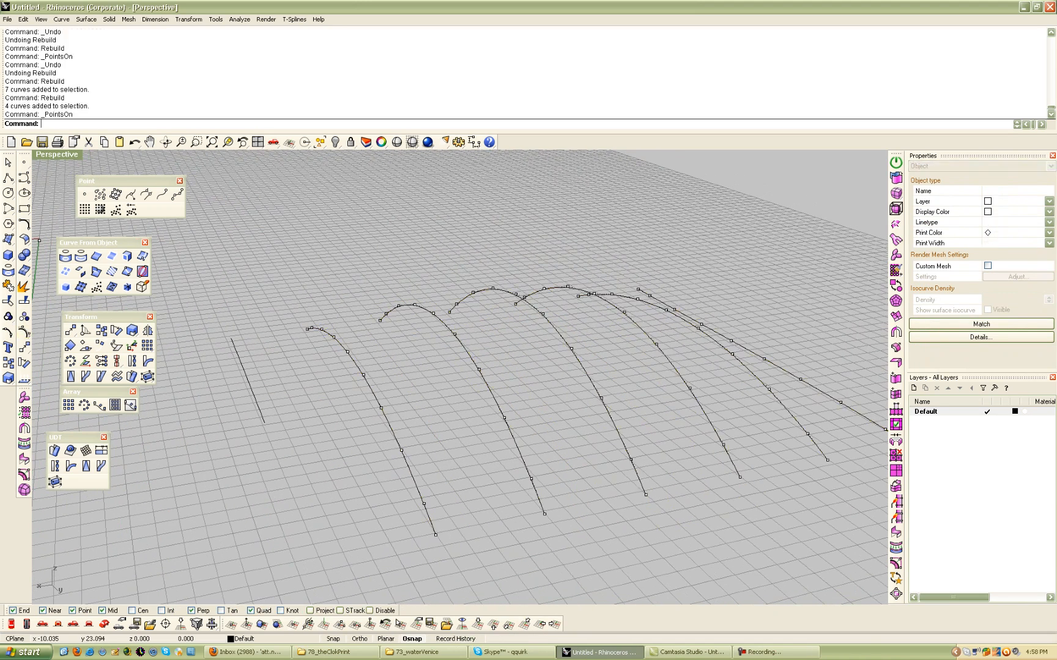
right_click_drag(349, 293, 532, 297)
scroll(489, 300, "down", 4)
right_click_drag(422, 306, 388, 331, "shift")
scroll(471, 340, "up", 6)
right_click_drag(489, 336, 379, 324, "shift")
right_click_drag(263, 358, 482, 402)
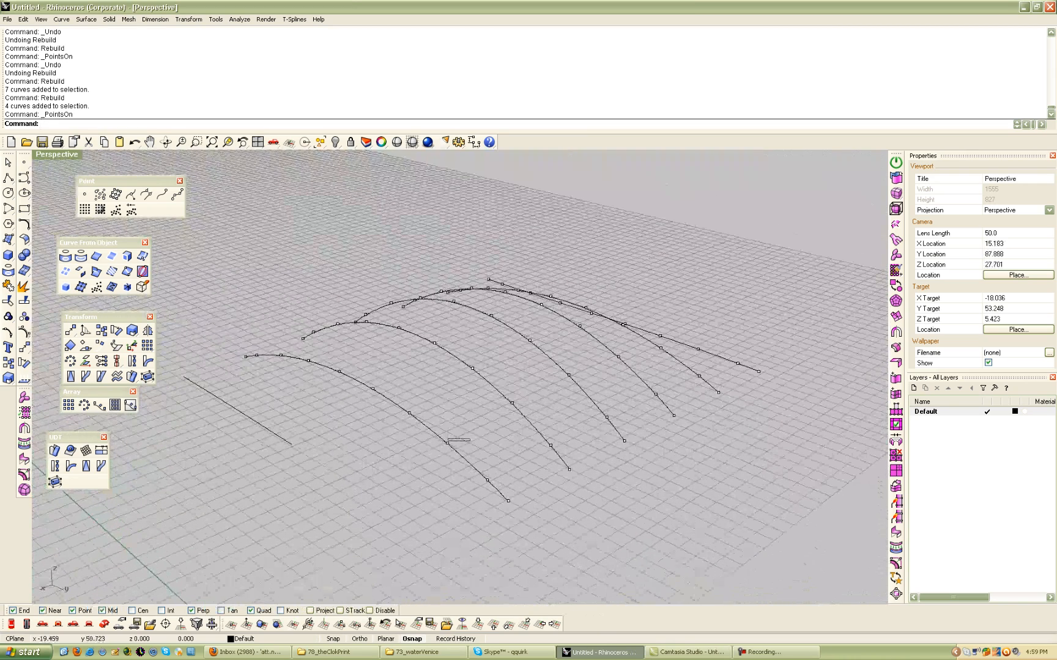
- Try moving a control point of the first arched curve onto the matching point of its neighbour, undo it, and hide the control points
left_click_drag(447, 443, 513, 404)
key("ctrl+z")
left_click_drag(447, 443, 513, 403)
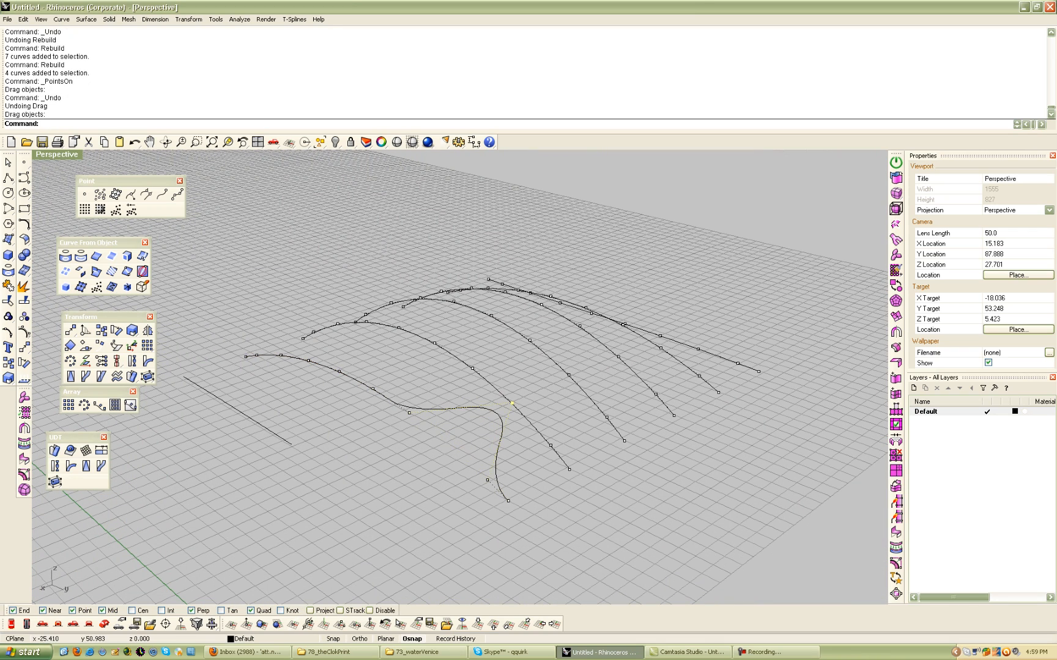
key("ctrl+z")
right_click_drag(342, 383, 305, 413)
key("Escape")
key("Escape")
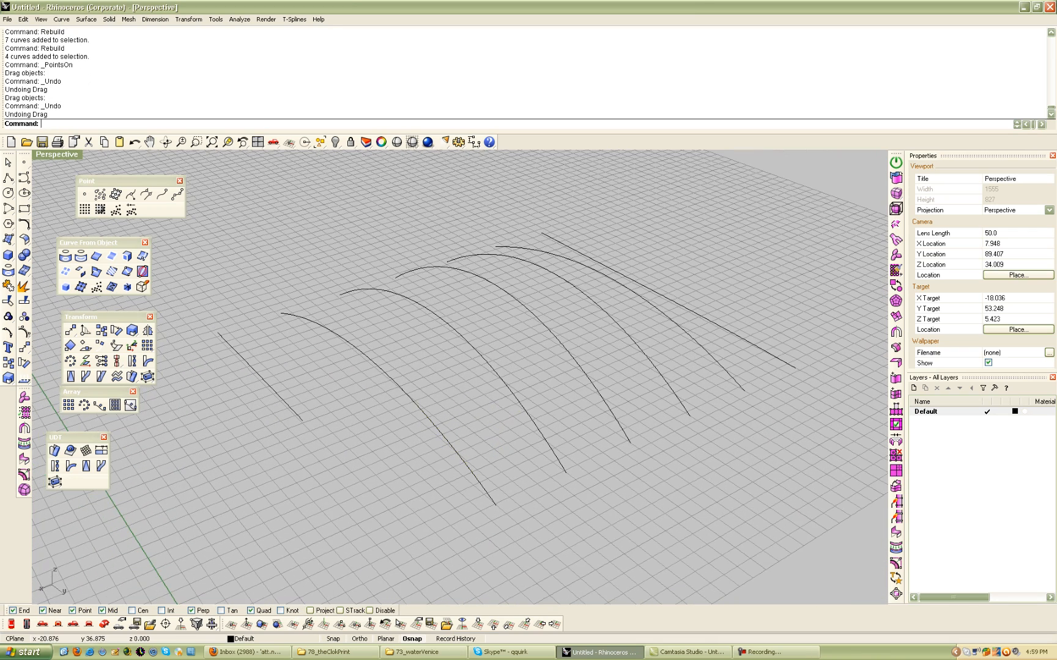
- Extract the control points of the six rebuilt curves as point objects and group them
left_click_drag(288, 216, 795, 500)
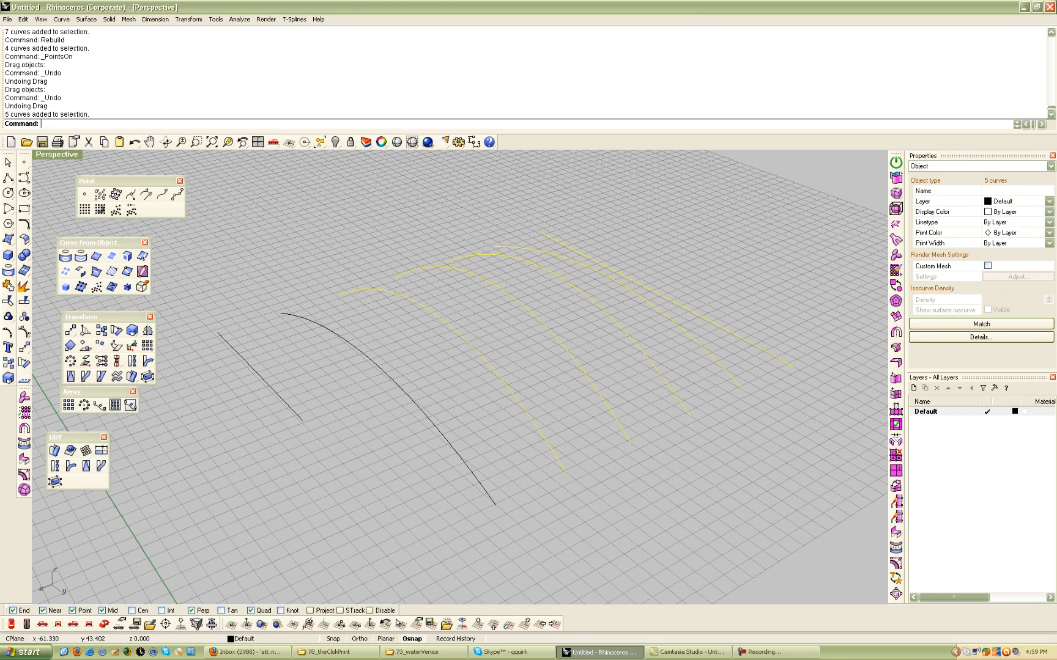
left_click_drag(347, 402, 340, 405, "shift")
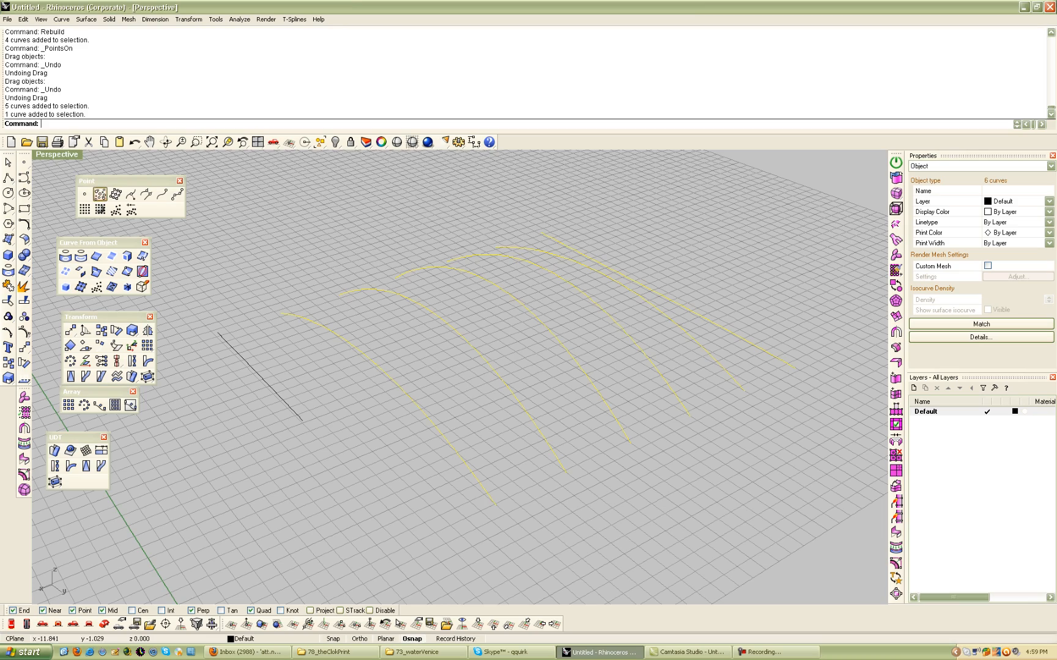
left_click(116, 195)
right_click_drag(526, 379, 428, 385)
key("ctrl+g")
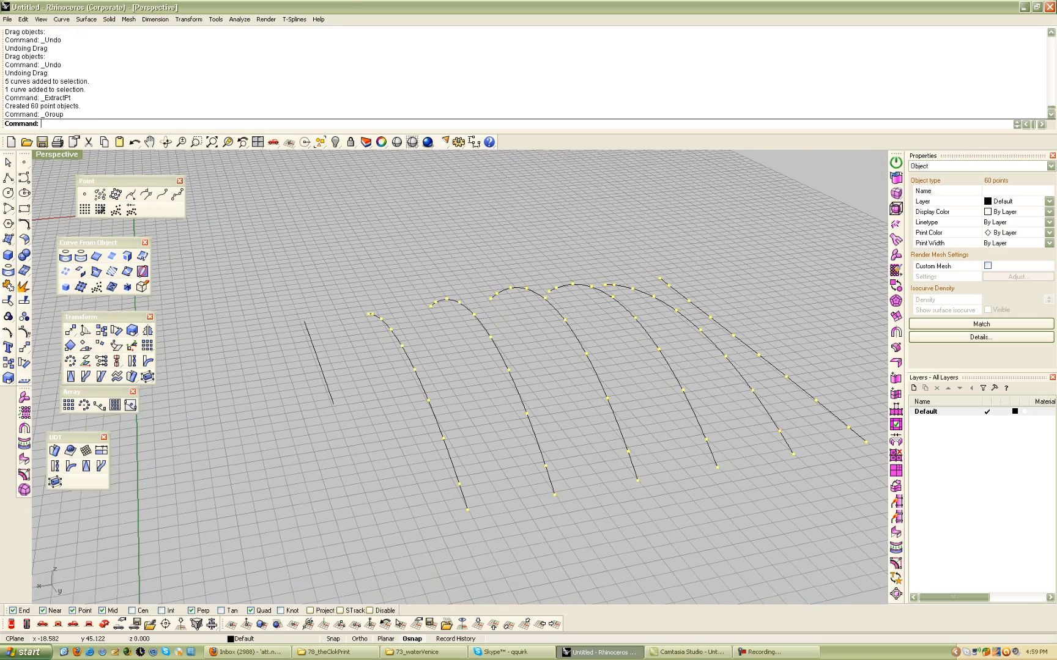
key("Escape")
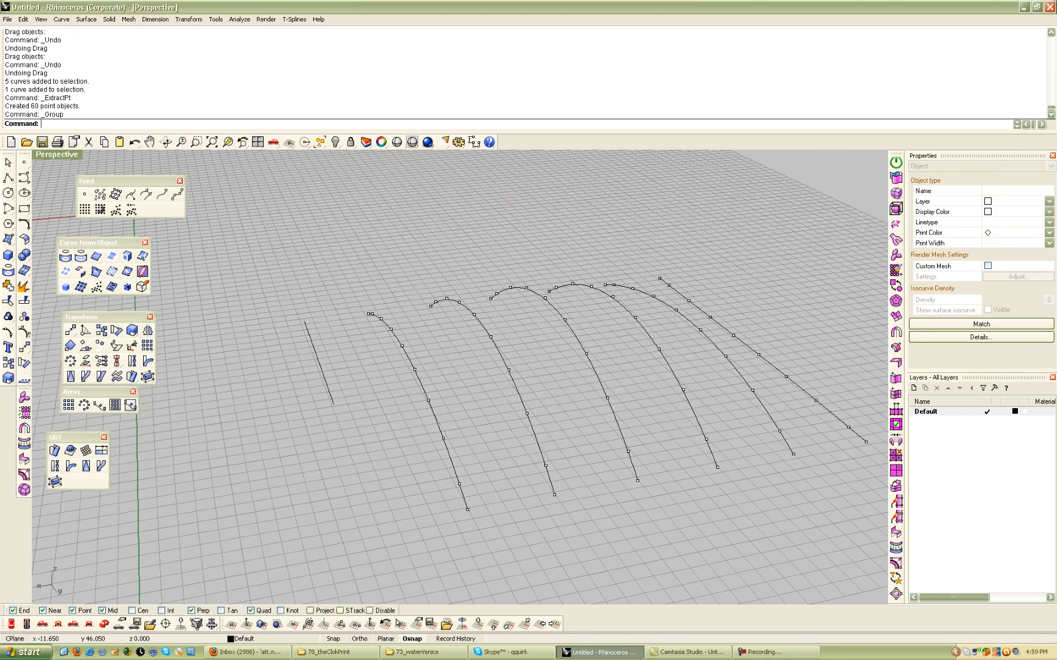
- Show the control points of the first two arched curves and swap one matching pair between them, snapping to the extracted points
left_click(437, 425)
left_click(515, 385, "shift")
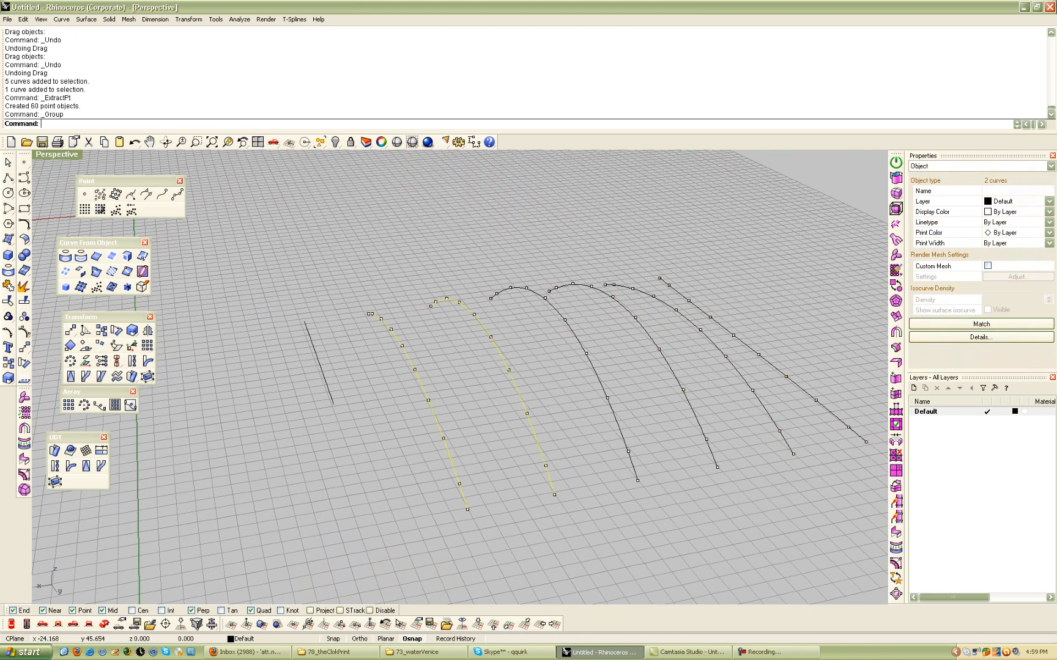
key("F10")
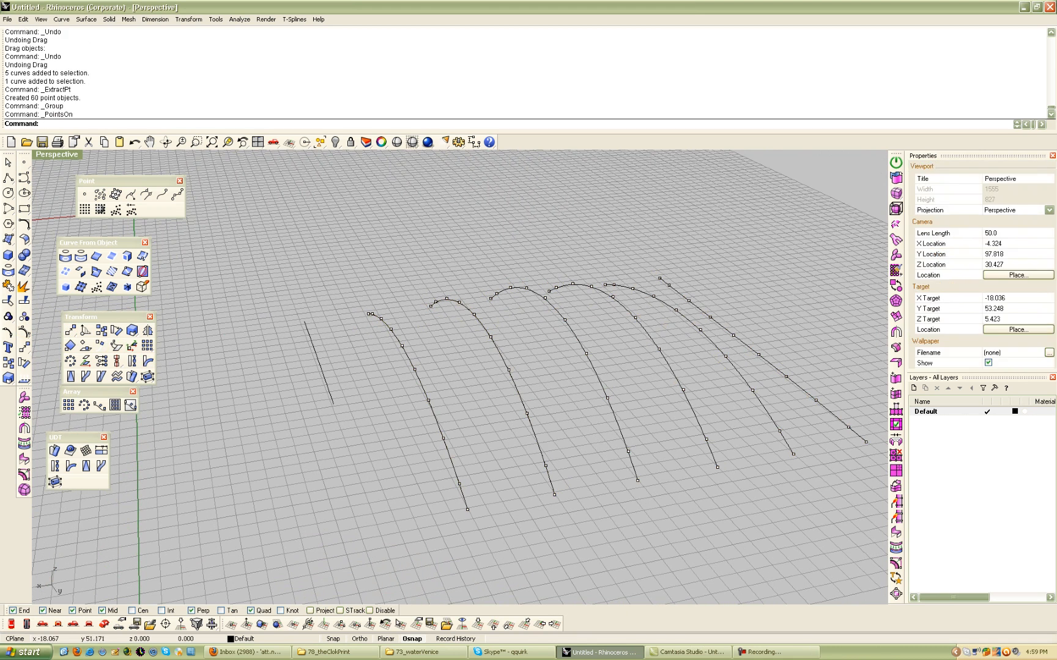
left_click(443, 438)
left_click(474, 468)
left_click_drag(444, 438, 526, 414)
left_click(527, 414)
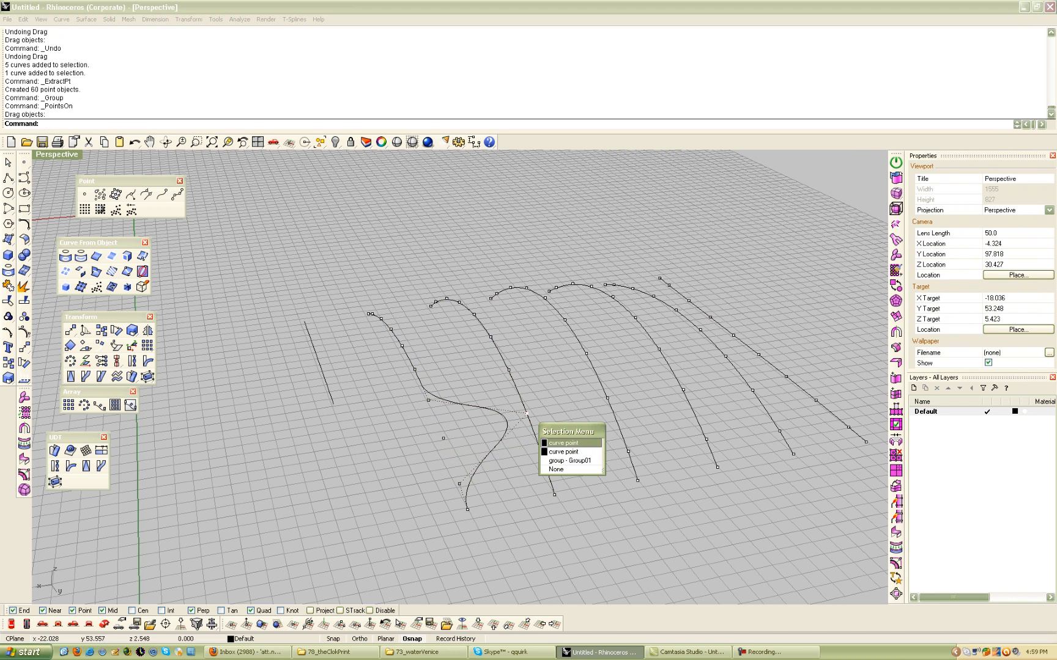
left_click(563, 452)
left_click_drag(527, 414, 443, 437)
- Swap further alternate control point pairs between the two arched curves so that they weave into a braid
right_click_drag(443, 438, 606, 505)
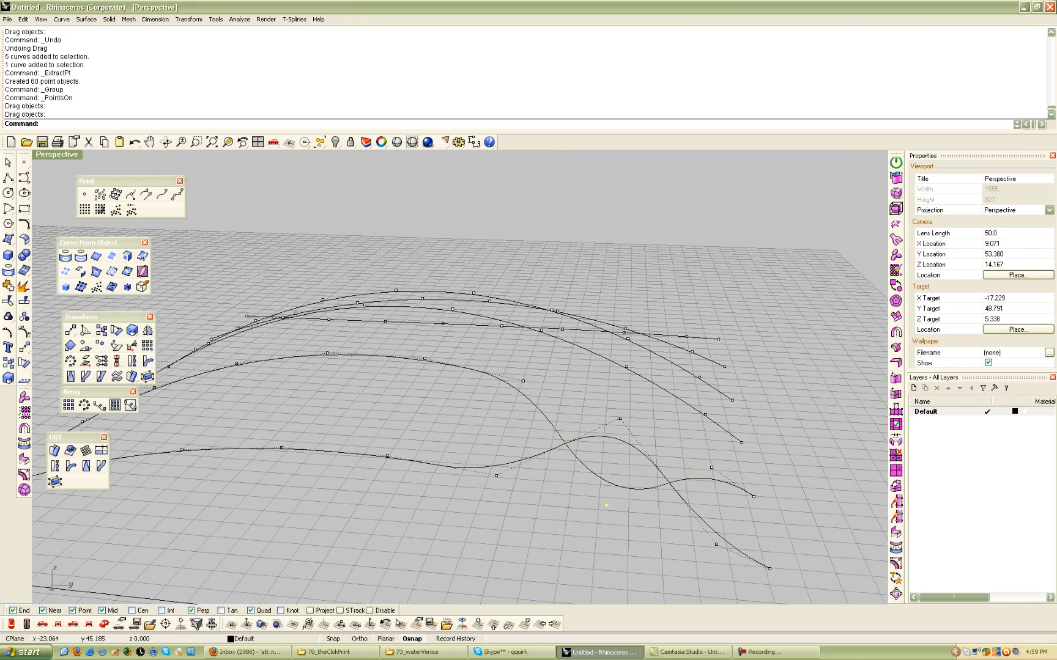
left_click(606, 505)
left_click(428, 485)
mouse_move(388, 456)
left_mouse_down()
mouse_move(425, 359)
mouse_move(387, 456)
left_mouse_up()
left_click(424, 359)
left_click(456, 386)
right_click_drag(673, 409, 672, 498)
scroll(396, 388, "down", 6)
scroll(489, 474, "up", 6)
right_click_drag(515, 472, 553, 472, "shift")
left_click(420, 469)
left_click(455, 500)
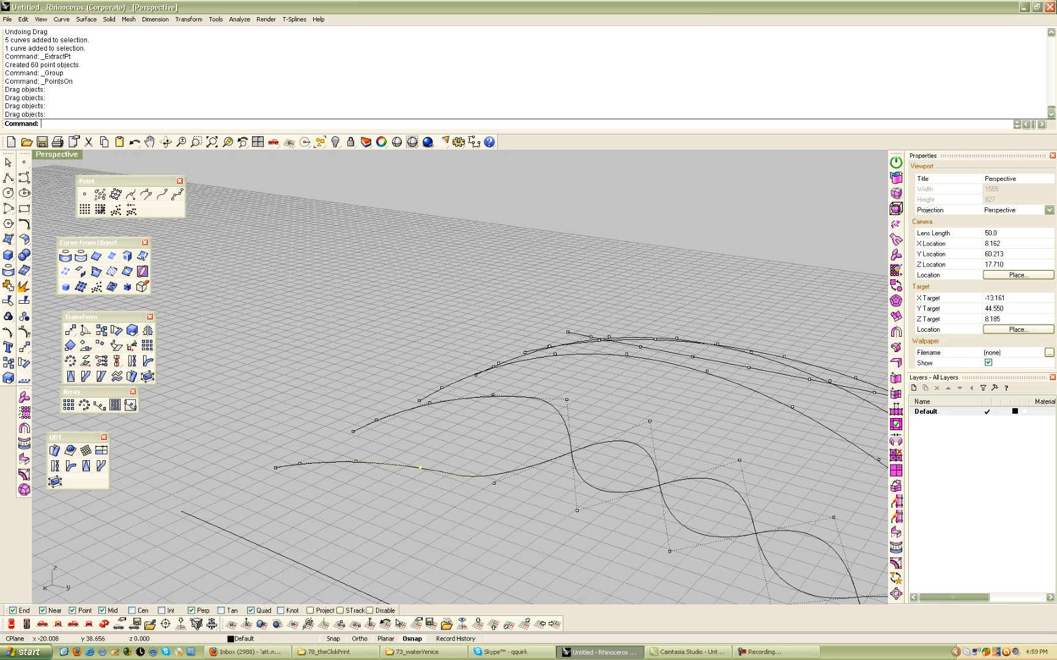
mouse_move(420, 468)
left_mouse_down()
mouse_move(493, 395)
mouse_move(420, 468)
left_mouse_up()
left_click(493, 395)
left_click(531, 432)
right_click_drag(560, 431, 196, 508)
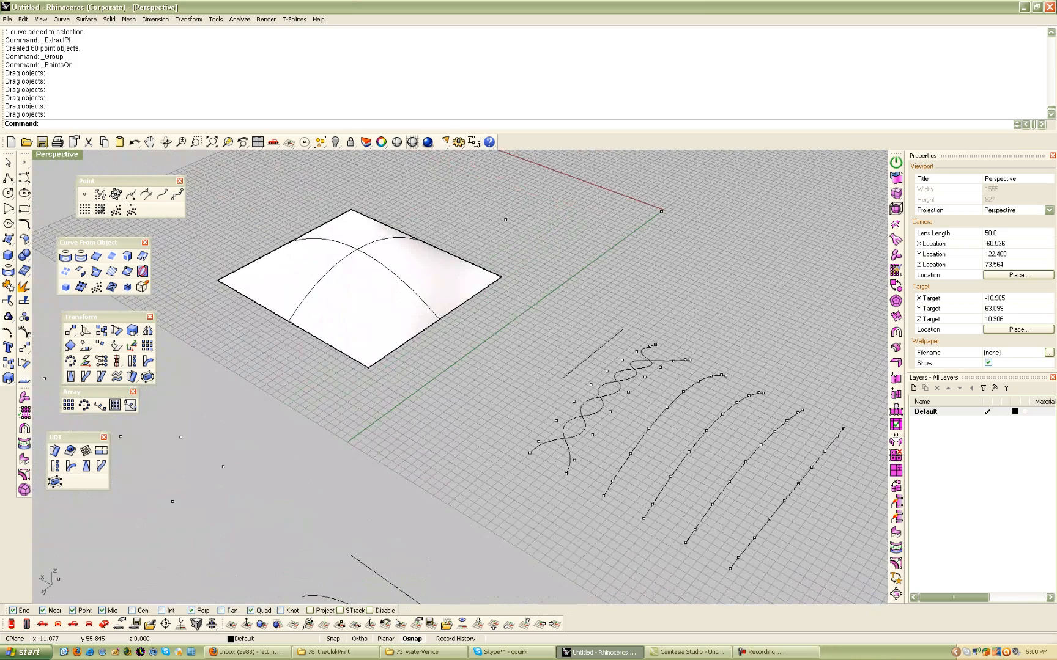
- Move the two braided curves 50 units back over the domed surface
left_click(568, 446)
left_click(571, 435, "shift")
right_click_drag(196, 507, 312, 437)
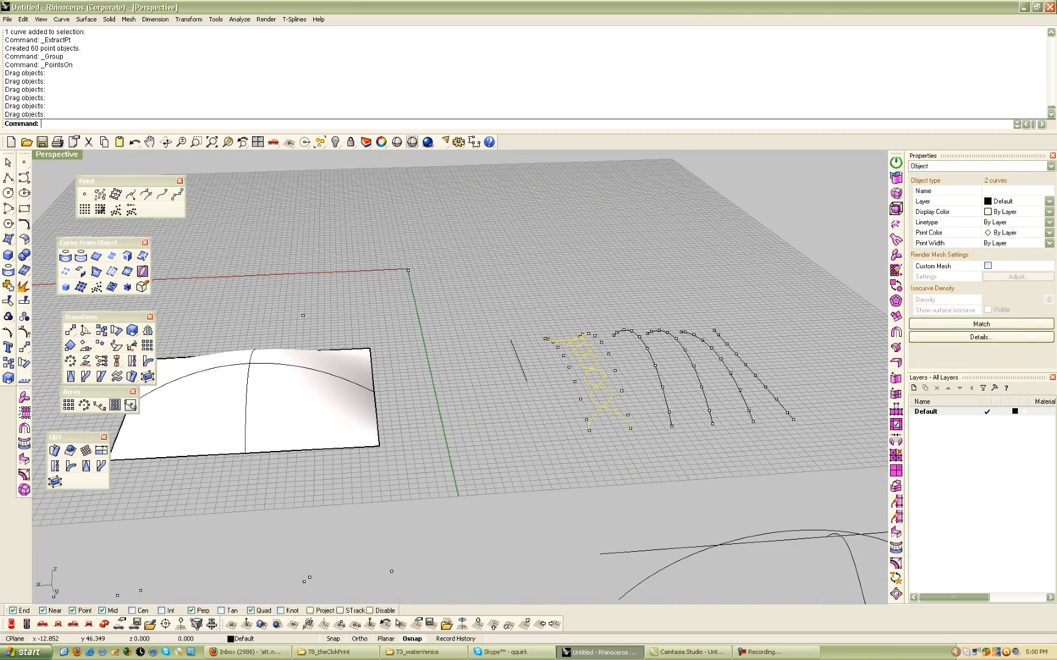
key("Return")
left_click(518, 447)
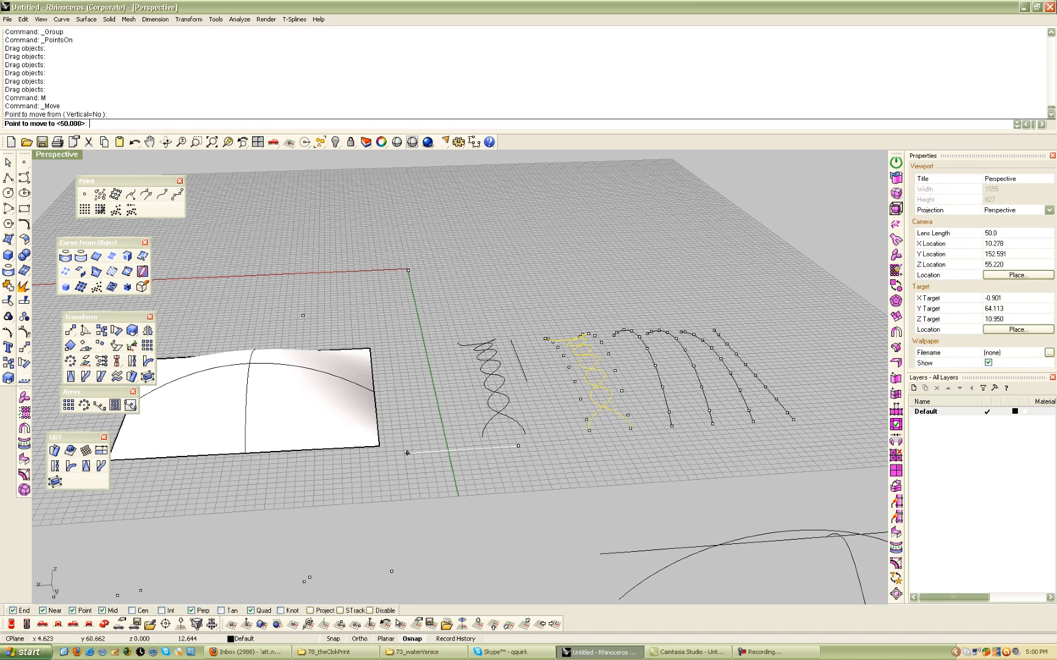
key("Return")
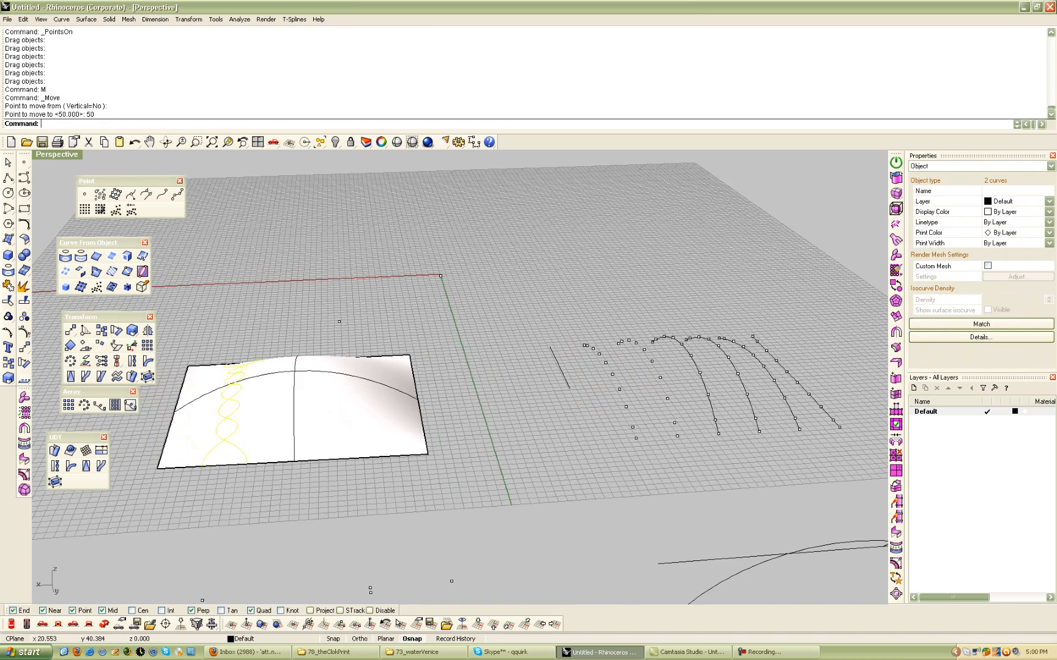
- Project the two braided curves onto the domed surface from the Top view, keeping the input curves
right_click_drag(379, 372, 422, 431)
left_click(11, 625)
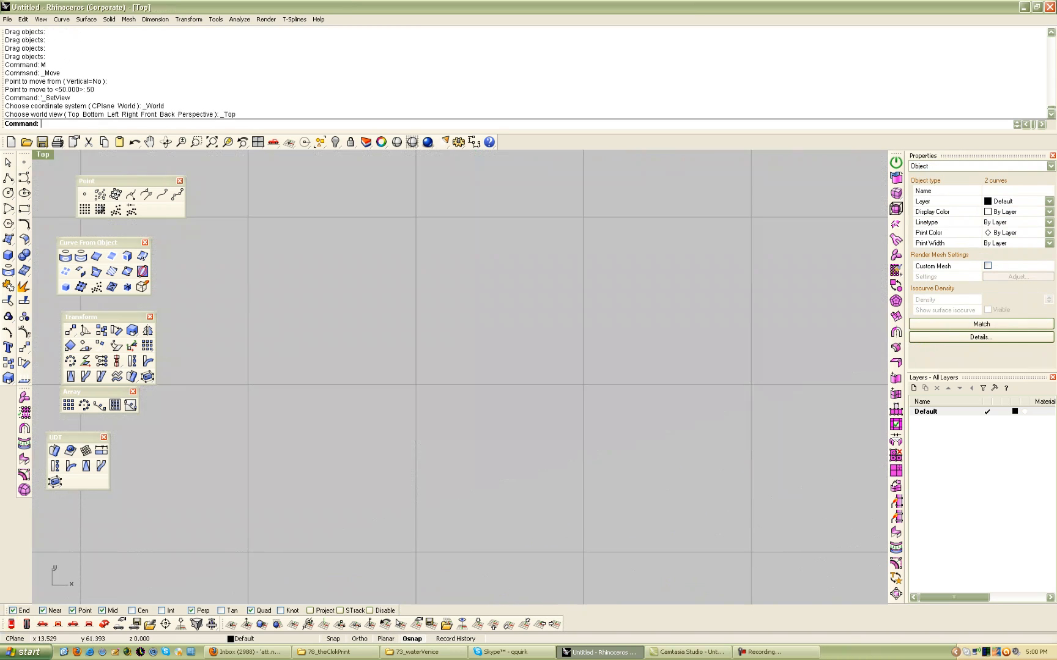
middle_click(294, 375)
left_click(310, 409)
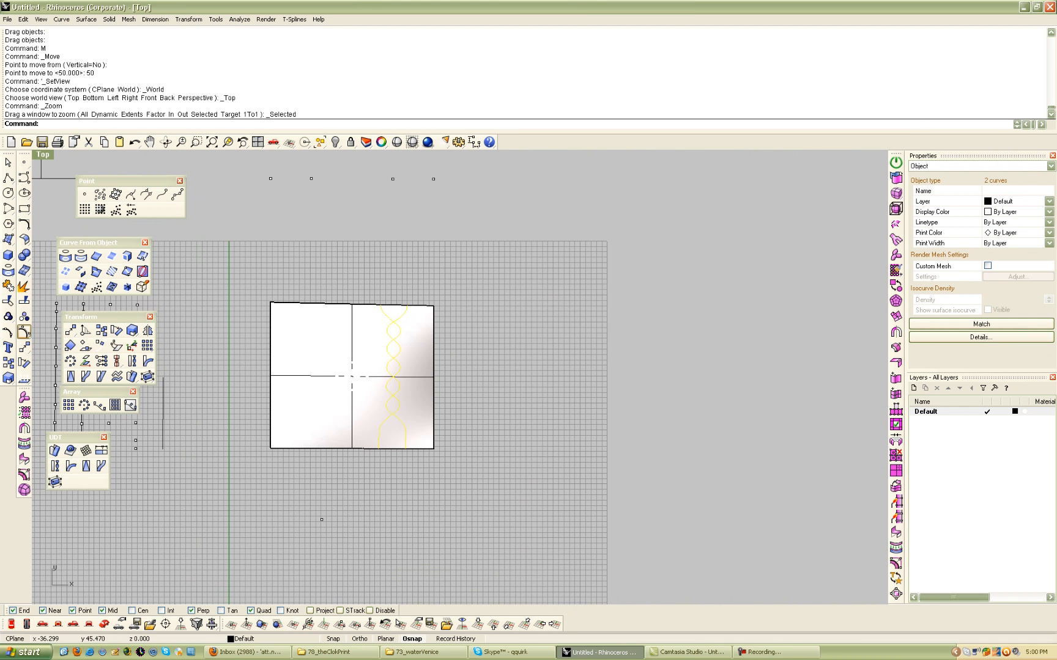
left_click(8, 269)
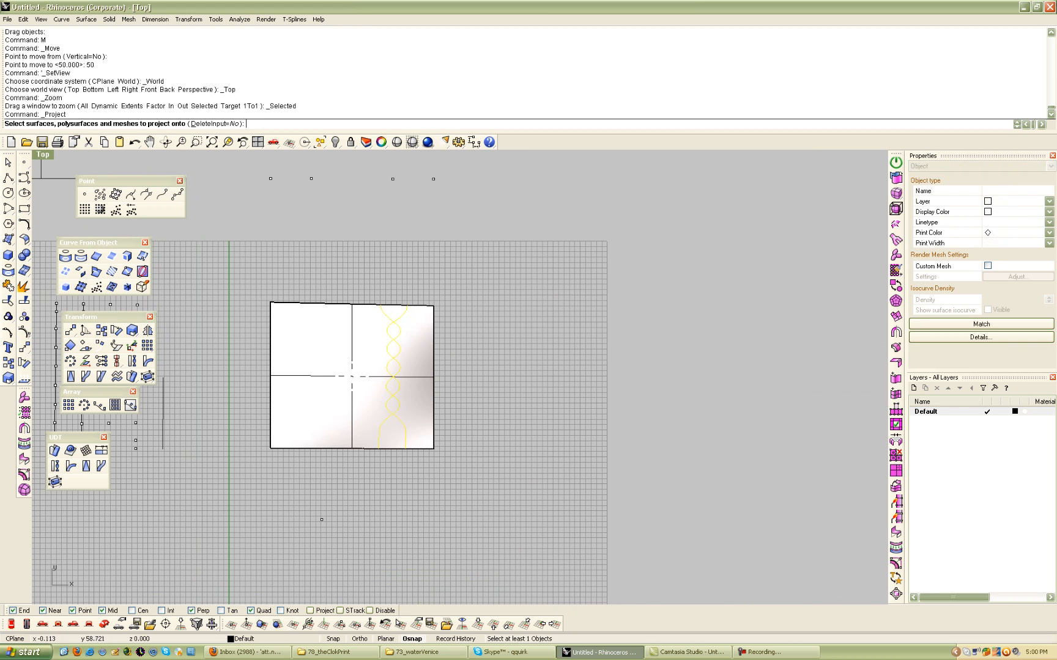
left_click(352, 374)
key("Return")
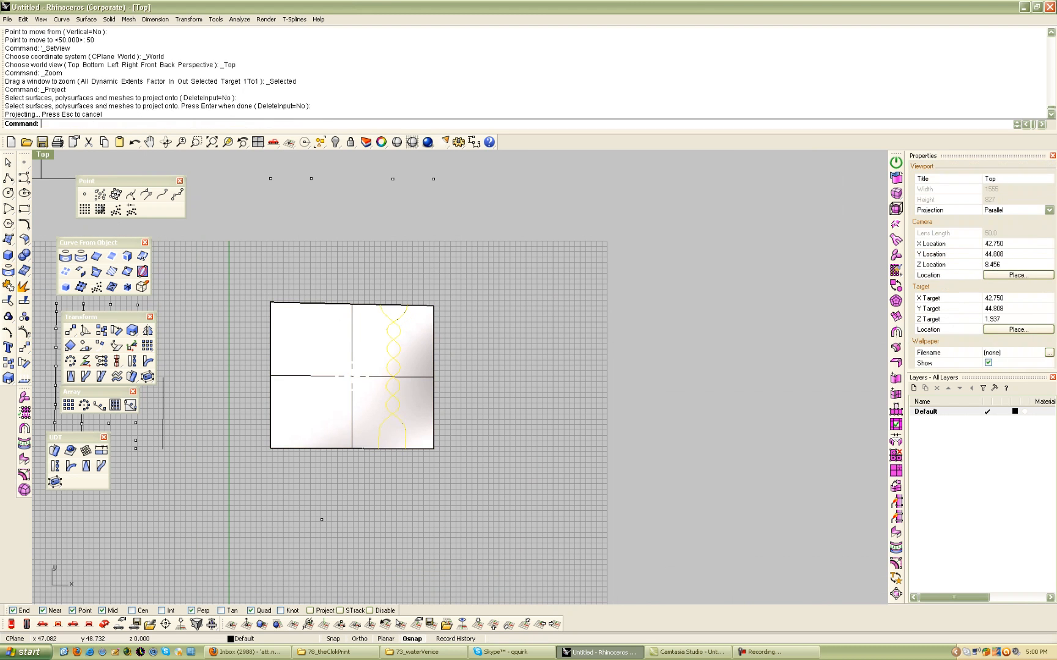
- Return to the Perspective view and group the two projected curves on the domed surface
left_click(104, 625)
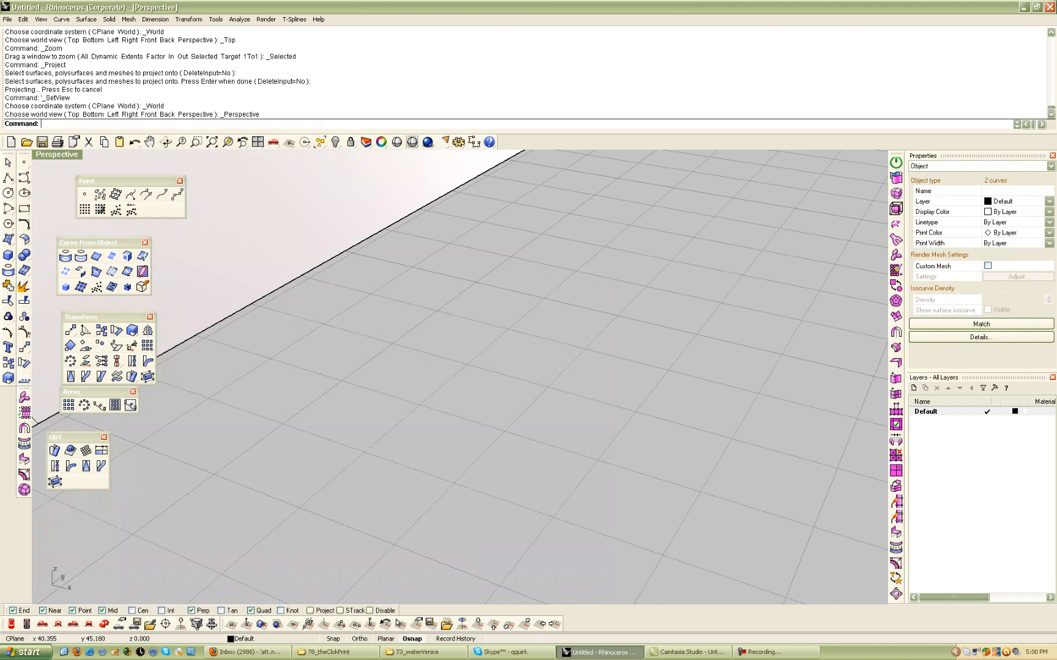
middle_click(323, 374)
left_click(338, 407)
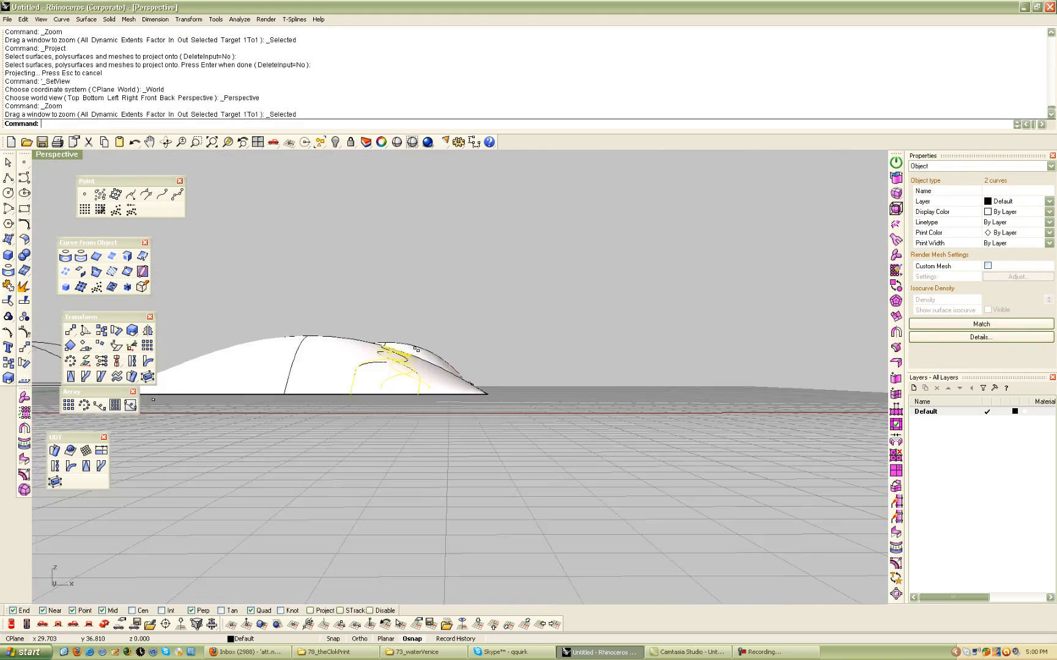
right_click_drag(422, 361, 363, 486)
key("ctrl+g")
right_click_drag(363, 428, 391, 413)
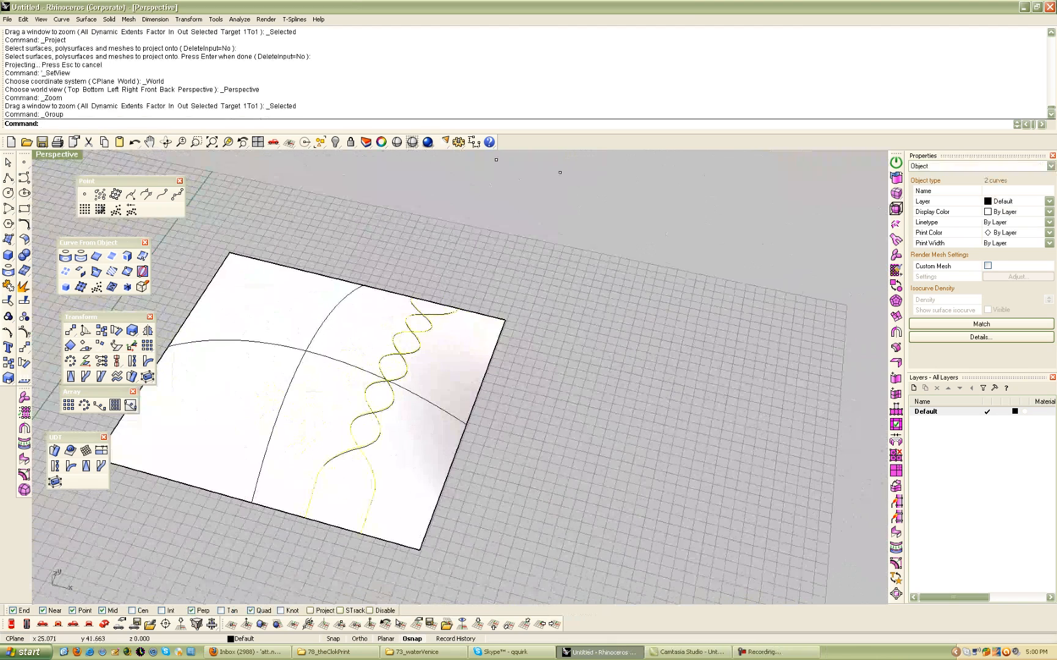
- Trim the domed surface with the projected curves, removing the areas on both sides outside the braid
key("ctrl+t")
left_click(423, 411)
left_click(292, 396)
right_click_drag(550, 422, 399, 357)
scroll(399, 357, "up", 10)
right_click(367, 346)
right_click_drag(318, 391, 520, 367)
- Delete the large open-ended surface piece at one end of the braid, keeping the lens-shaped pieces between the crossings
left_click(286, 350)
left_click(240, 396)
left_click(195, 483)
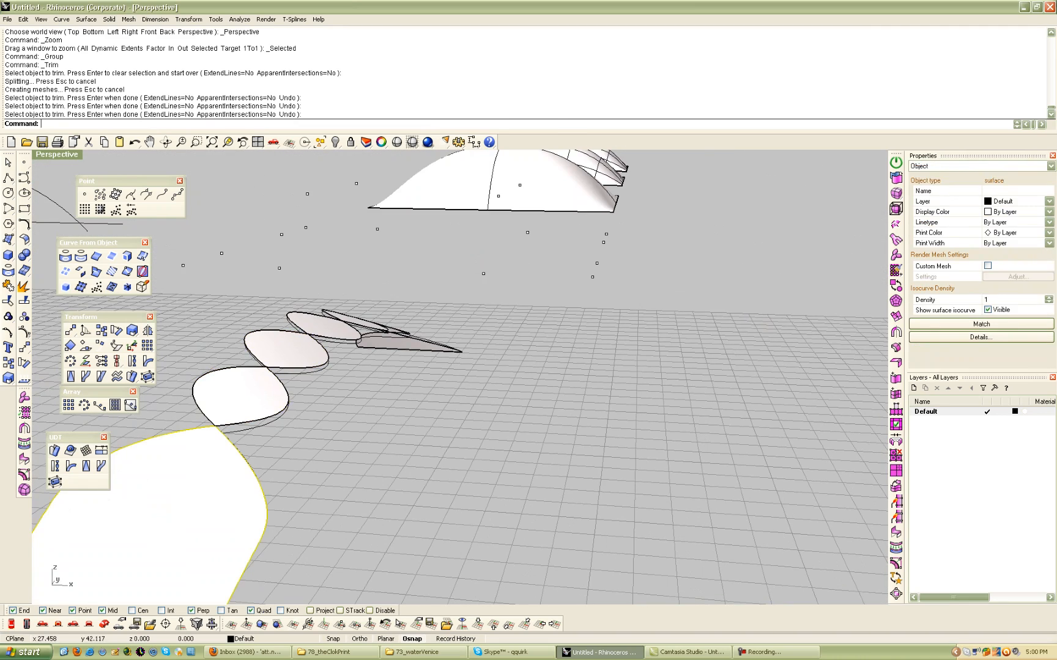
left_click(281, 406)
left_click(285, 414)
left_click(211, 477)
right_click_drag(471, 342, 251, 382)
scroll(250, 382, "down", 8)
key("Delete")
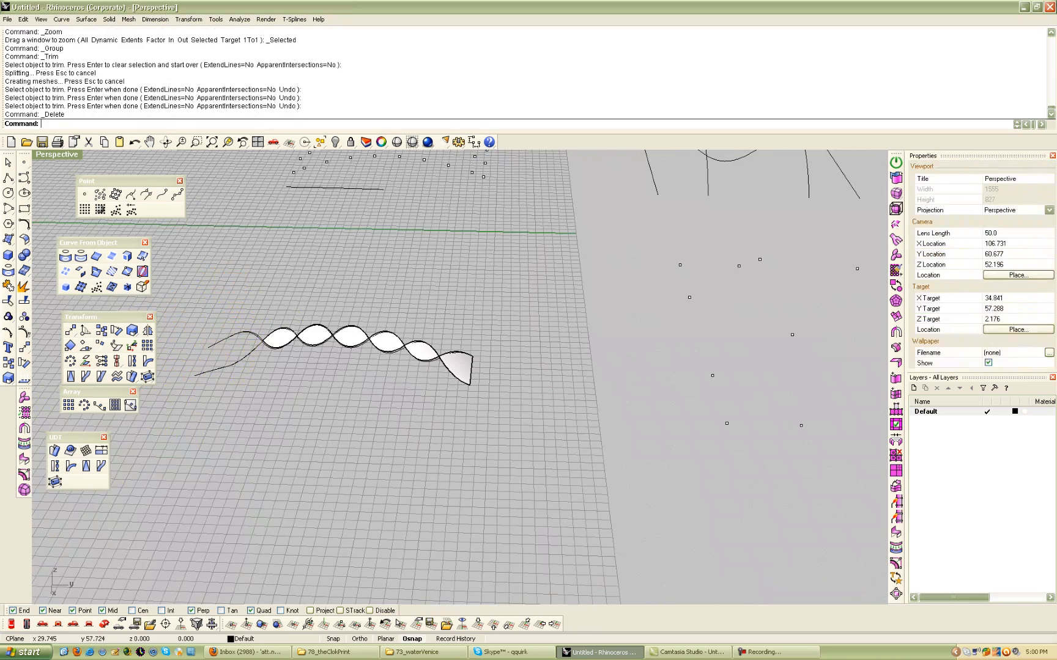
- Delete the partial surface piece with the straight edge at the braid's end and select the remaining braid surfaces with their curves
key("Delete")
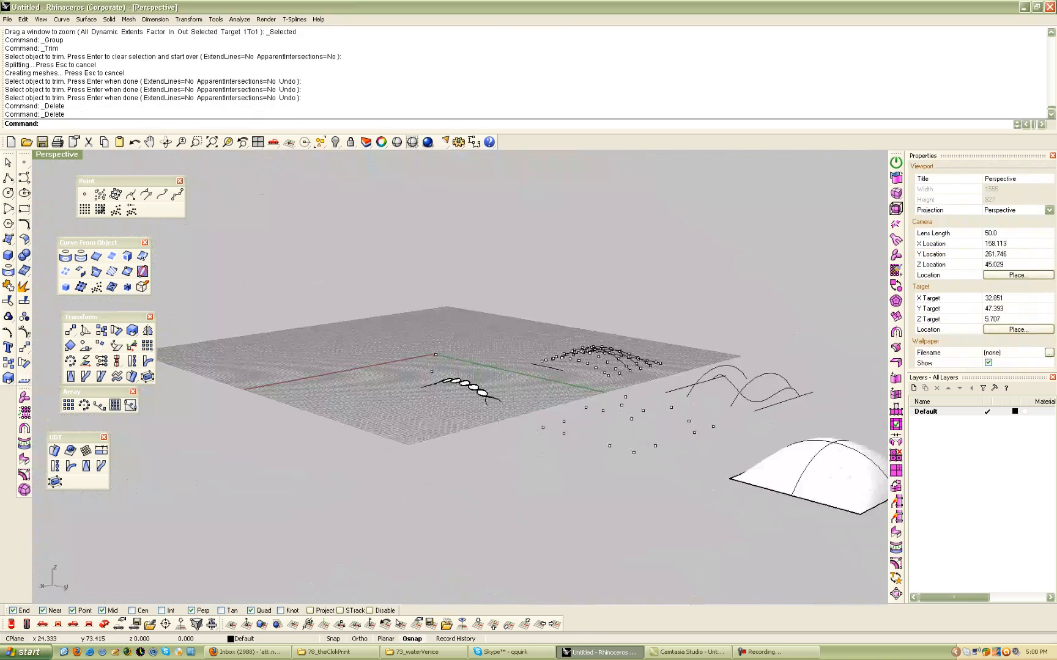
left_click_drag(522, 329, 384, 418)
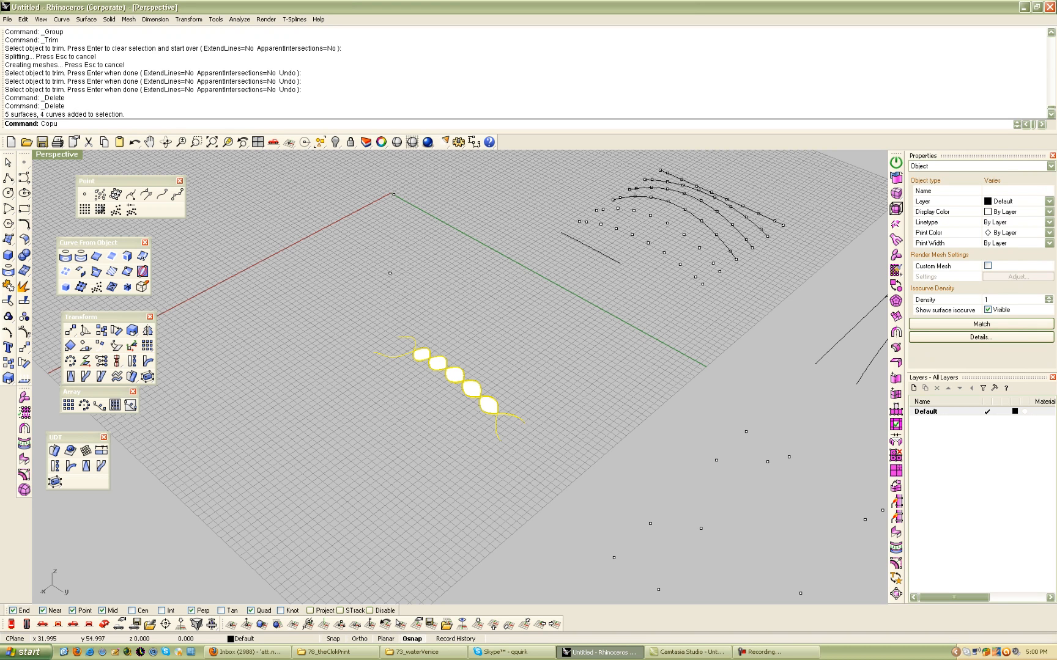
type("Copy")
key("Return")
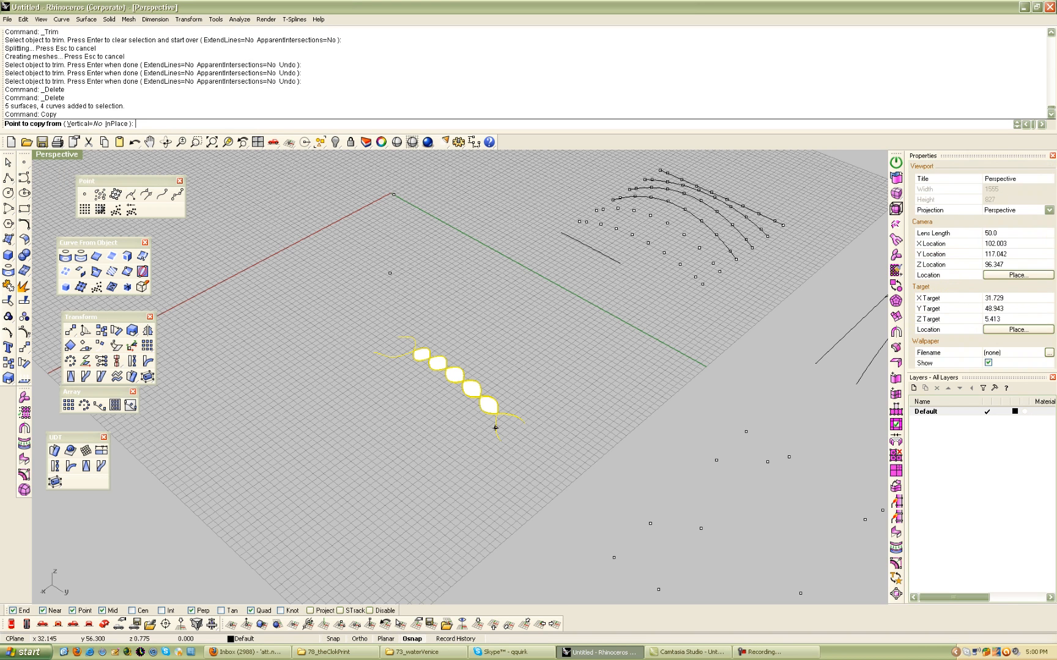
left_click(441, 418)
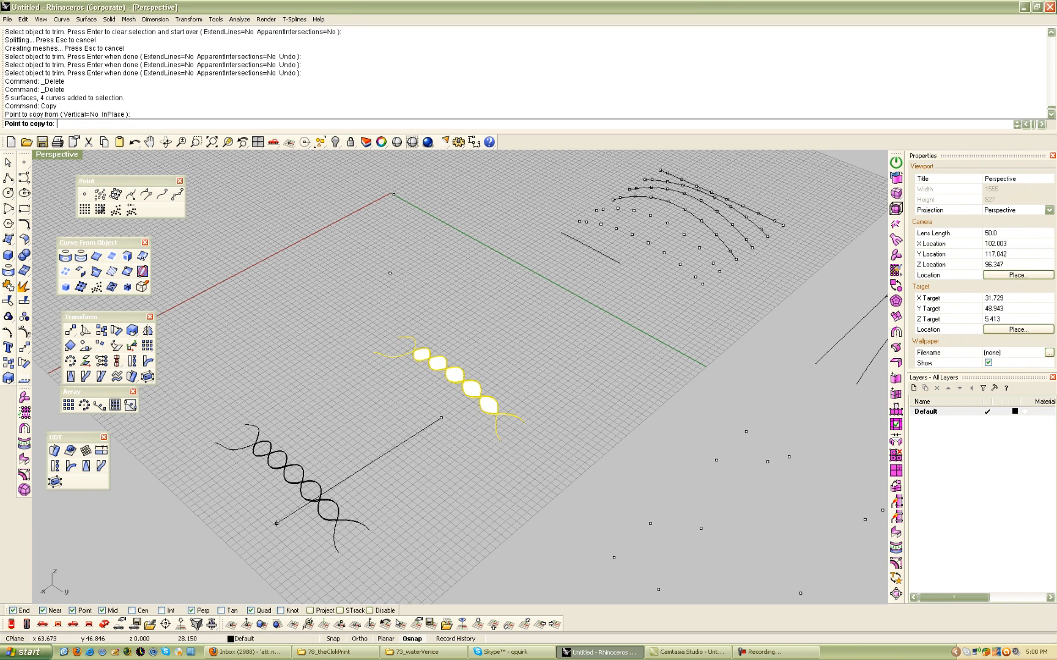
key("Escape")
- In the Top view framed on the selected braid, draw a line along the uppermost lens between its two crossing points
left_click(11, 624)
middle_click(298, 387)
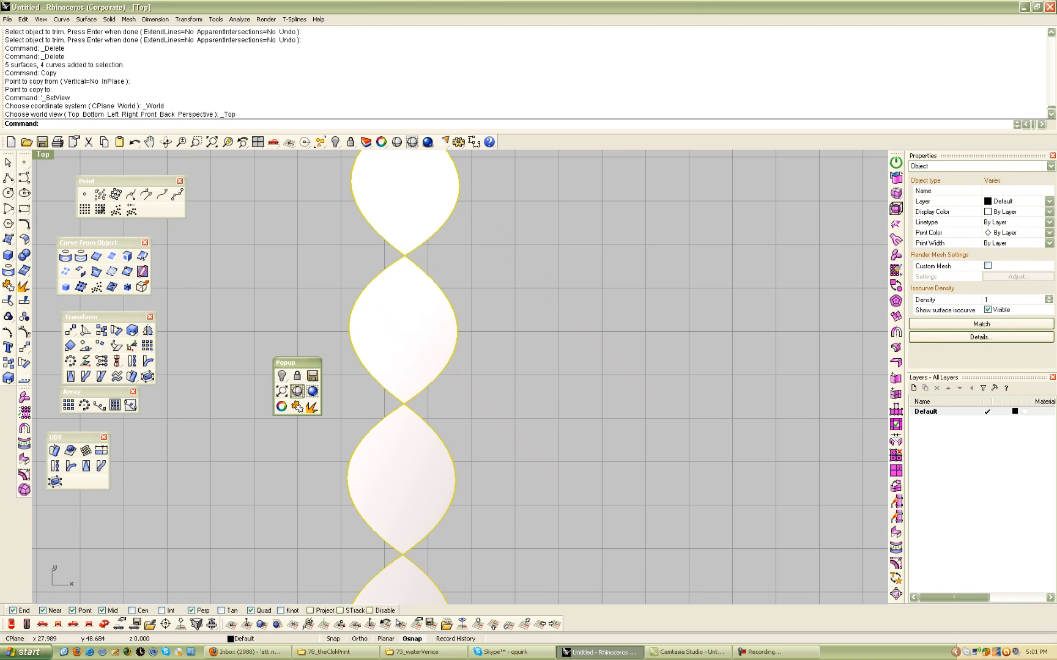
left_click(281, 390)
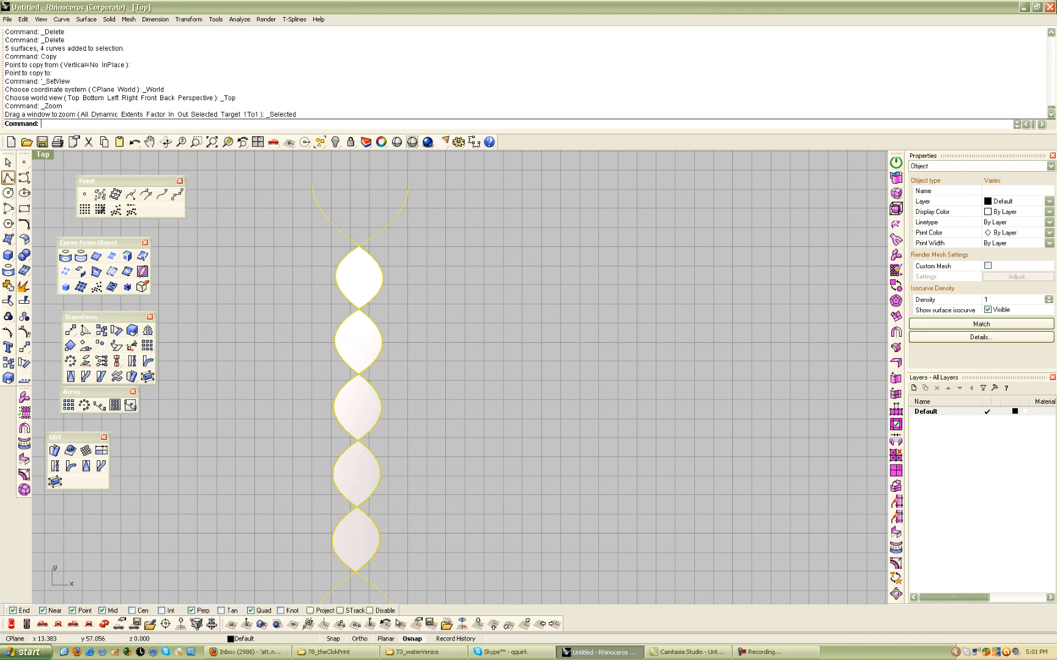
left_click(8, 178)
left_click(359, 309)
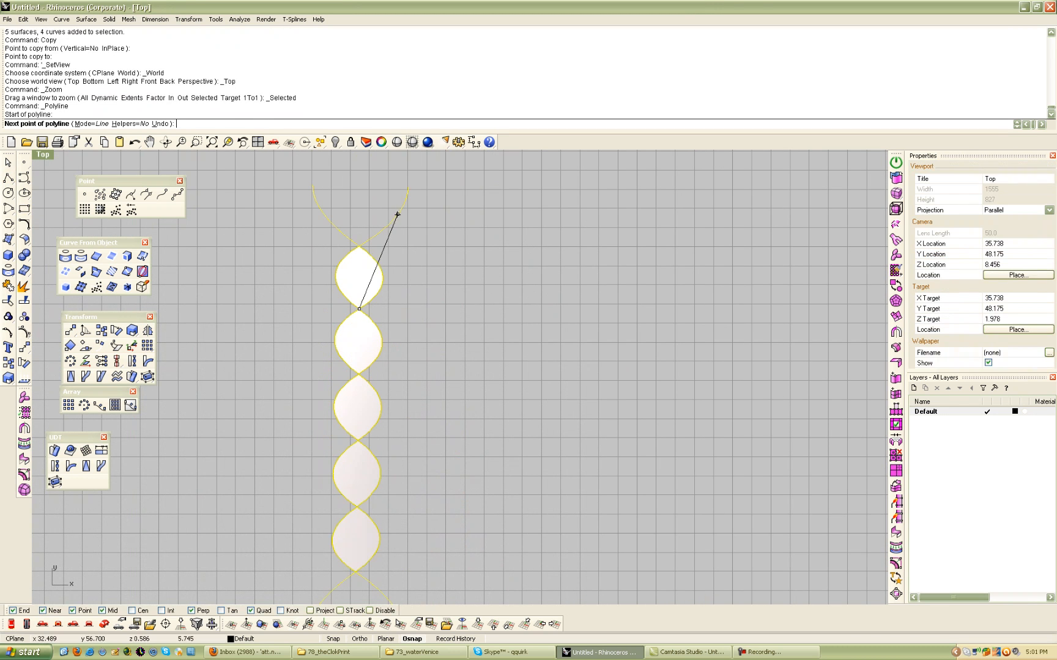
left_click(359, 246)
key("Return")
- Draw a horizontal polyline from the midpoint of that line to just beyond the right edge of the lens
key("Return")
left_click(359, 277)
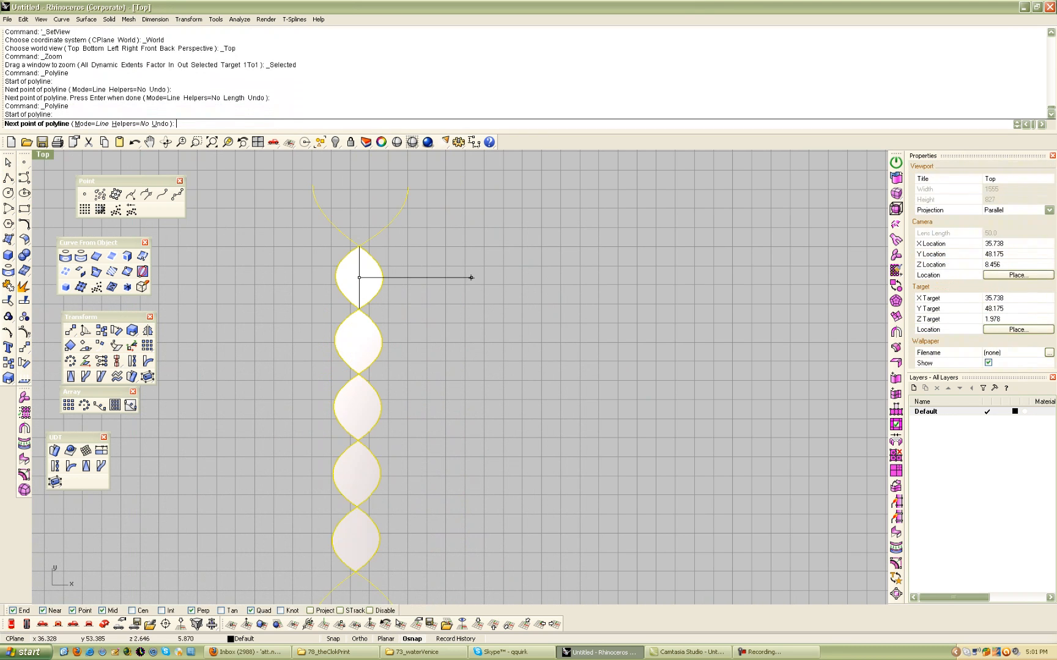
left_click(416, 277)
key("Return")
left_click(269, 215)
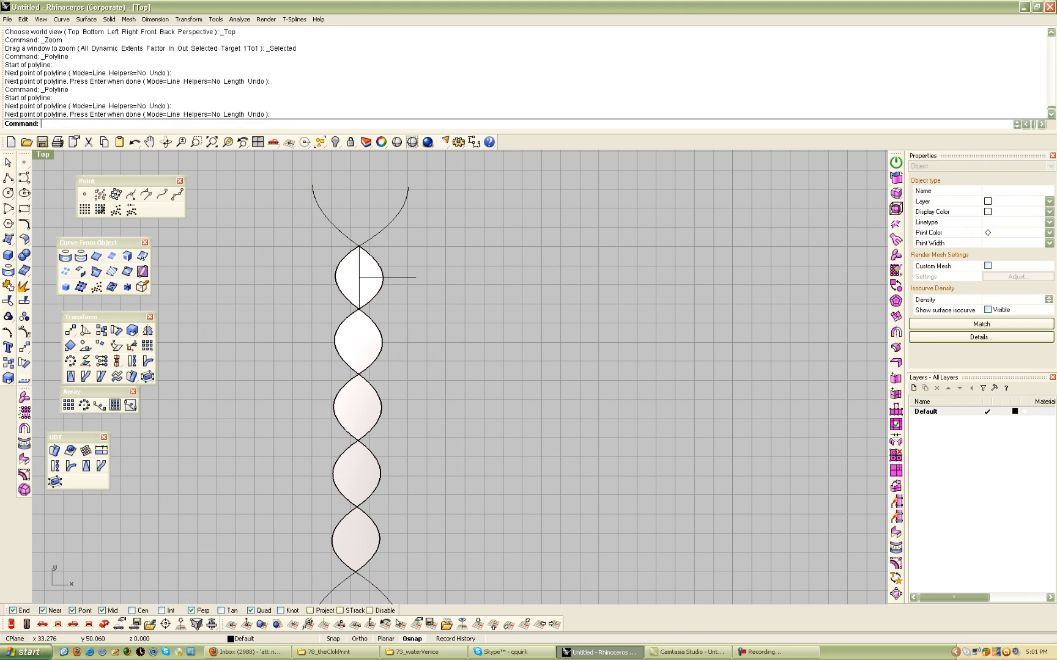
- Copy the whole braid down by half a lens, from its uppermost surface crossing to the midpoint of the vertical guide line
left_click_drag(418, 424, 339, 350)
left_click_drag(313, 310, 313, 309)
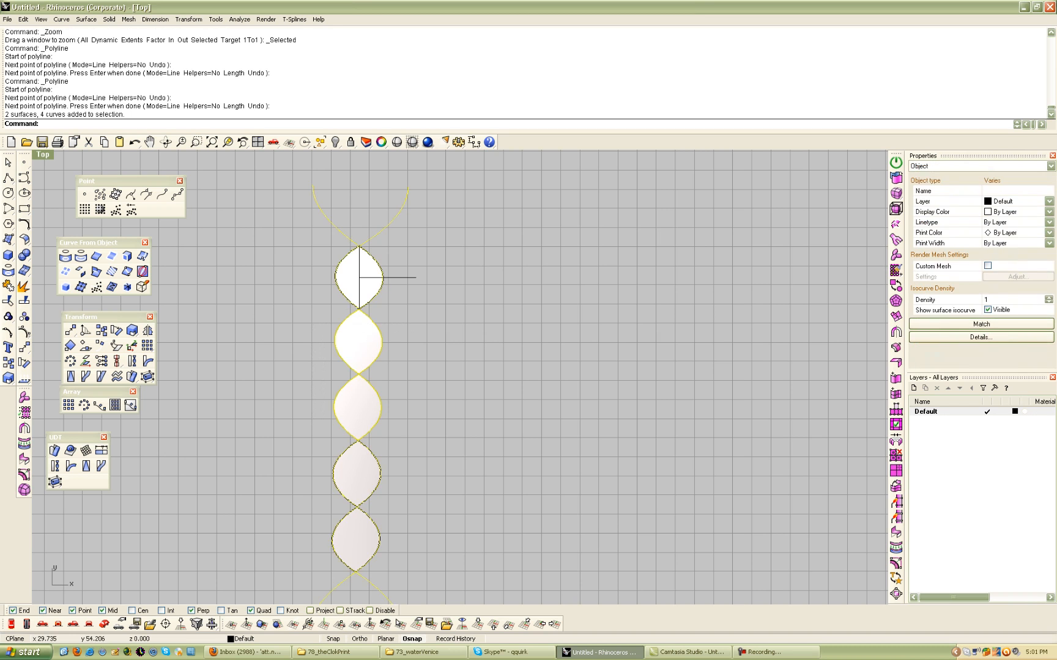
left_click_drag(398, 549, 263, 416, "shift")
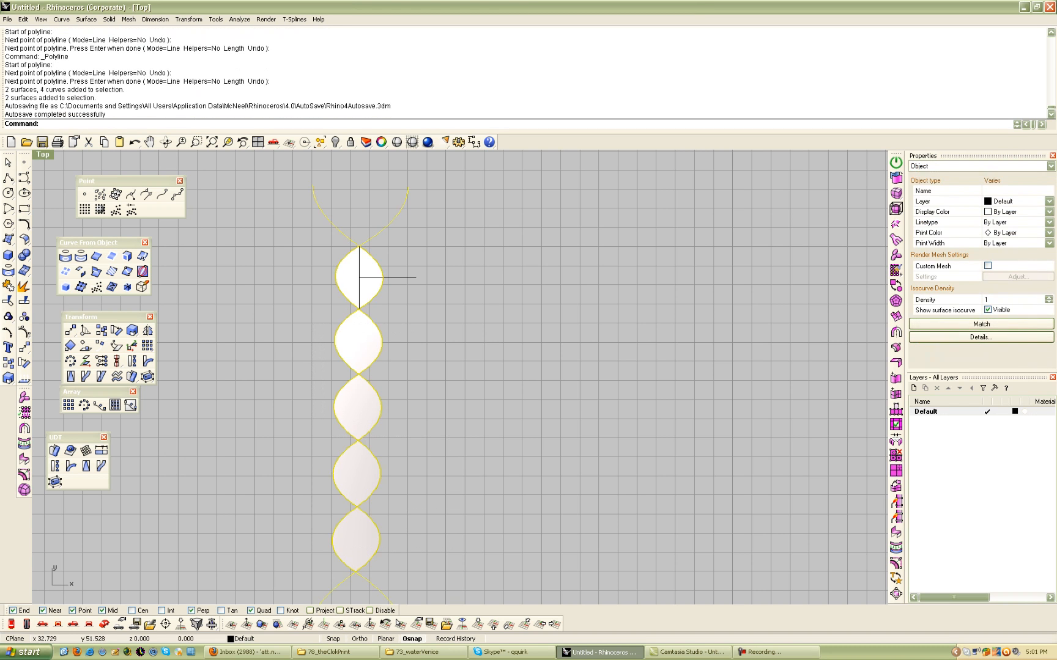
key("Return")
left_click(359, 246)
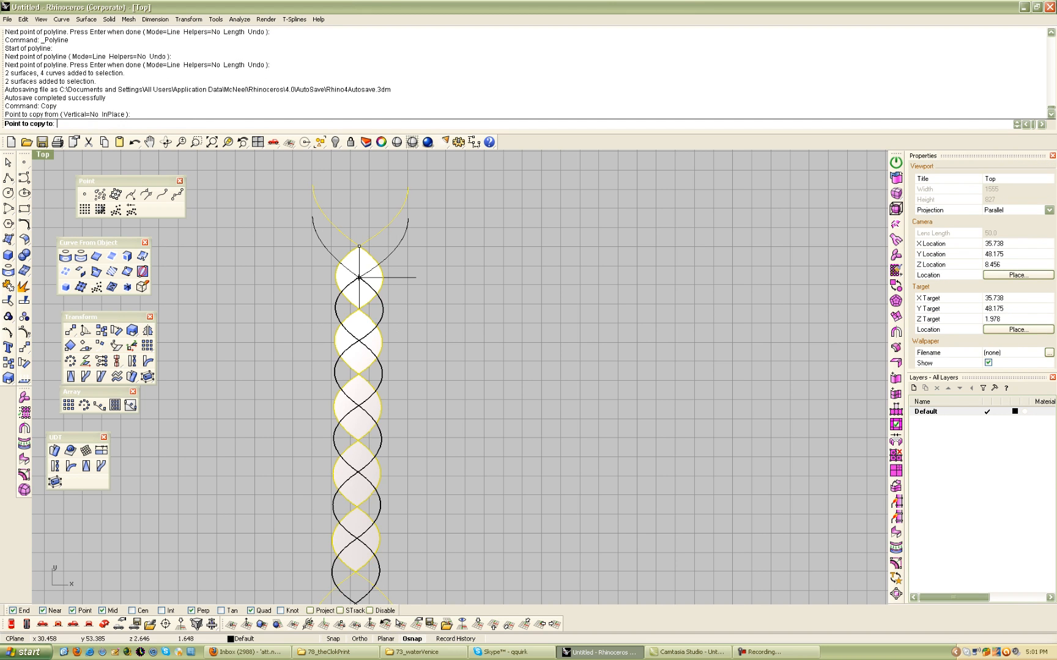
left_click(359, 278)
key("Return")
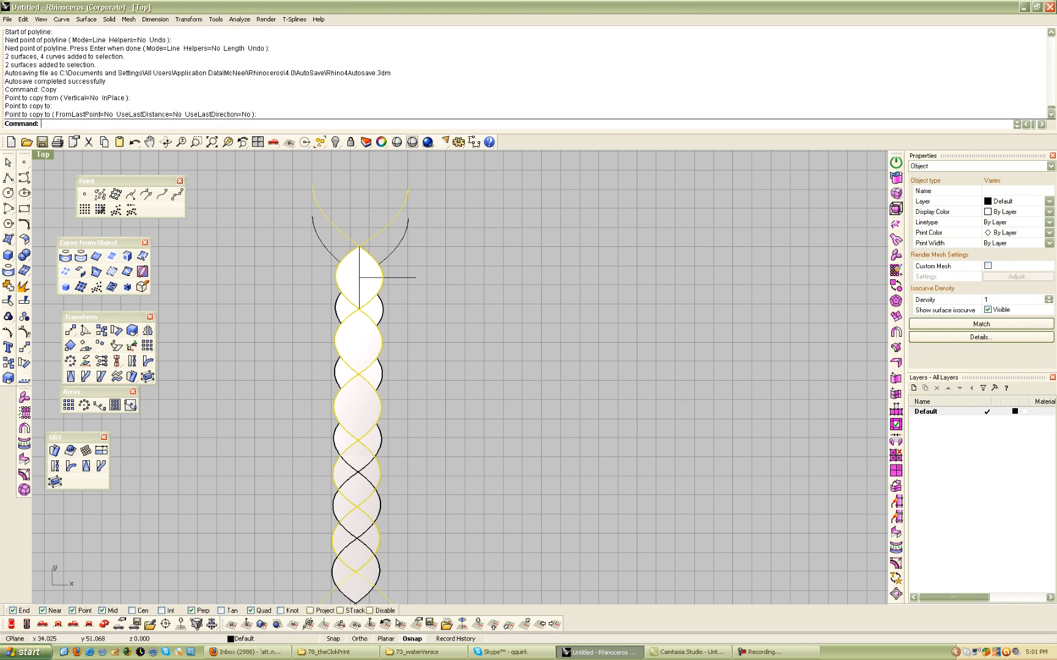
- Move the original braid sideways from the guide lines' intersection to the outer end of the horizontal guide line
type("M")
key("Return")
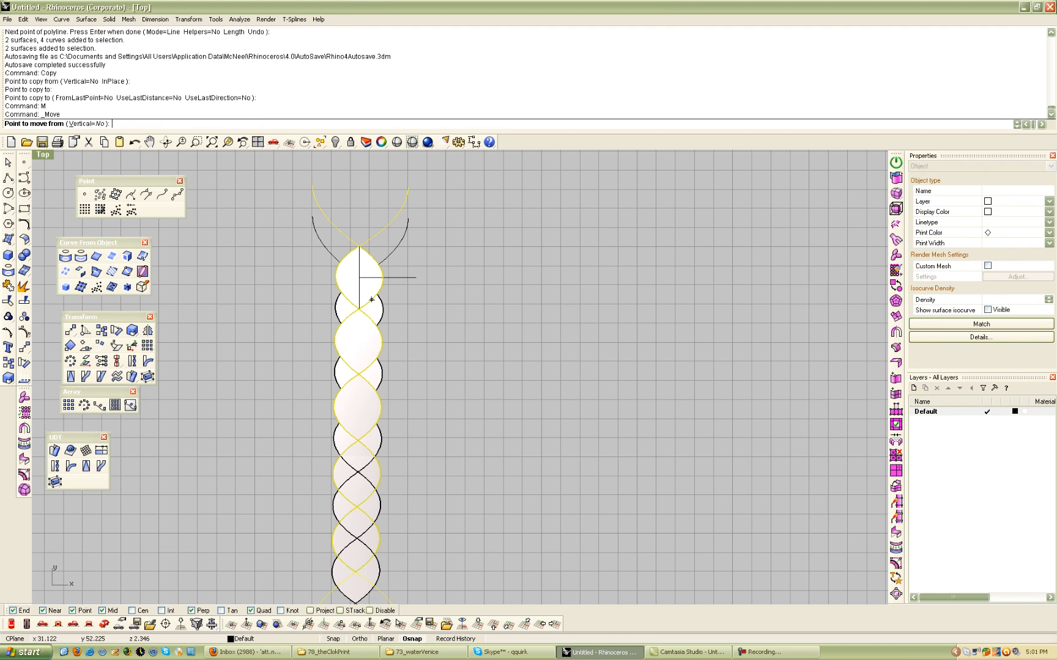
left_click(359, 277)
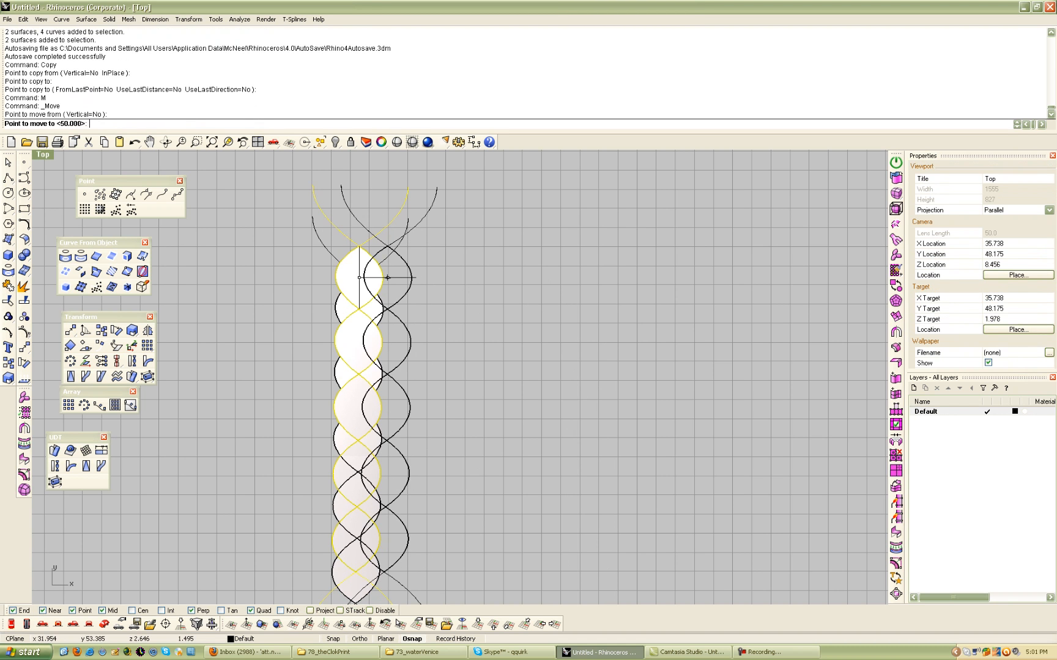
left_click(415, 278)
- Mirror both braids and the guide lines across a vertical axis through the centre of the right braid, keeping the originals
scroll(283, 496, "down", 4)
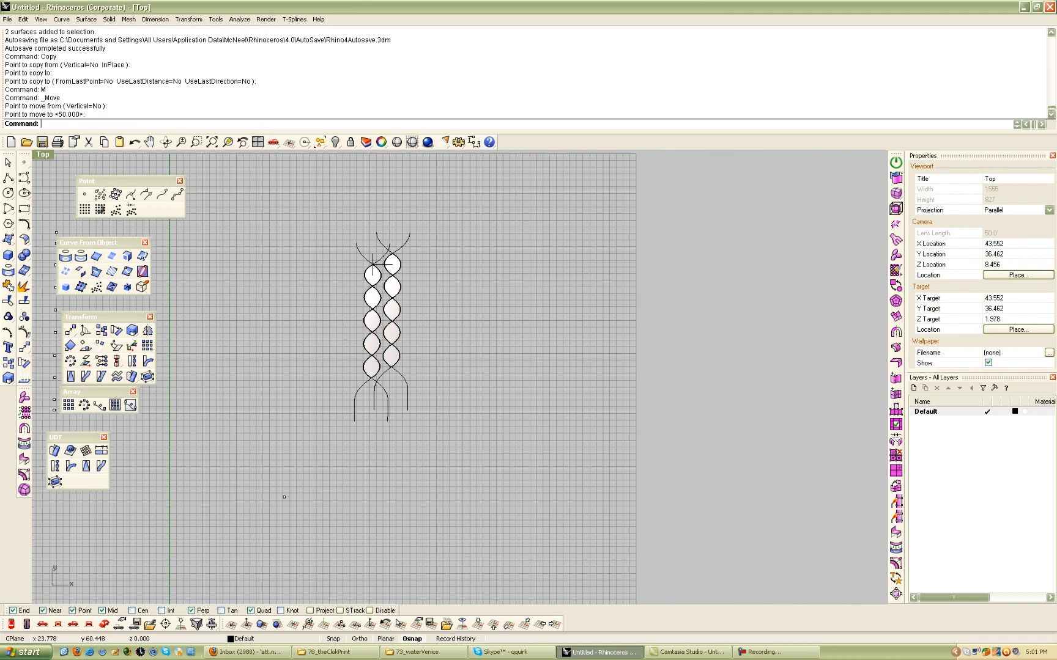
left_click_drag(469, 388, 336, 294)
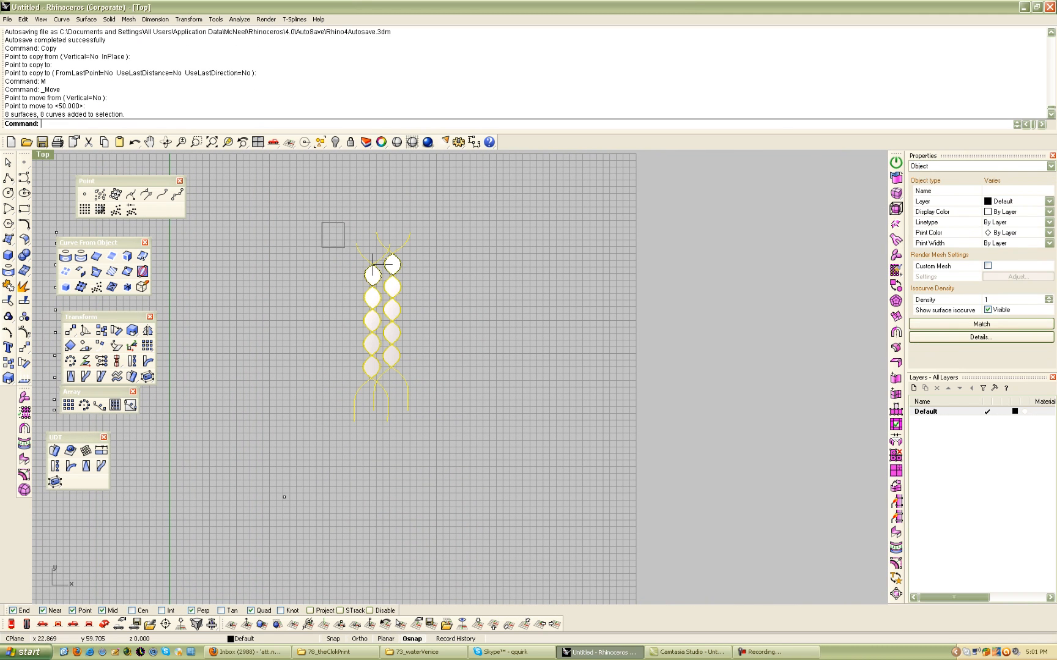
left_click_drag(322, 226, 429, 300, "shift")
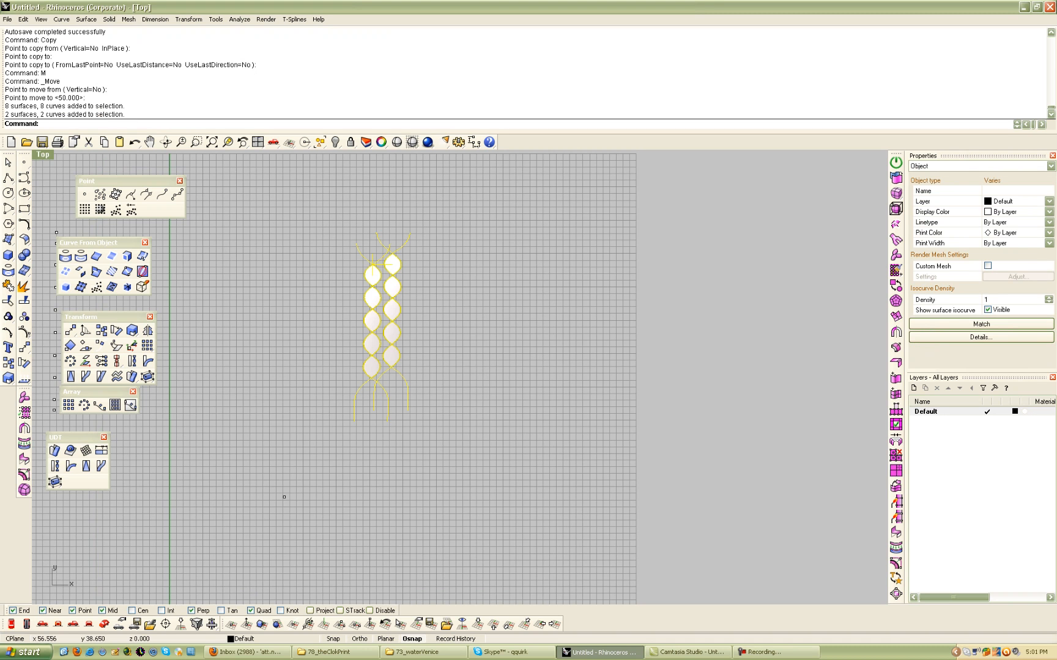
type("Mirror")
key("Return")
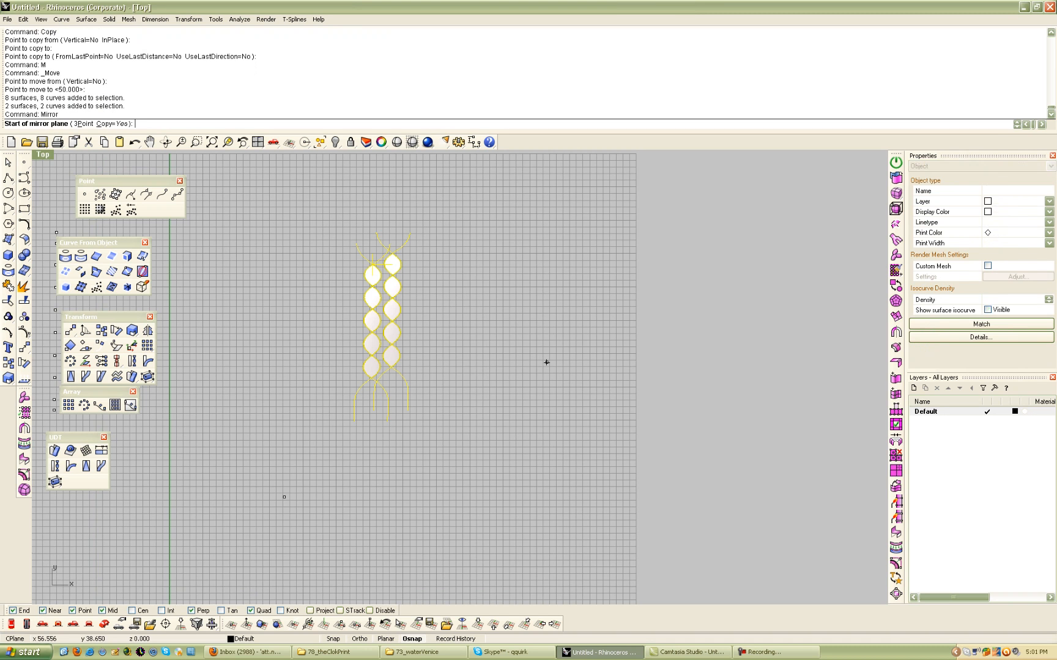
left_click(392, 253)
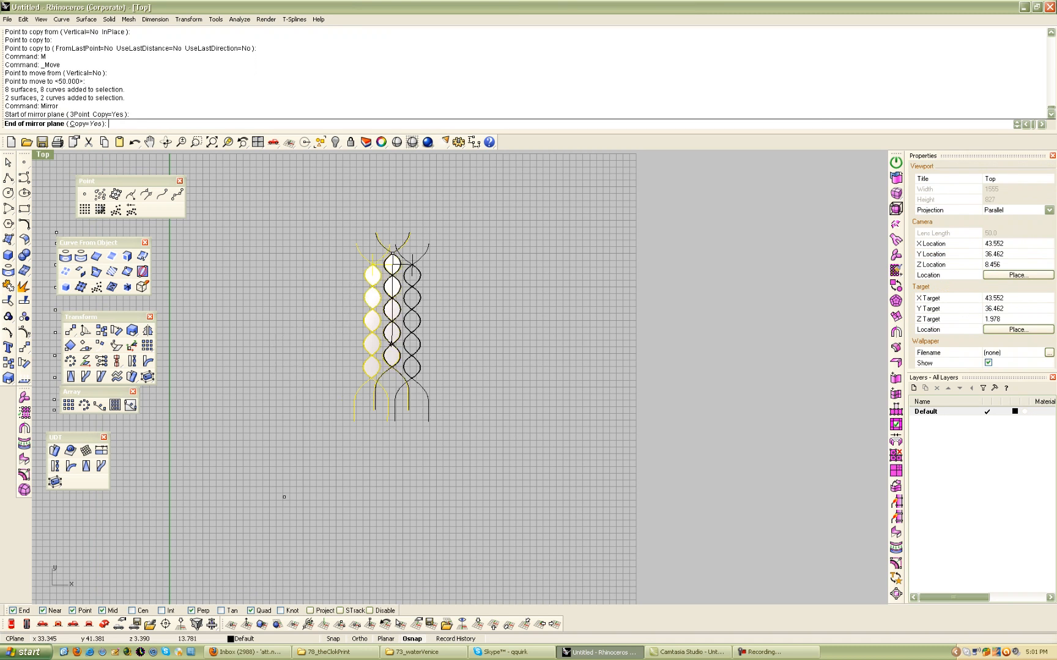
left_click(392, 483)
- Select all three braids and frame them in the Perspective view for inspection at an angle
scroll(412, 321, "up", 5)
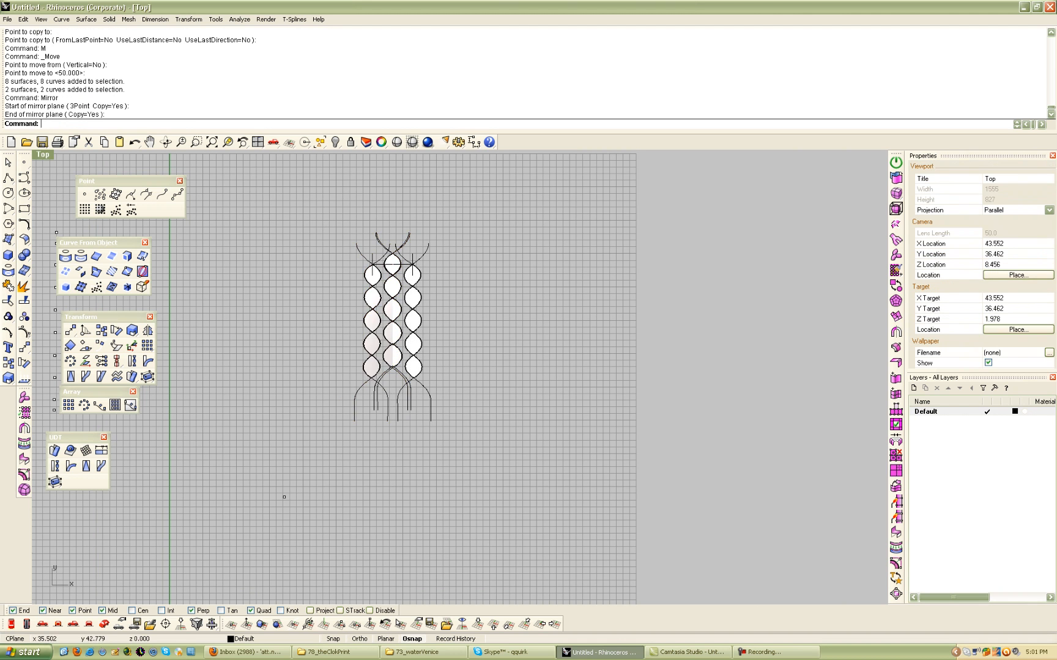
left_click_drag(295, 239, 280, 232)
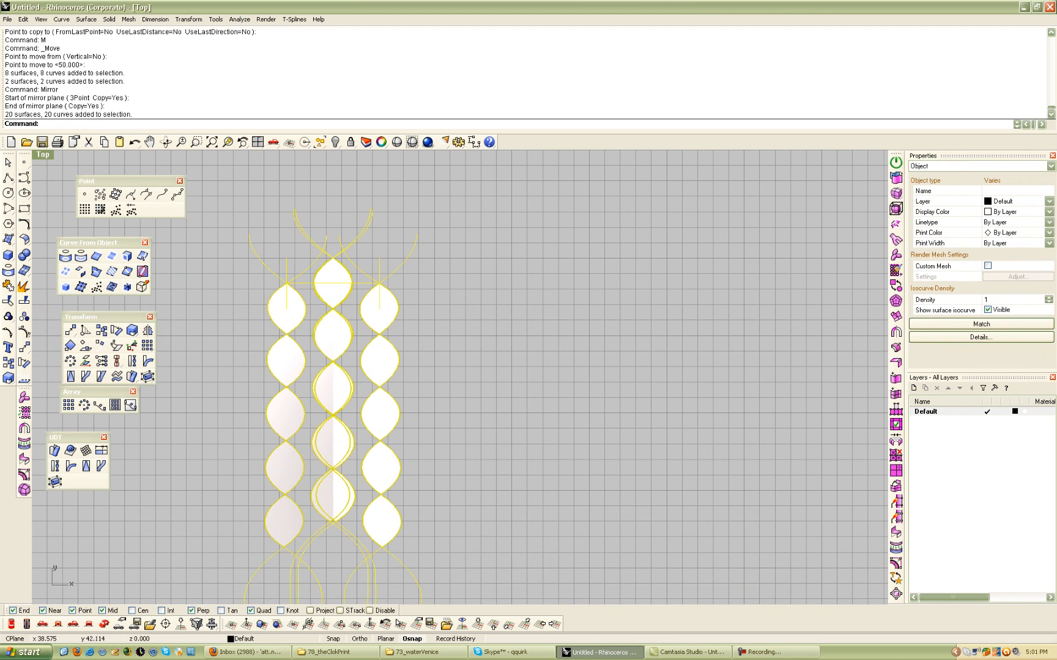
left_click(104, 624)
middle_click(387, 350)
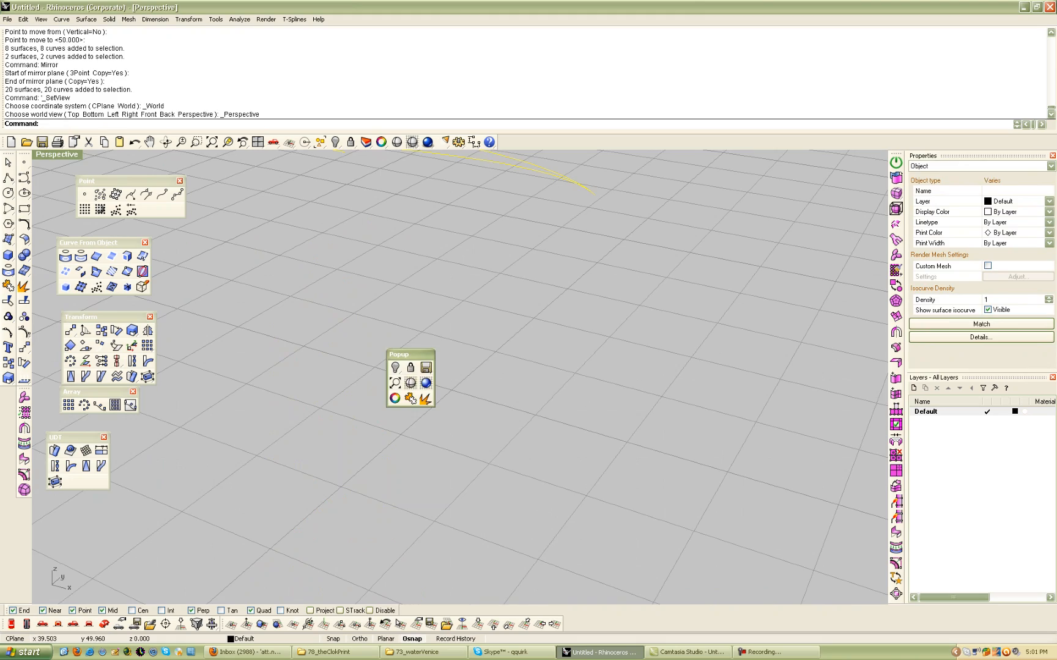
left_click(395, 383)
right_click_drag(395, 383, 629, 361)
right_click_drag(663, 303, 600, 452)
right_click_drag(388, 535, 482, 458, "shift")
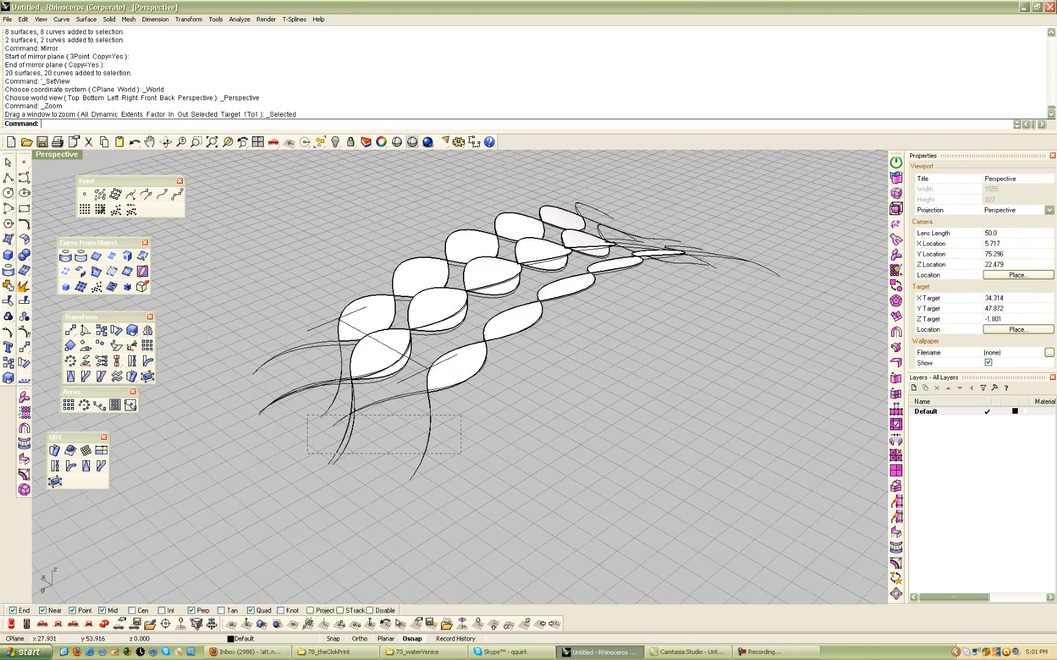
left_click_drag(313, 415, 311, 412)
left_click_drag(372, 458, 183, 323, "shift")
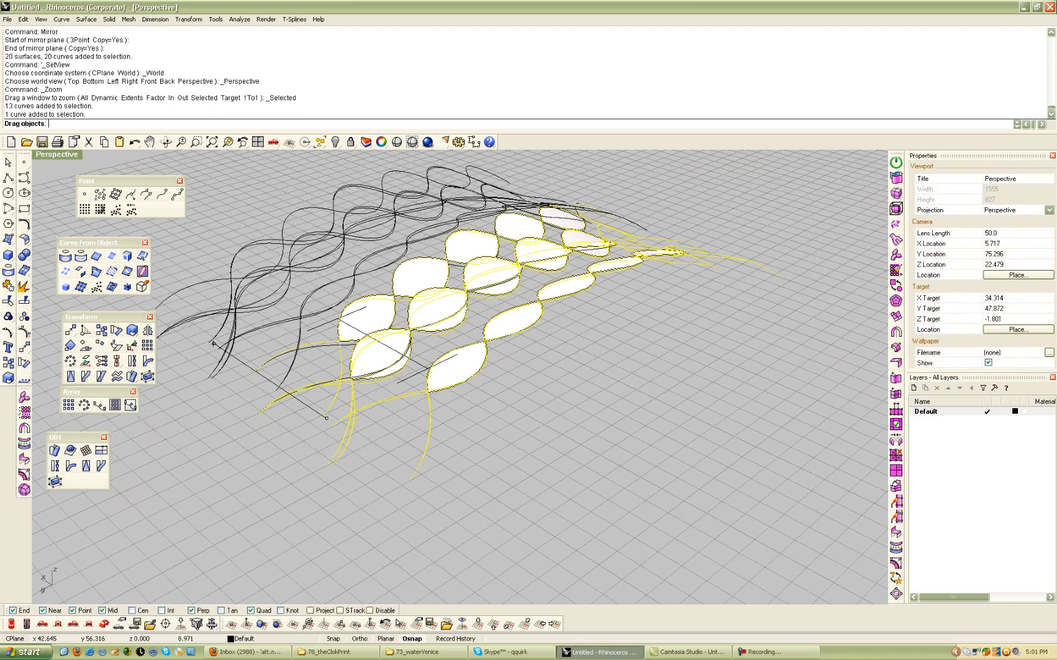
key("ctrl+z")
key("Escape")
- Examine the staggered braid pattern from other sides and distances
right_click_drag(686, 411, 227, 407, "shift")
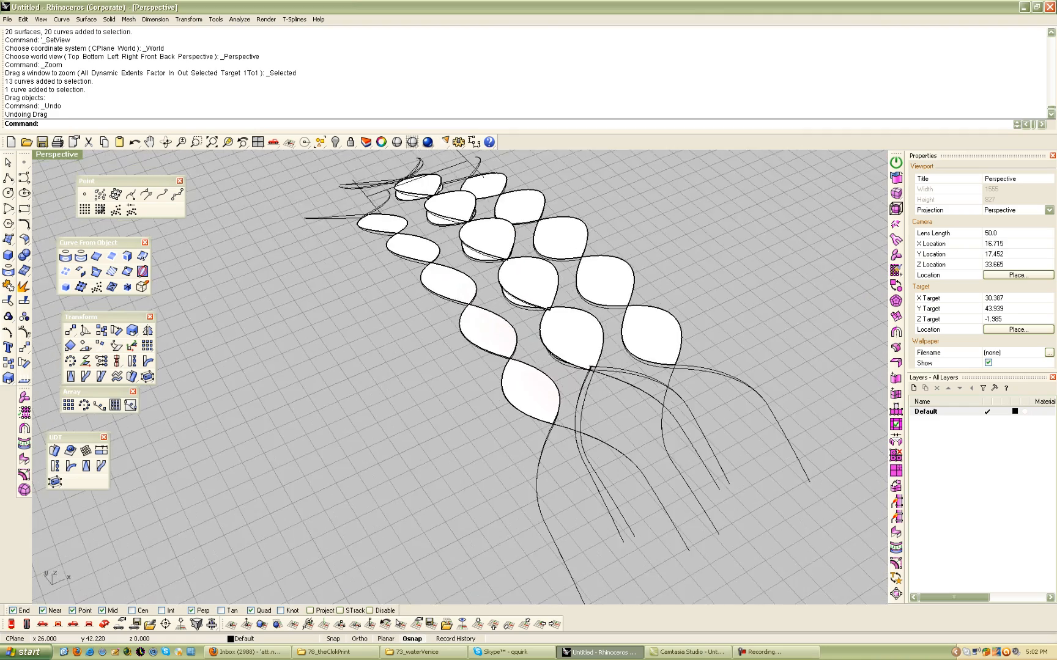
scroll(348, 257, "down", 8)
right_click_drag(456, 292, 485, 295, "shift")
scroll(349, 354, "down", 17)
scroll(631, 279, "up", 11)
scroll(497, 321, "up", 8)
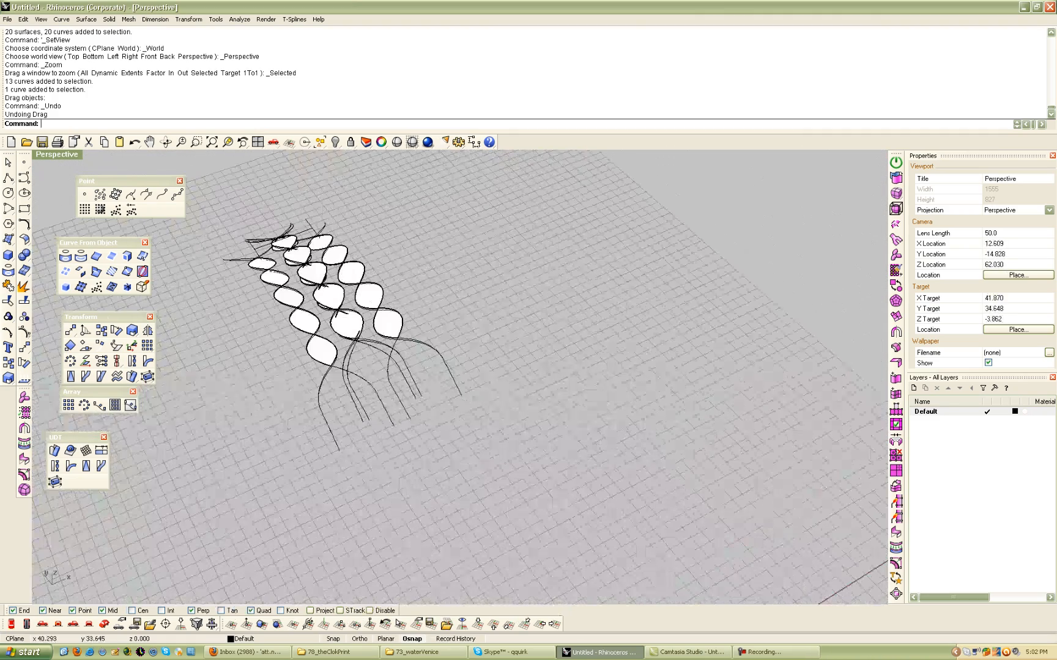
left_click(448, 368)
left_click(479, 400)
- Copy one of the arched contour curves into the empty space beyond the edge of the grid near the braids
scroll(481, 380, "down", 8)
right_click_drag(480, 373, 705, 258, "shift")
left_click(399, 307)
right_click_drag(572, 252, 443, 295, "shift")
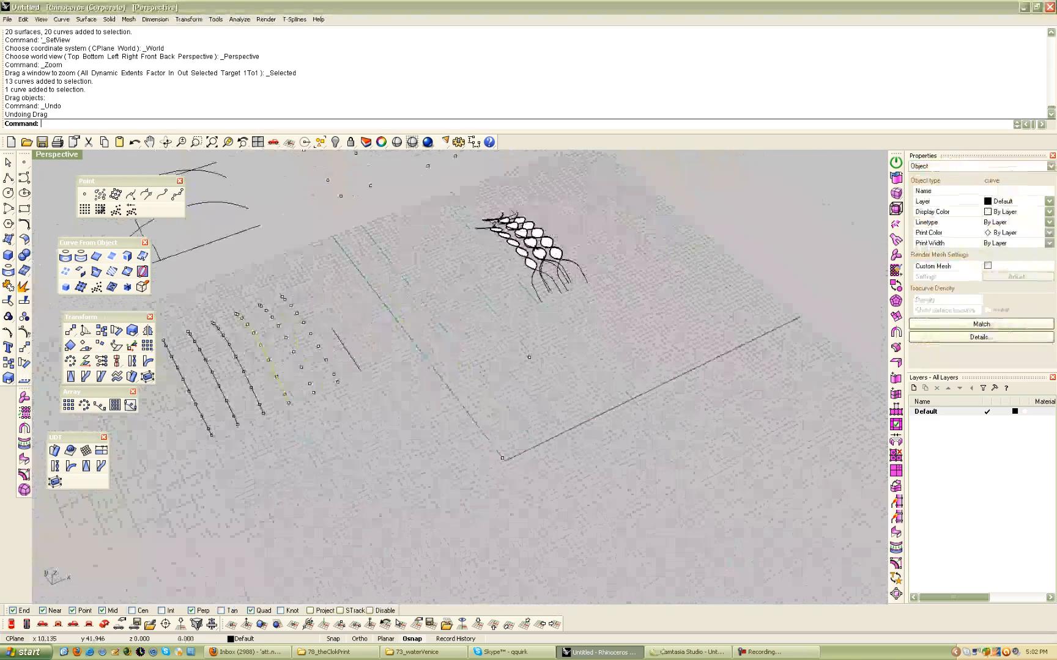
type("Copy")
key("Return")
left_click(319, 463)
right_click_drag(829, 231, 552, 360, "shift")
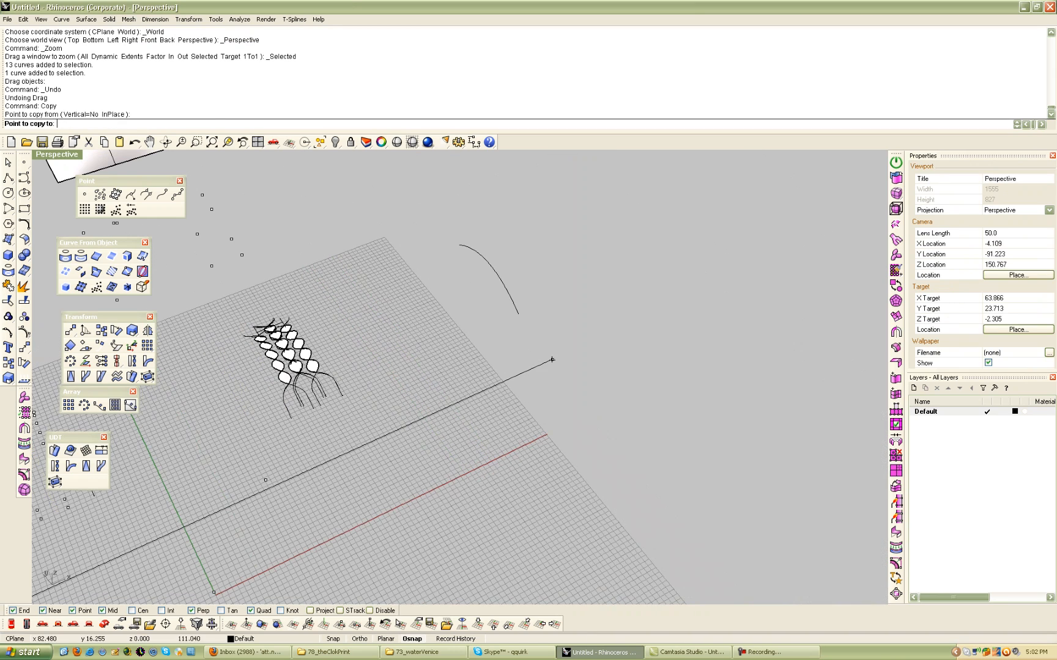
left_click(551, 360)
key("Escape")
key("Escape")
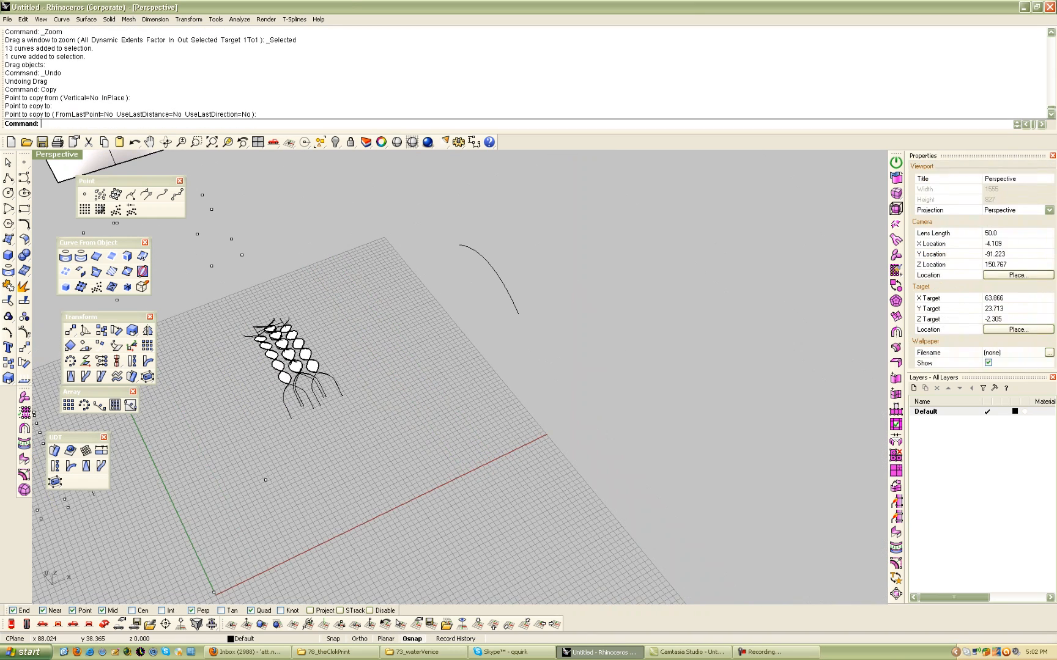
- Turn on the control points of the copied arched curve
left_click(512, 298)
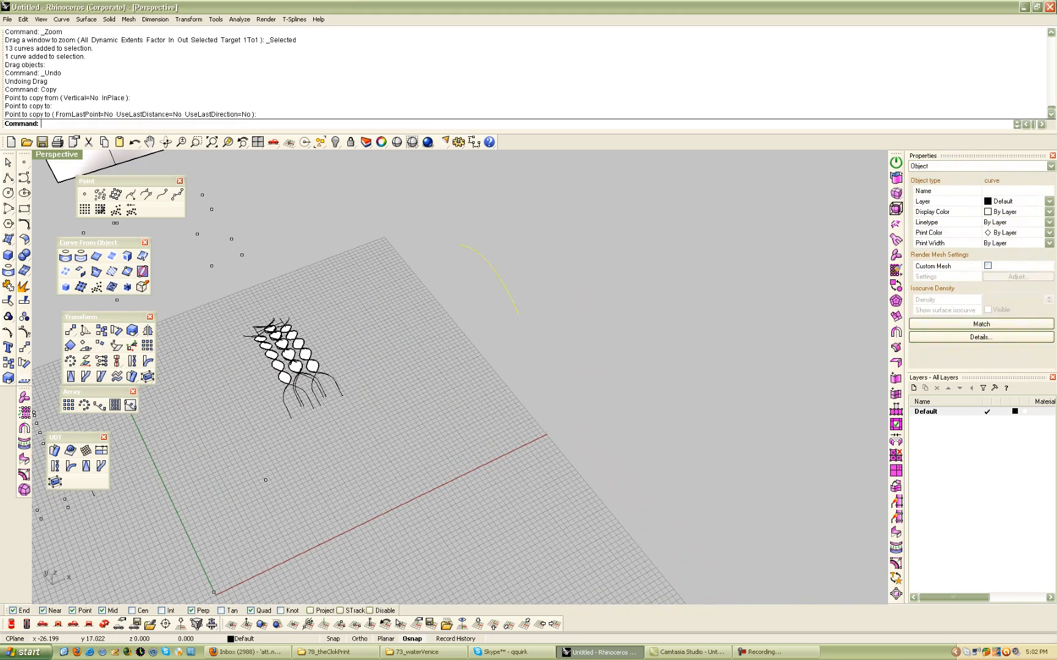
left_click(8, 332)
right_click_drag(201, 350, 817, 334)
scroll(330, 353, "down", 4)
scroll(459, 373, "up", 5)
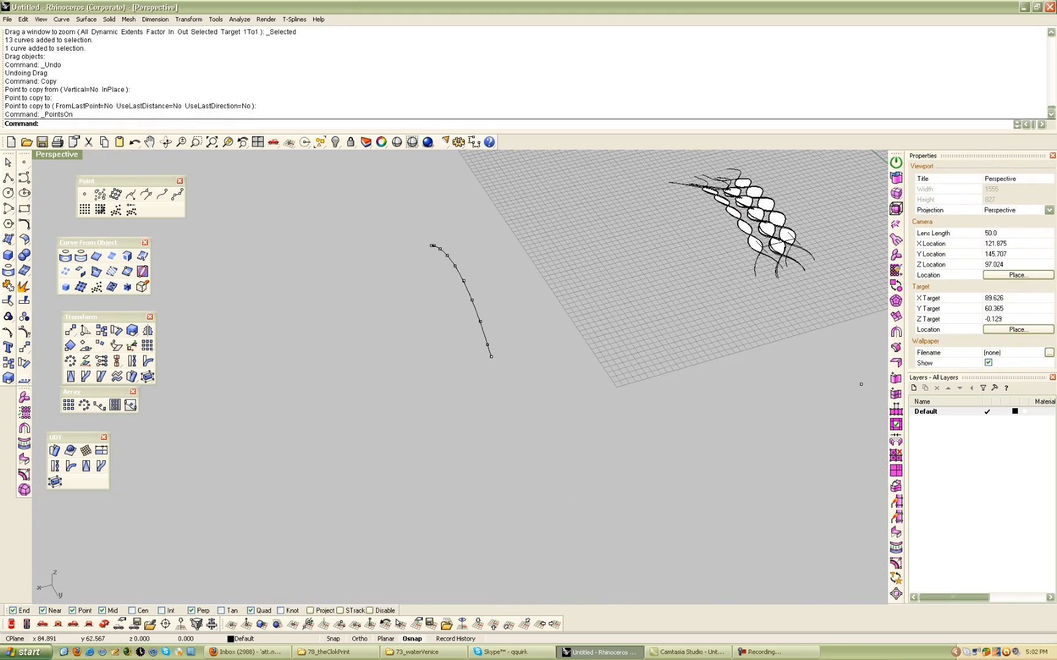
- Copy a control point near the curve's middle out to one side, producing a second curve that bulges away from the original
scroll(502, 265, "up", 8)
right_click_drag(414, 337, 521, 256)
right_click_drag(505, 545, 312, 487)
right_click_drag(256, 205, 457, 345, "shift")
right_click_drag(525, 371, 401, 368)
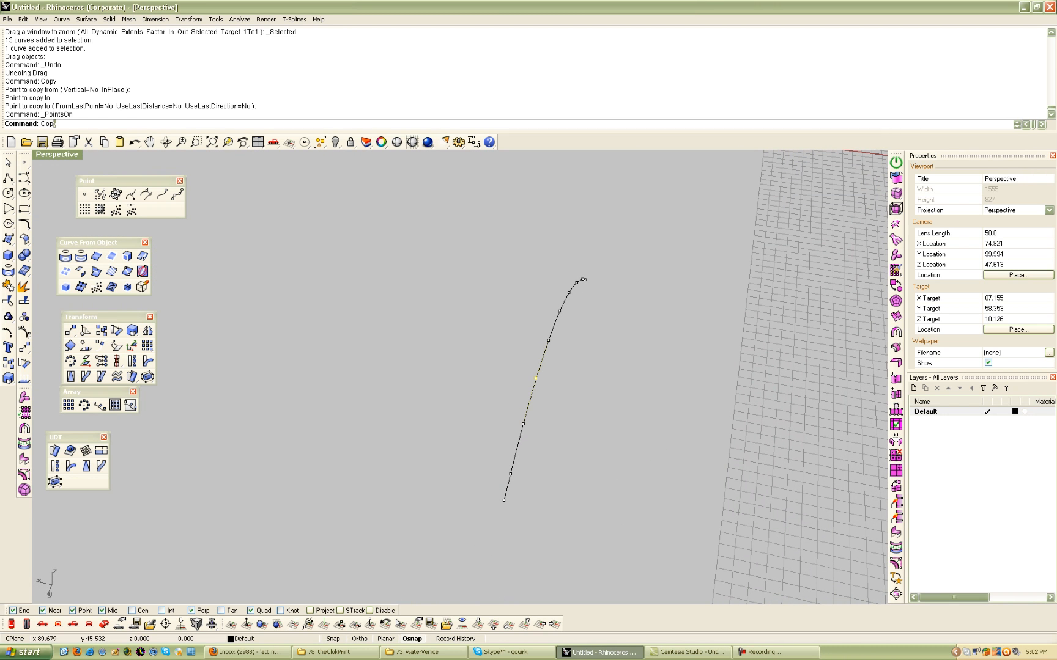
type("y")
key("Return")
left_click(503, 501)
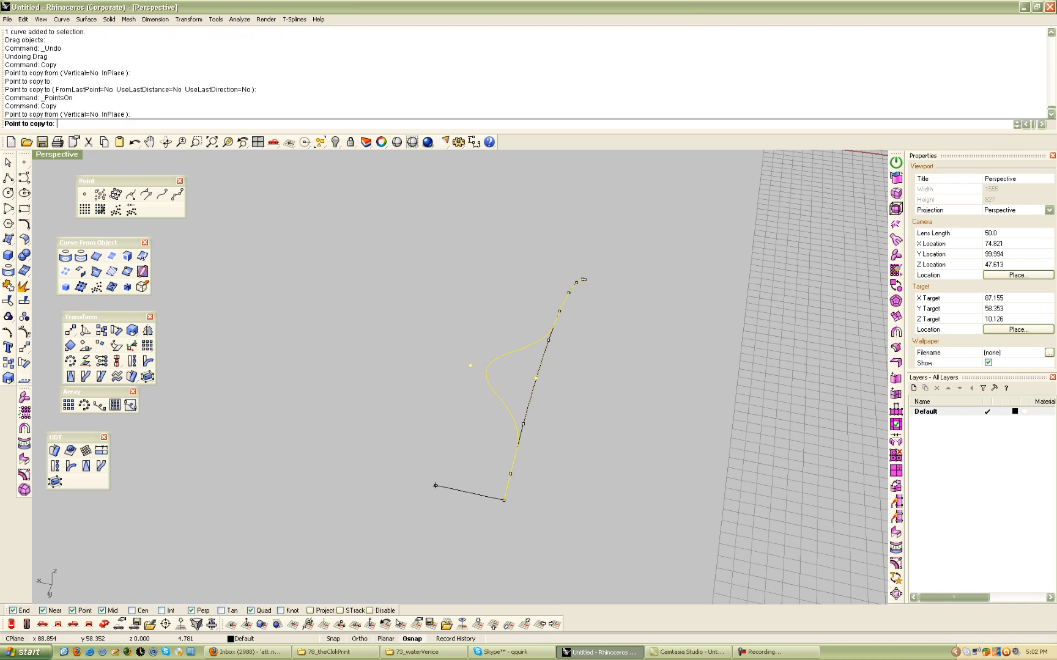
left_click(453, 489)
key("Return")
key("Return")
left_click(546, 381)
key("Escape")
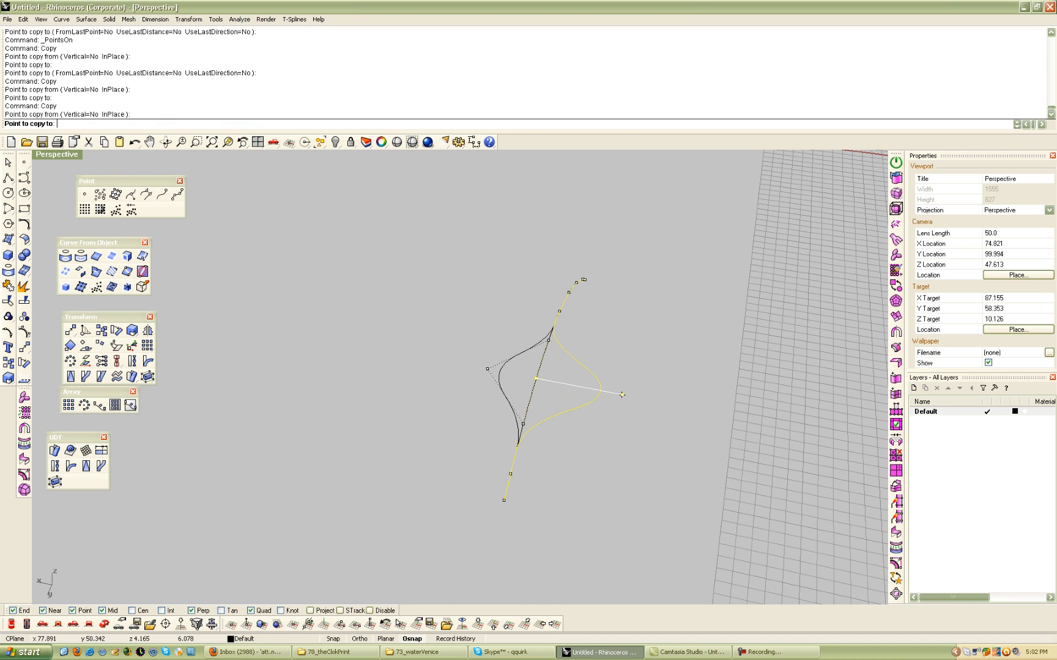
key("Escape")
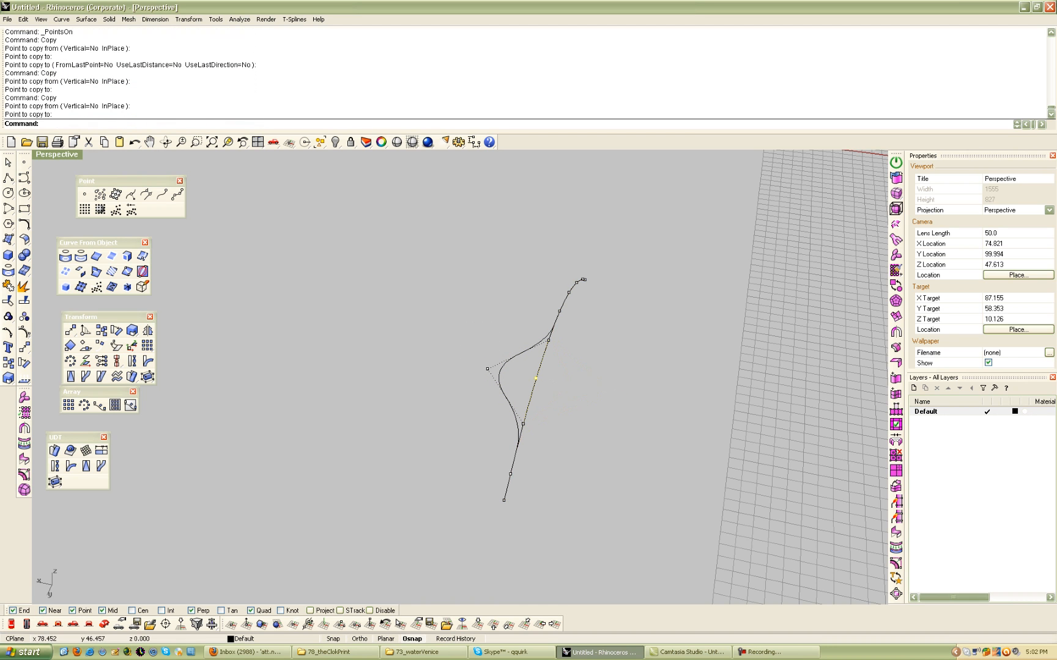
key("Return")
left_click(554, 494)
left_click(589, 463)
key("ctrl+z")
key("Escape")
key("ctrl+z")
- Copy the original curve's middle control point to the opposite side, producing a third curve that bulges the other way
key("Return")
left_click(536, 378)
left_click(569, 385)
right_click(611, 419)
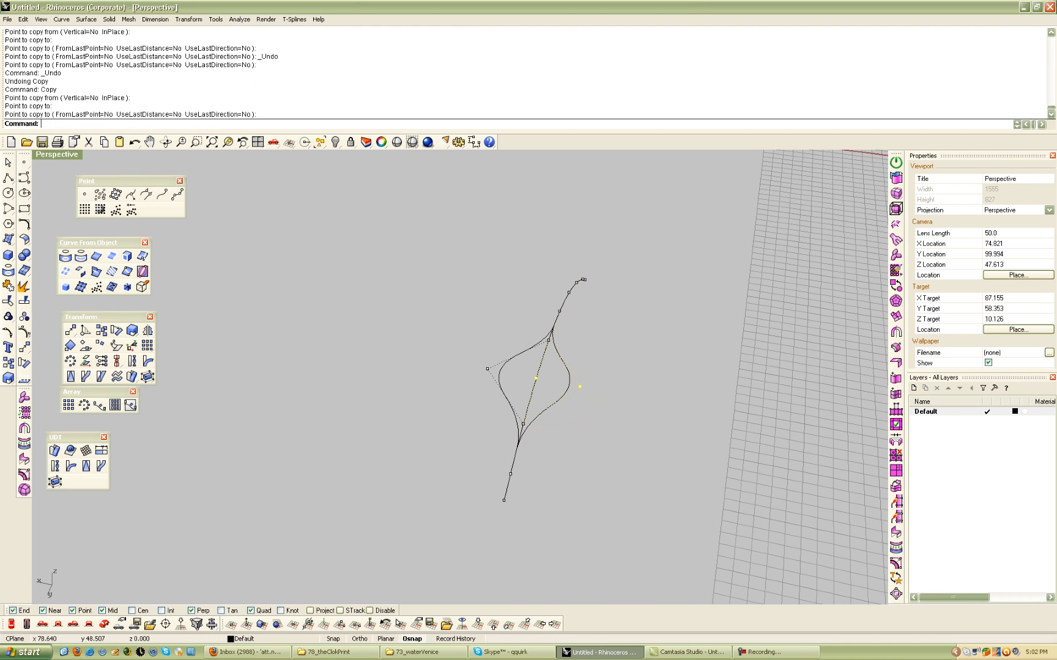
- Move the middle curve's selected control point upward about 3.25 units using the world Left construction plane
right_click_drag(611, 419, 489, 404)
left_click(593, 453)
right_click_drag(716, 456, 434, 333)
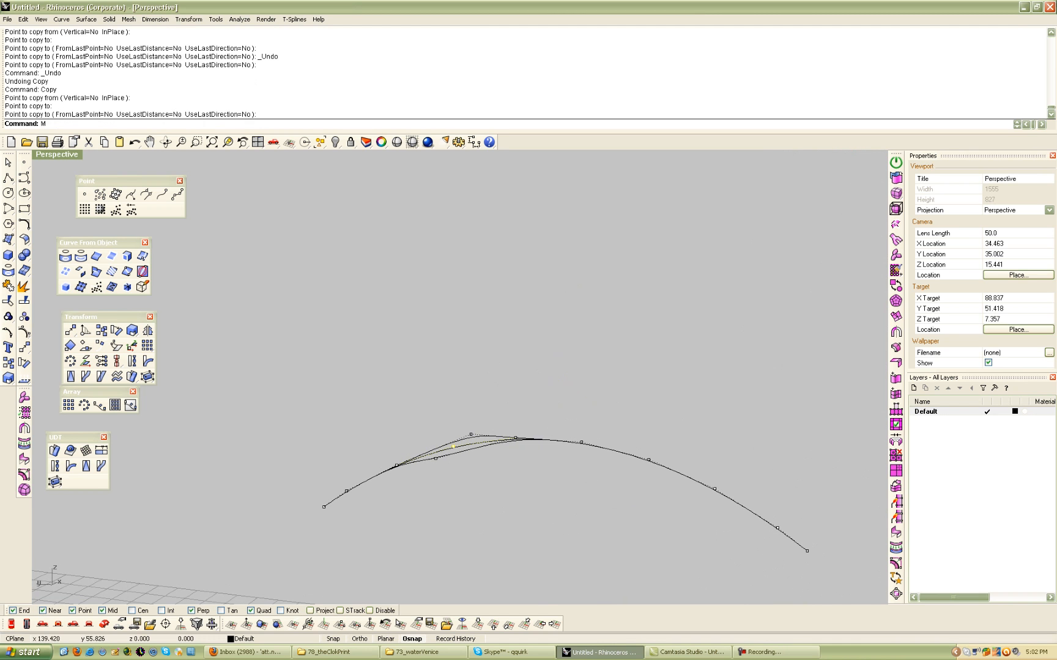
key("Return")
left_click(538, 624)
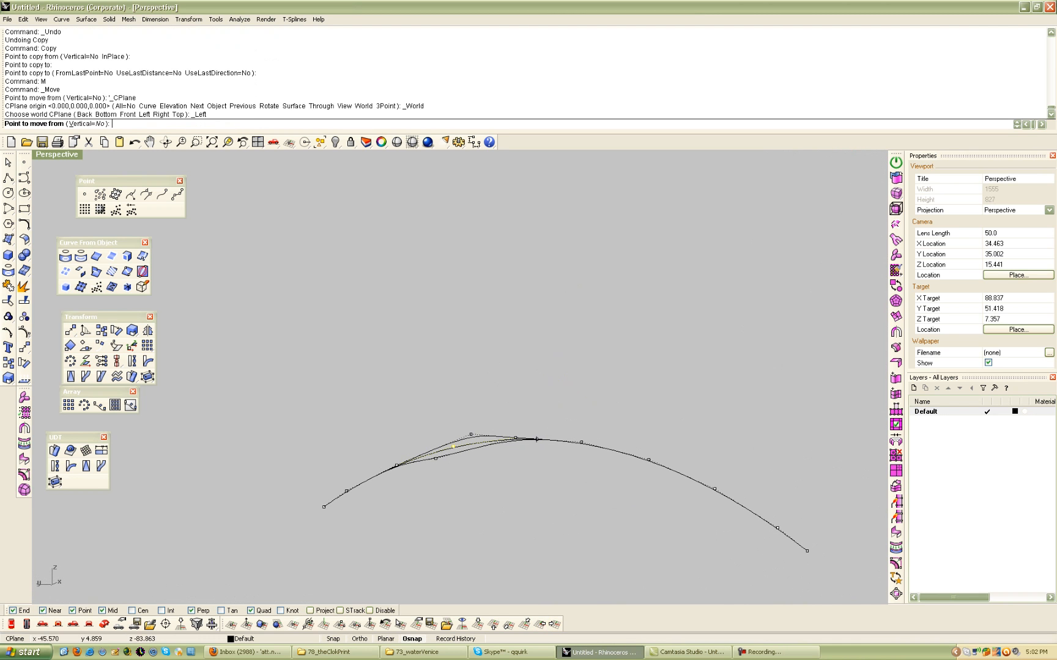
left_click(453, 447)
left_click(453, 389)
right_click_drag(452, 389, 483, 404)
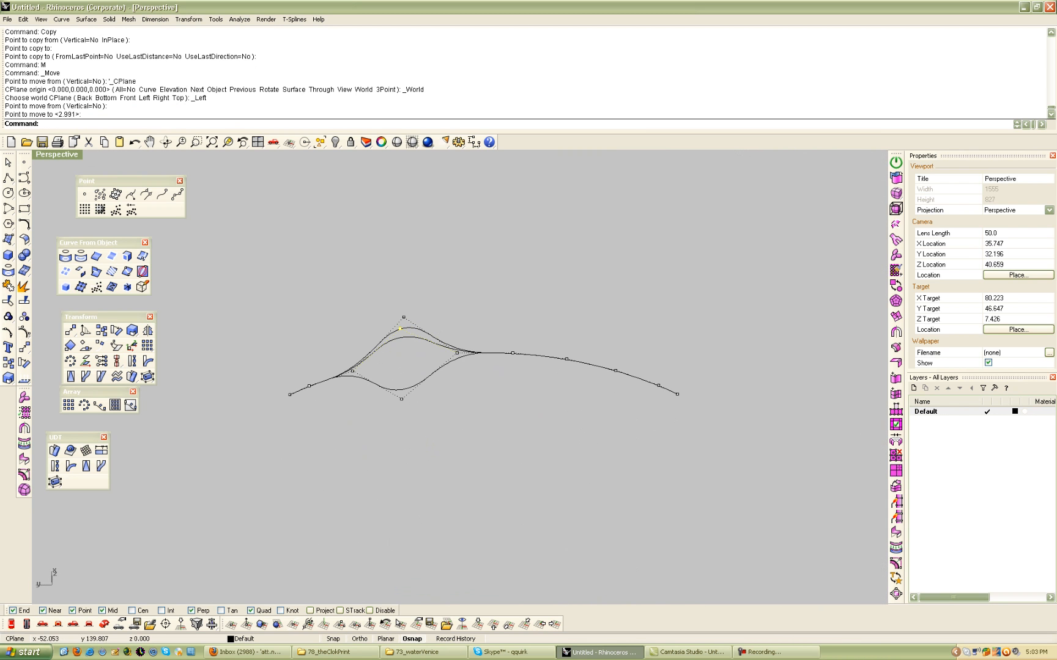
left_click(578, 362)
left_click(605, 385)
type("M")
key("Return")
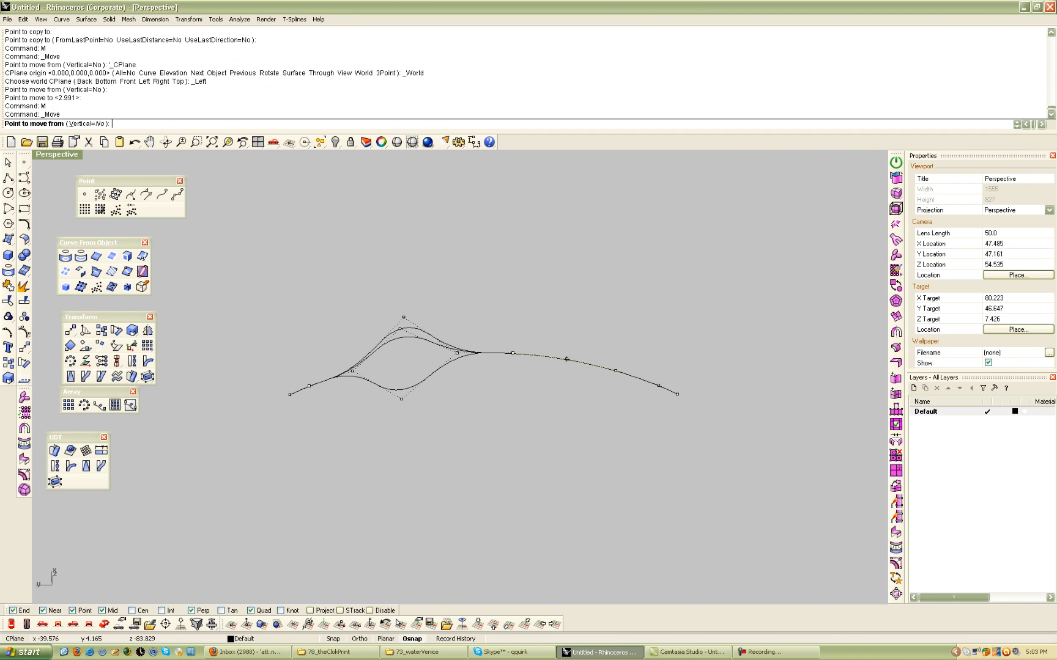
left_click(566, 360)
key("Escape")
- Undo the control-point move and both control-point copies, leaving only the single arched curve
right_click_drag(557, 415, 740, 423)
key("ctrl+z")
key("ctrl+z")
key("ctrl+z")
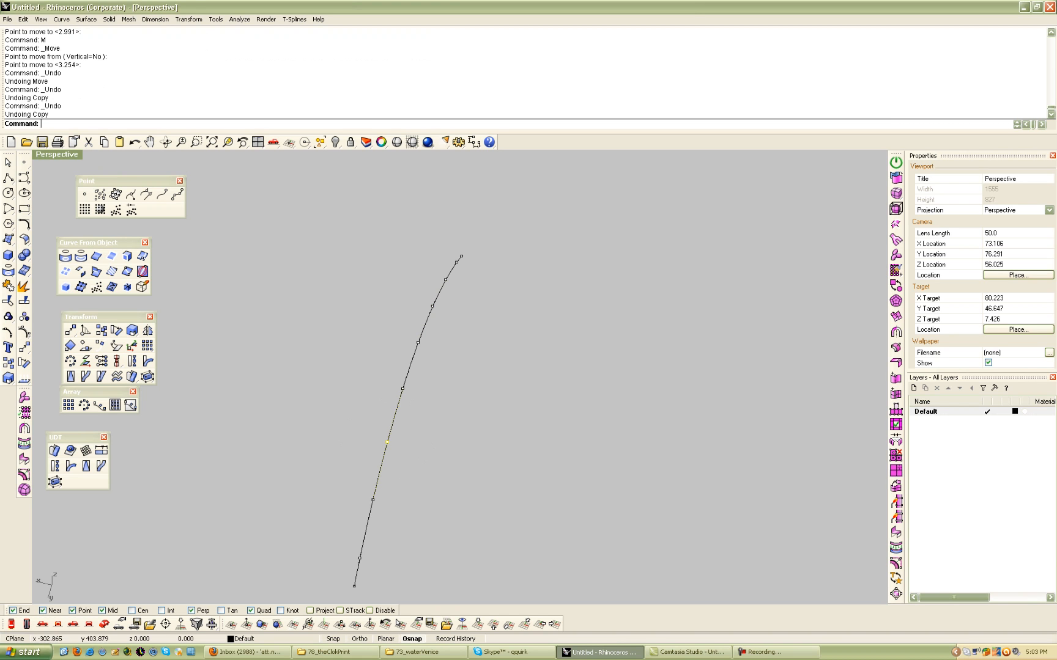
- Add two more alternating control points along the arched curve to the control-point selection
left_click(418, 342, "shift")
left_click(445, 280, "shift")
mouse_move(452, 294)
right_mouse_down()
mouse_move(361, 247)
mouse_move(461, 293)
right_mouse_up()
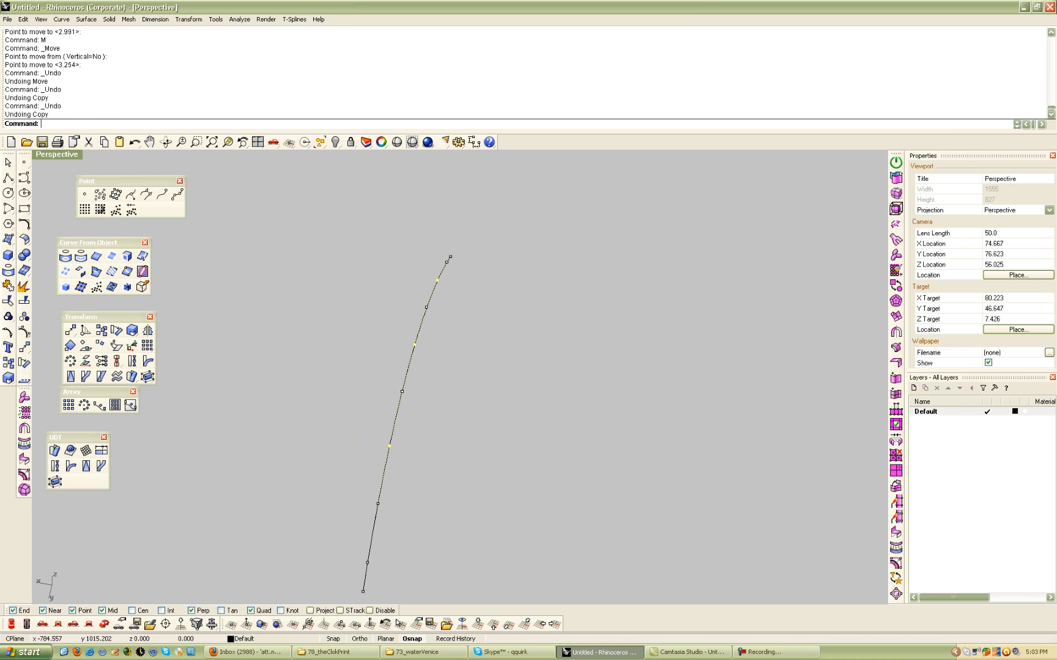
type("m")
key("Return")
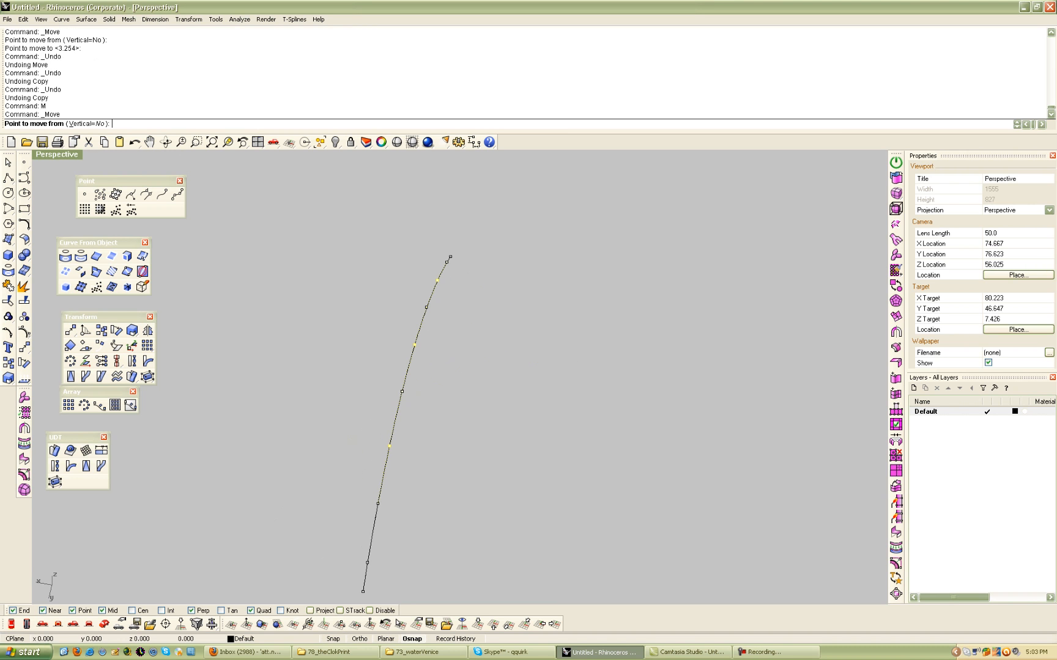
key("Escape")
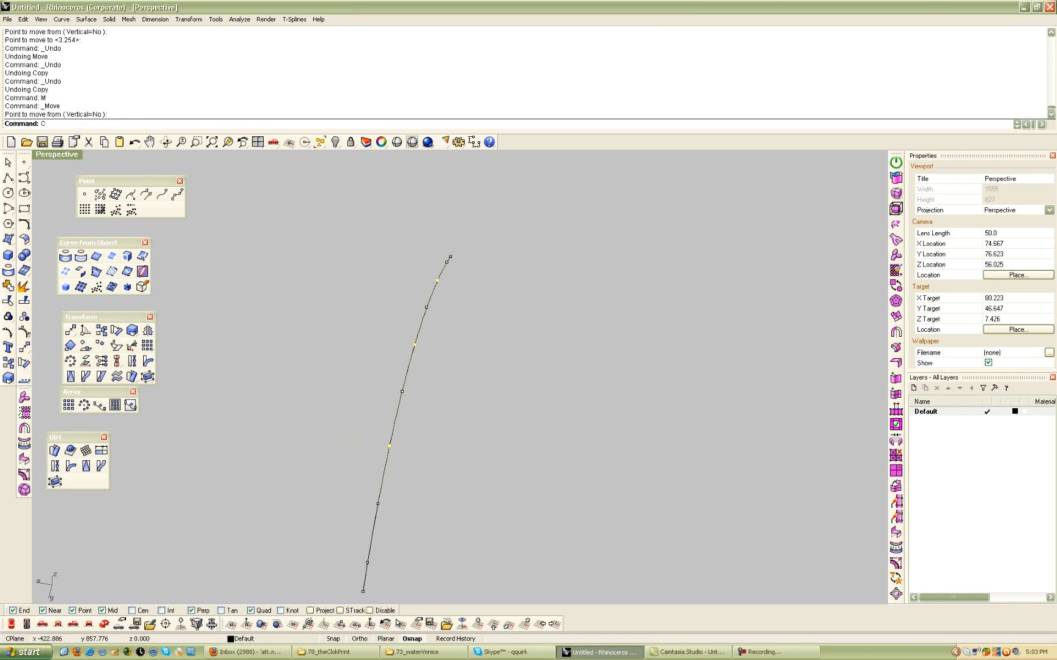
- Copy the three alternating control points to one side on the world Top construction plane, producing a wavy second curve
key("Return")
left_click(378, 504)
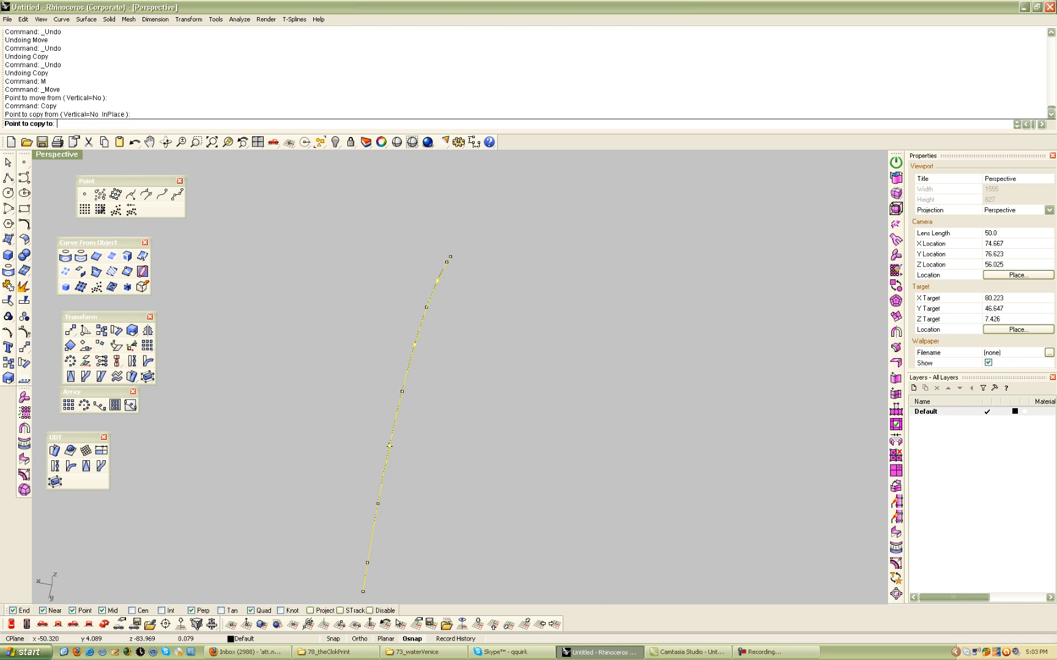
left_click(478, 624)
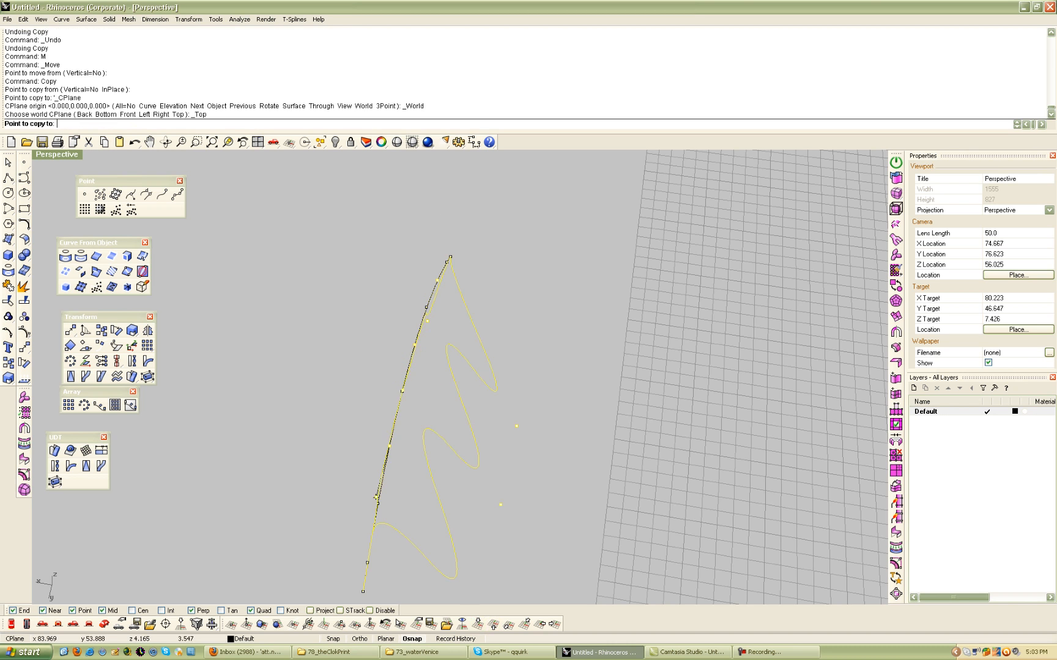
left_click(343, 439)
key("Return")
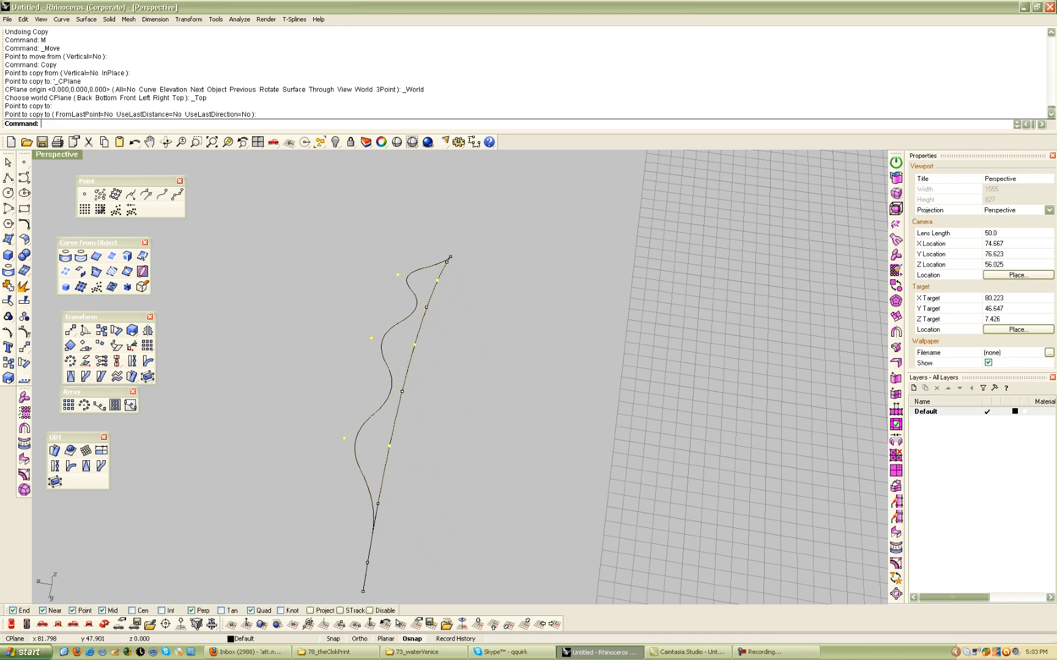
key("Return")
key("Escape")
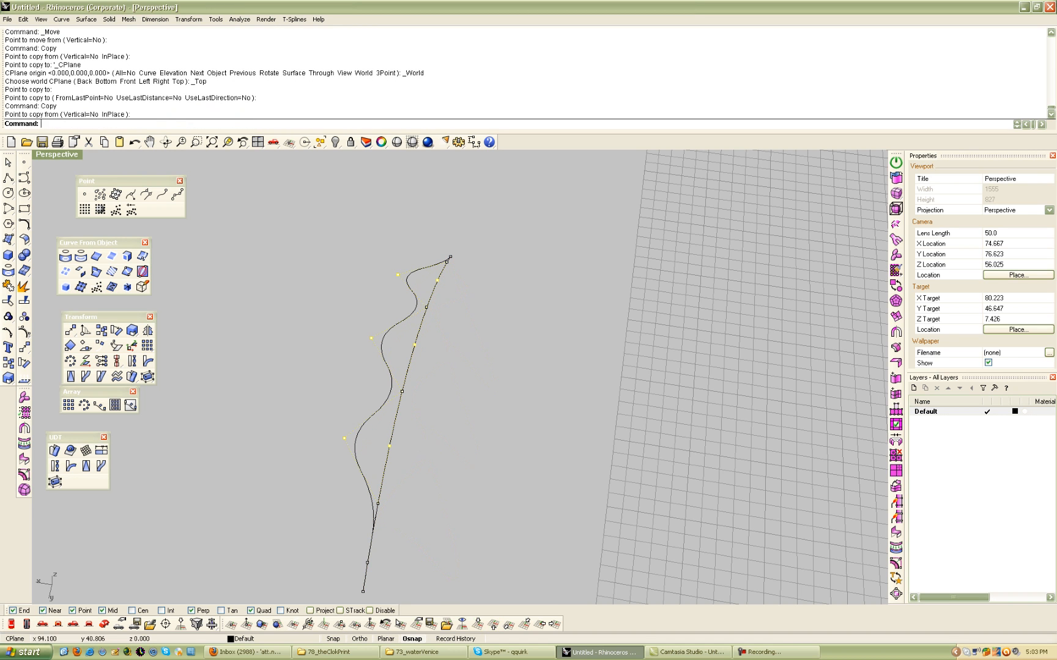
- Keep only the original curve's three alternating points selected and copy them to the opposite side, producing a mirrored wavy curve
left_click_drag(273, 274, 356, 469)
left_click_drag(347, 221, 400, 345)
key("Return")
left_click(389, 447)
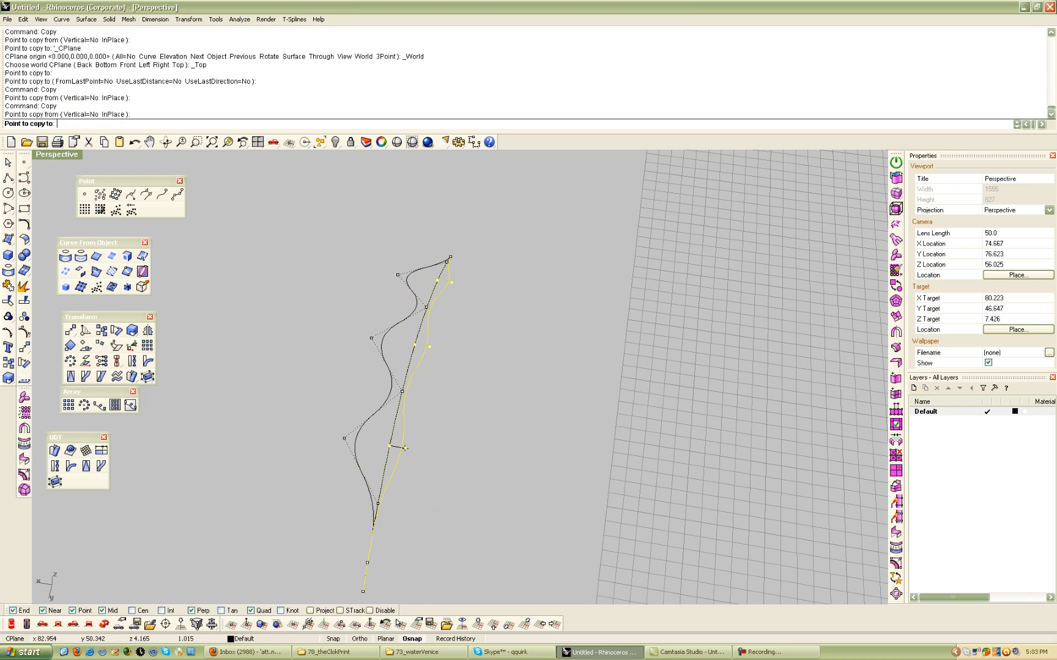
left_click(431, 453)
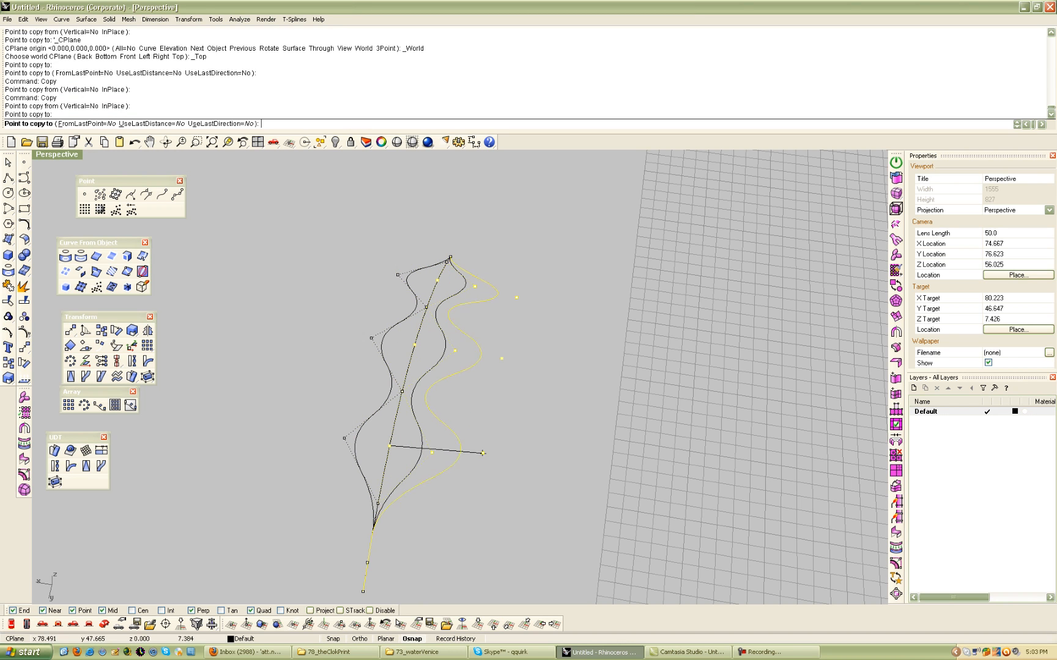
key("Return")
- Move the middle curve's three alternating control points upward using the world Back construction plane
right_click_drag(432, 453, 342, 428)
scroll(405, 394, "up", 5)
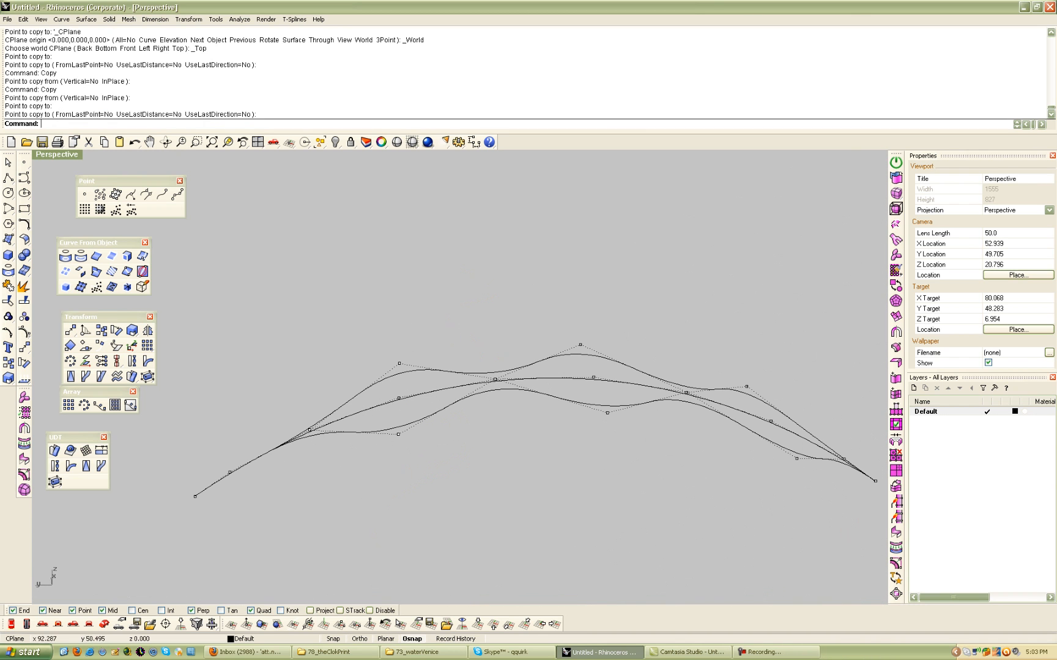
left_click(399, 399)
right_click_drag(640, 392, 568, 398)
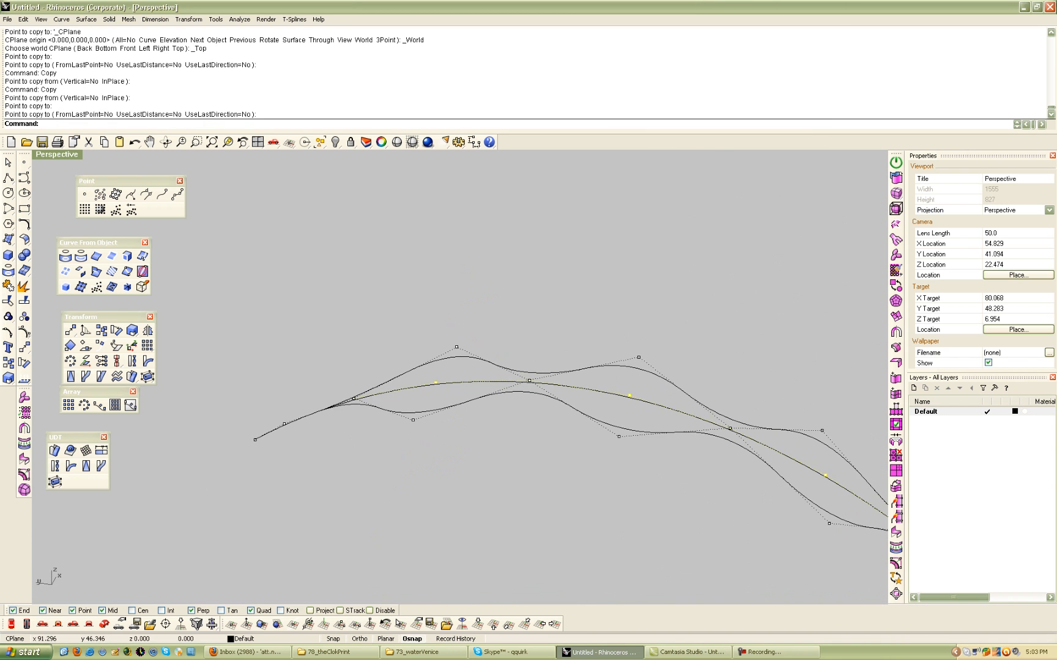
type("m")
key("Return")
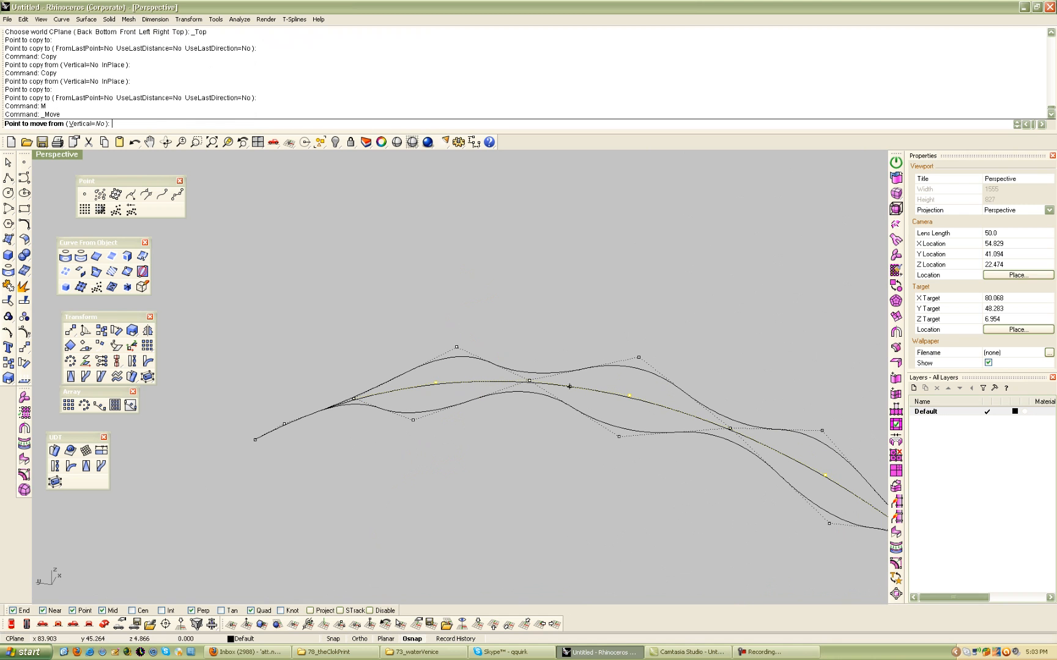
left_click(436, 383)
left_click(524, 623)
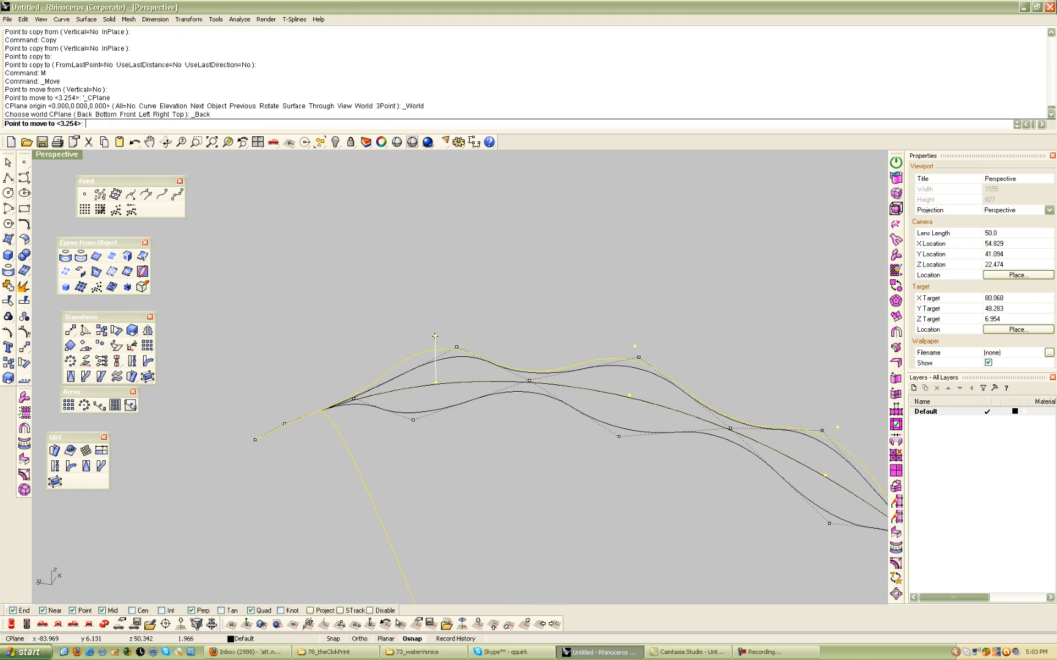
left_click(435, 346)
- Select the three wavy curves and loft them into a surface
right_click_drag(343, 309, 428, 300)
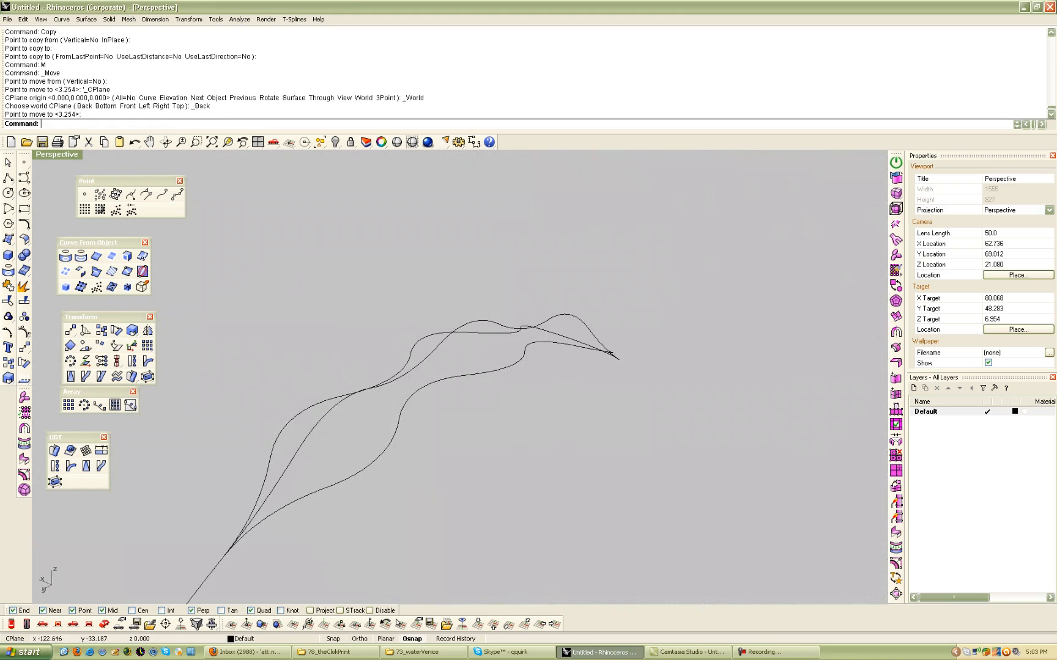
left_click(332, 485)
left_click(316, 422, "shift")
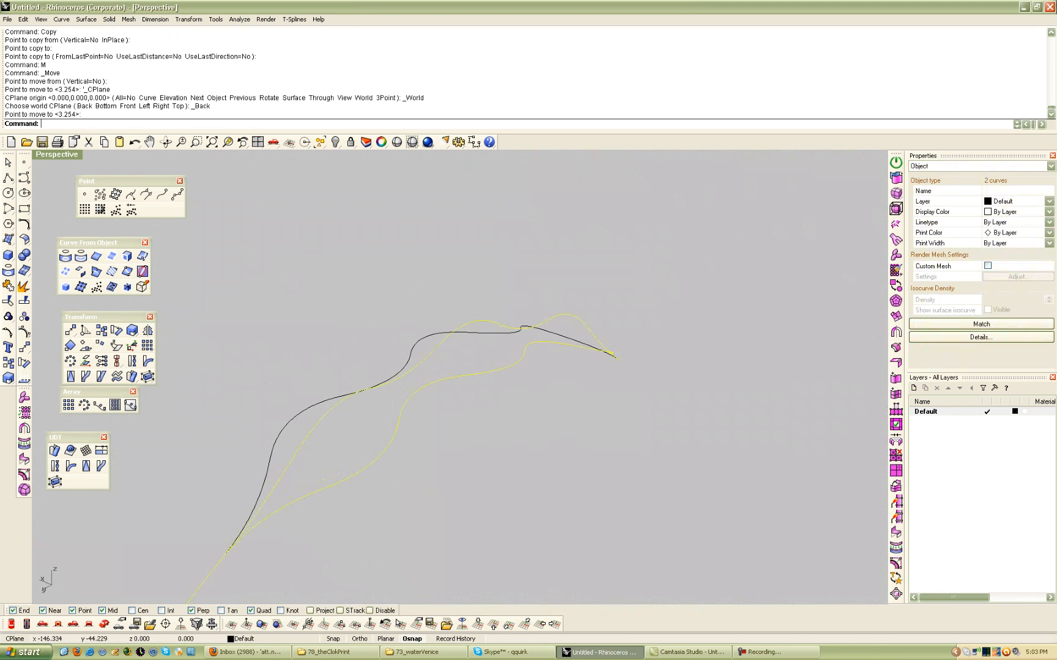
left_click(290, 422, "shift")
type("Loft")
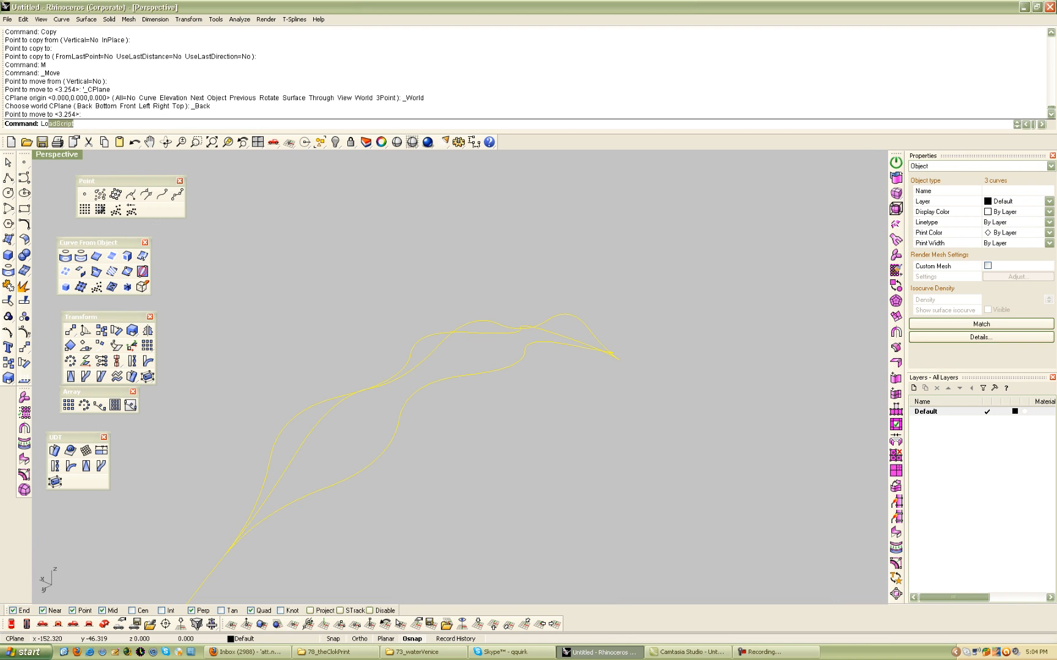
key("Return")
key("Return")
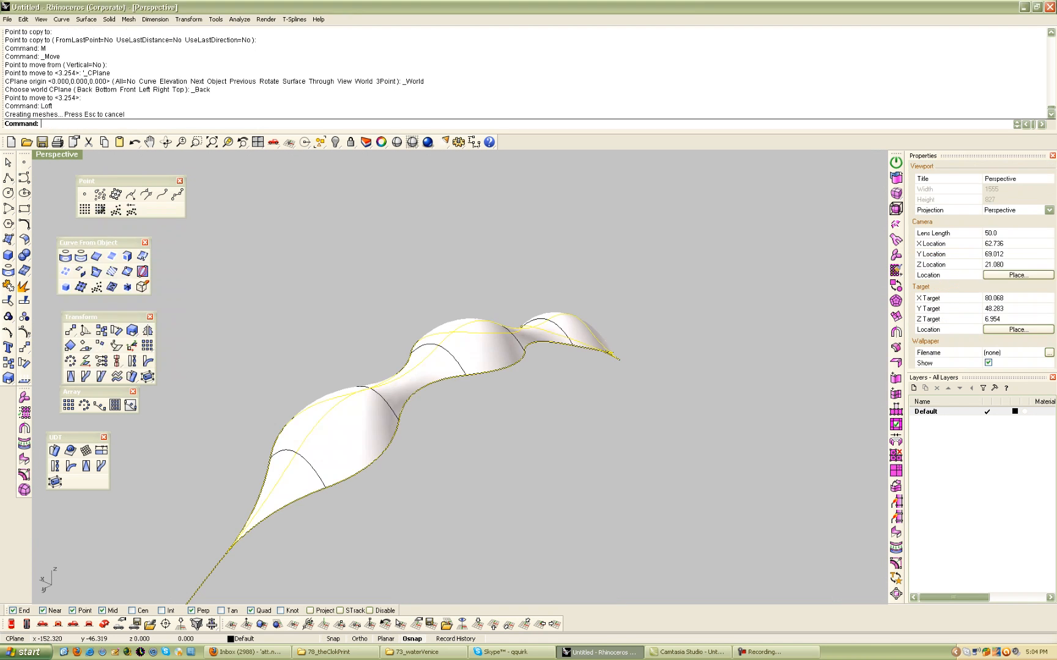
- Select the lofted surface and show it in the world Top view, zoomed to the selection
right_click_drag(391, 428, 257, 422)
key("Escape")
right_click_drag(550, 401, 569, 446)
scroll(507, 400, "up", 4)
scroll(634, 396, "down", 14)
scroll(533, 398, "up", 4)
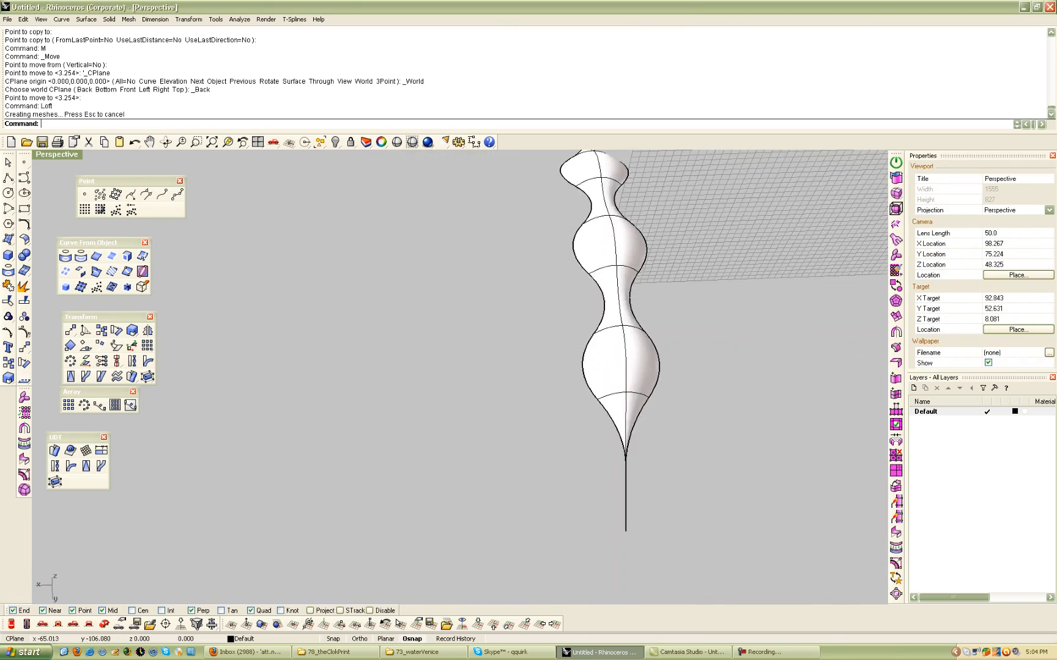
left_click(618, 367)
right_click_drag(617, 367, 392, 382, "shift")
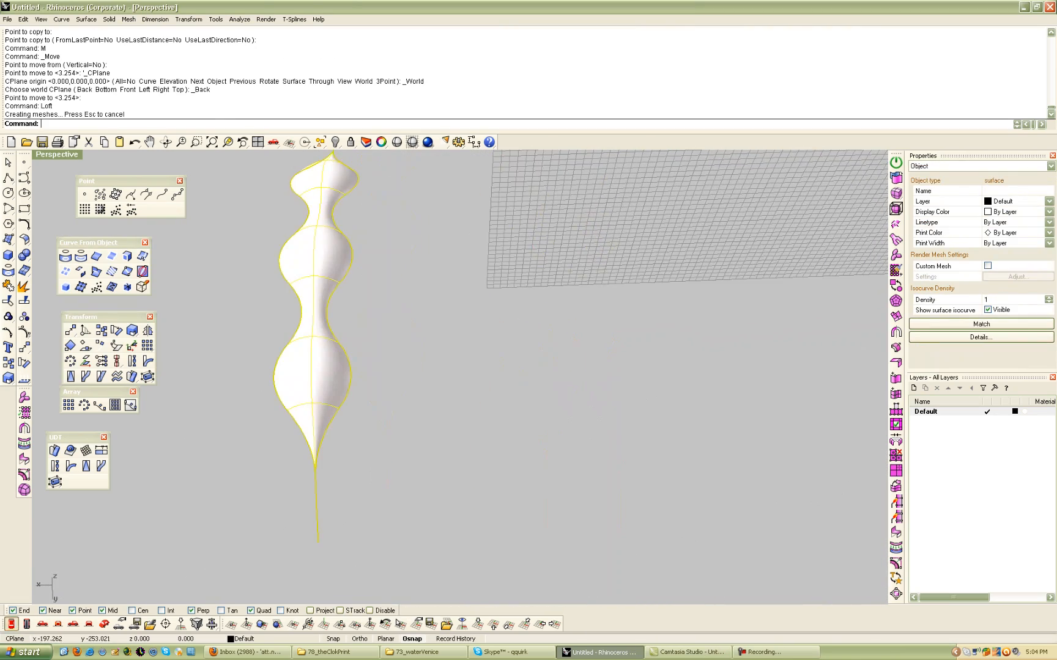
left_click(11, 623)
middle_click(302, 347)
left_click(302, 347)
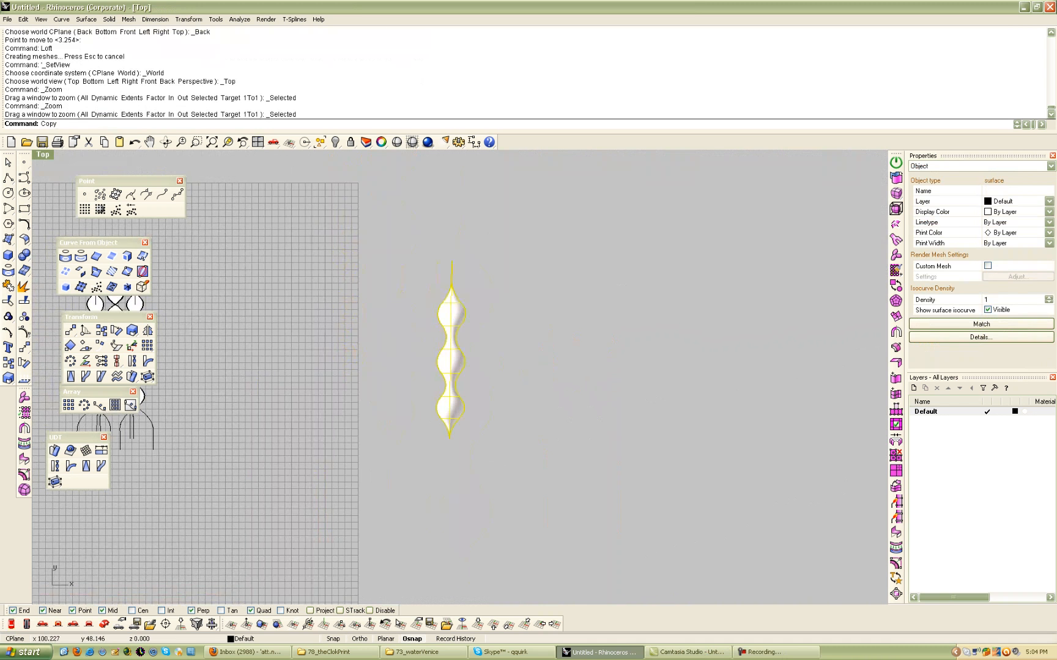
- Copy the lofted surface seven times side by side in alternating lower and upper positions, and delete the stray outermost copy
key("Return")
left_click(499, 291)
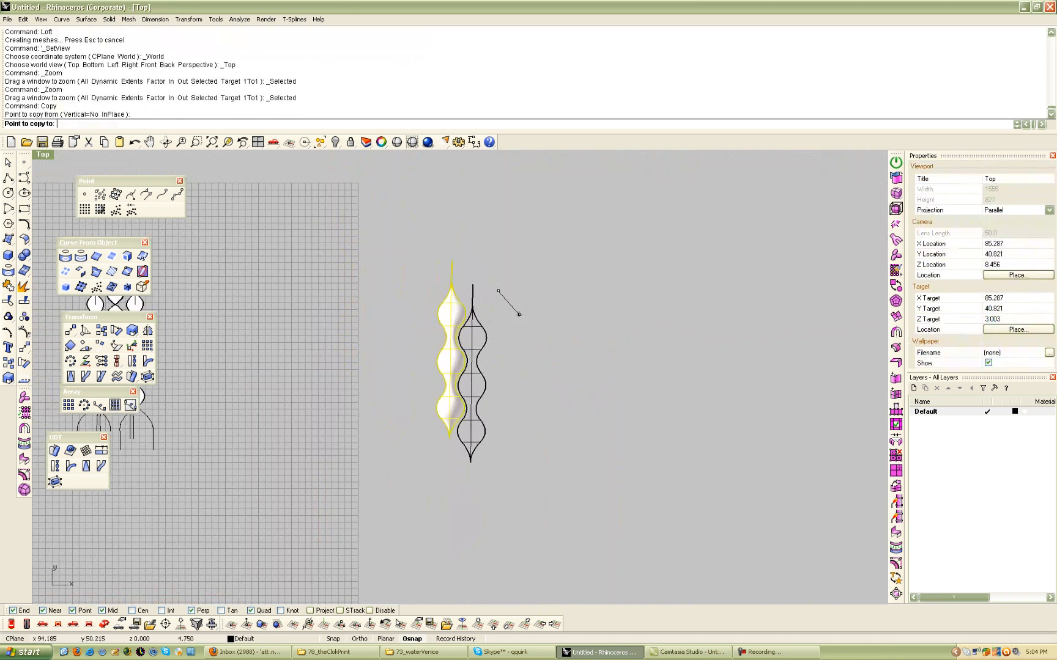
left_click(518, 314)
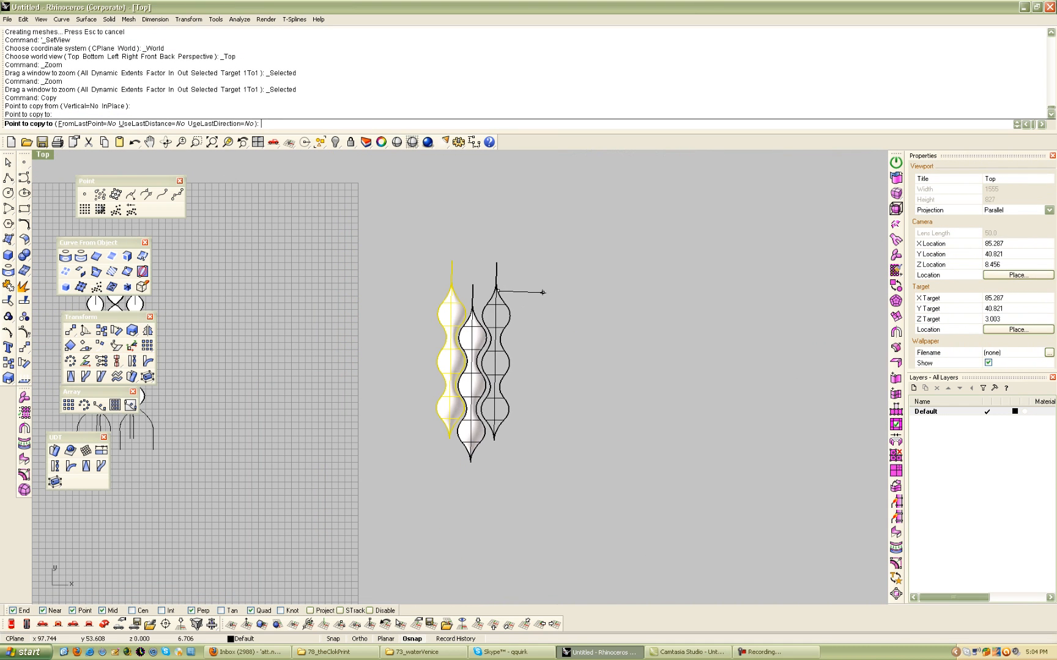
left_click(541, 292)
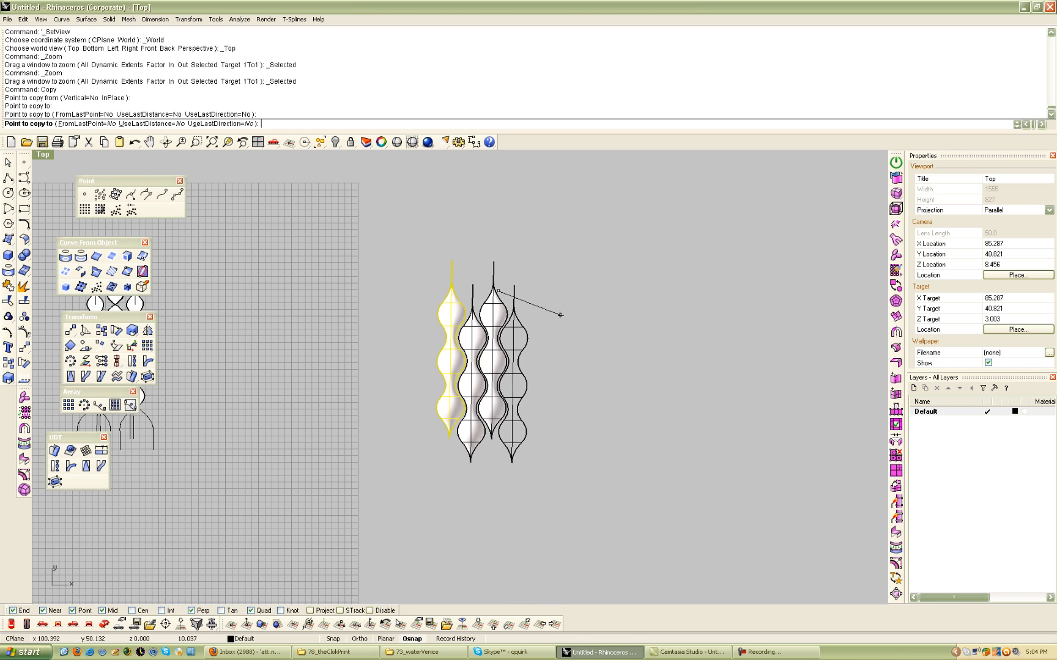
left_click(562, 309)
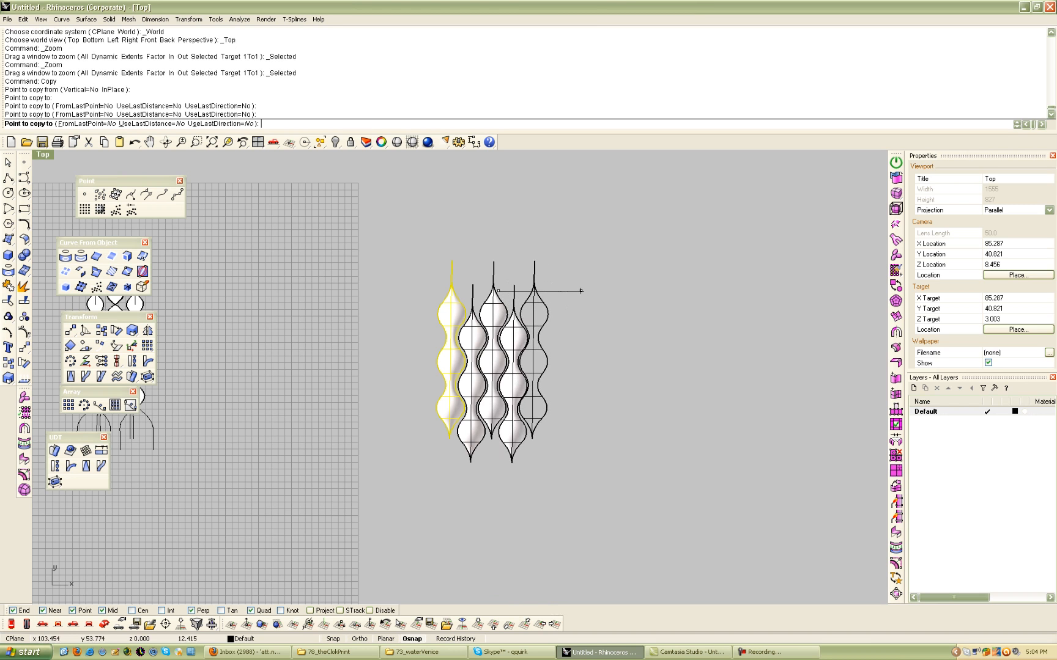
left_click(584, 293)
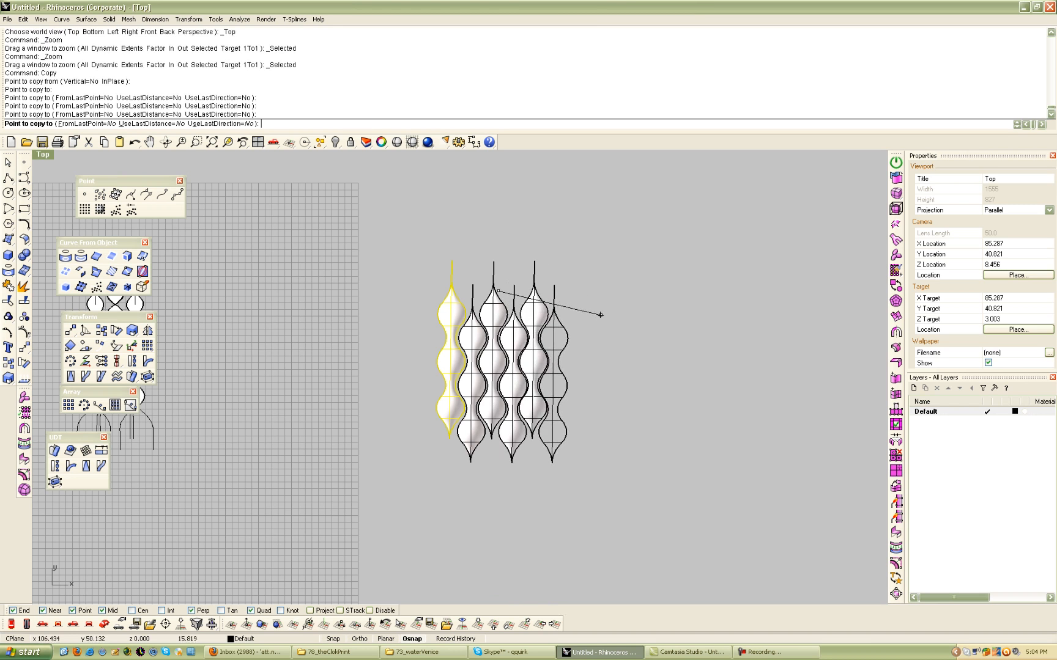
left_click(601, 315)
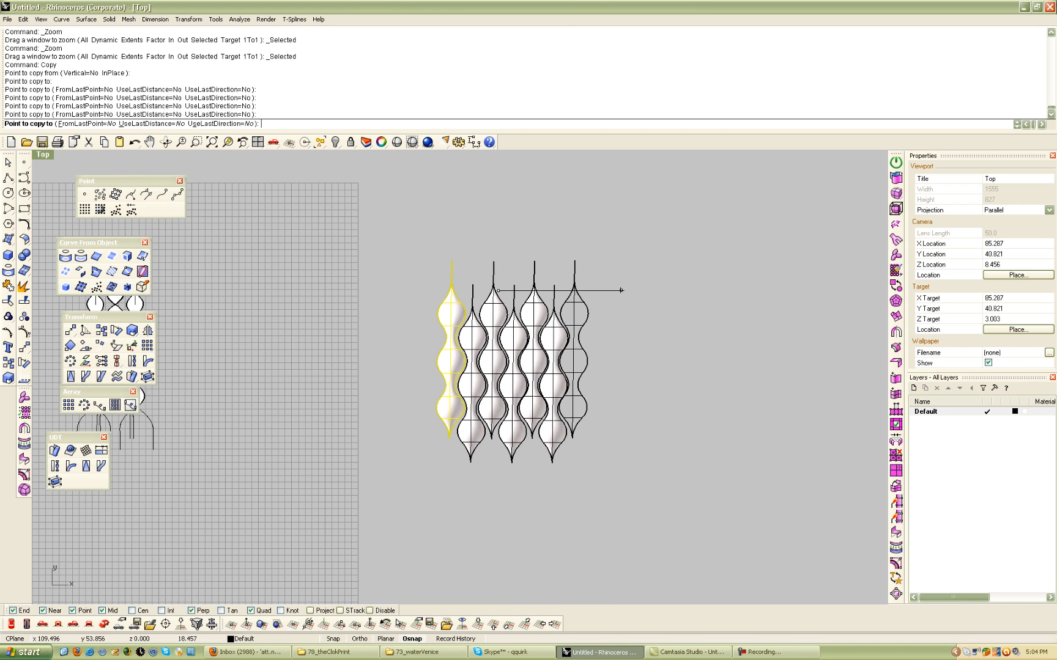
left_click(621, 295)
left_click(654, 312)
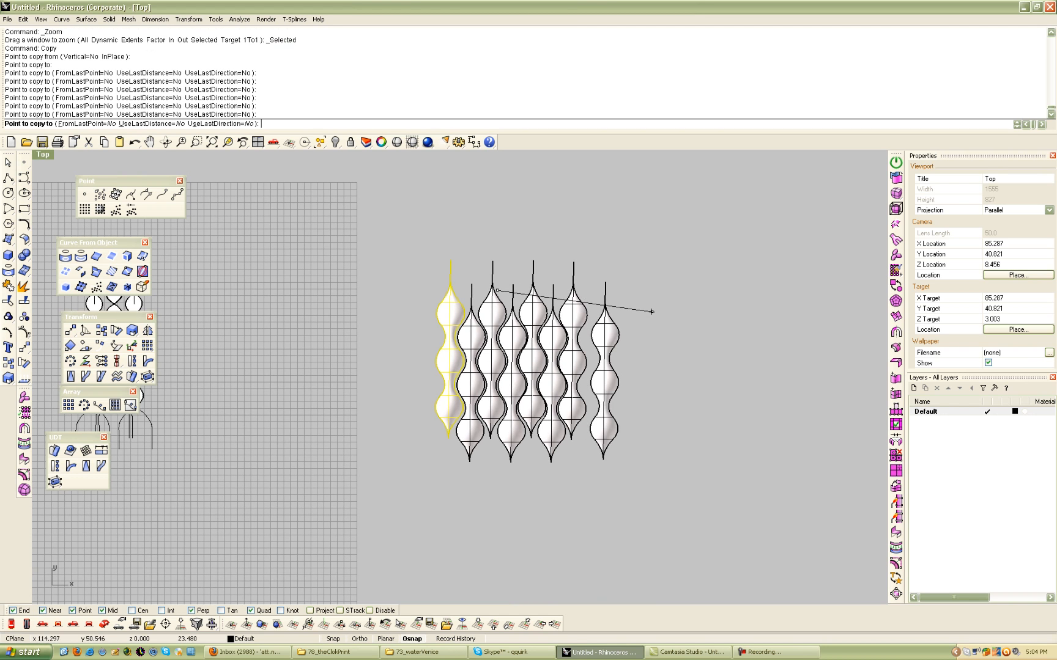
right_click(680, 330)
left_click(612, 336)
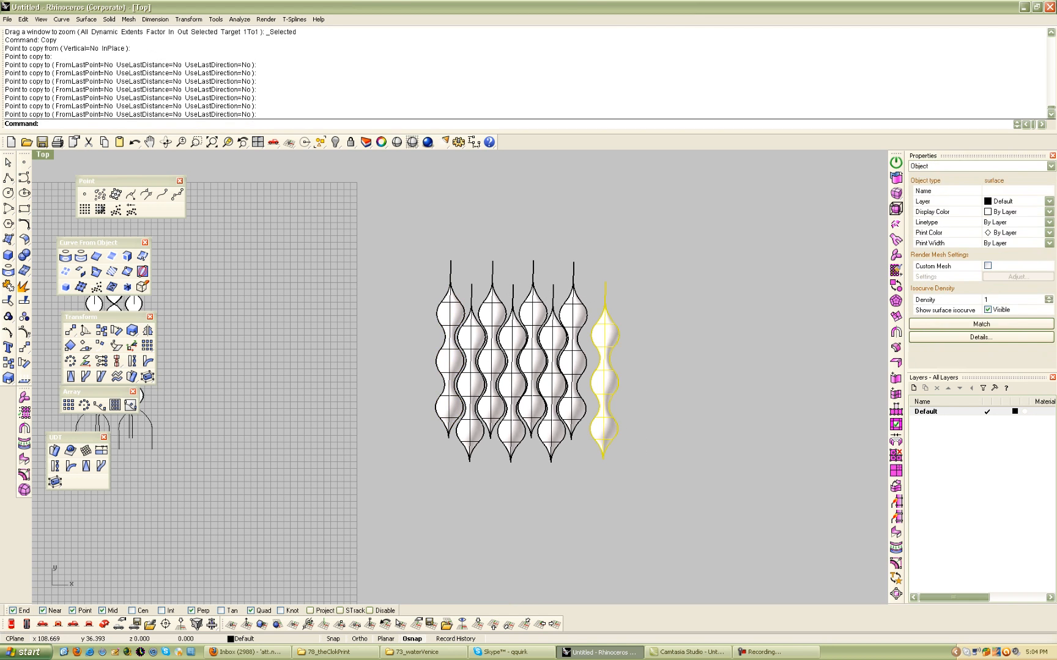
key("Delete")
- Show the staggered surfaces in the world Perspective view and examine how the pattern fits together from an oblique angle
left_click(104, 624)
scroll(531, 335, "down", 12)
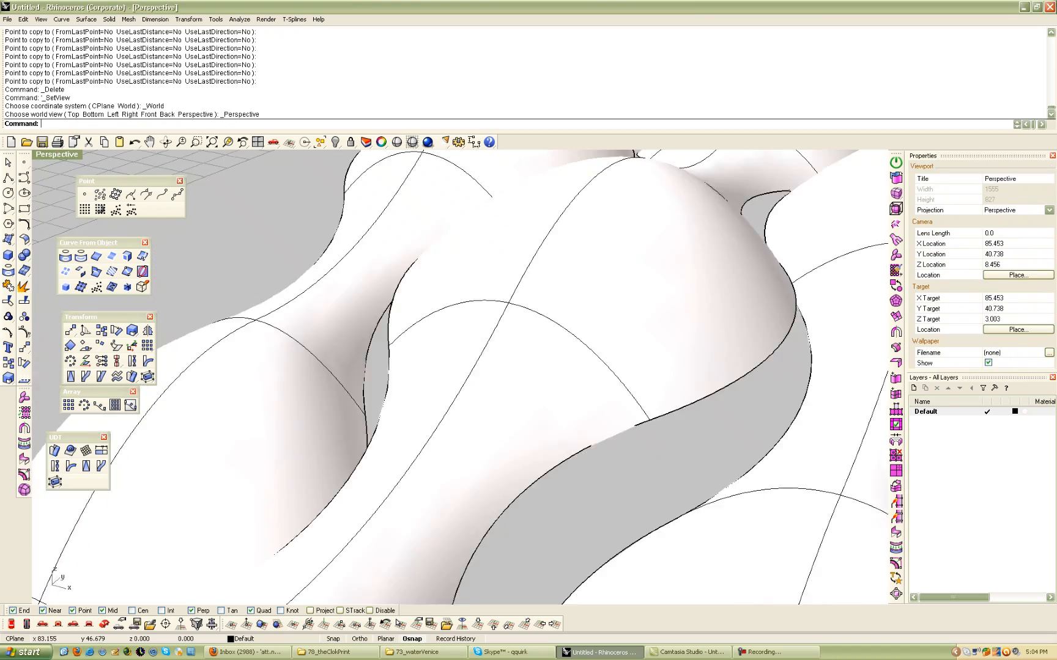
right_click_drag(530, 335, 153, 346)
right_click_drag(463, 360, 278, 427, "shift")
scroll(402, 386, "up", 4)
scroll(404, 386, "up", 2)
scroll(404, 386, "down", 2)
right_click_drag(500, 367, 434, 354)
- Undo the deletion and the staggered copies of the lofted surface
key("ctrl+z")
key("ctrl+z")
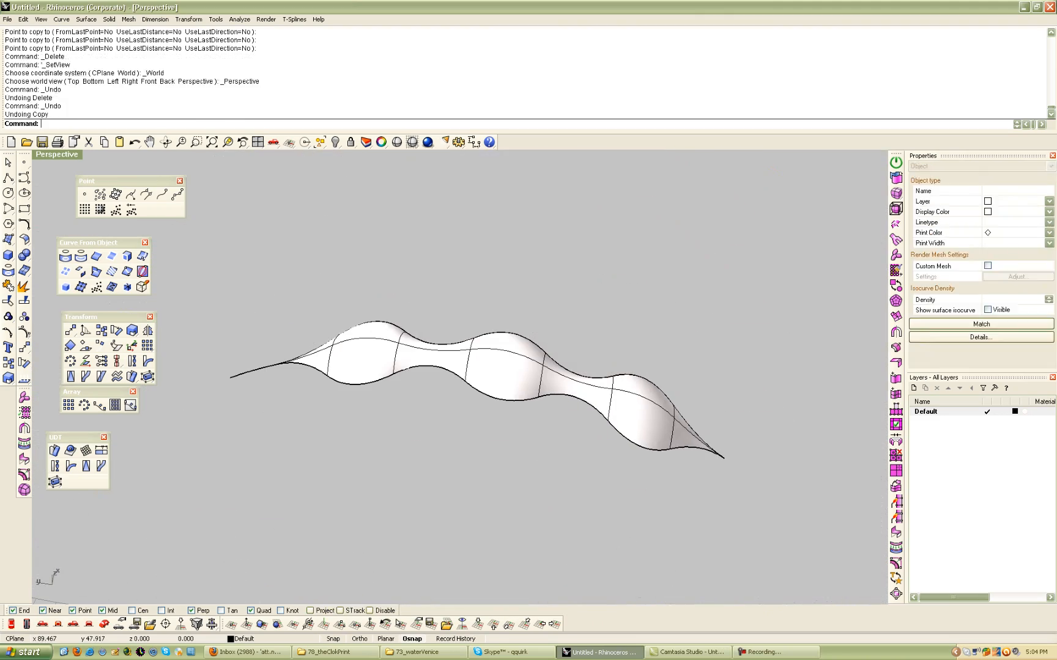
right_click_drag(361, 342, 668, 345)
- Delete the lofted surface while keeping its three source curves, and select the middle curve
left_click(668, 345)
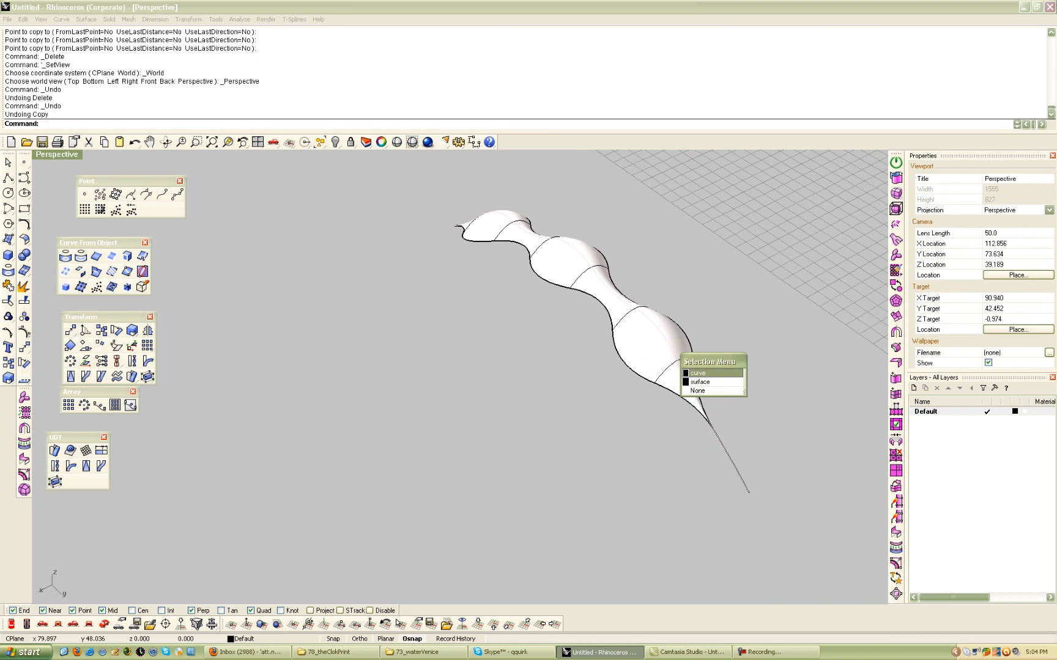
left_click(700, 382)
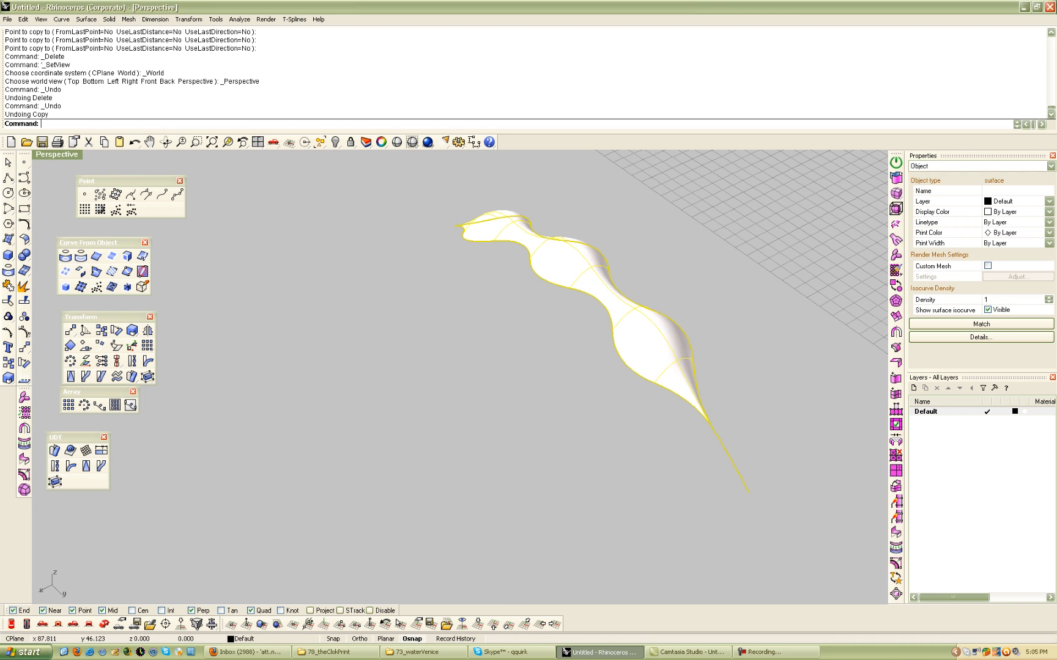
right_click_drag(636, 269, 463, 269)
scroll(520, 300, "down", 8)
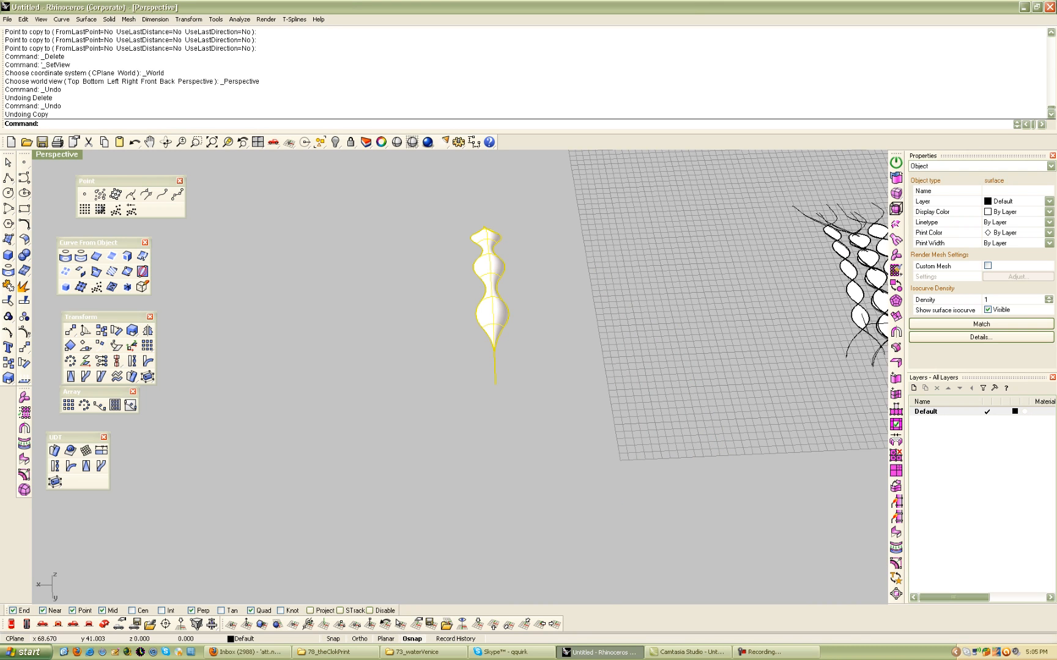
right_click_drag(477, 275, 442, 307, "shift")
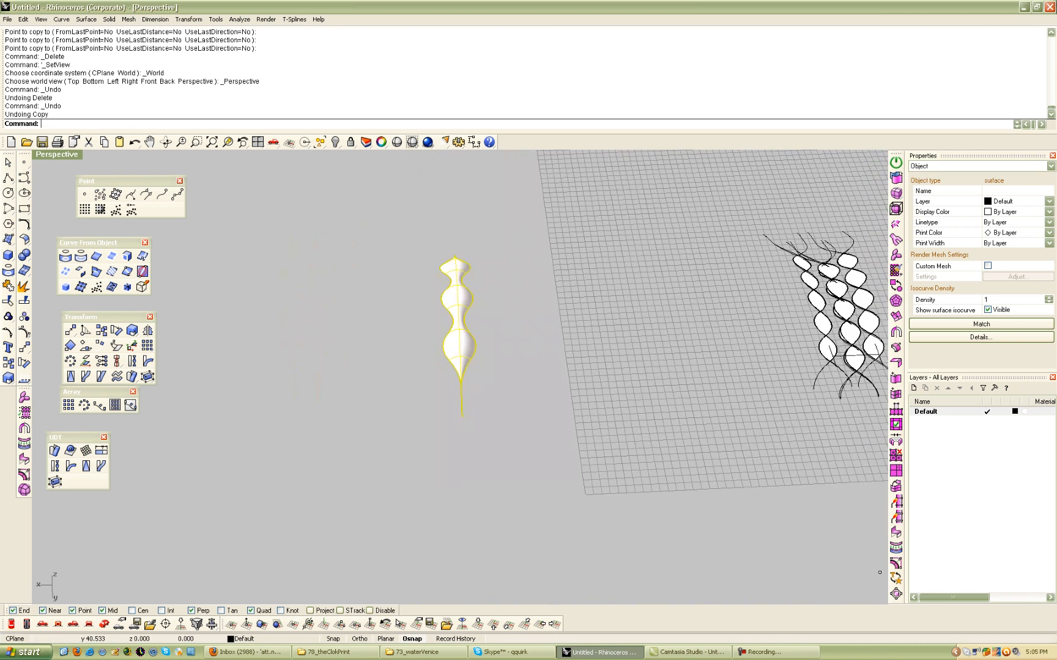
left_click(472, 351)
left_click(496, 379)
key("Delete")
left_click(458, 336)
type("M")
key("Return")
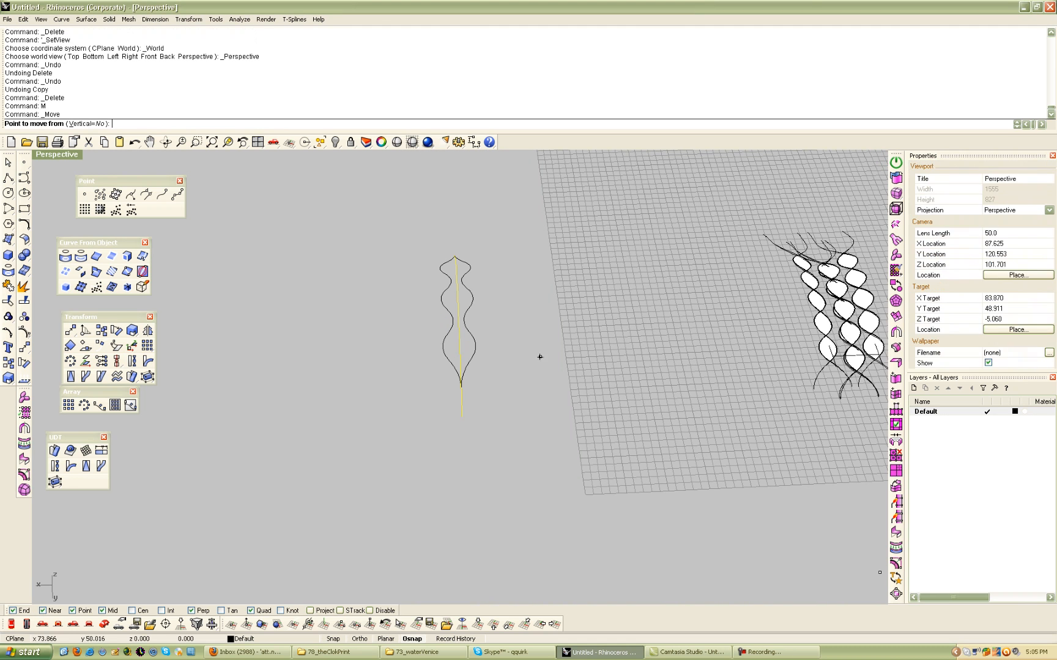
key("Escape")
- Copy the selected middle curve to the empty area beside the three wavy curves
type("Copy")
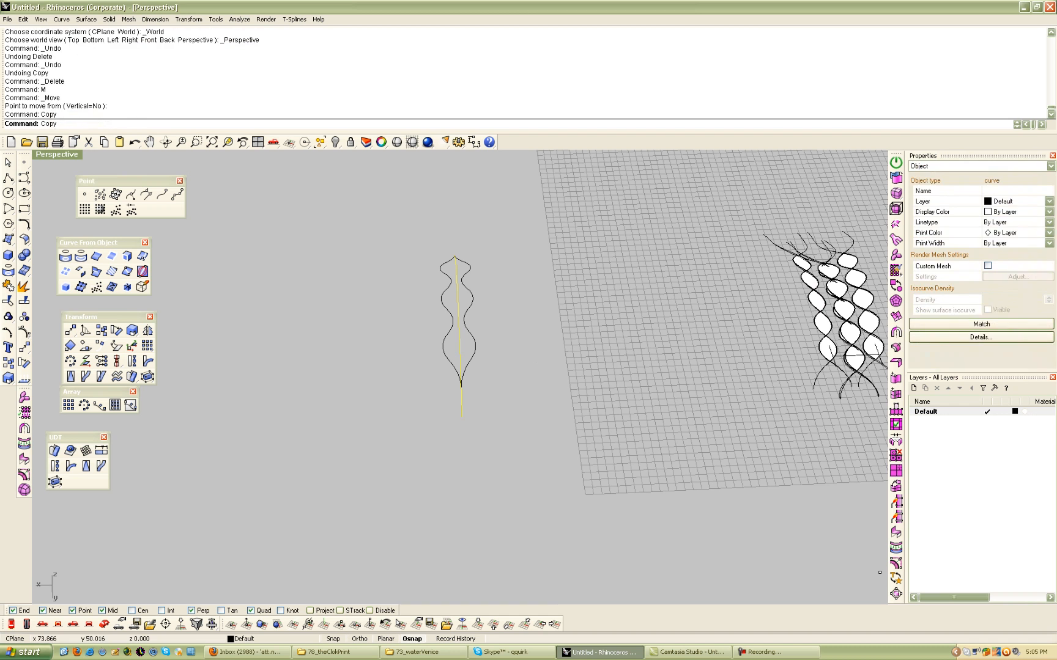
key("Return")
left_click(532, 363)
left_click(373, 369)
right_click(350, 369)
right_click_drag(349, 369, 483, 361)
- Turn on the copied curve's control points and pull its end point sideways so the curve bends outward
left_click(331, 407)
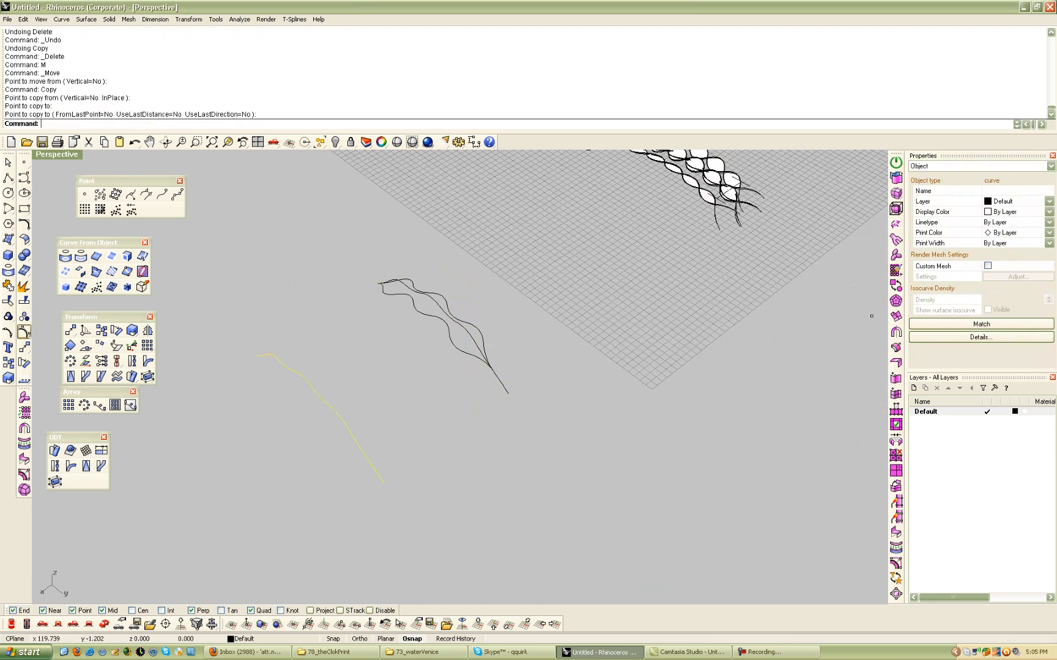
left_click(24, 332)
left_click_drag(384, 483, 331, 521)
- Copy the bent curve's last two control points together twice, creating two additional branching curves
left_click(376, 471, "shift")
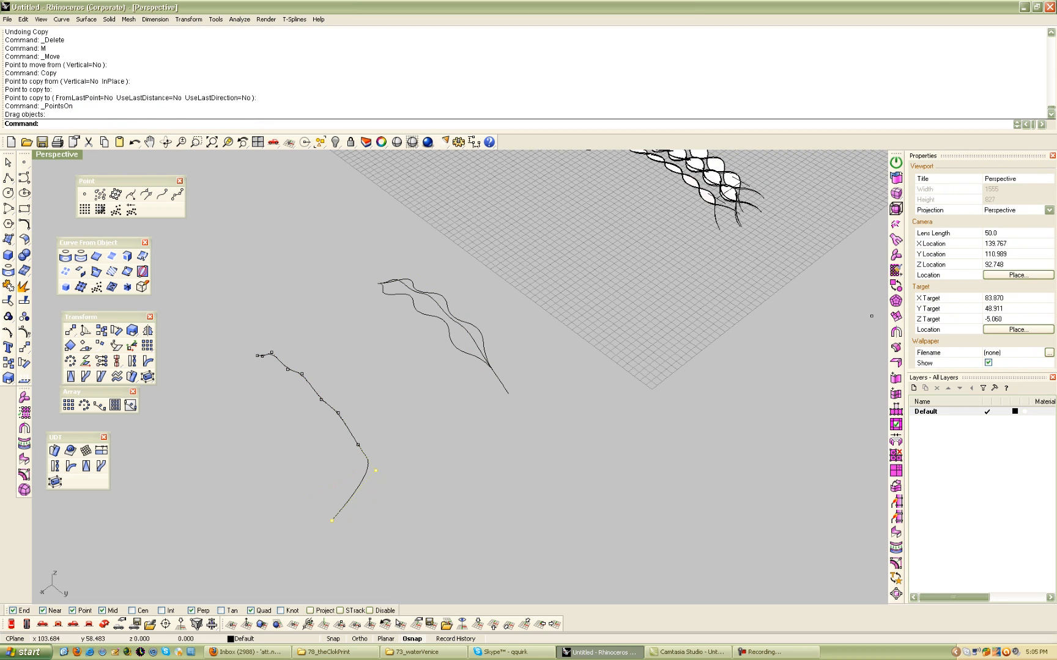
key("Return")
left_click(404, 479)
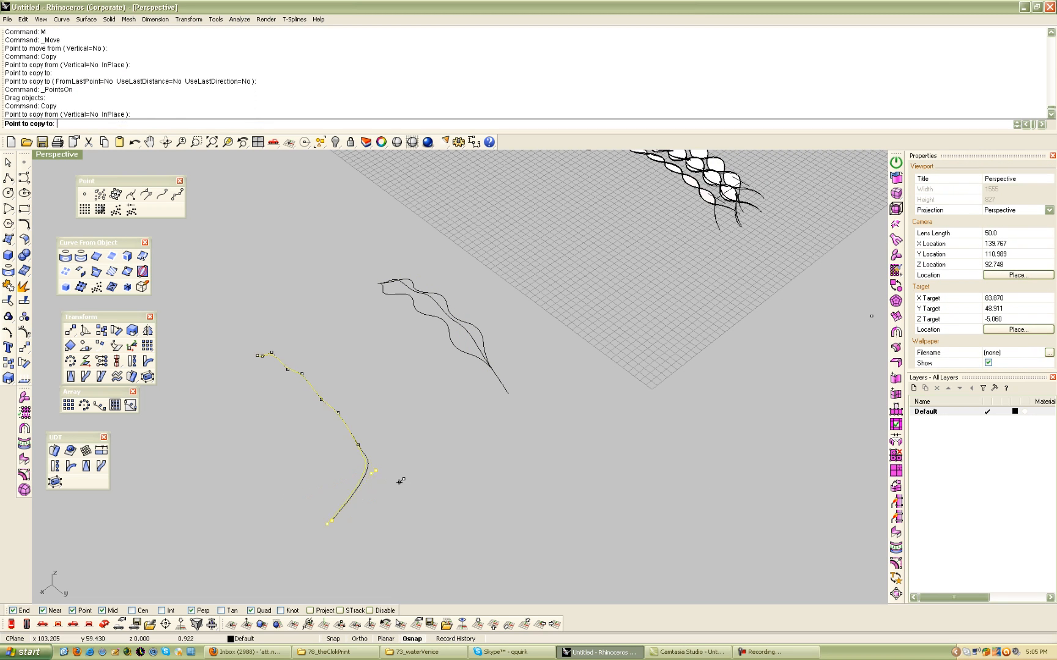
left_click(458, 439)
key("Return")
- Move the middle branch's second-to-last control point upward using the world Right construction plane
right_click_drag(399, 460, 508, 383)
type("M")
key("Return")
left_click(515, 392)
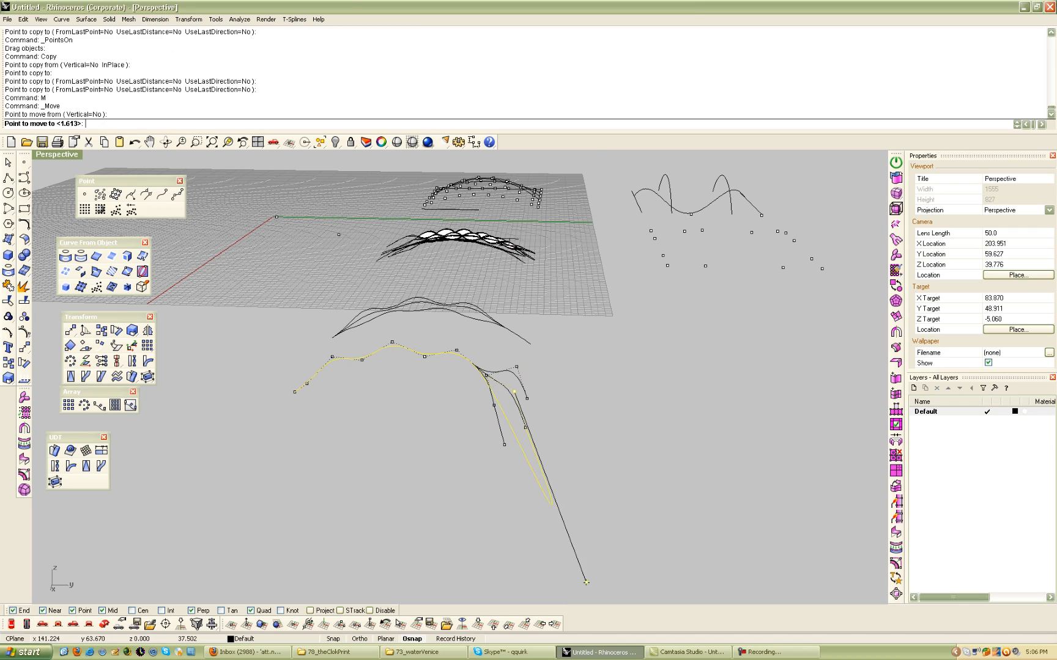
left_click(539, 623)
left_click(515, 337)
right_click_drag(516, 337, 466, 295)
- Turn off the control points, select the three branching curves and loft them into a surface
right_click_drag(507, 386, 529, 426)
key("Escape")
key("Escape")
left_click(533, 425)
left_click(555, 405, "shift")
left_click(547, 400, "shift")
type("loft")
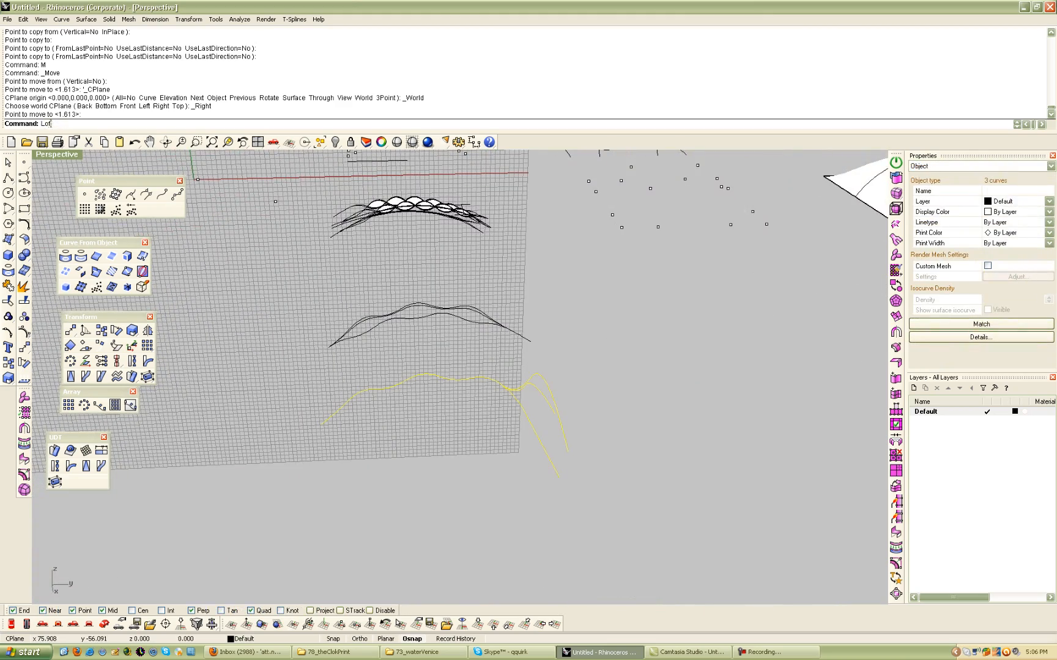
key("Return")
key("Return")
key("Escape")
- Review the branching surface alongside the earlier point, curve and surface examples, and switch to Camtasia Studio
right_click_drag(550, 404, 445, 368)
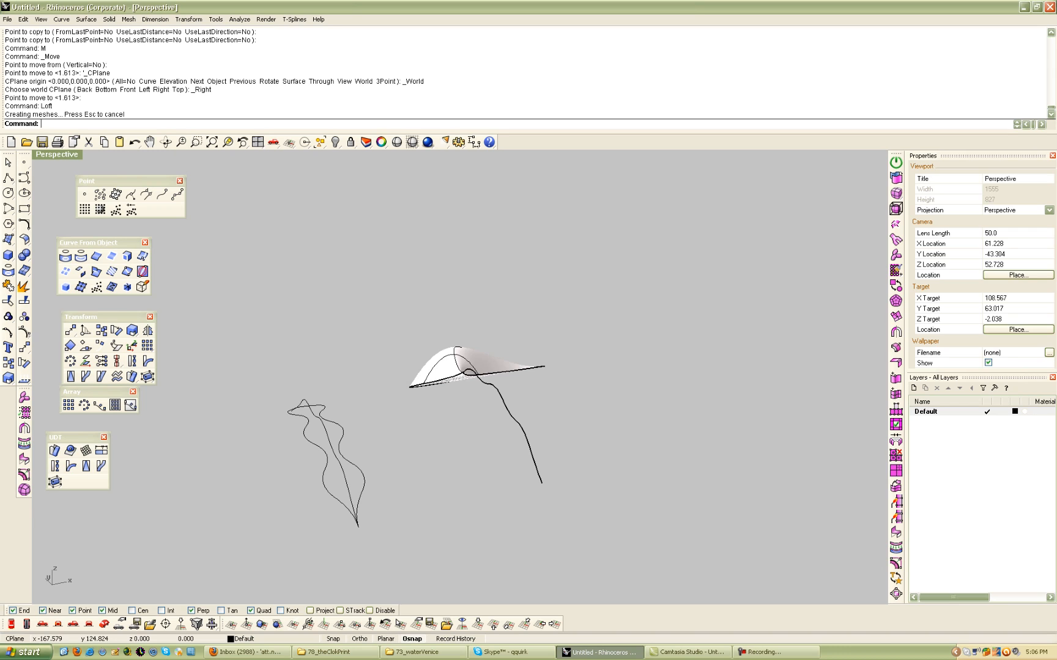
scroll(491, 416, "down", 10)
right_click_drag(445, 410, 538, 410, "shift")
right_click_drag(620, 382, 441, 400)
scroll(452, 392, "up", 4)
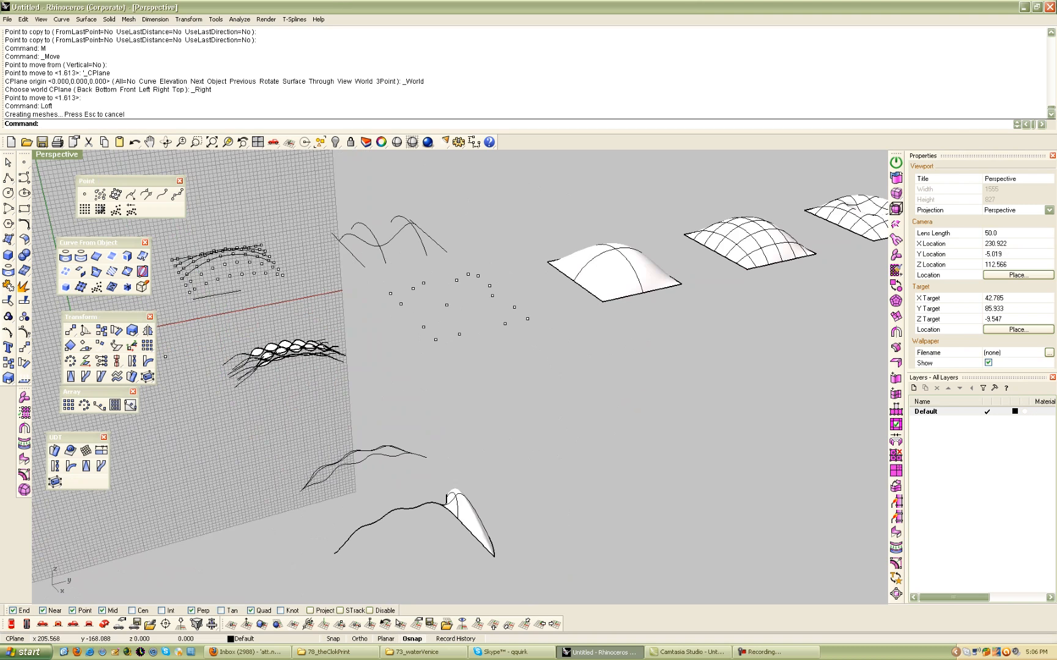
left_click(688, 652)
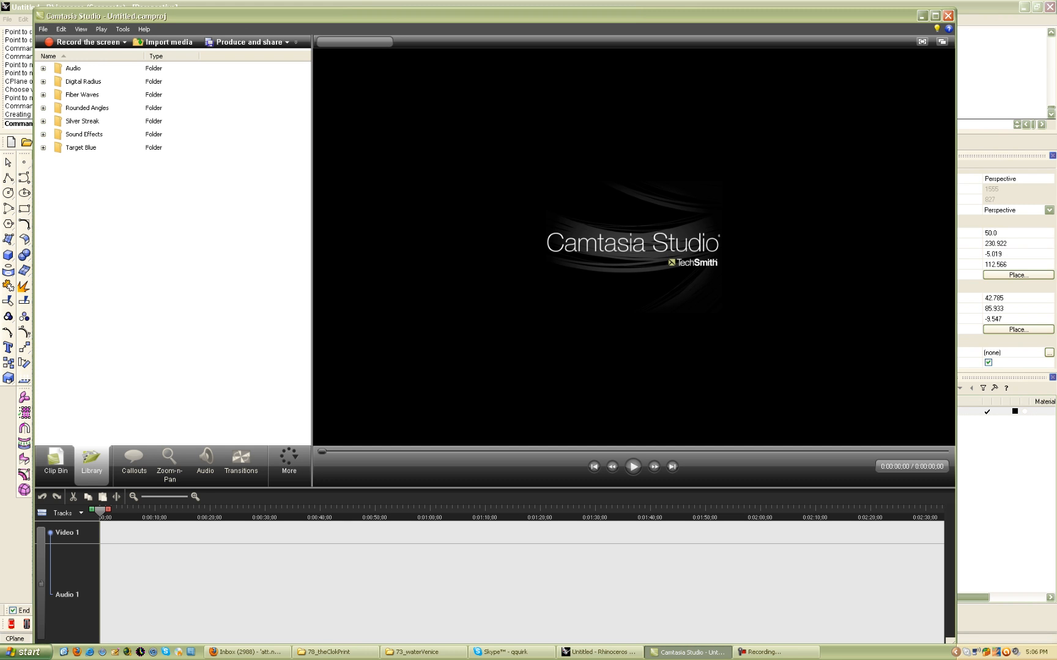